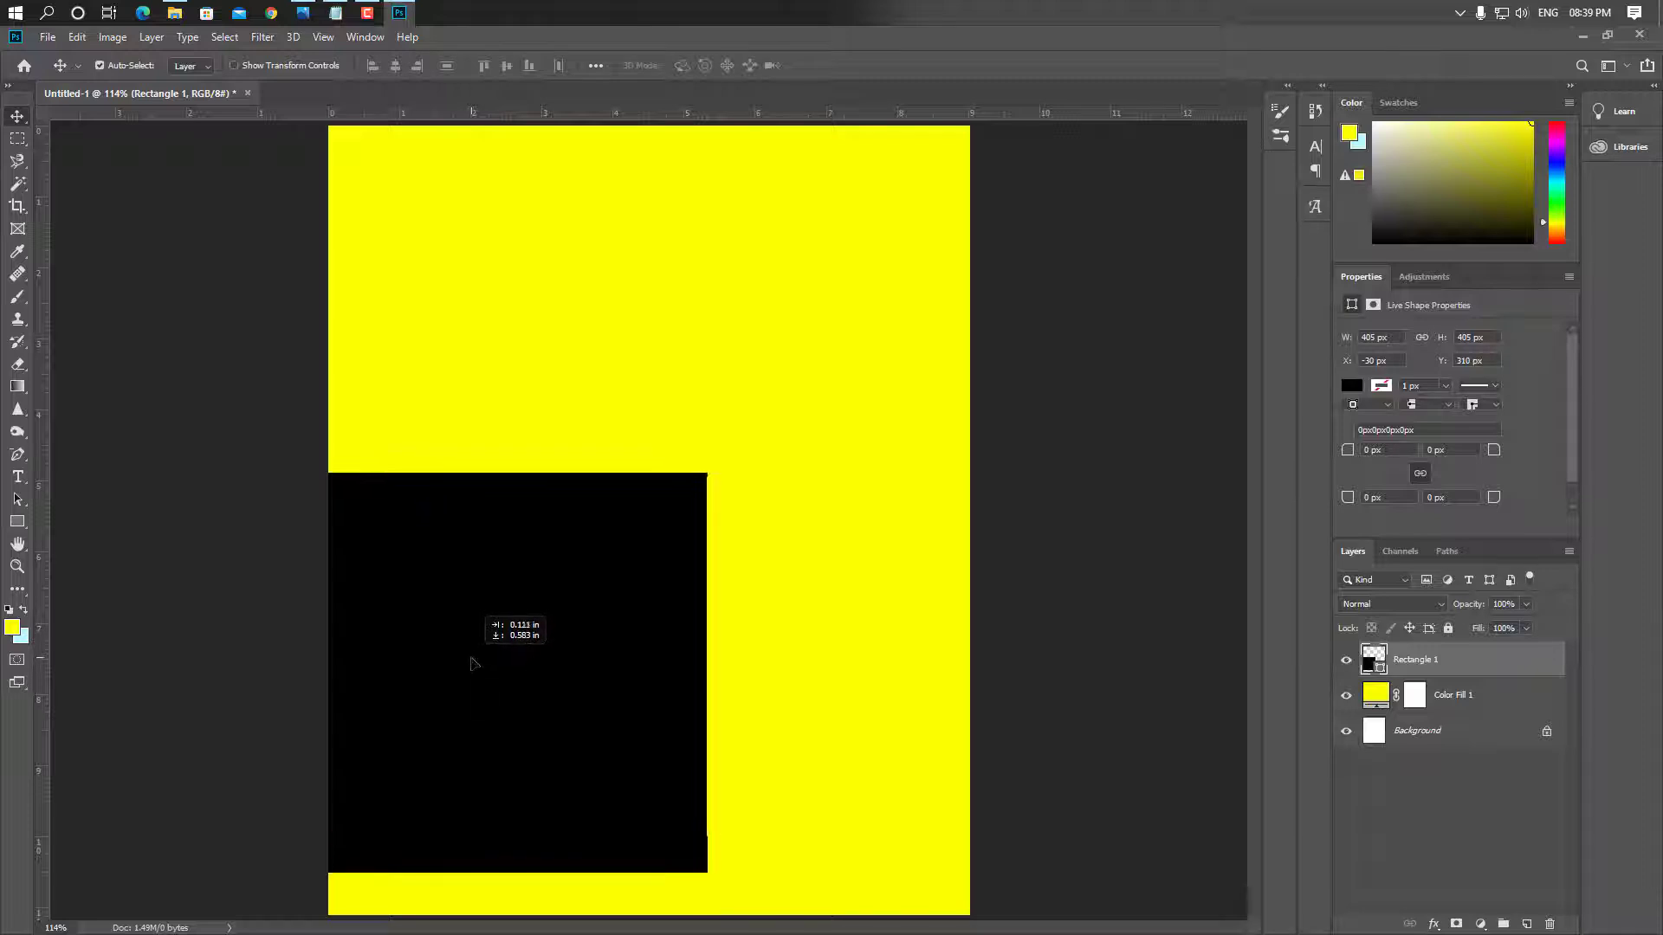
Start a free transform on the black square with Ctrl+T
key(ctrl+t)
Tilt the black square to about -62° off the lower-left edge, then draw a 443 × 443 px square there
drag(768, 467, 687, 438)
drag(553, 567, 425, 671)
drag(649, 808, 597, 619)
drag(505, 704, 510, 757)
key(Return)
click(17, 521)
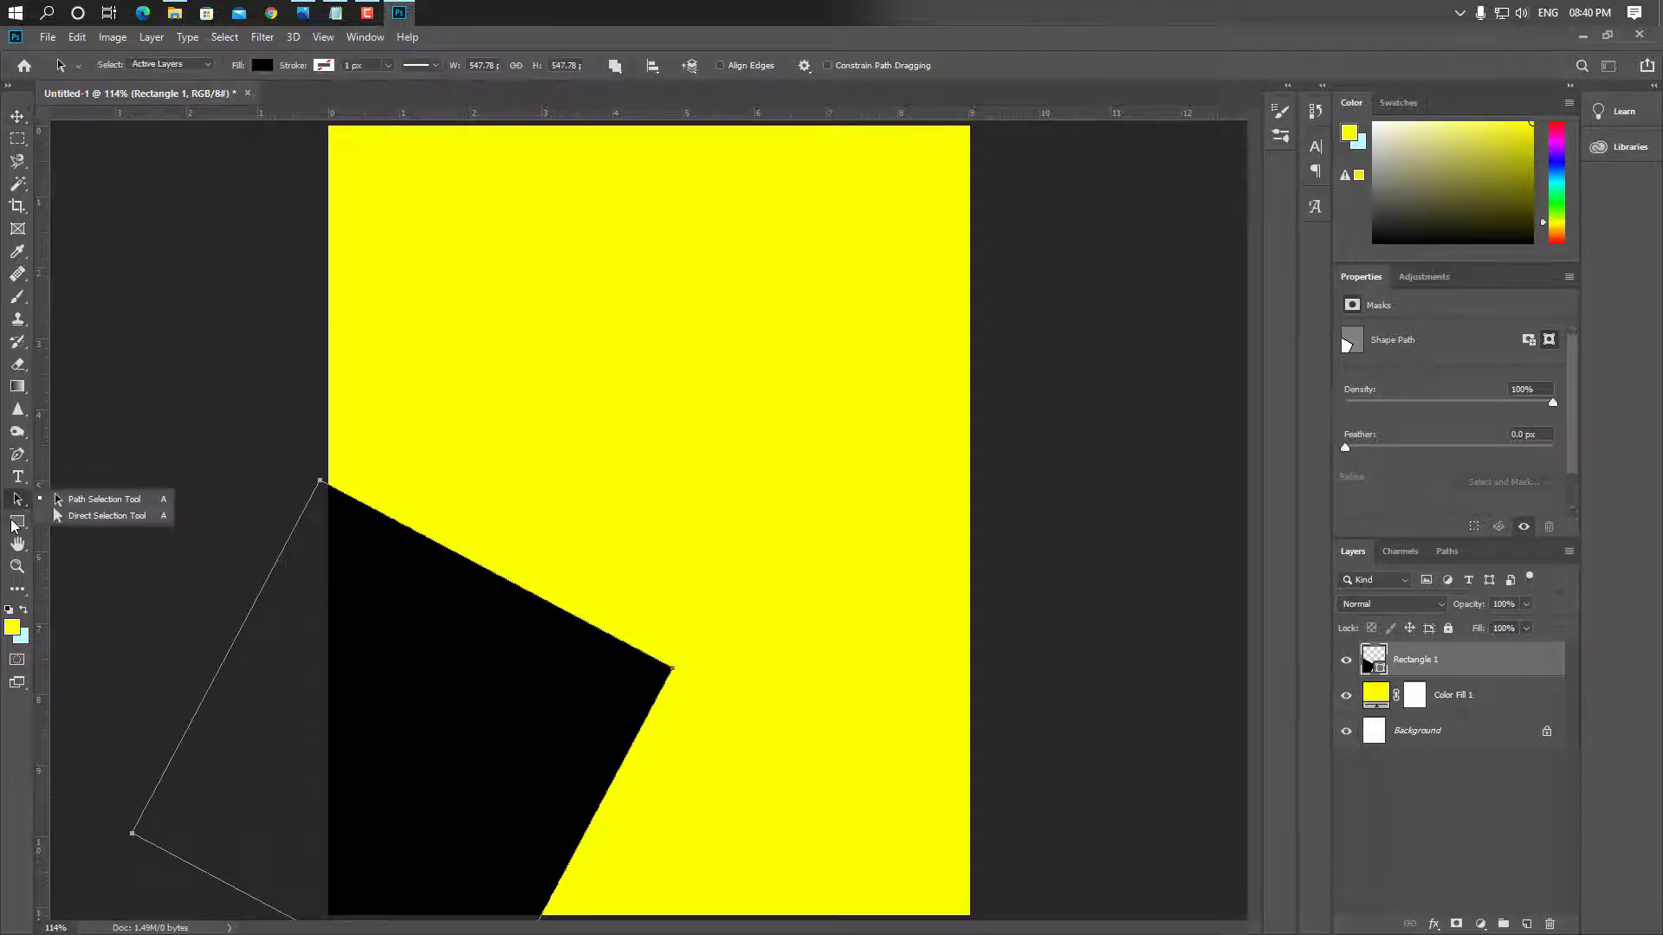
drag(301, 440, 738, 876)
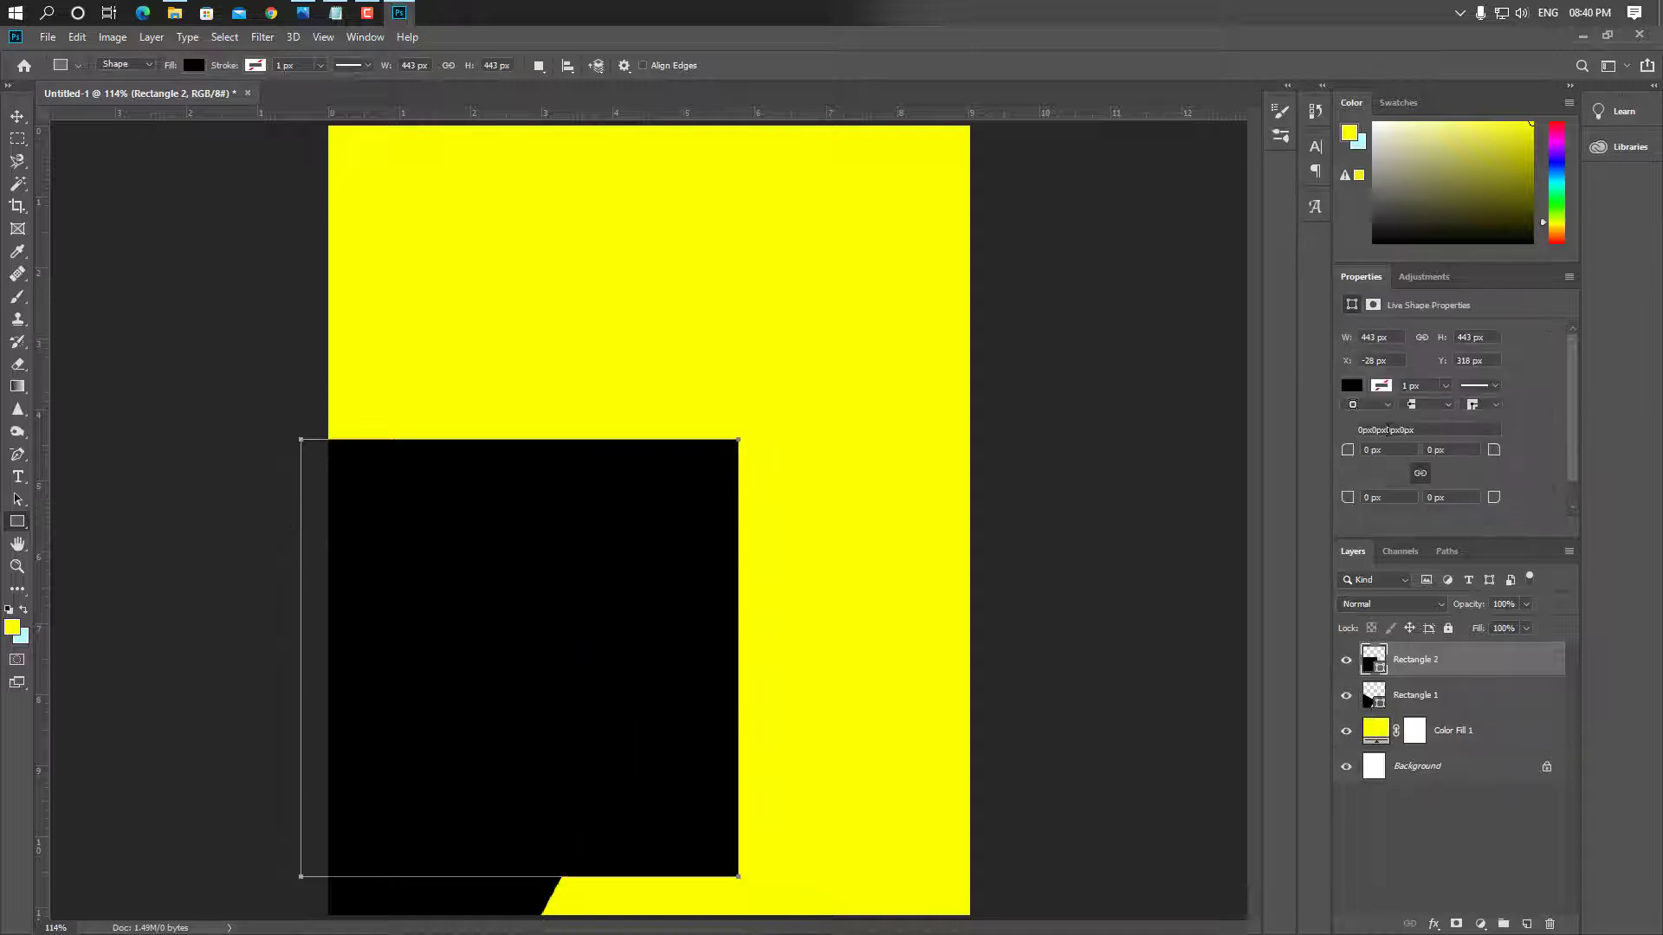
Give the new square no fill and a 5 px white outline
click(1353, 386)
click(1362, 418)
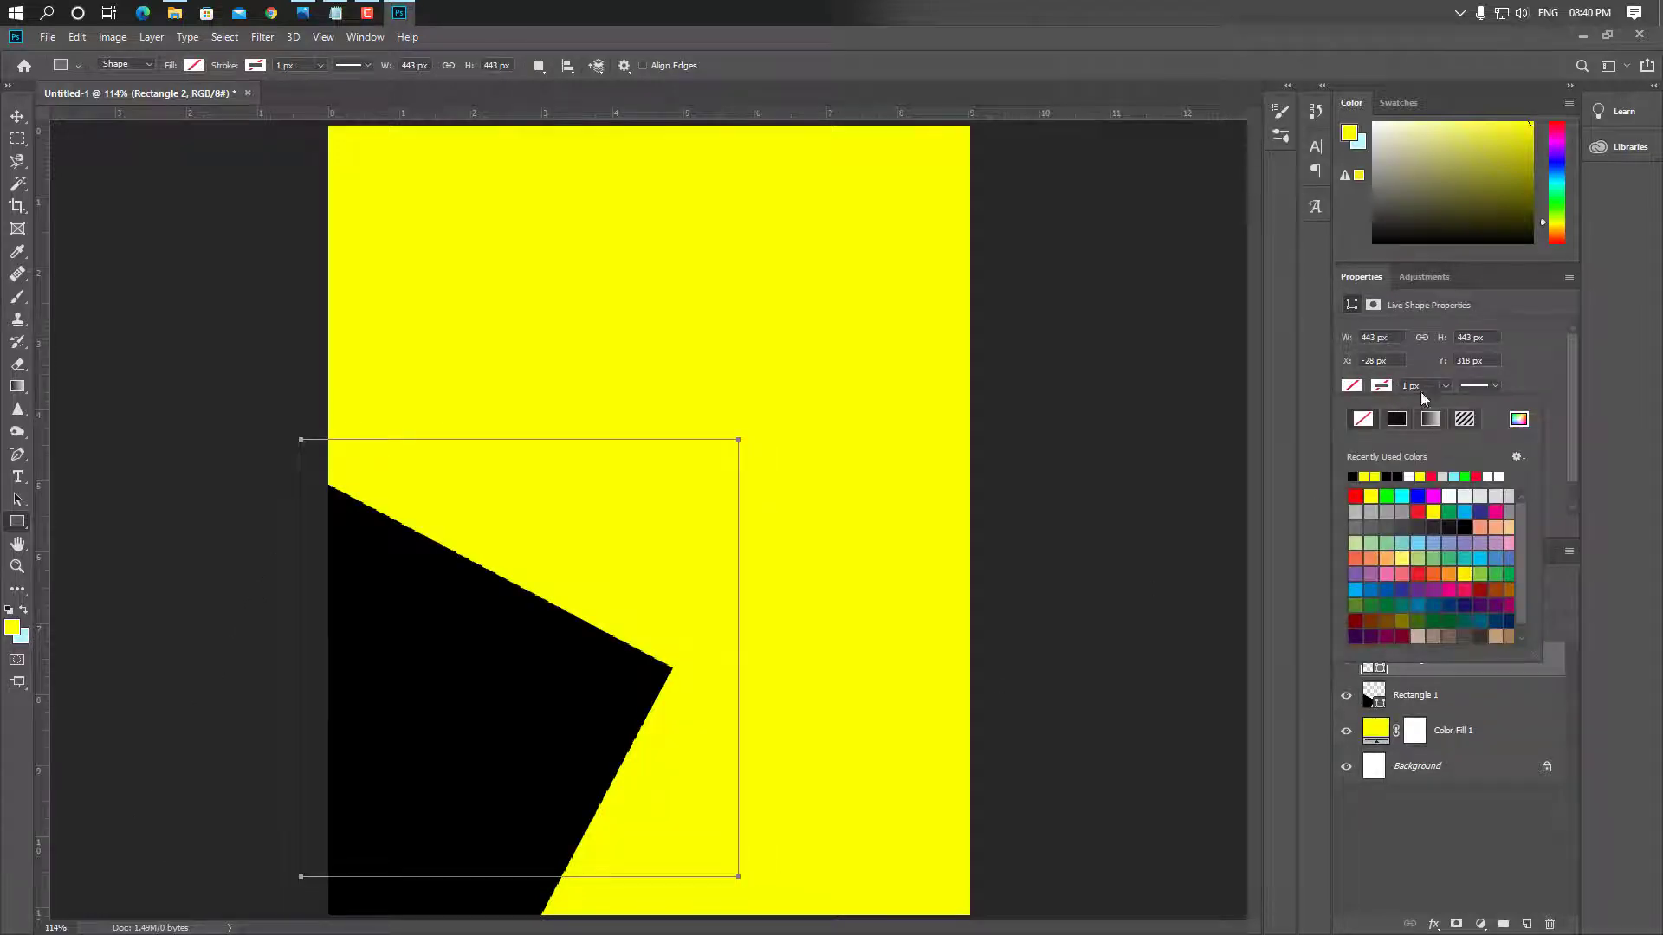
click(1413, 386)
text(5)
key(Return)
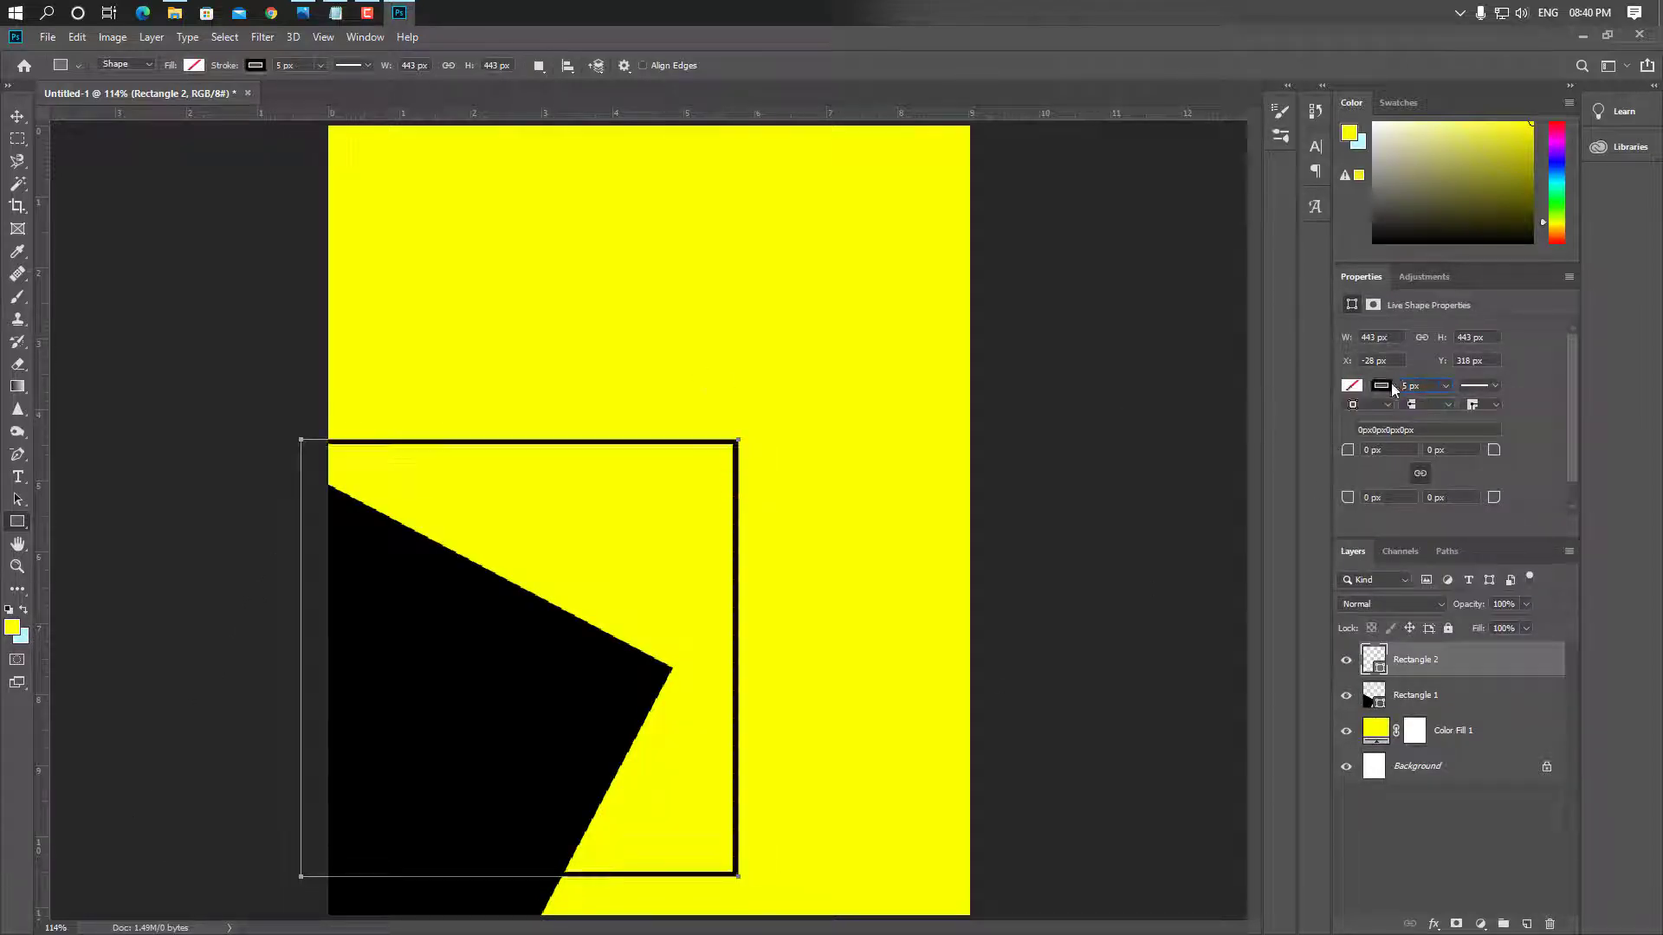
click(1389, 388)
click(1409, 476)
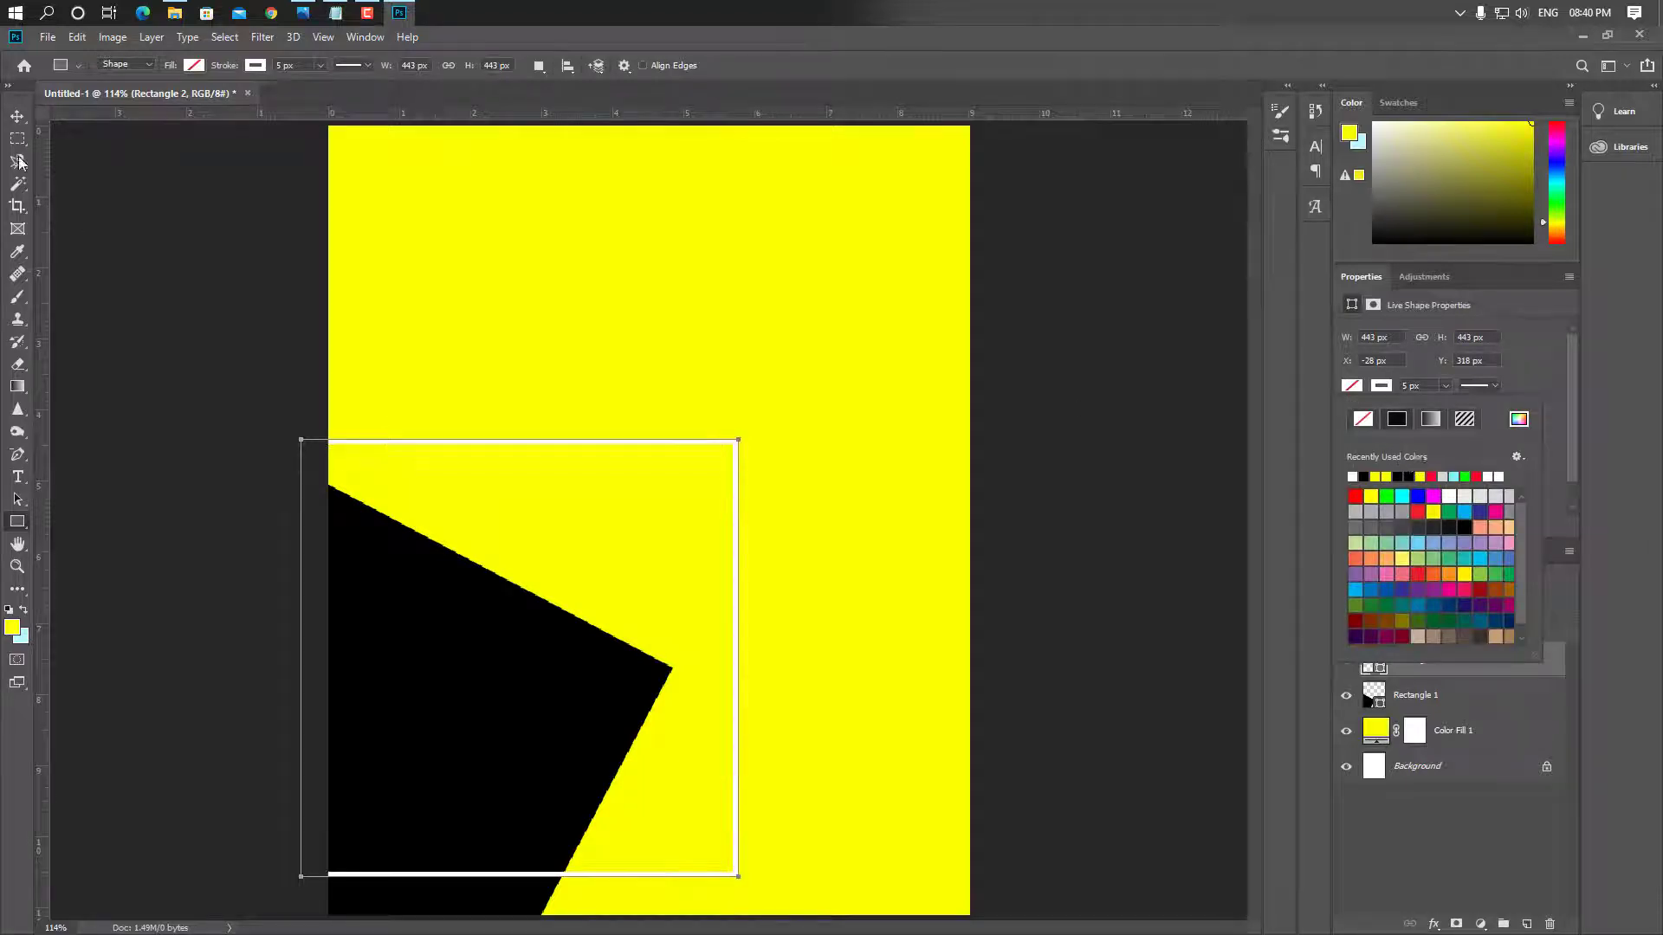
Rotate the outlined square about 39° and scale it to run along the black shape's edge
key(ctrl+t)
drag(719, 424, 573, 730)
drag(627, 788, 706, 779)
drag(633, 713, 594, 712)
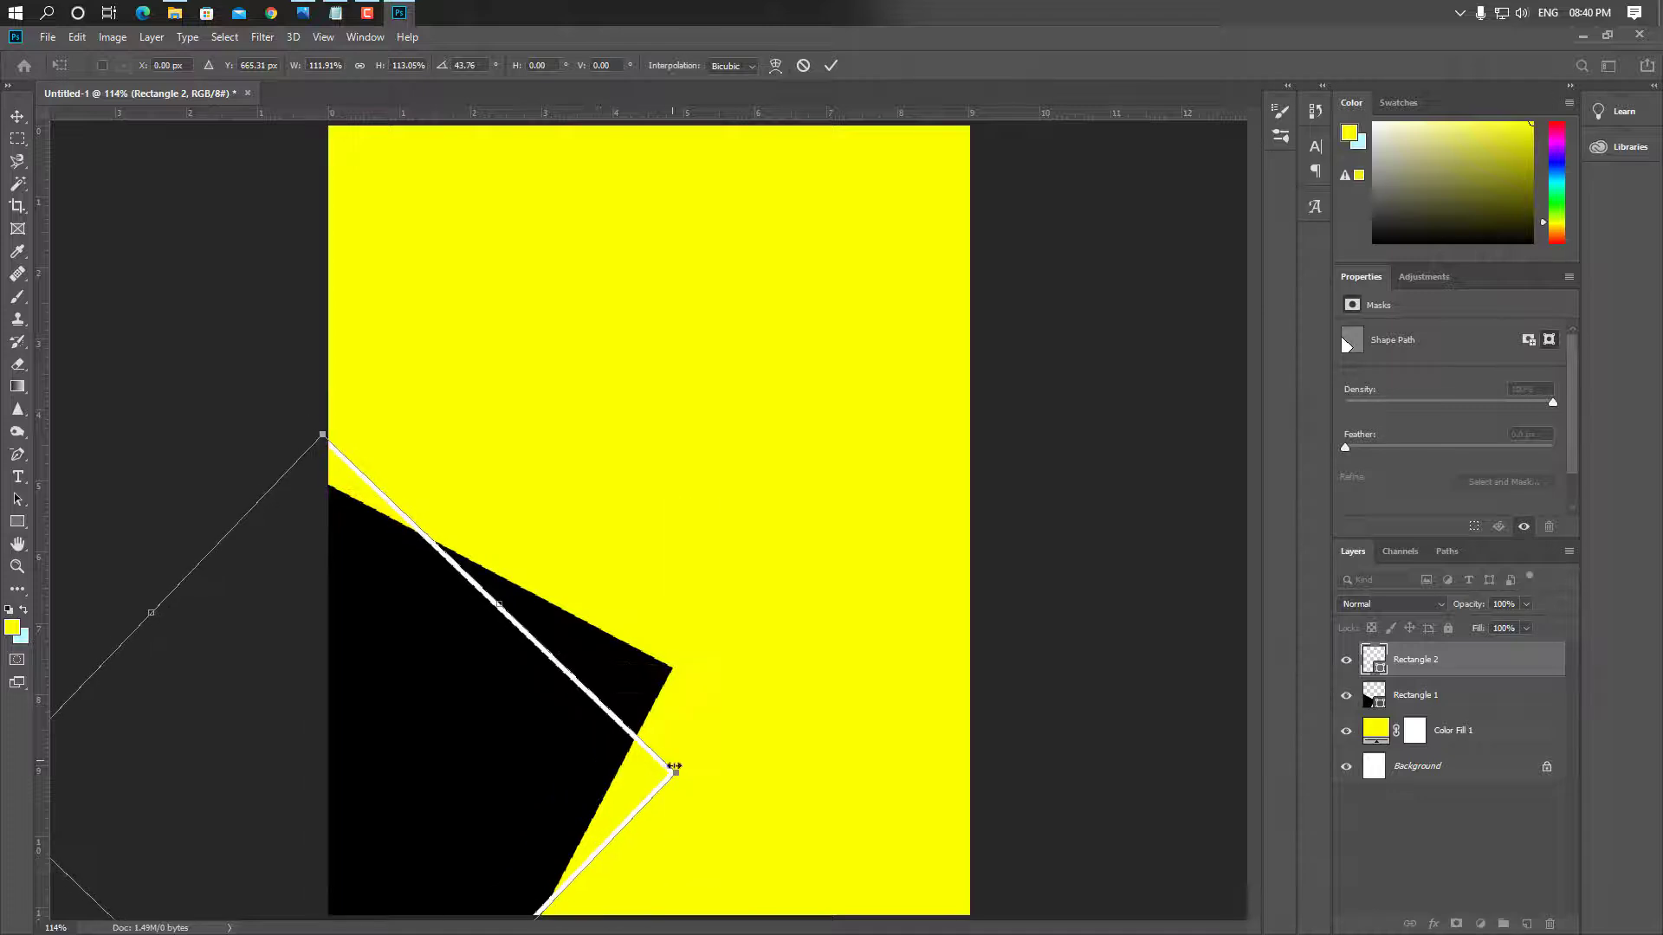
drag(674, 771, 723, 773)
drag(619, 690, 589, 688)
drag(749, 744, 748, 721)
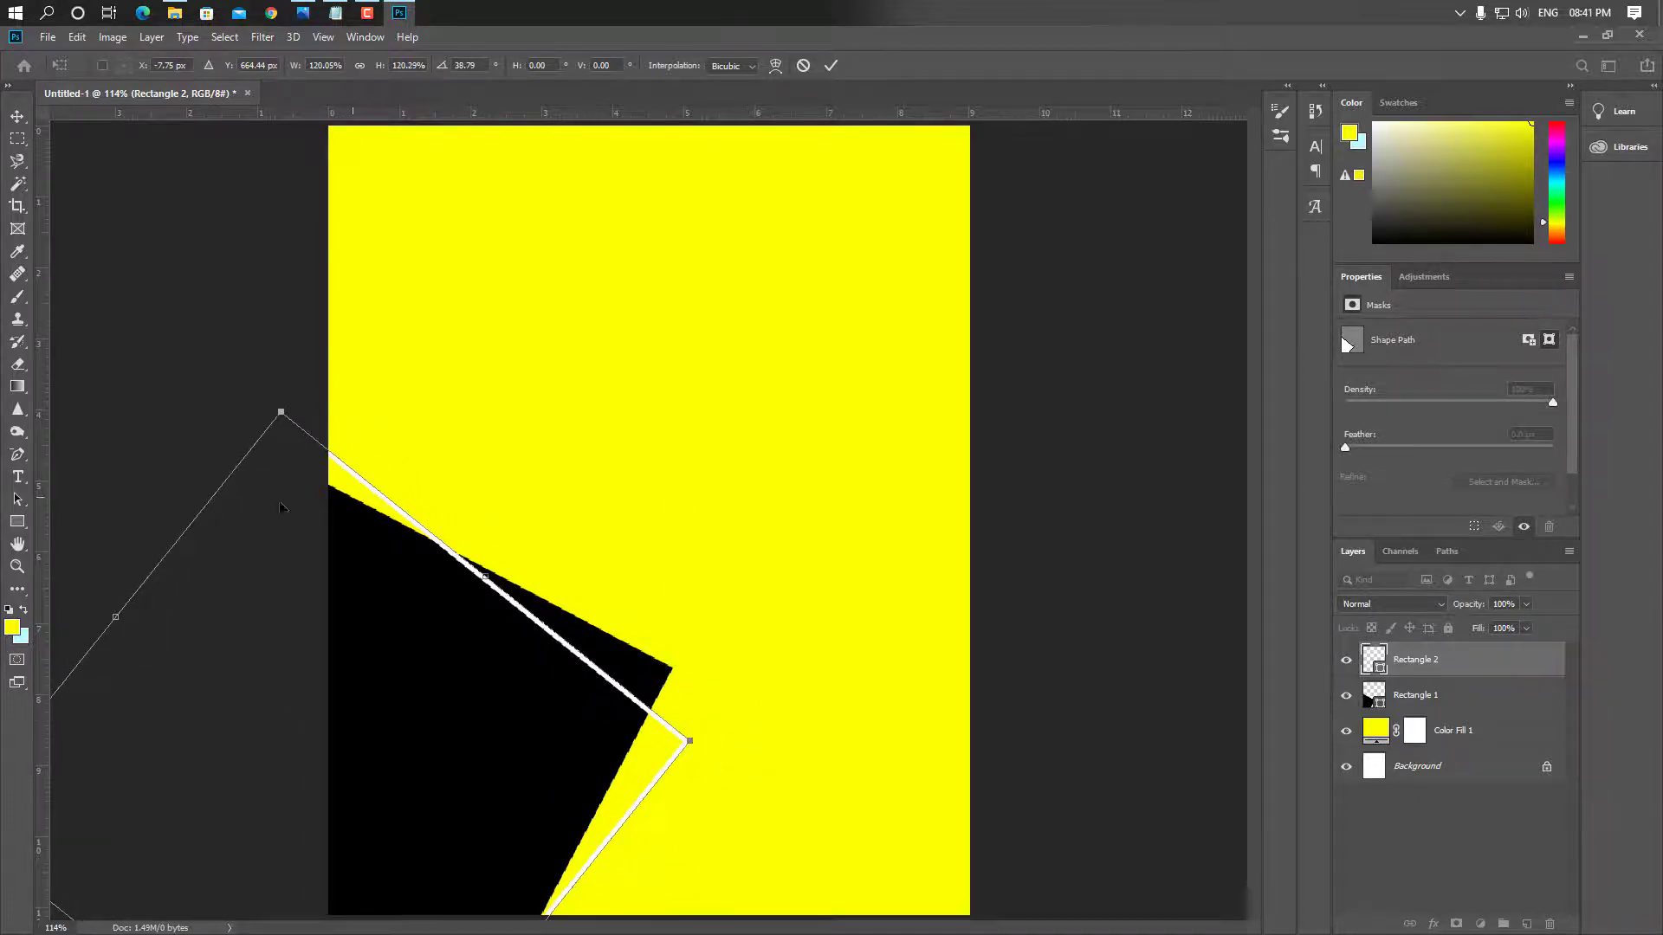
drag(118, 624, 156, 660)
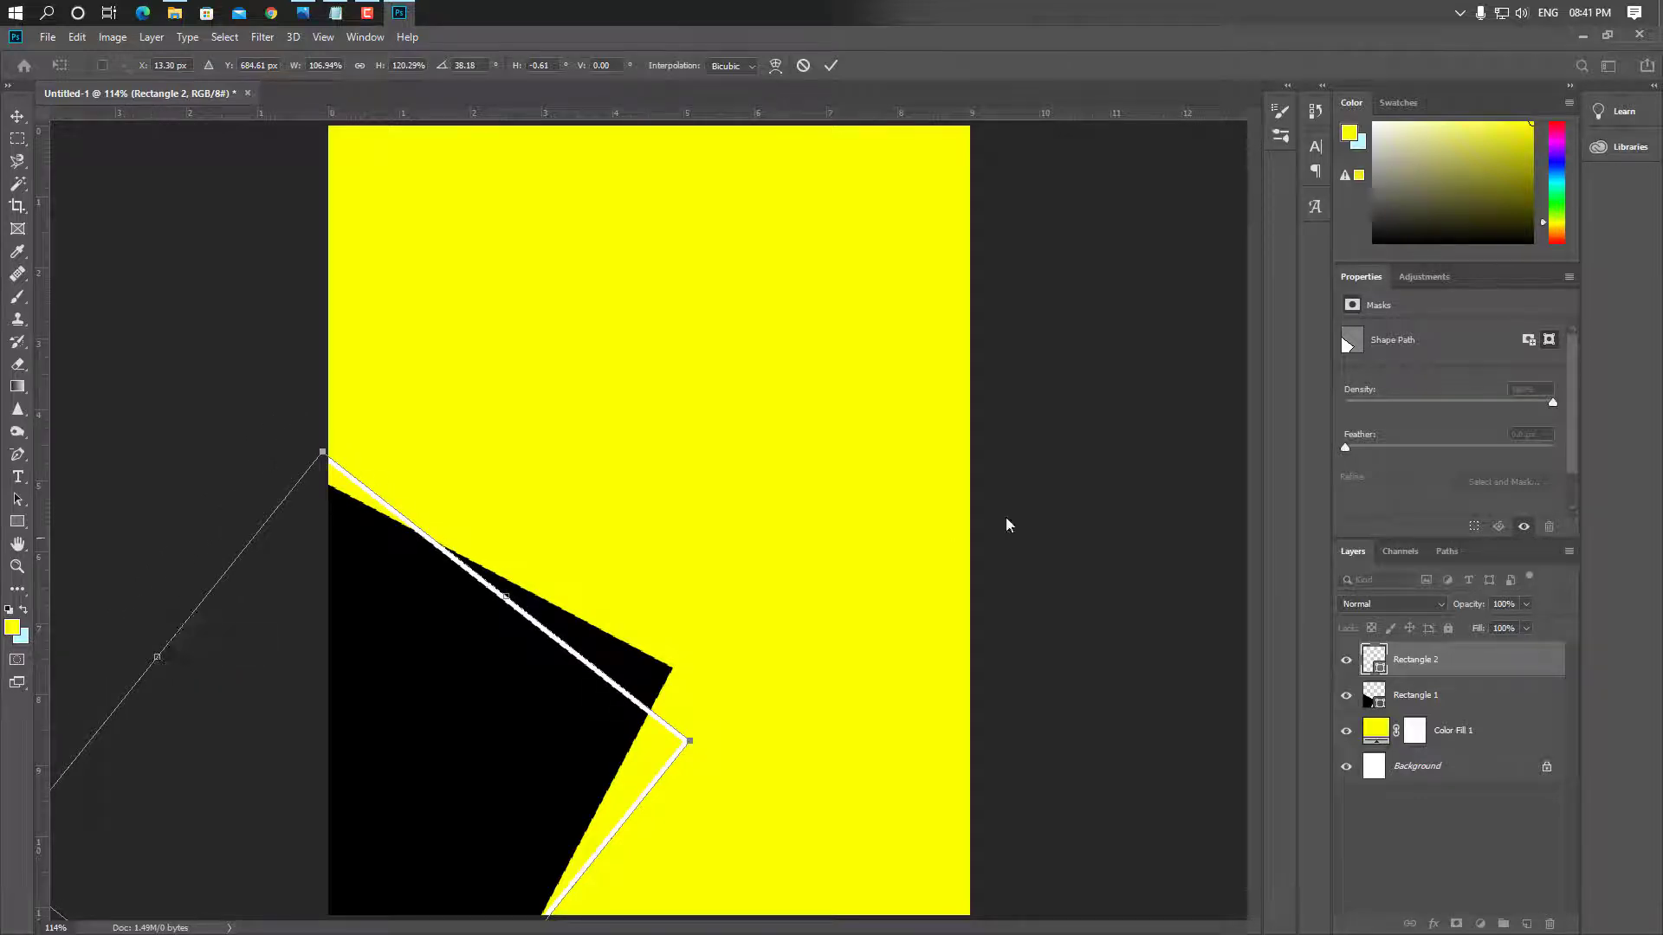
key(Return)
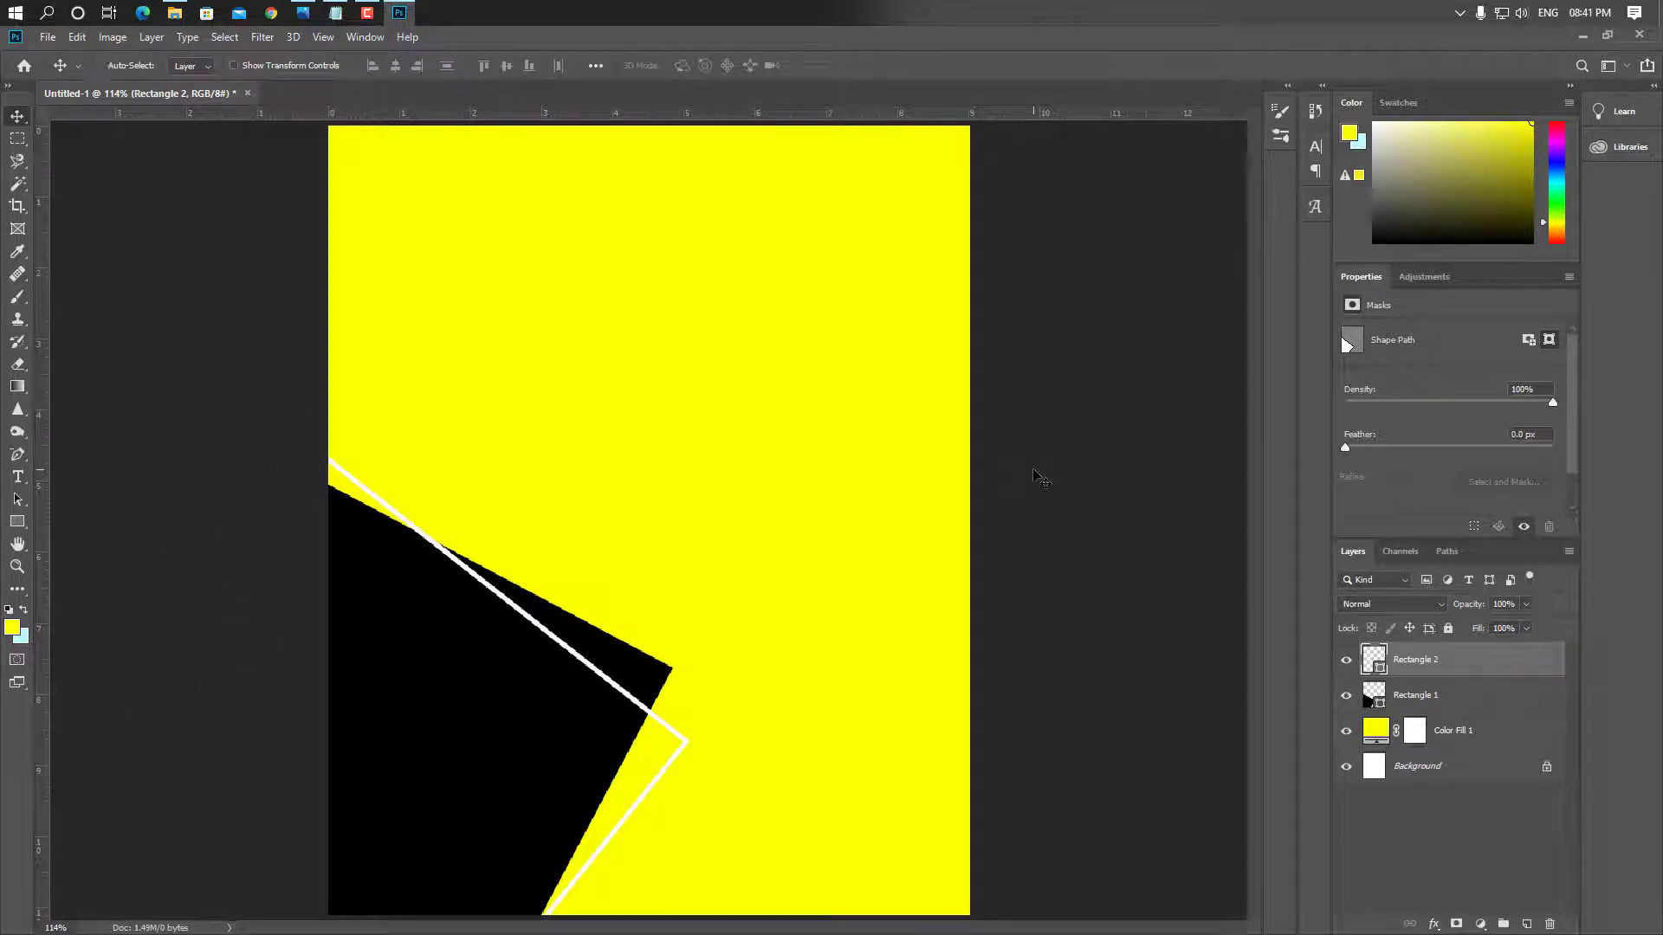
Open the portrait image and the two wave PNGs together
key(ctrl+o)
click(253, 177)
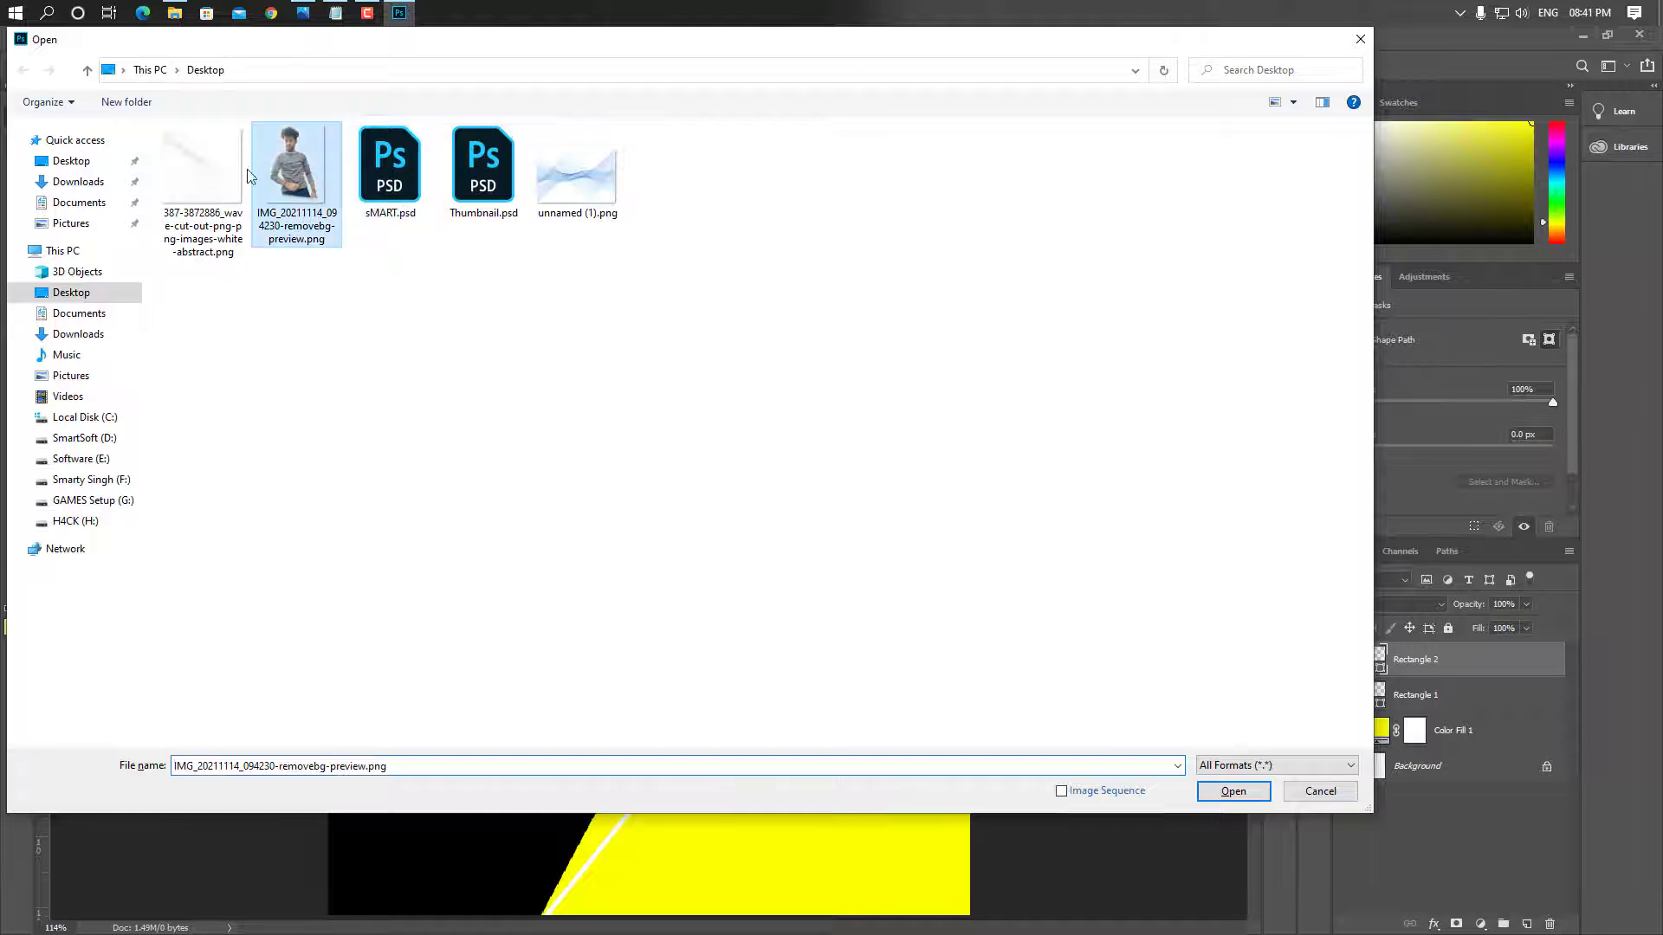
ctrl+click(207, 174)
ctrl+click(578, 177)
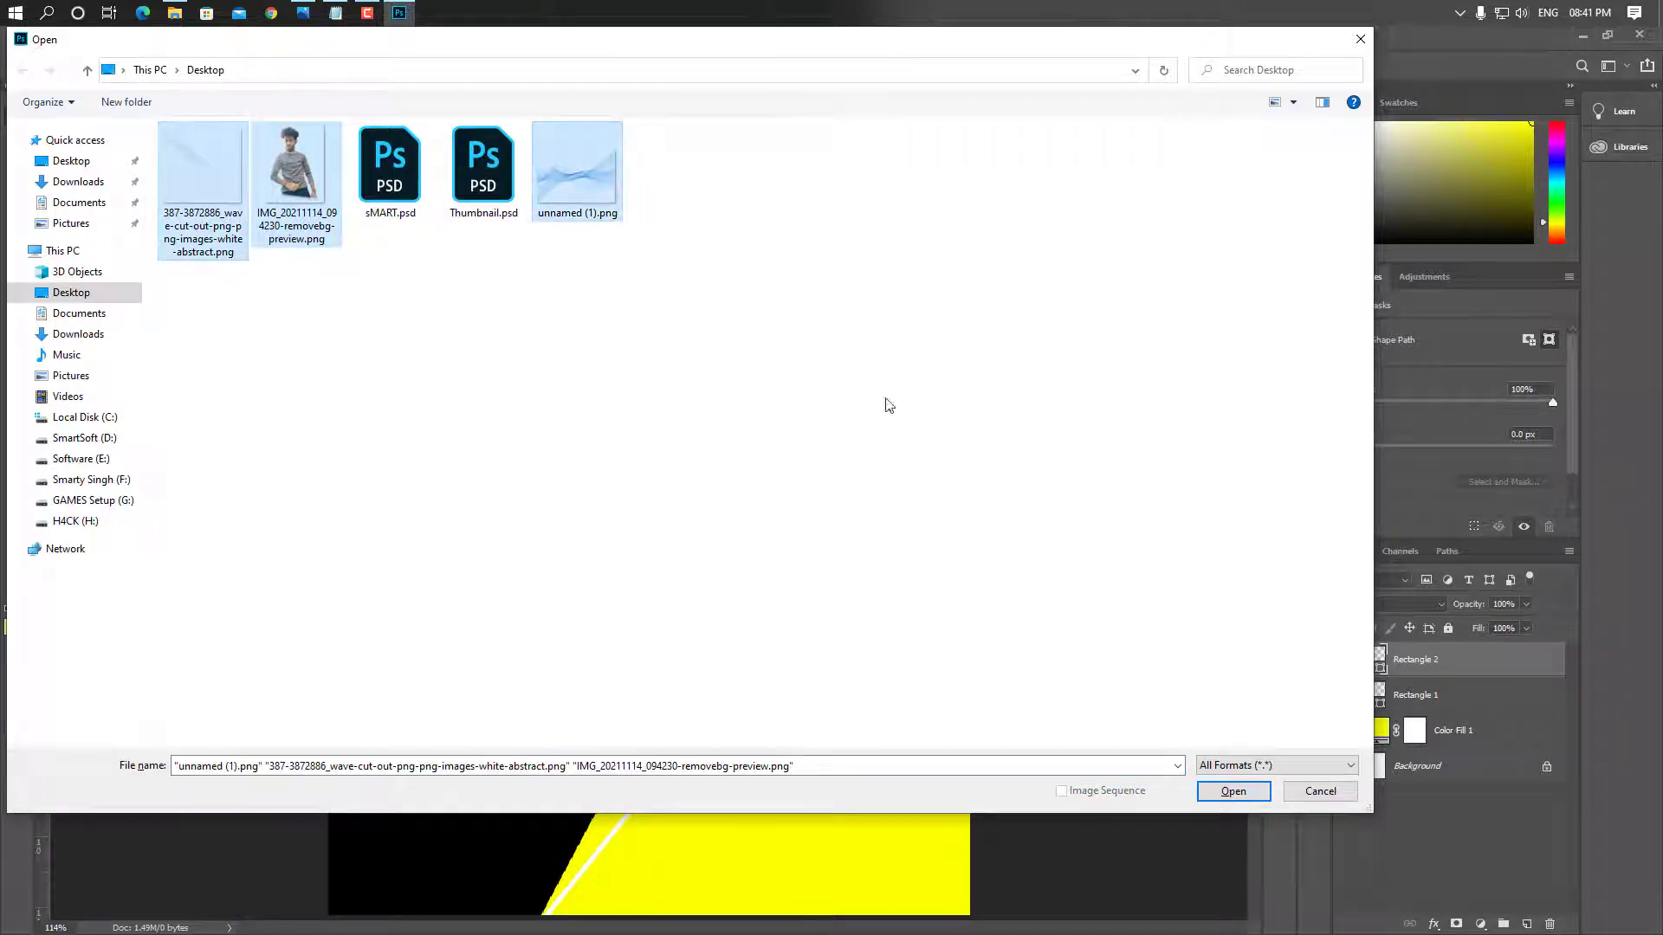
click(1259, 791)
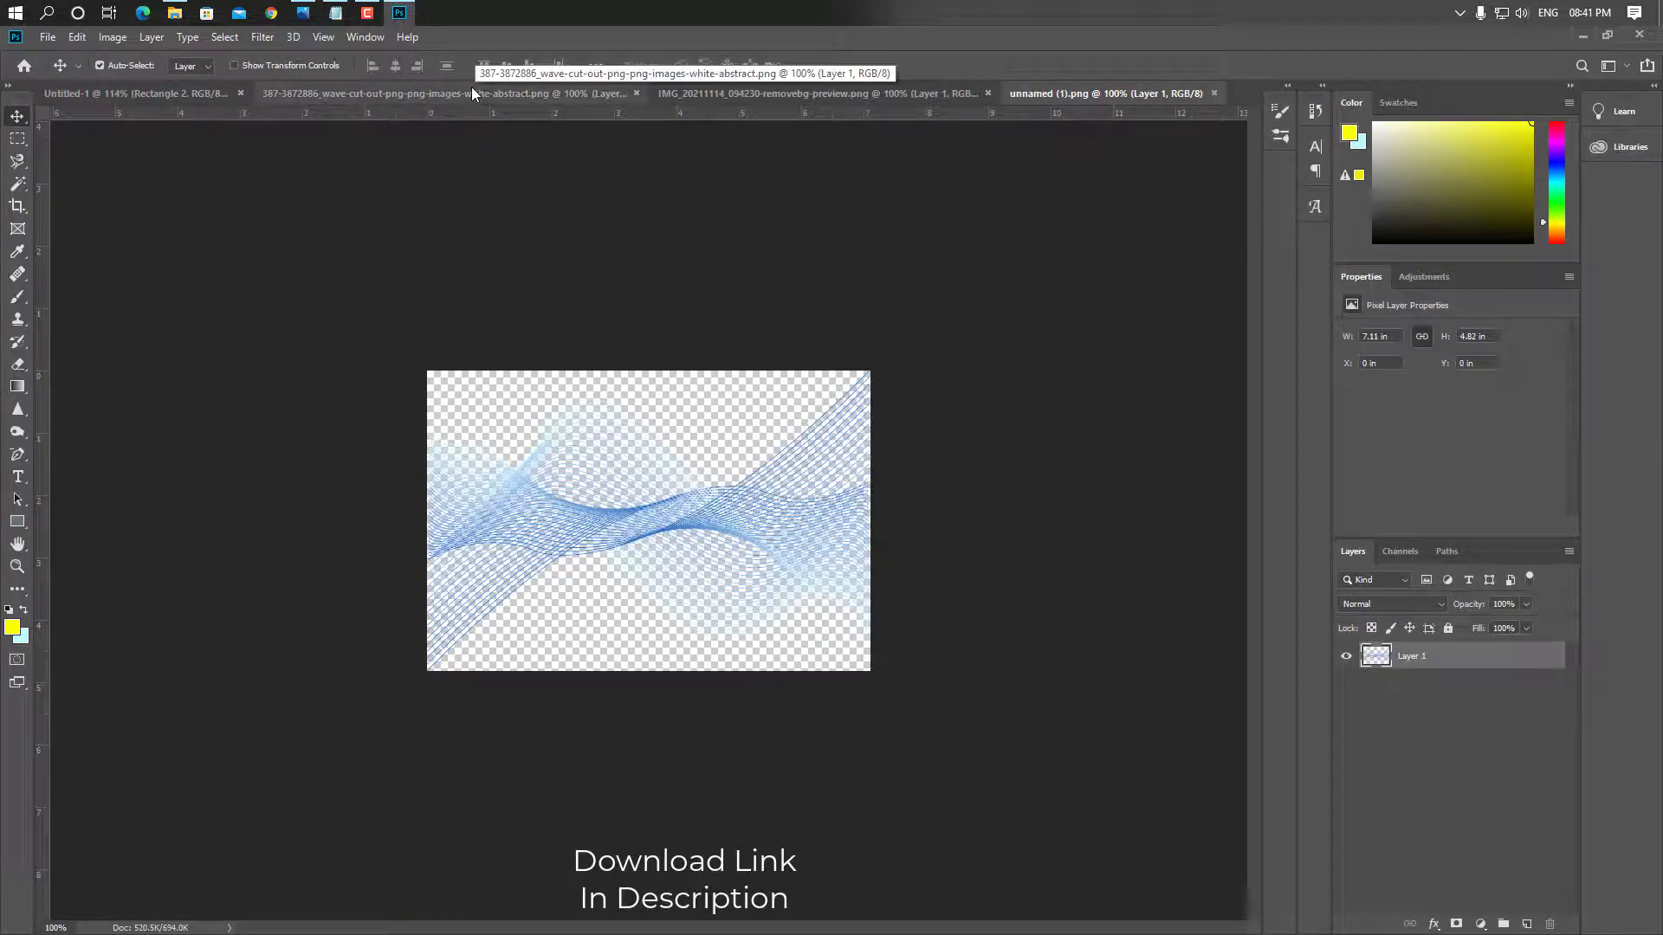
Bring the portrait cutout onto the Untitled-1 poster as Layer 1
click(751, 96)
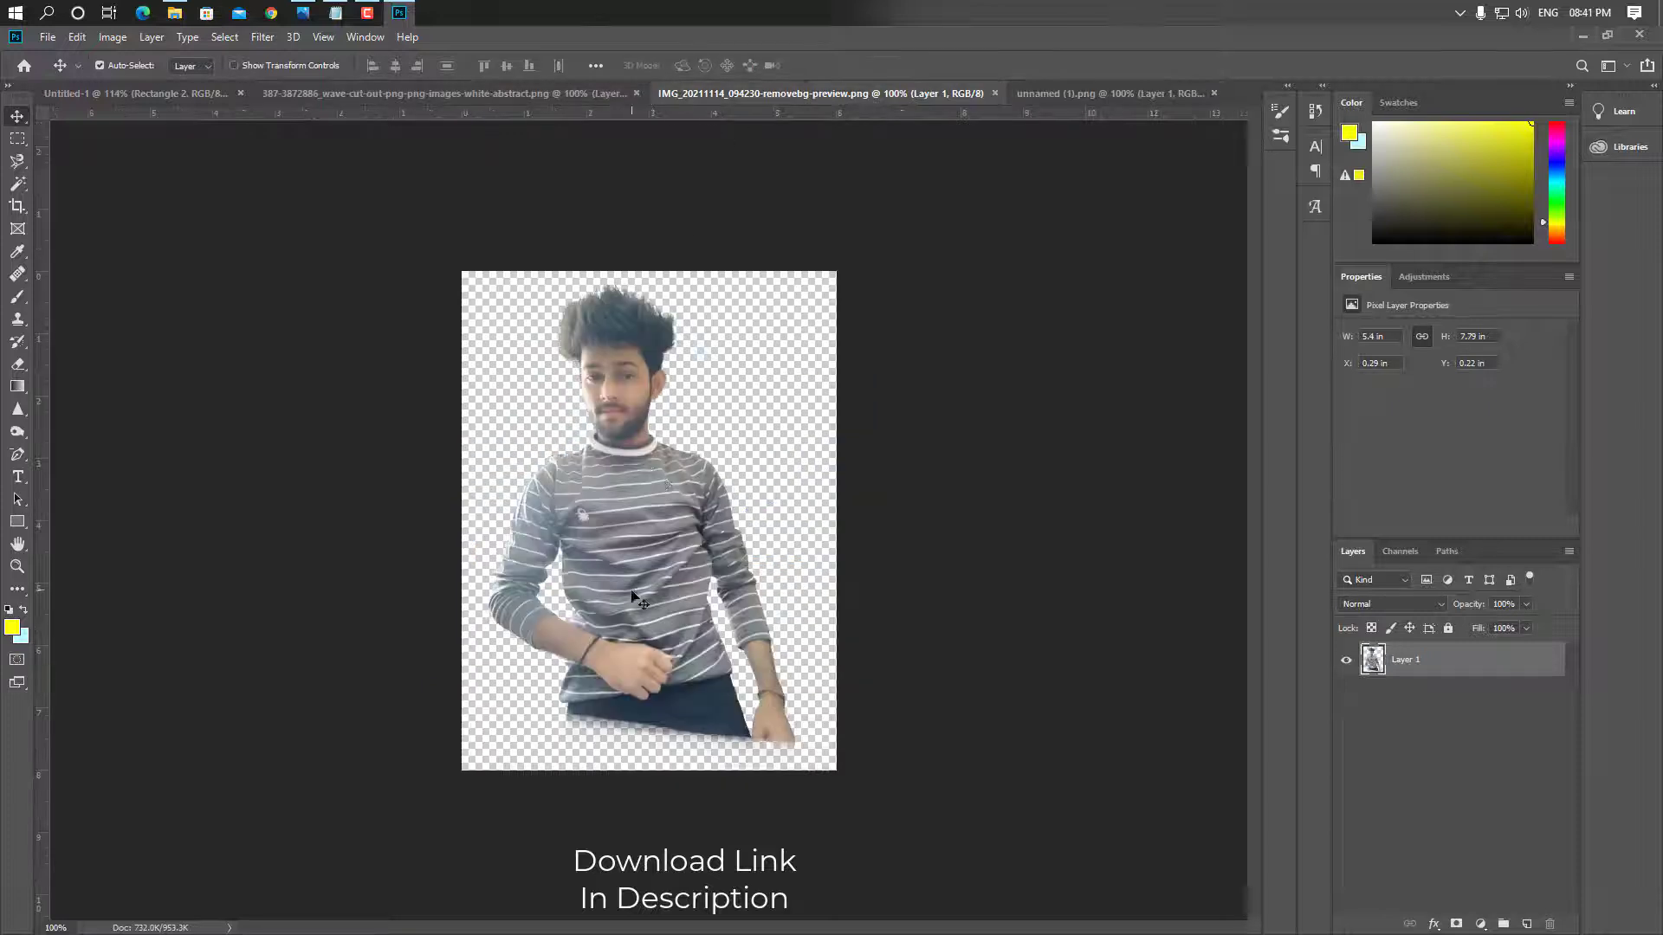
drag(126, 107, 178, 147)
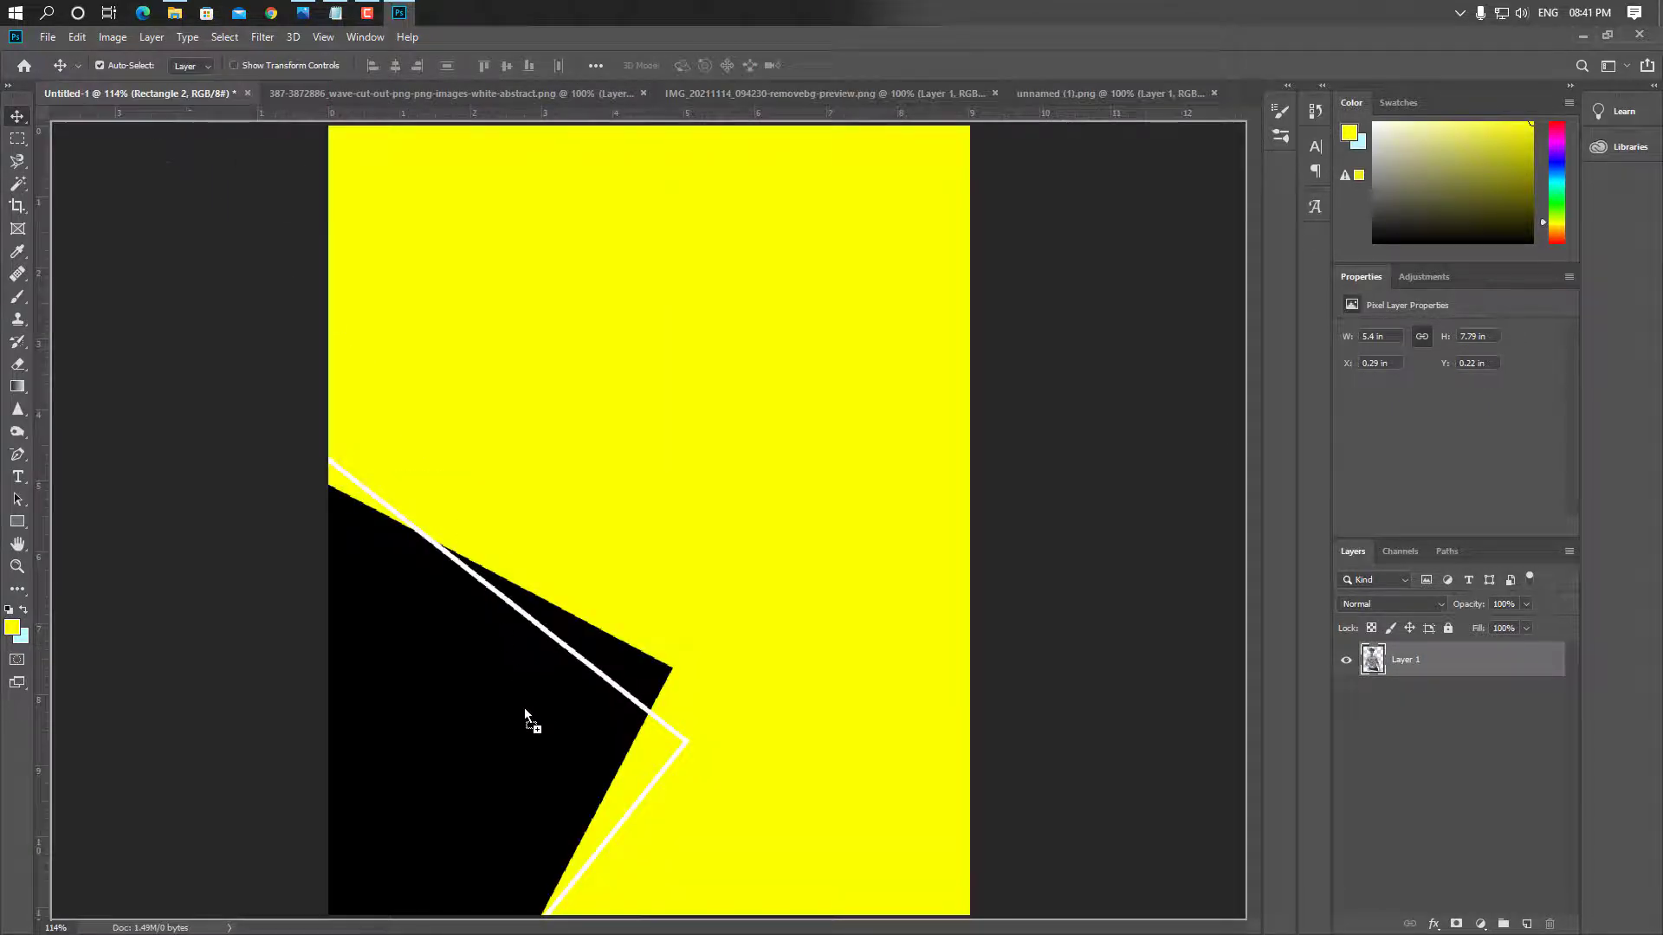
mouse_move(524, 709)
mouse_down()
mouse_move(522, 652)
mouse_move(507, 674)
mouse_move(528, 688)
mouse_up()
key(ctrl+plus)
key(ctrl+plus)
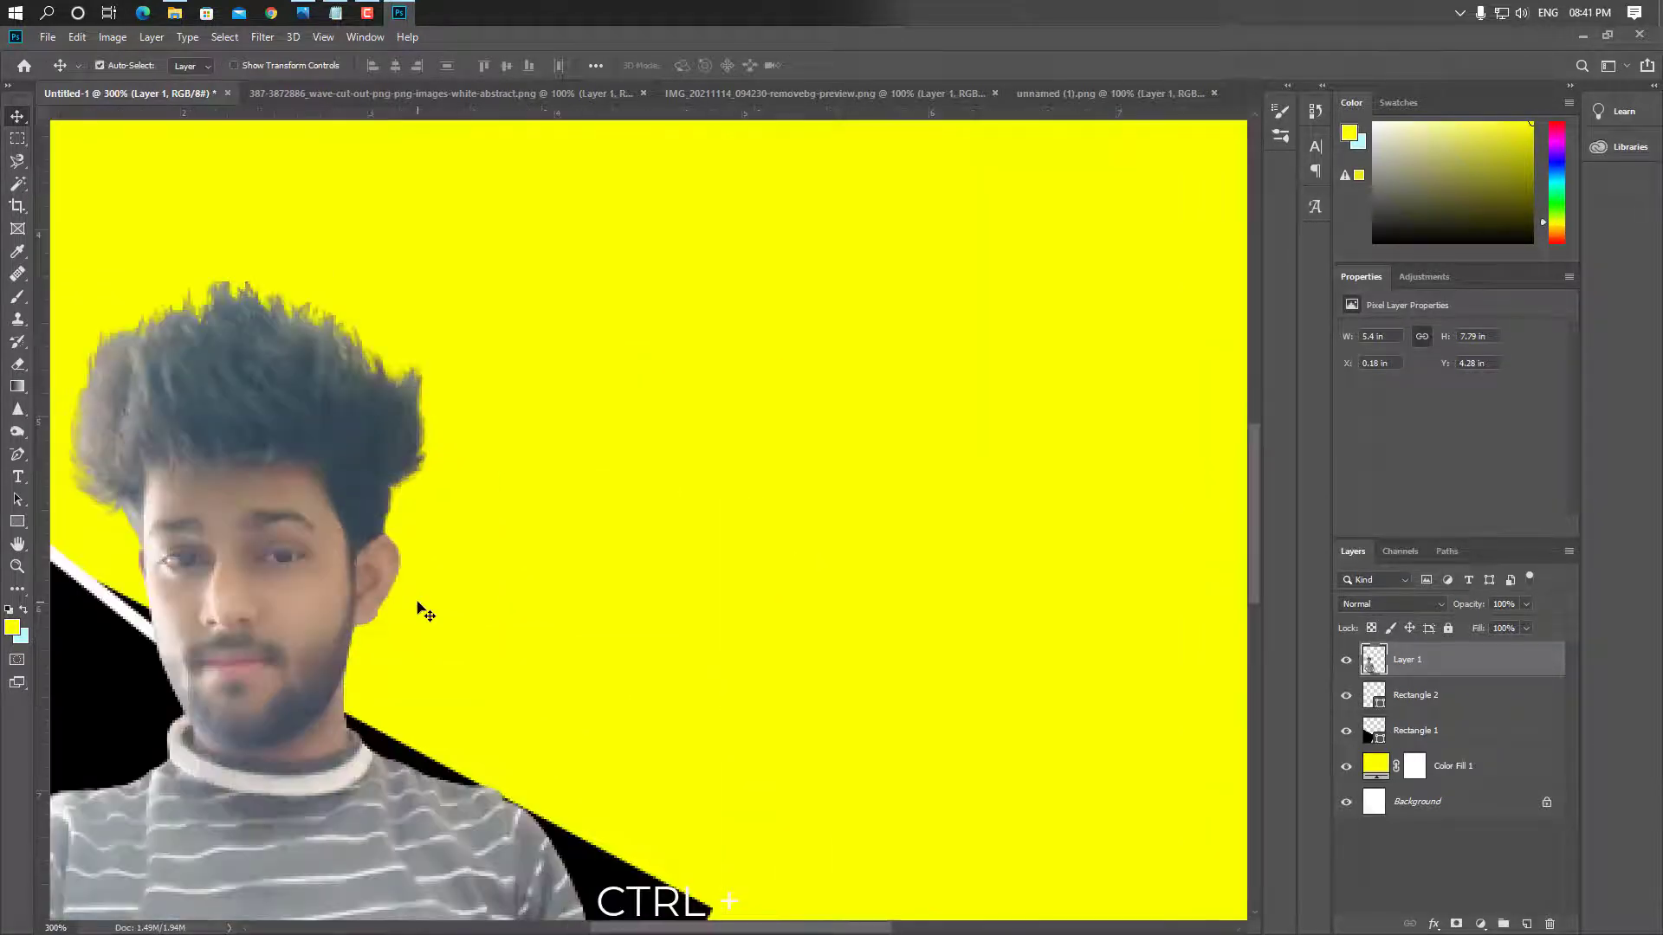
drag(416, 611, 665, 620)
Apply Reduce Noise at strength 10 with JPEG artifact removal turned off
click(263, 36)
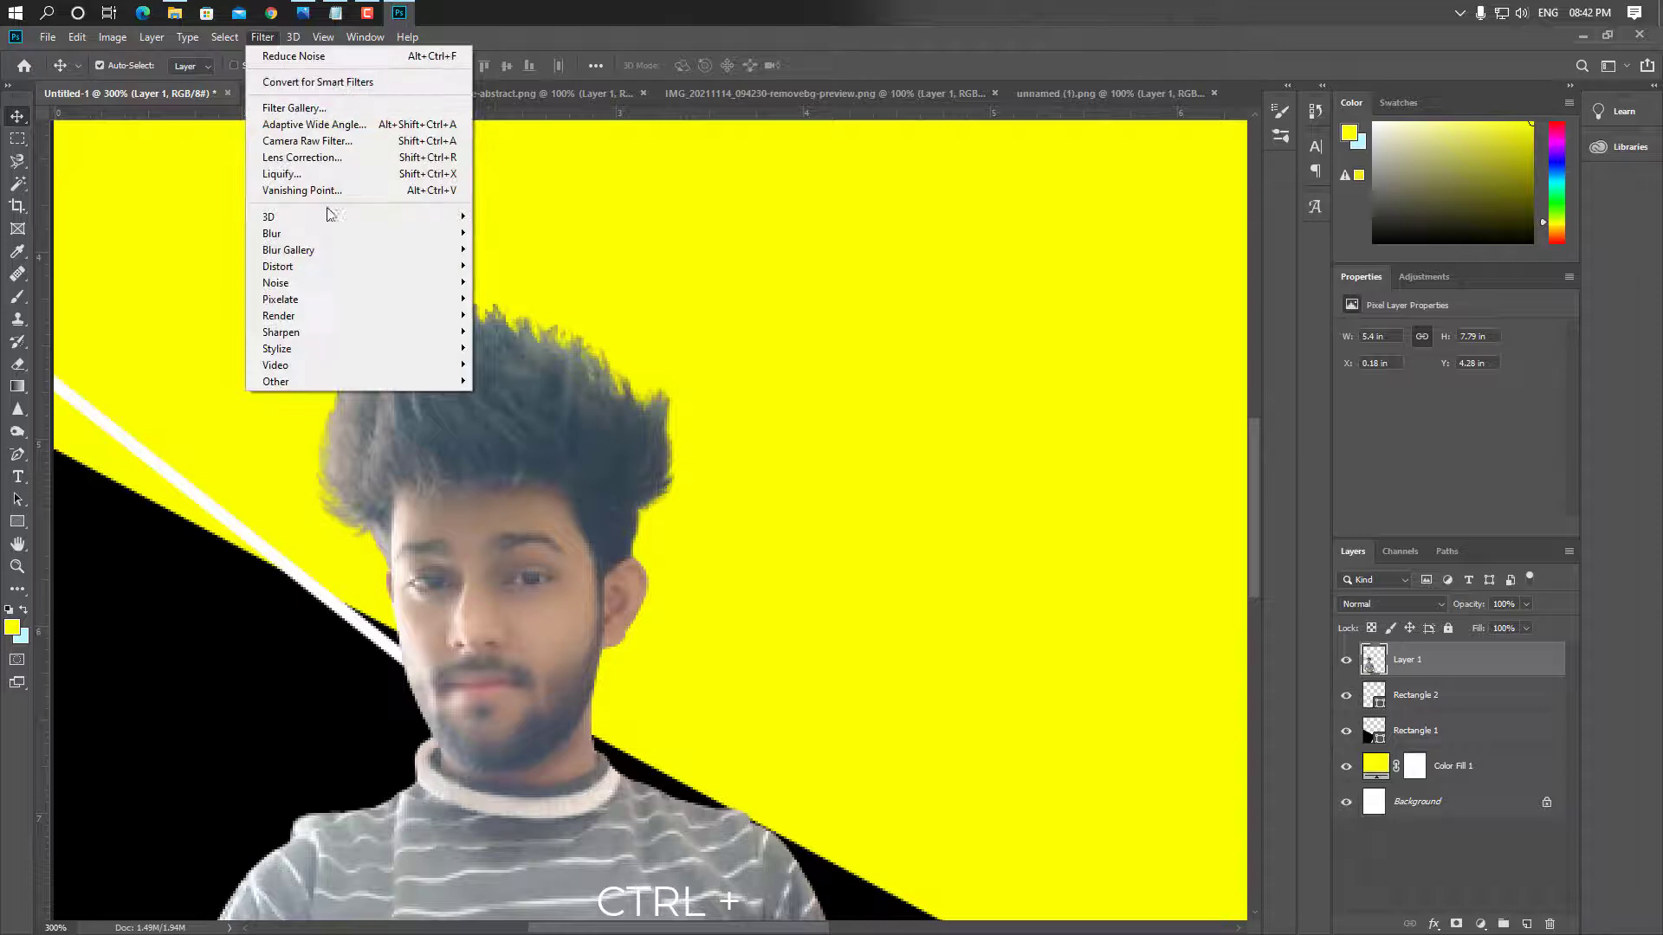
mouse_move(372, 286)
click(555, 348)
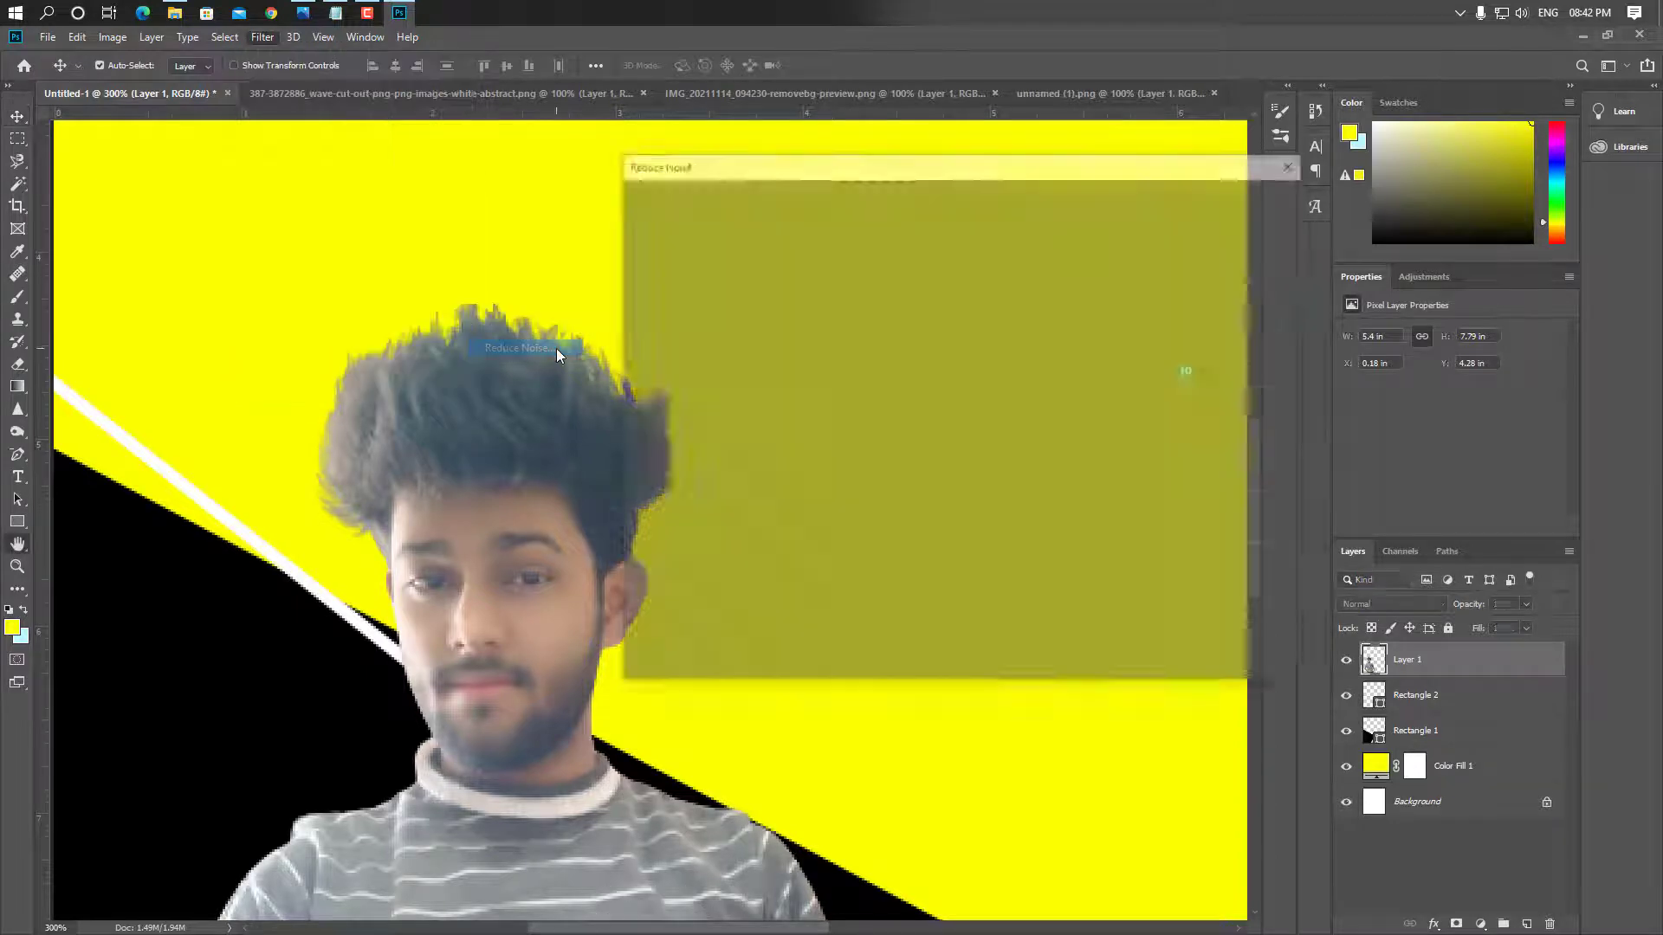
drag(1265, 386, 1120, 393)
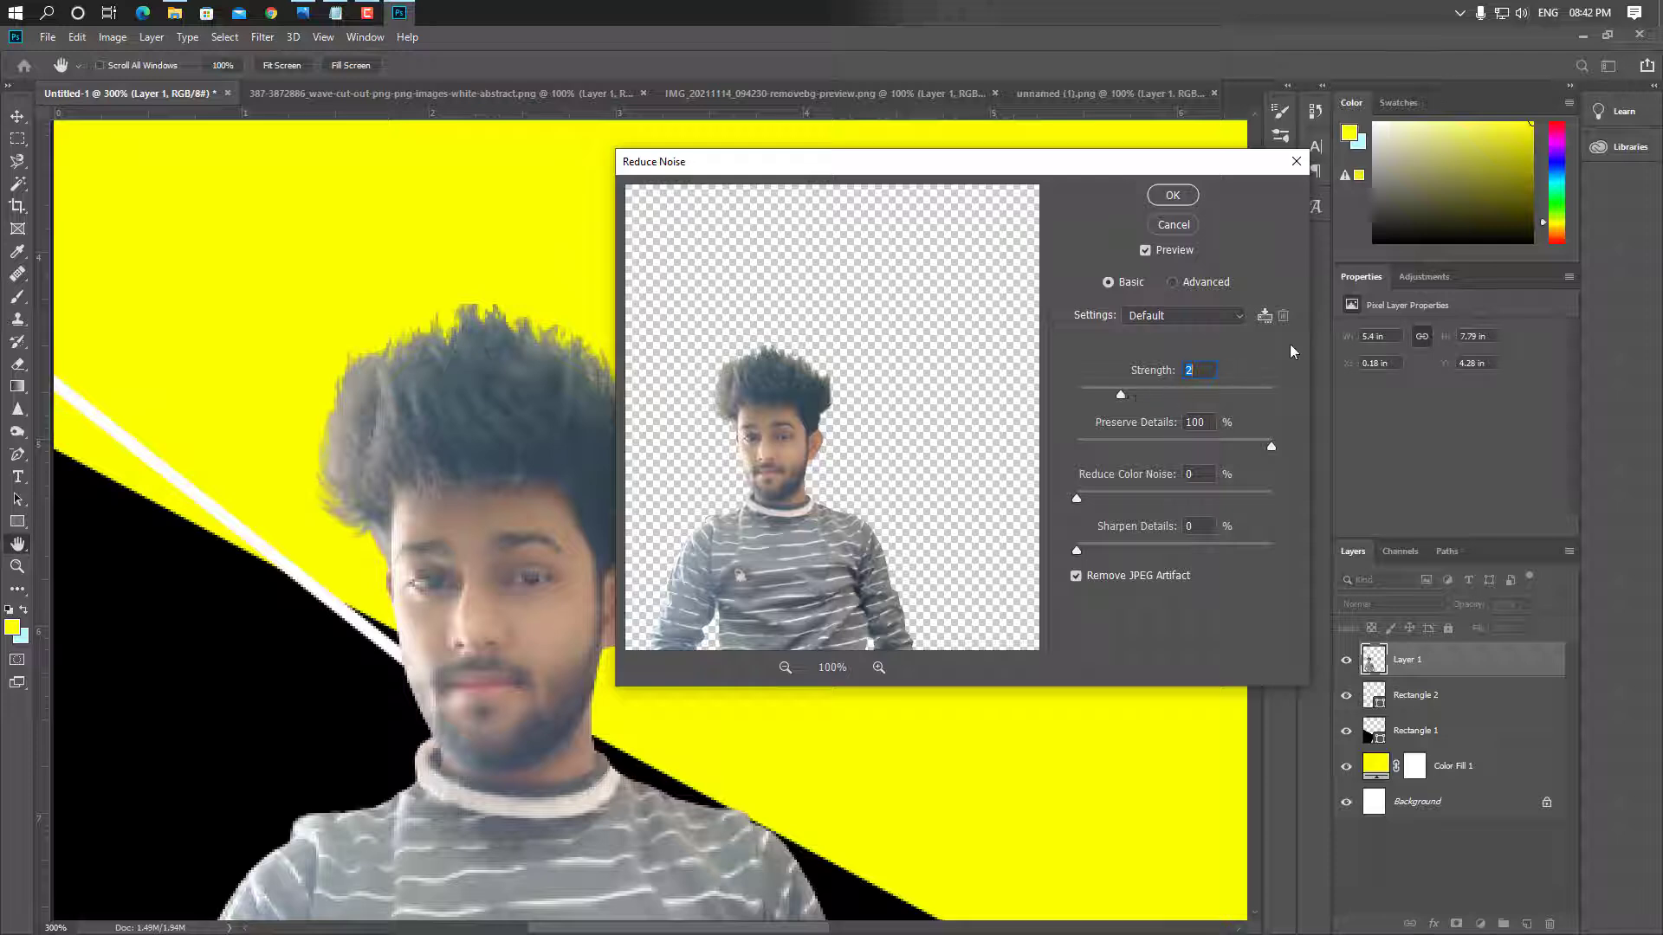
click(1269, 392)
click(1074, 576)
Set Preserve Details 100%, Reduce Color Noise 100%, Sharpen Details 0%, and apply the filter
click(1128, 445)
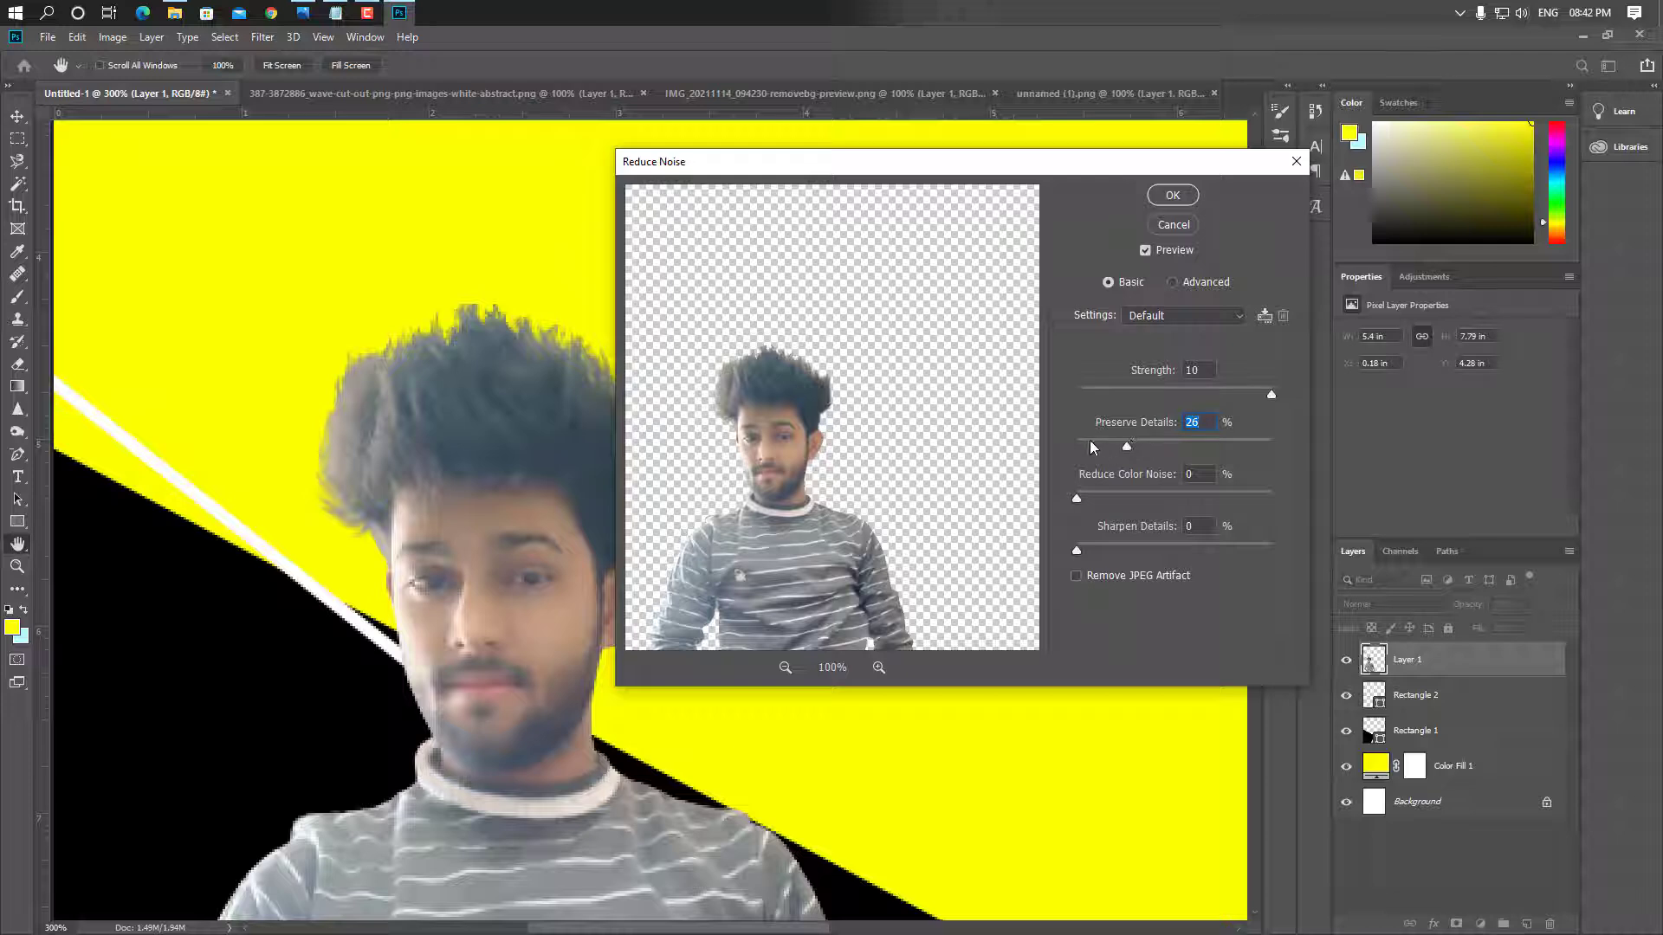
drag(1085, 440, 1069, 440)
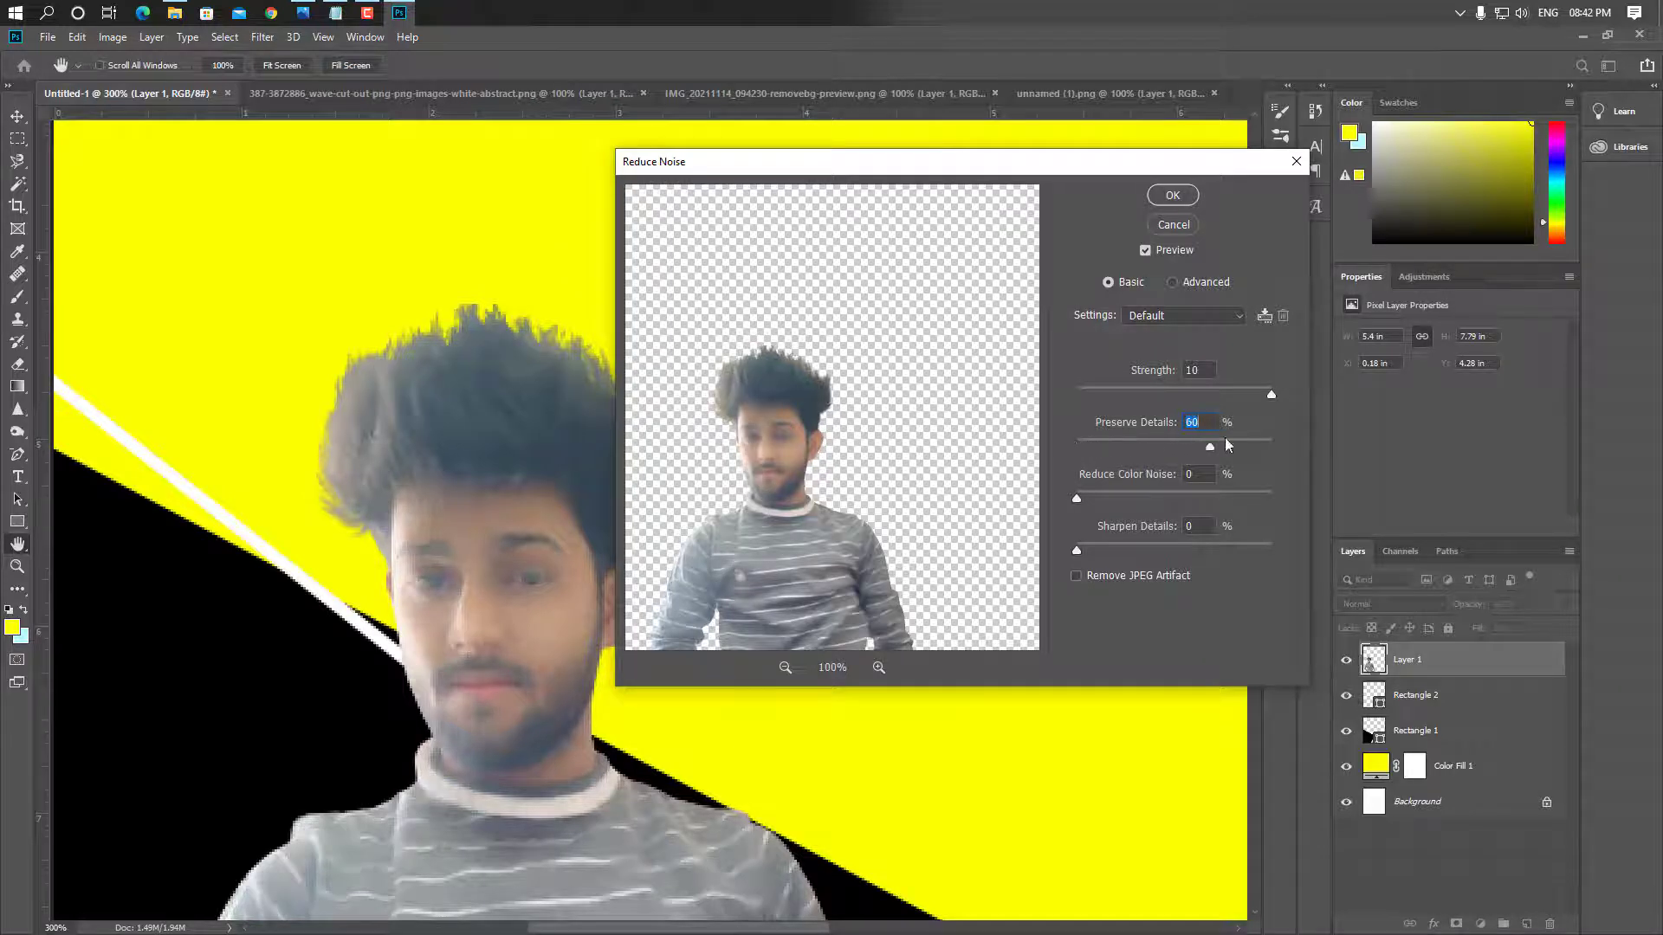
click(1171, 493)
click(1244, 492)
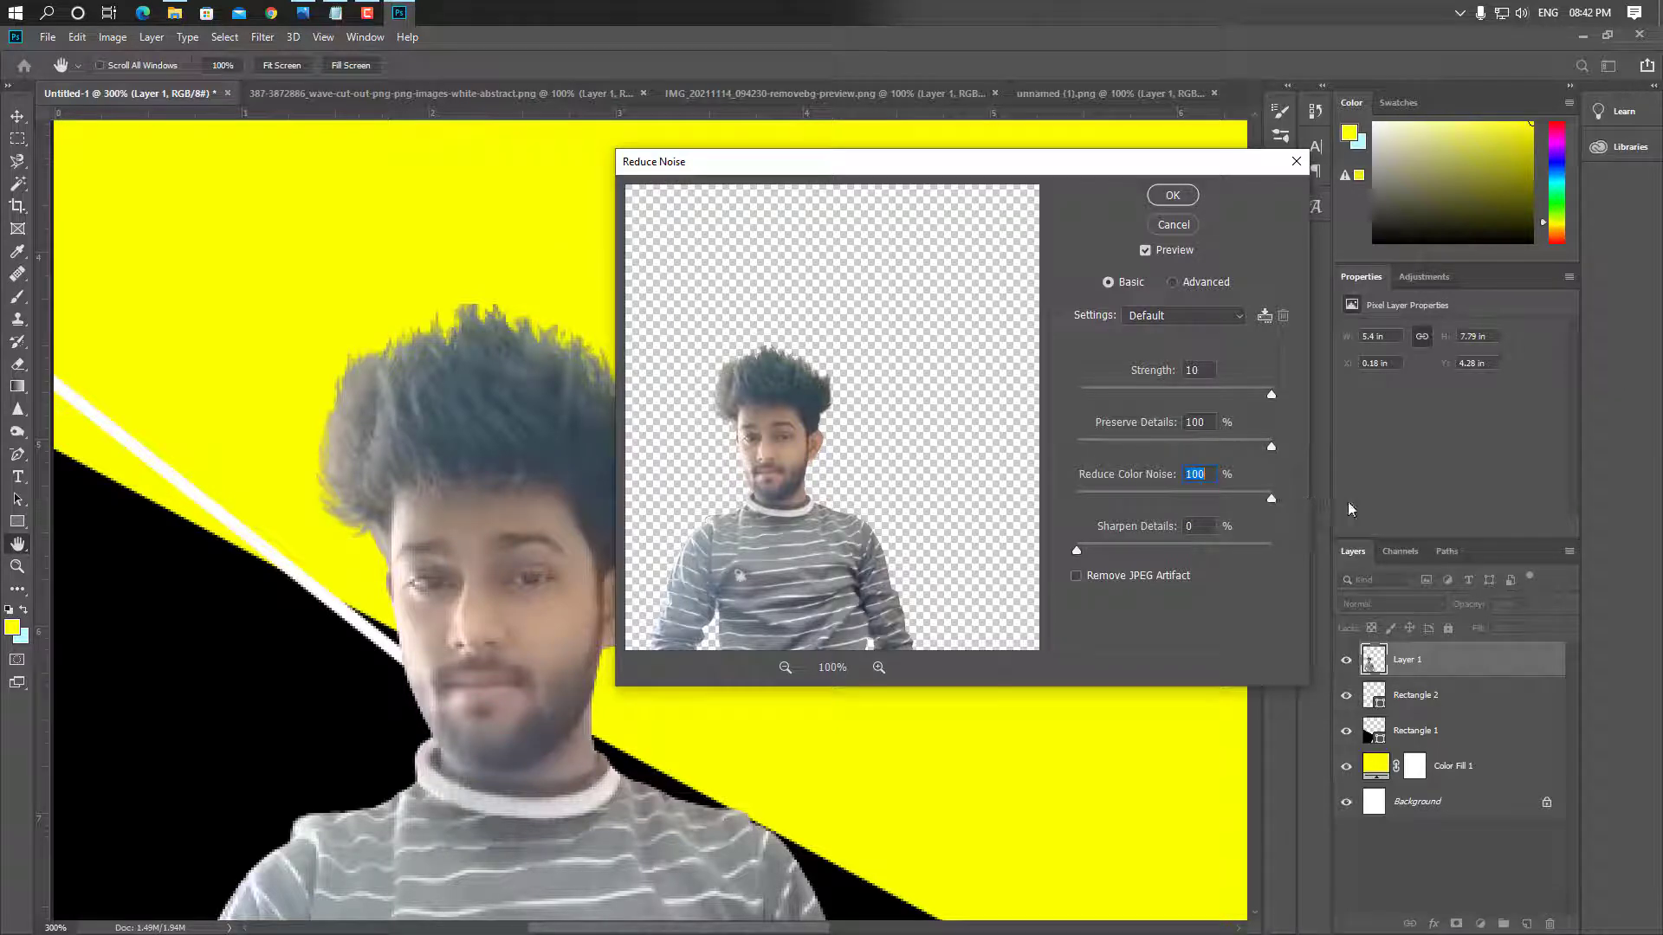
click(1153, 545)
click(1273, 544)
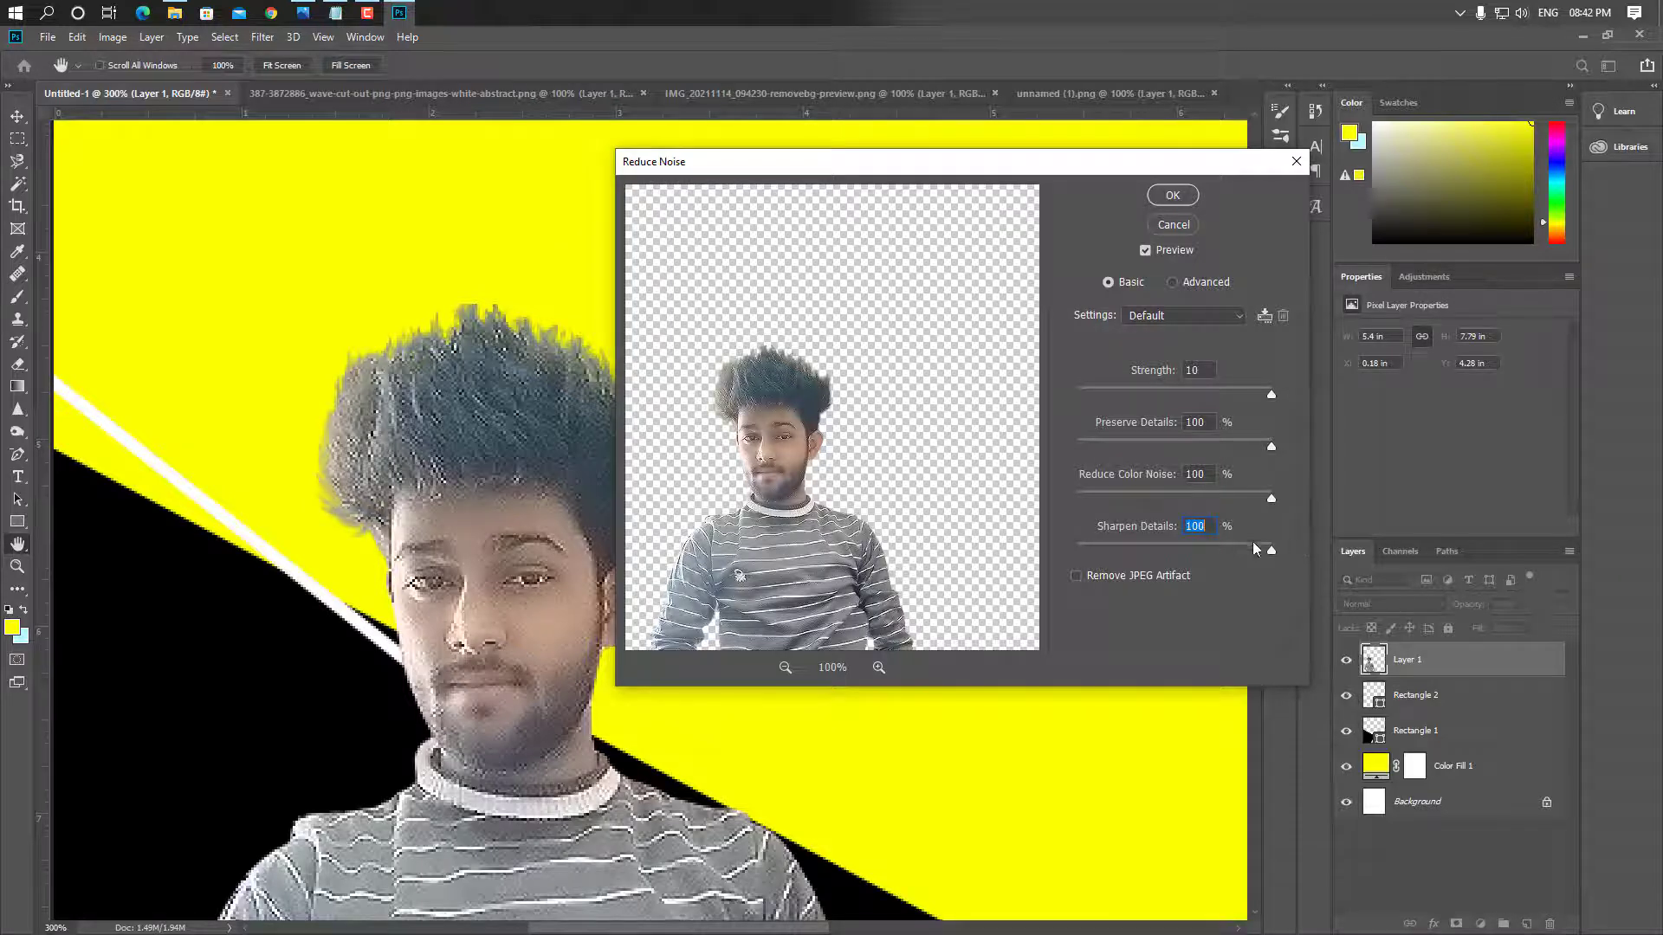
drag(1126, 545, 914, 542)
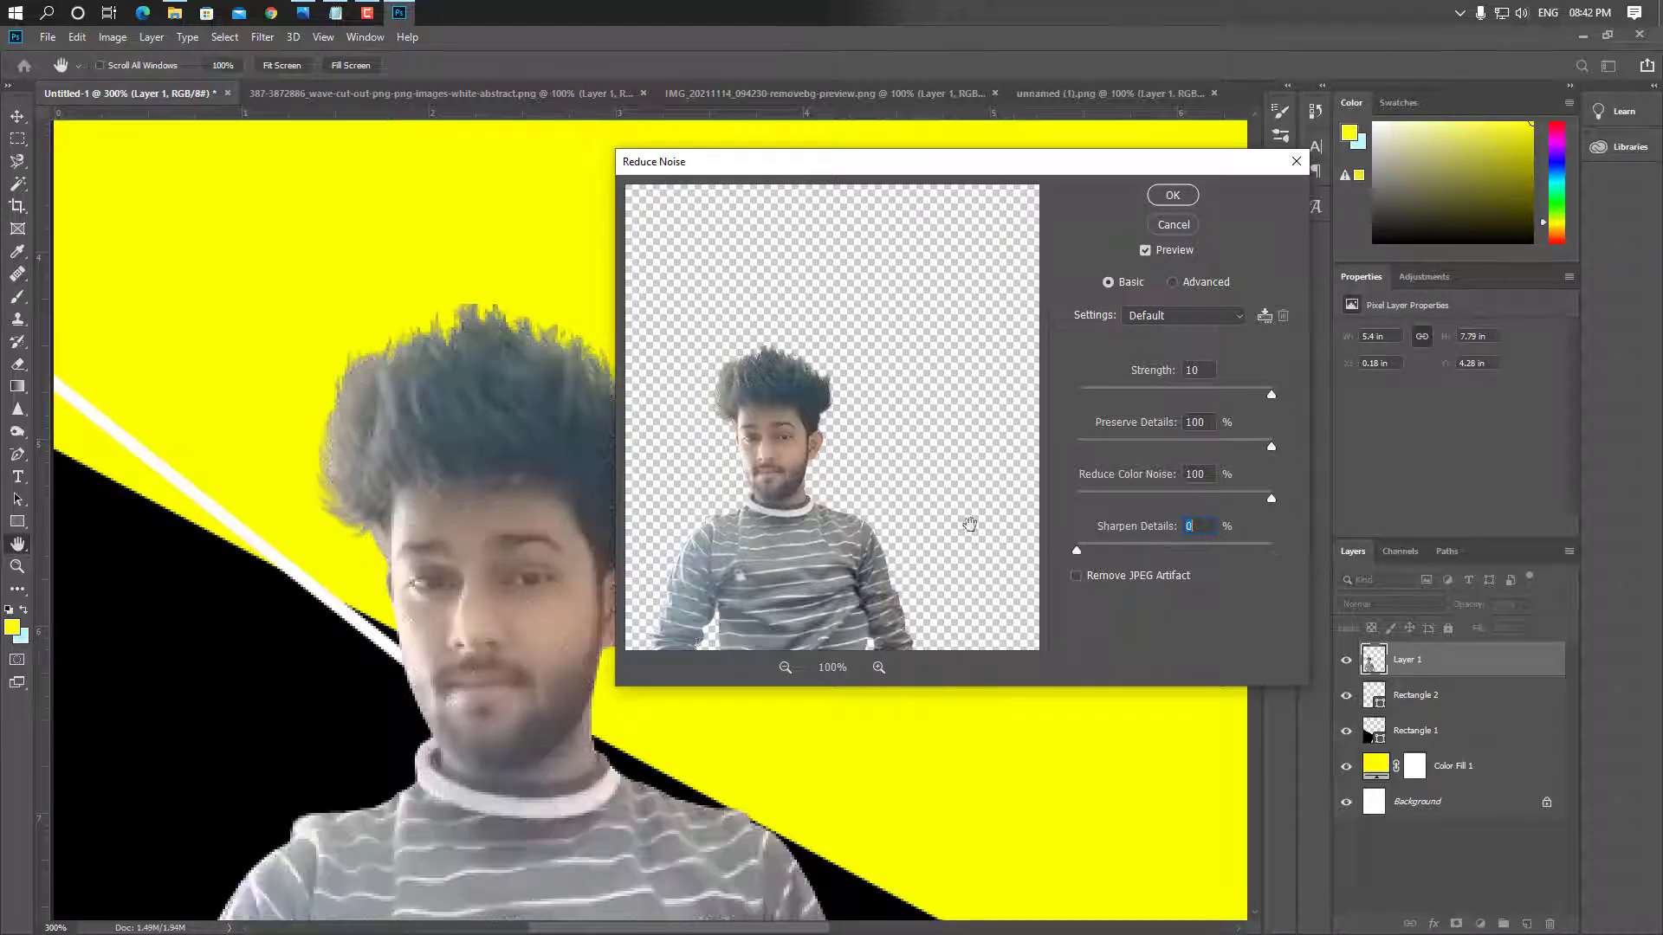
click(1157, 197)
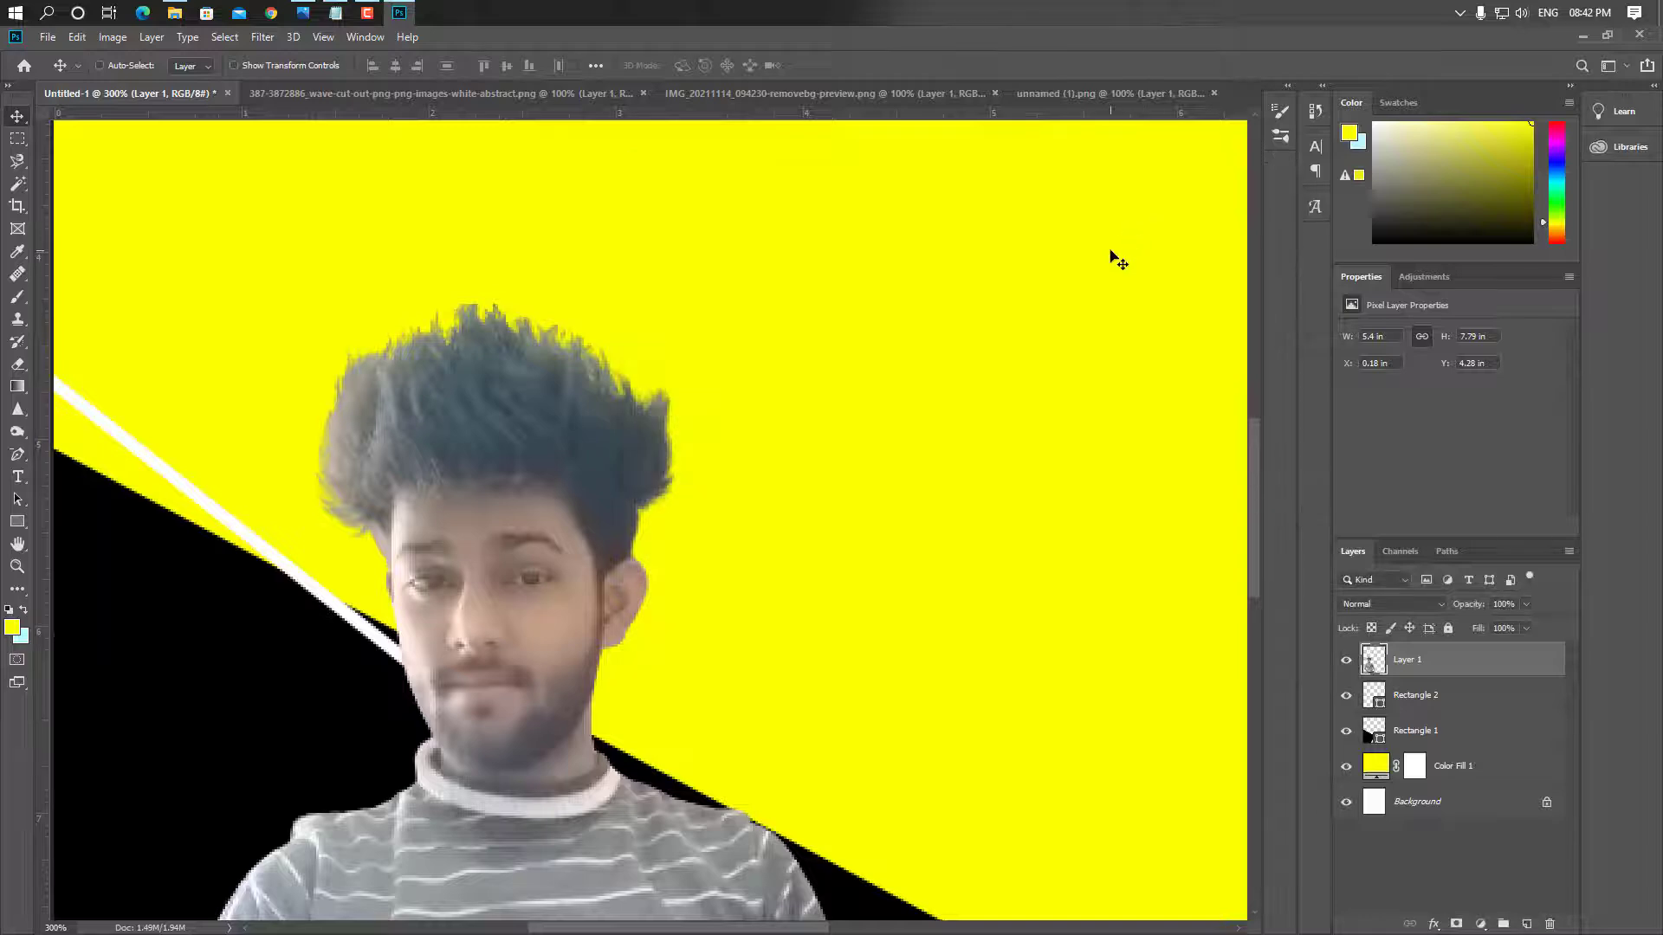
key(ctrl+minus)
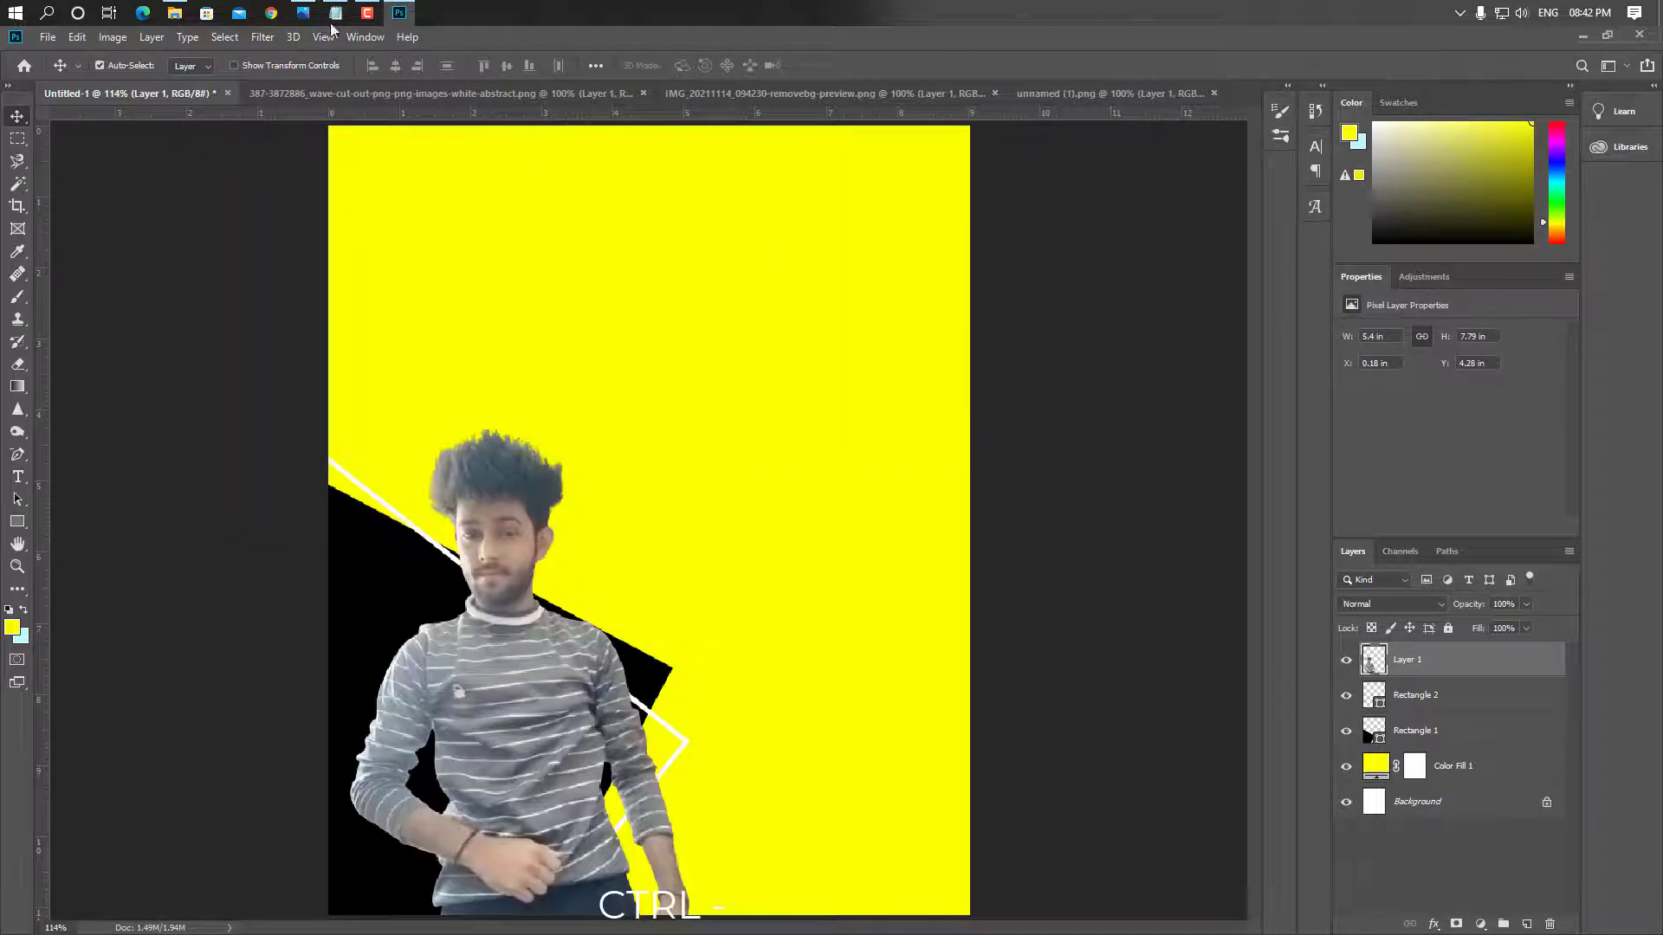
Grade the portrait black and white in Camera Raw: darker exposure, blacks +27, added texture, clarity +34
click(262, 37)
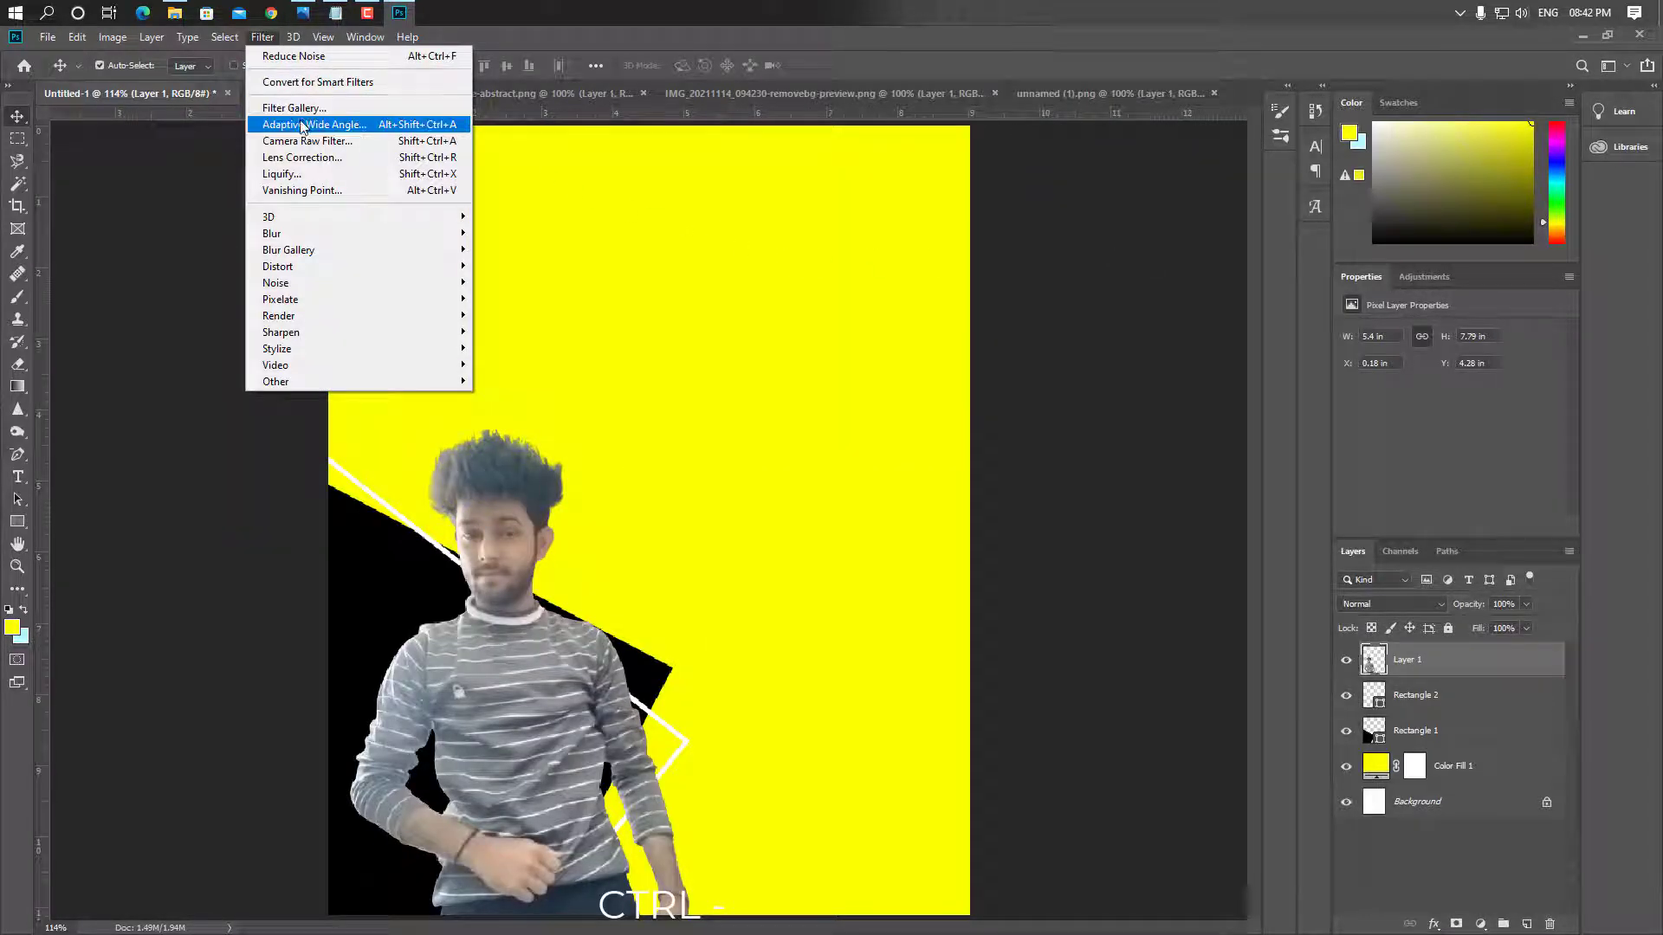
click(307, 141)
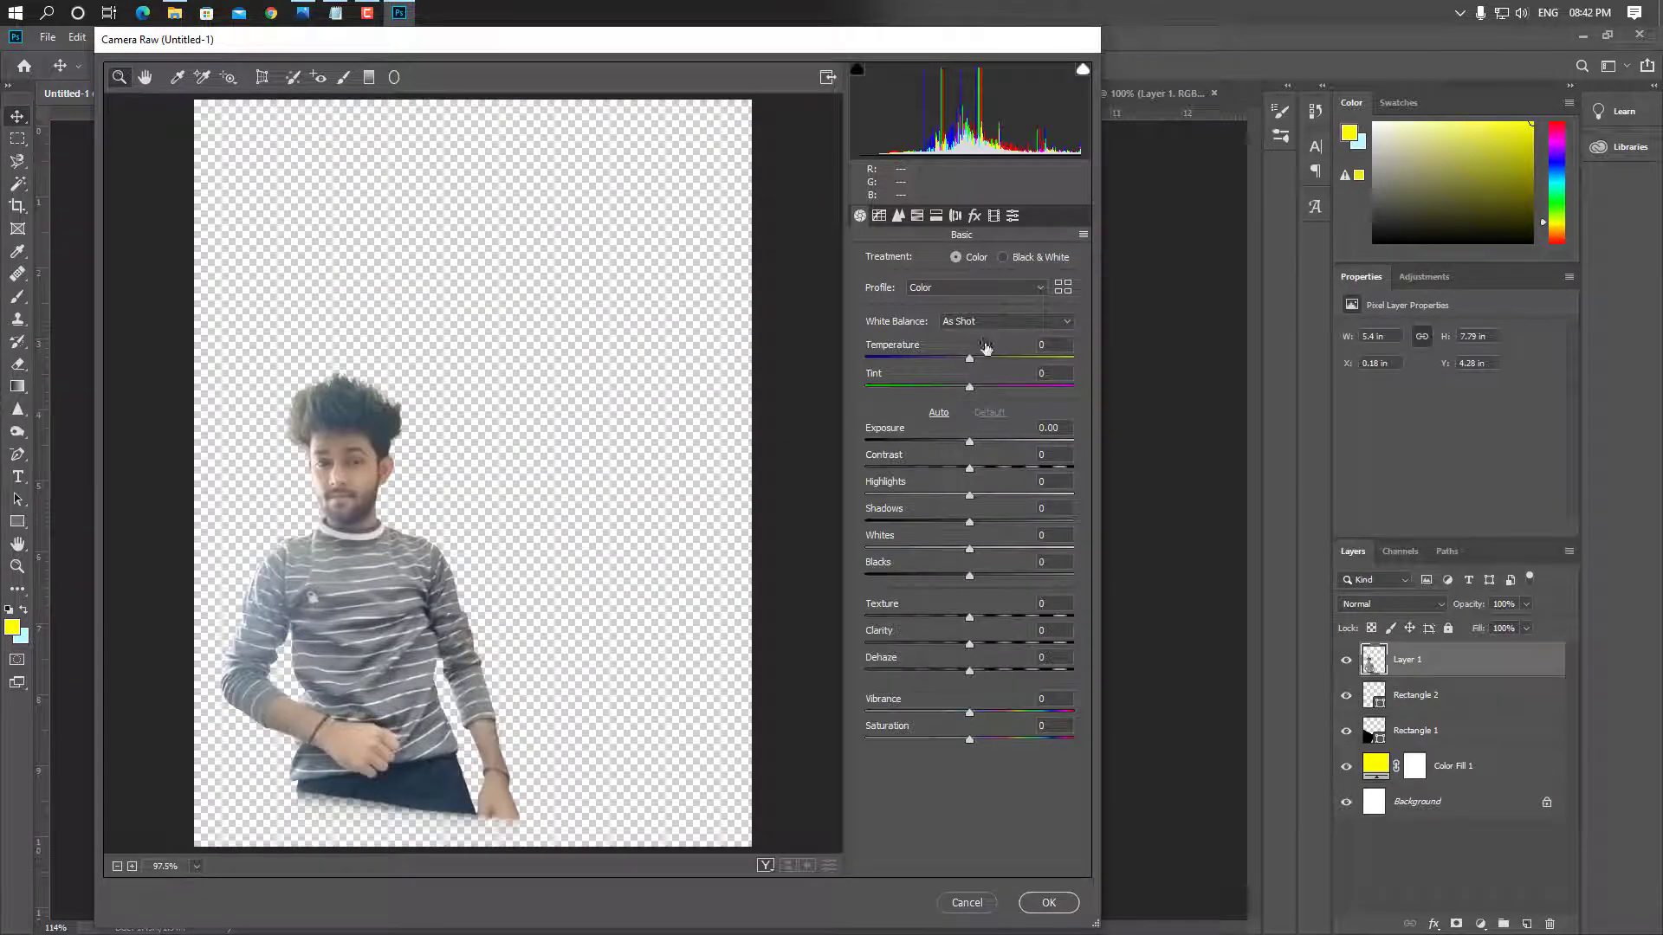
click(983, 357)
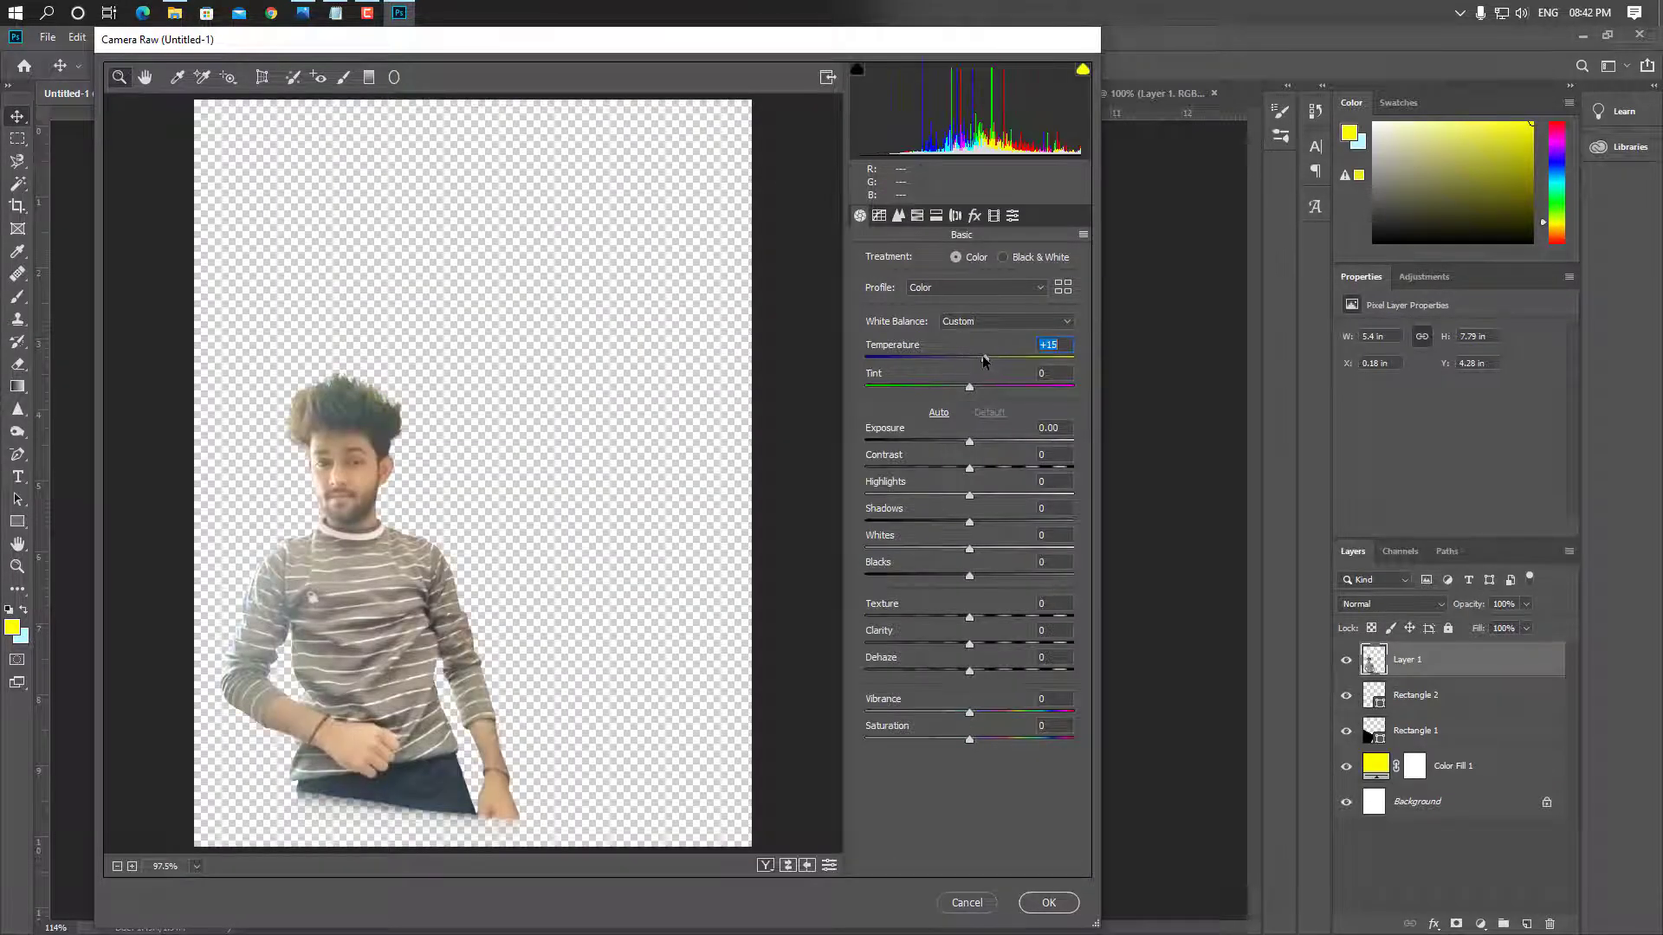
drag(983, 358, 978, 357)
click(1003, 257)
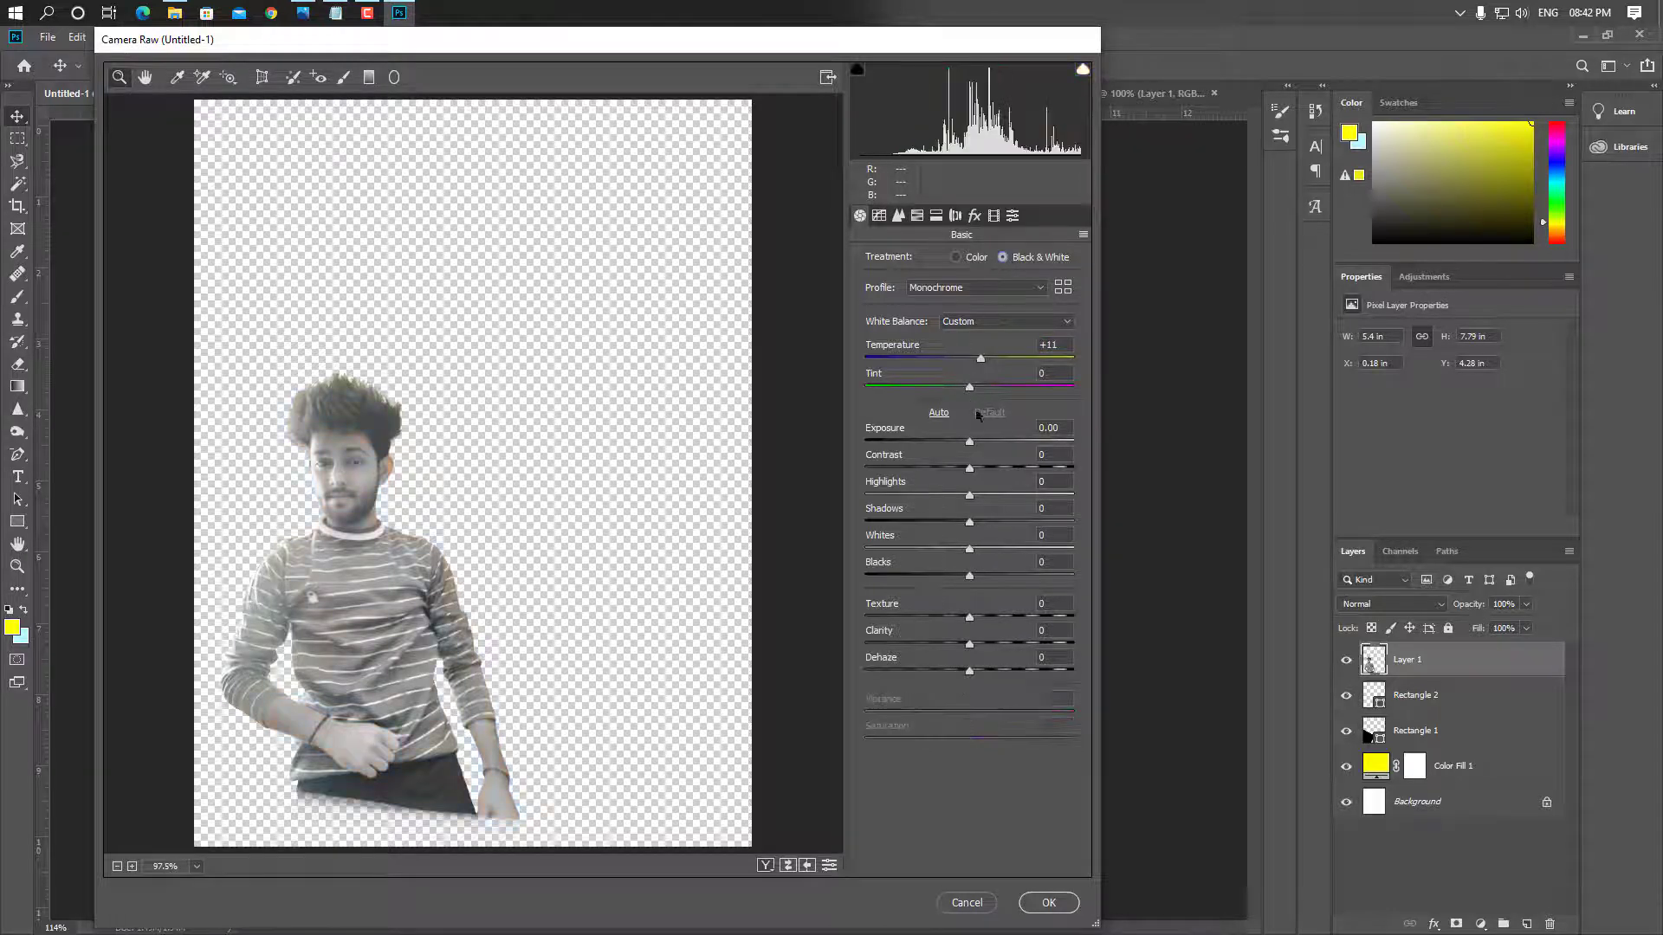
drag(969, 443, 992, 549)
click(945, 495)
mouse_move(968, 575)
mouse_down()
mouse_move(933, 571)
mouse_move(997, 576)
mouse_up()
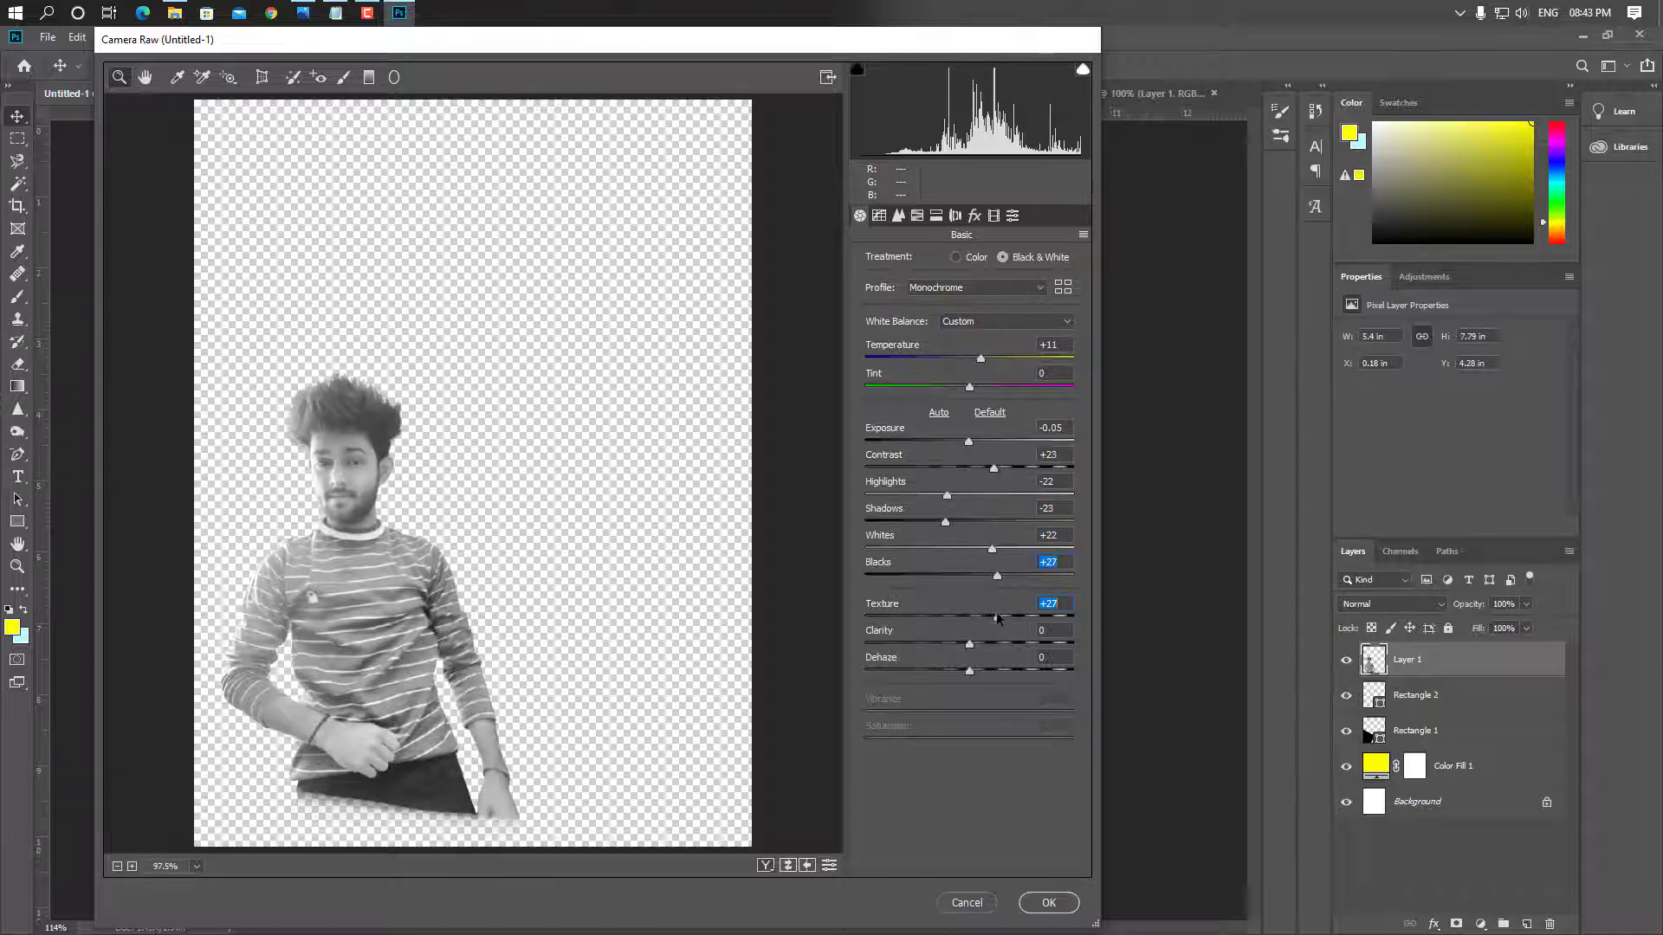
drag(936, 614, 968, 667)
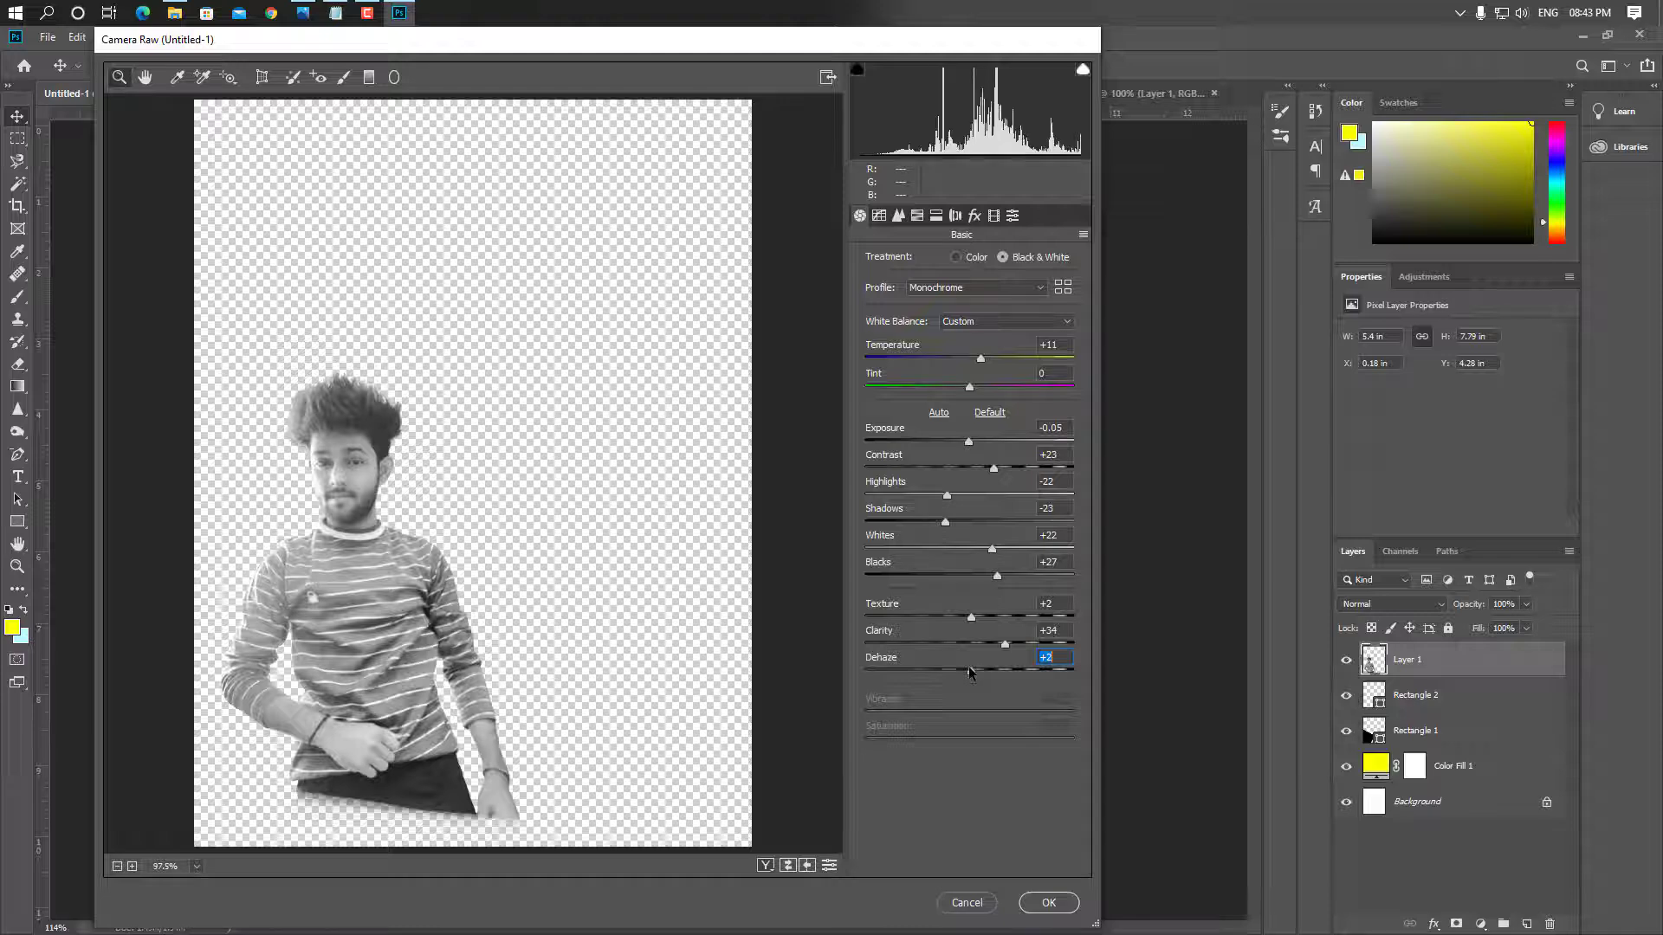
click(1048, 902)
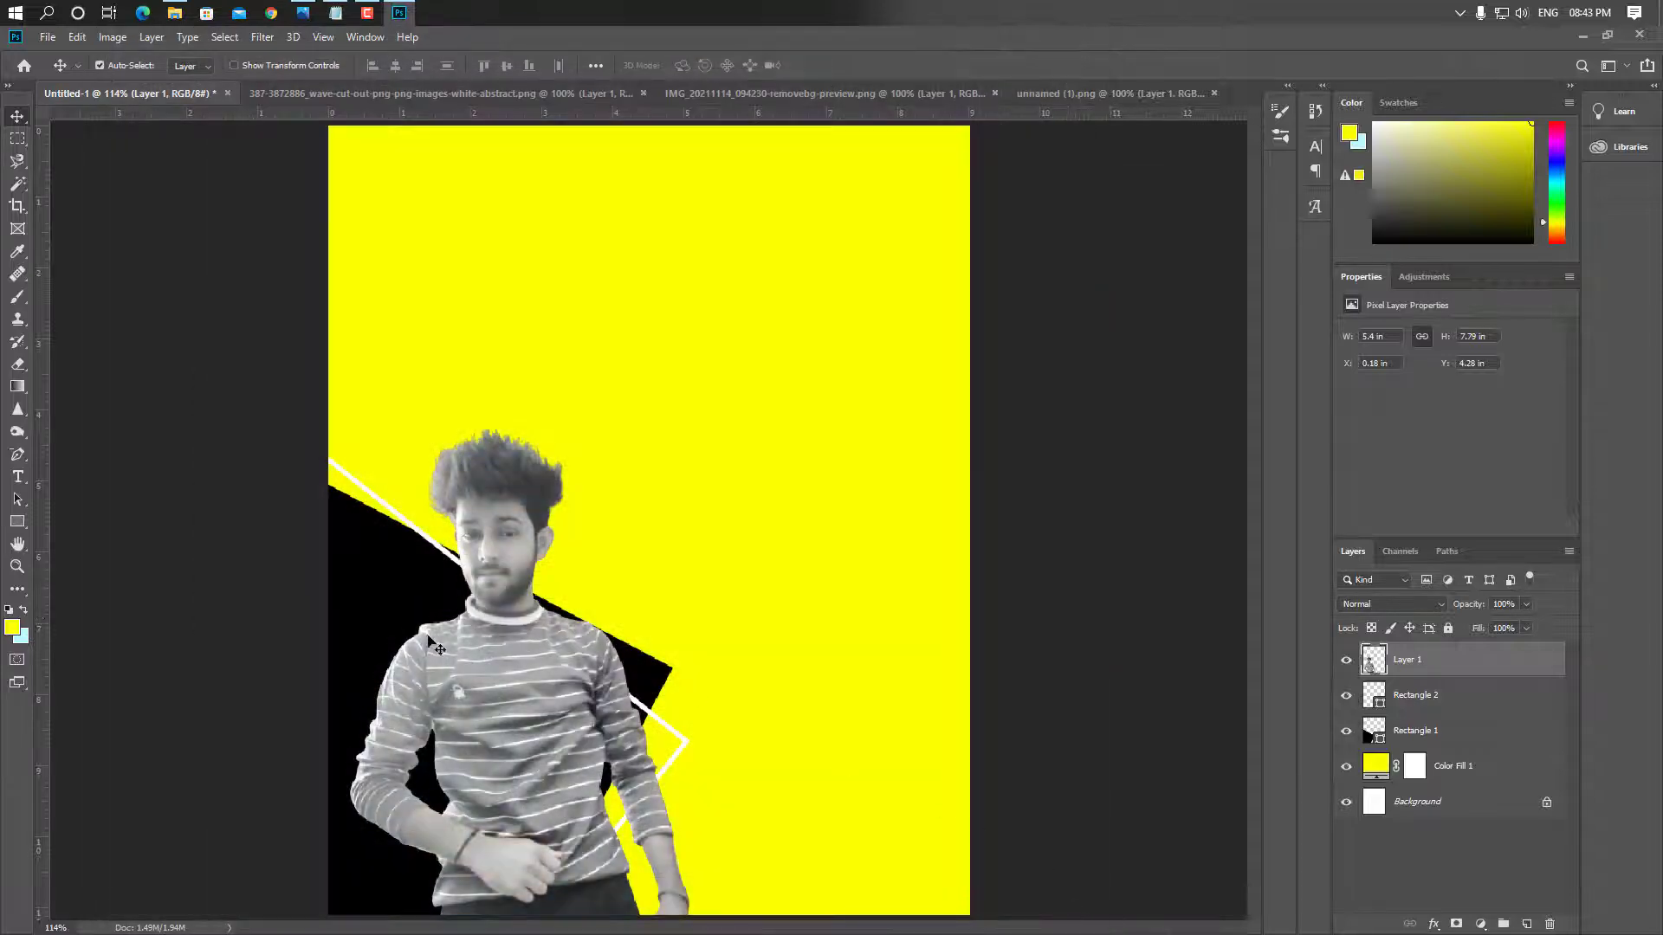
Nudge the portrait slightly right and zoom in on the hair with rulers shown
drag(498, 679, 516, 683)
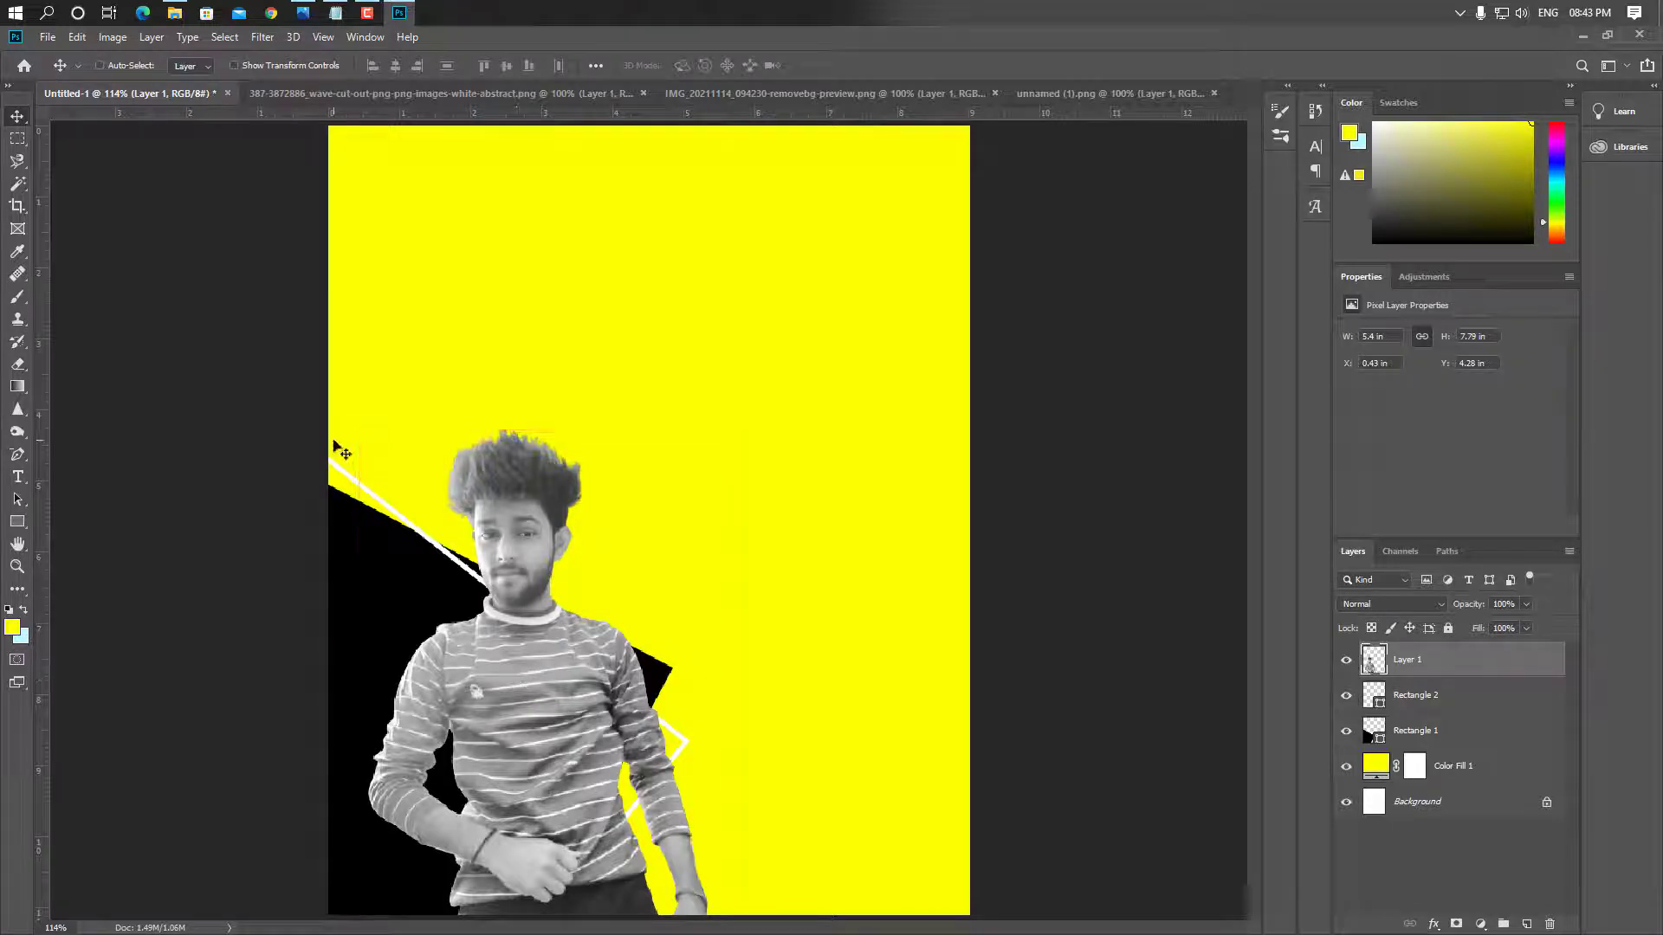
key(ctrl+plus)
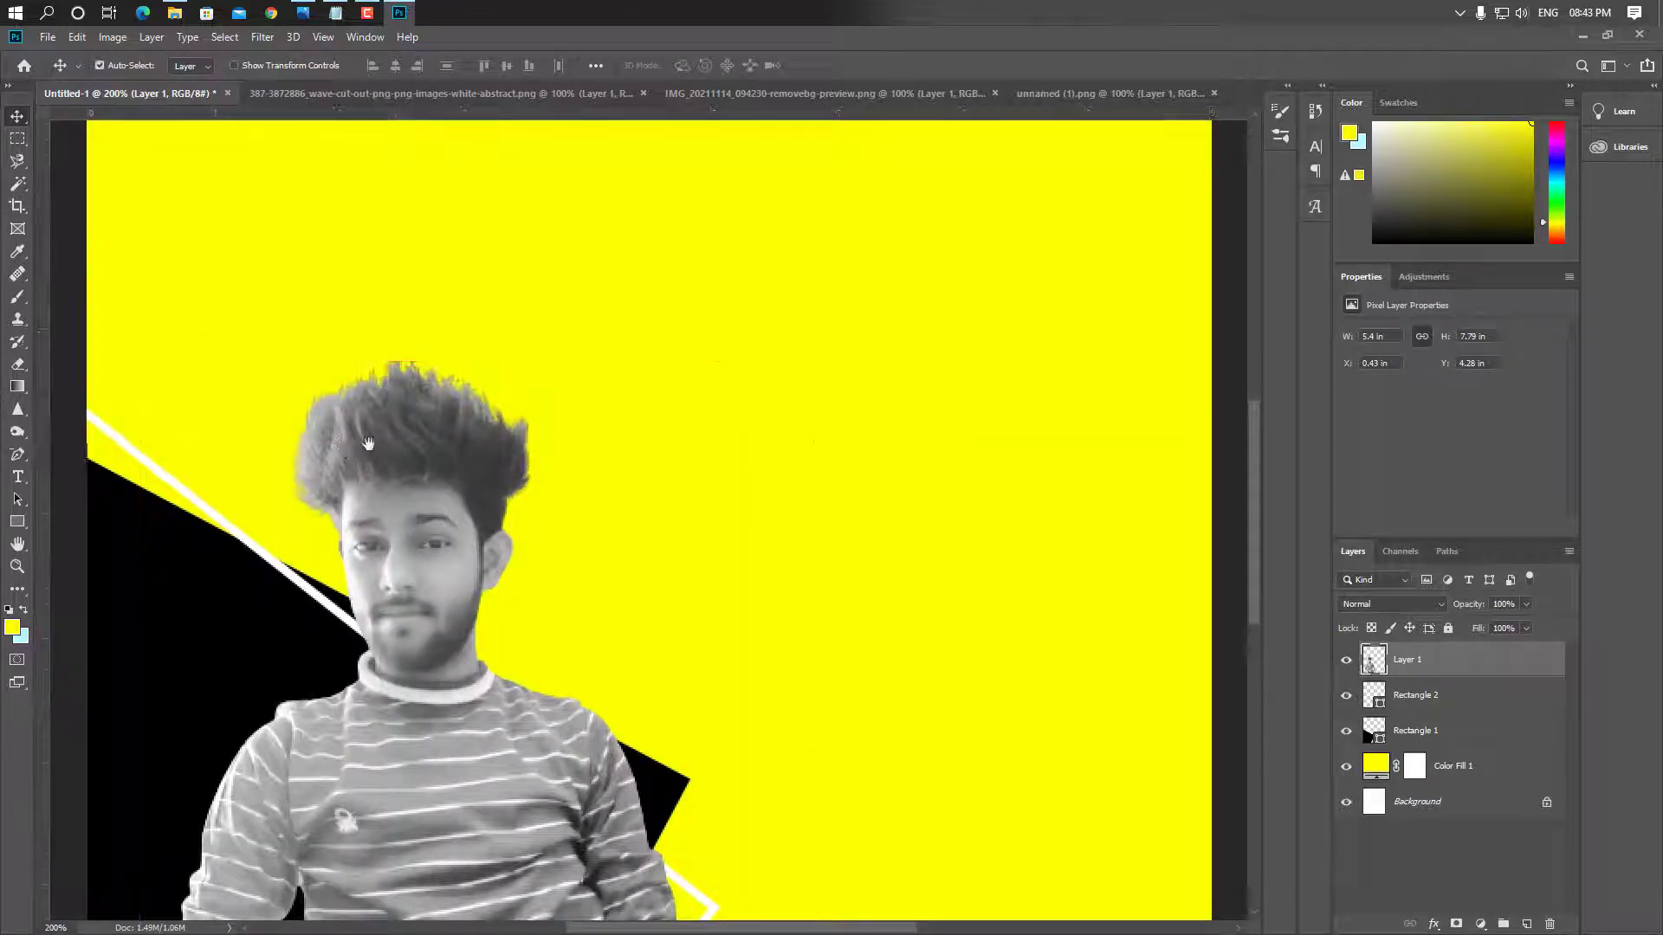
drag(350, 440, 476, 464)
key(ctrl+r)
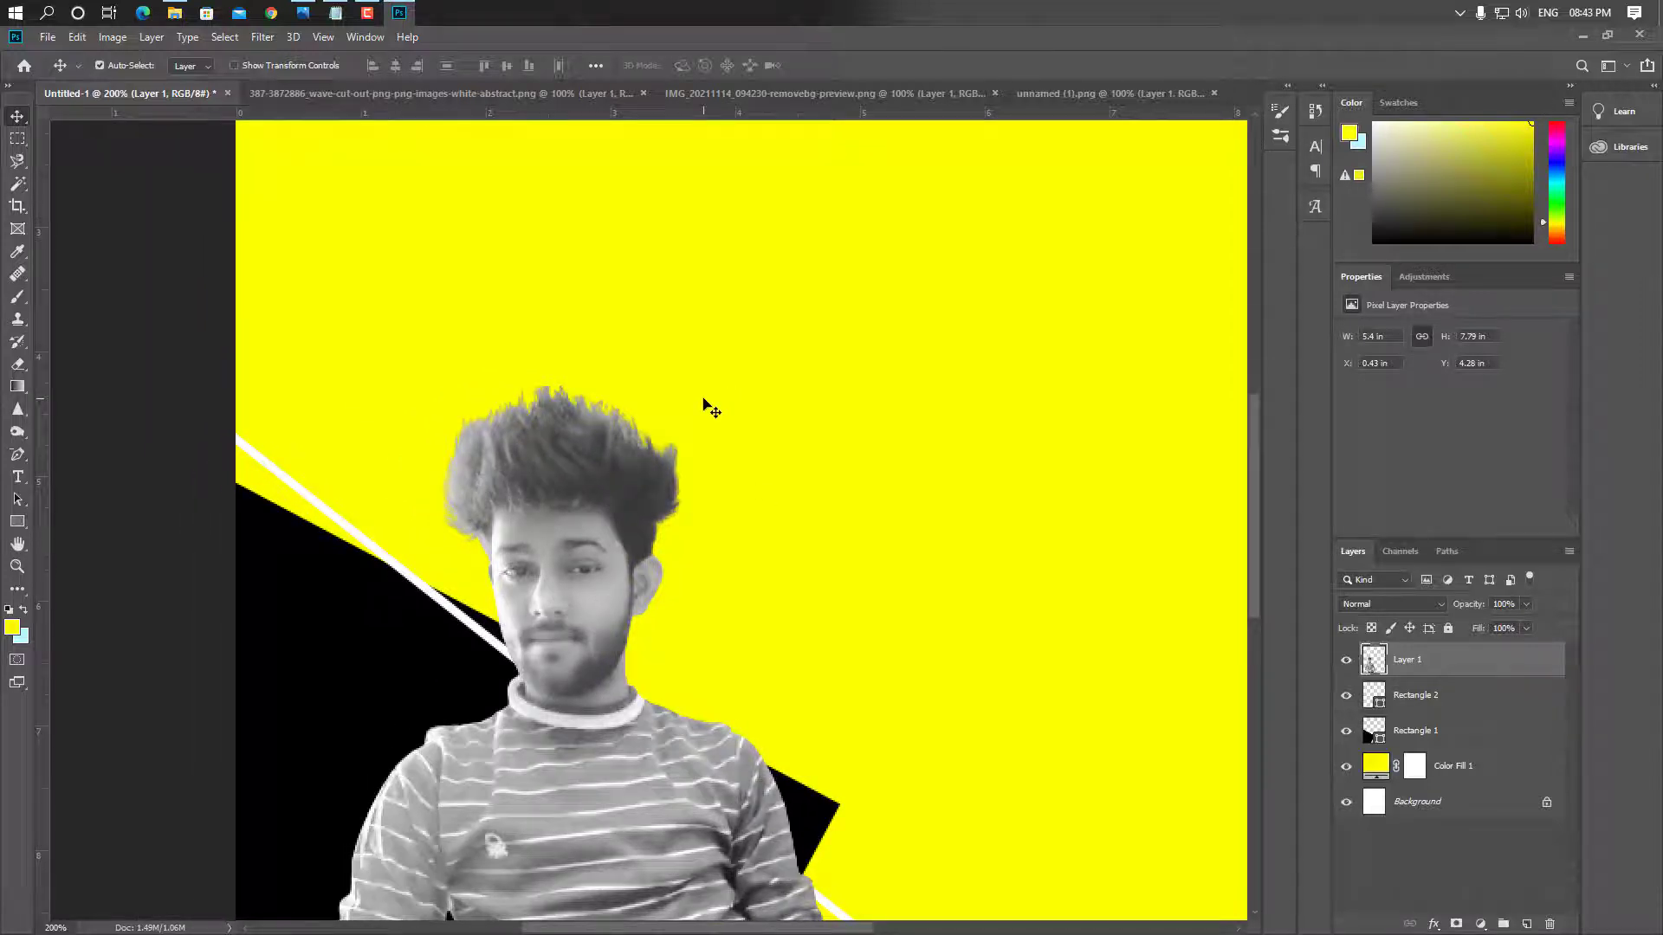
Add a layer mask to Layer 1 and brush black over the rough hair edges
click(1456, 924)
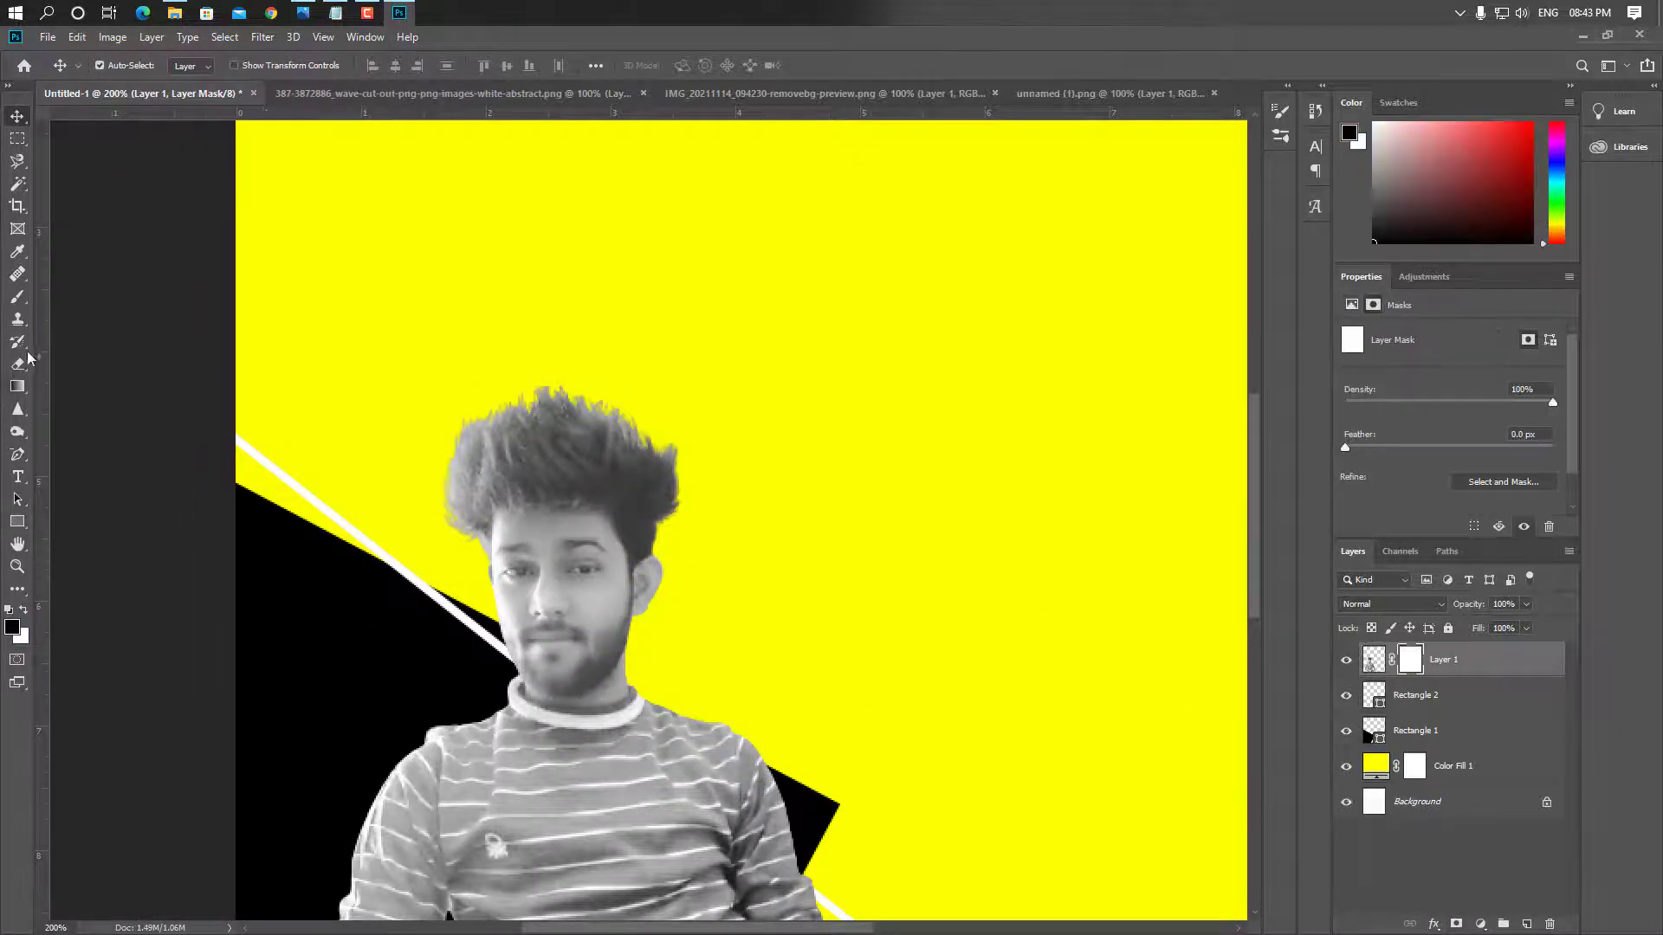
click(18, 296)
click(92, 297)
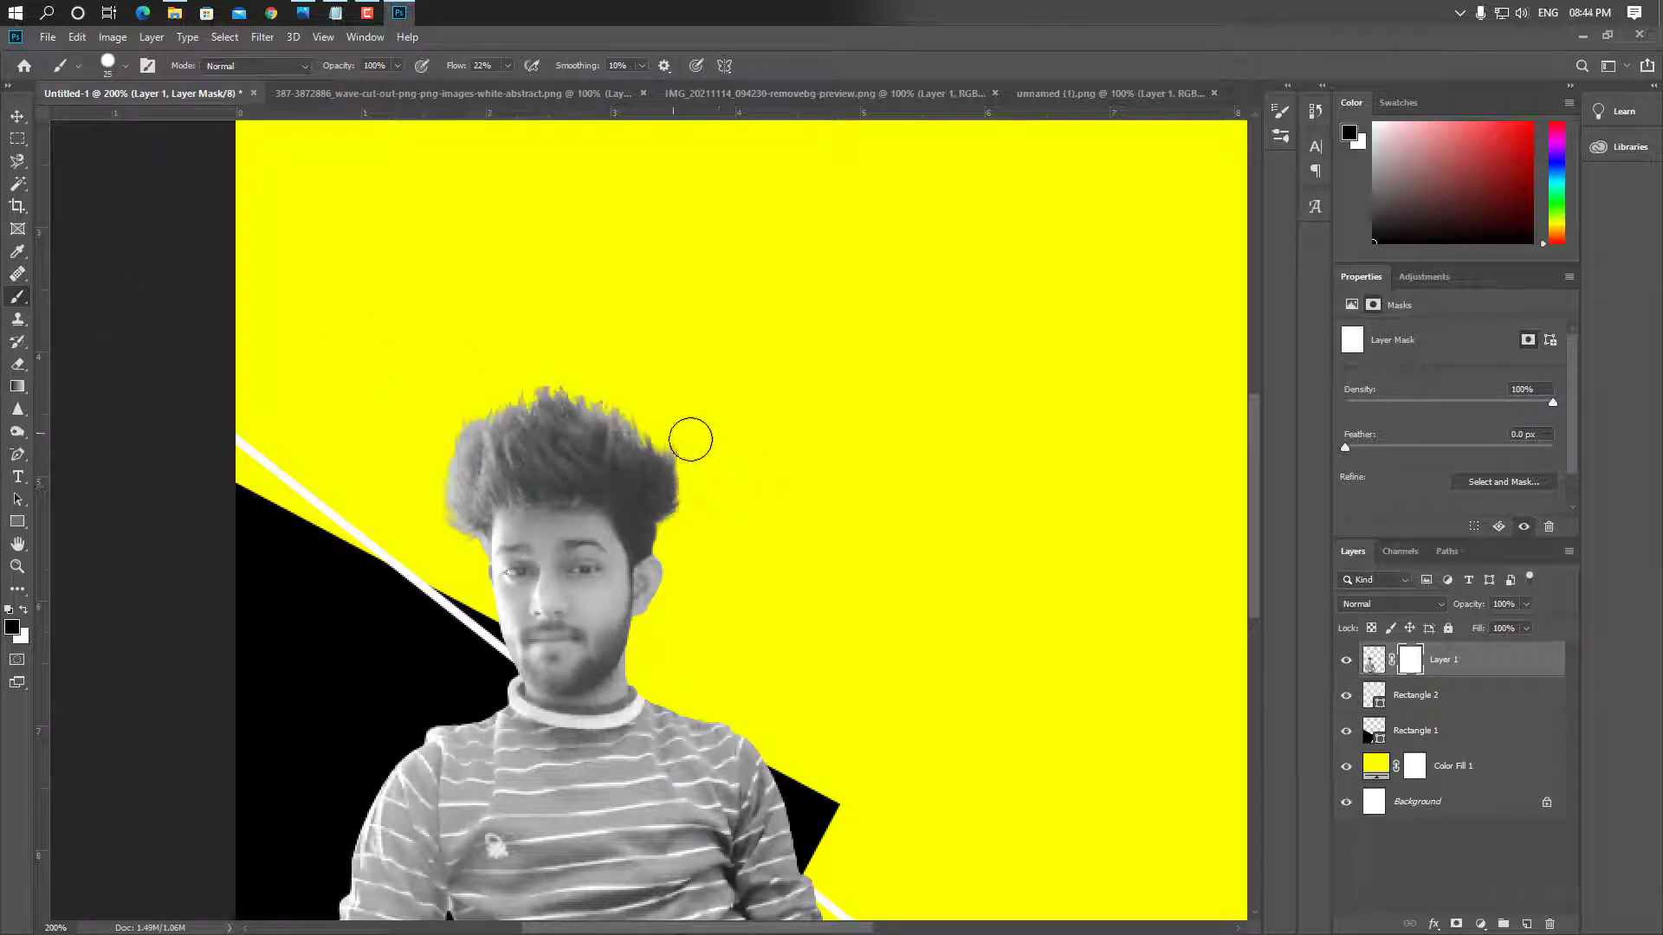
mouse_move(690, 439)
mouse_down()
mouse_move(698, 457)
mouse_move(689, 442)
mouse_up()
mouse_move(567, 381)
mouse_down()
mouse_move(577, 337)
mouse_move(566, 375)
mouse_move(508, 381)
mouse_move(571, 370)
mouse_move(660, 418)
mouse_move(697, 473)
mouse_move(690, 536)
mouse_move(704, 475)
mouse_up()
mouse_move(447, 545)
mouse_down()
mouse_move(426, 508)
mouse_move(447, 424)
mouse_up()
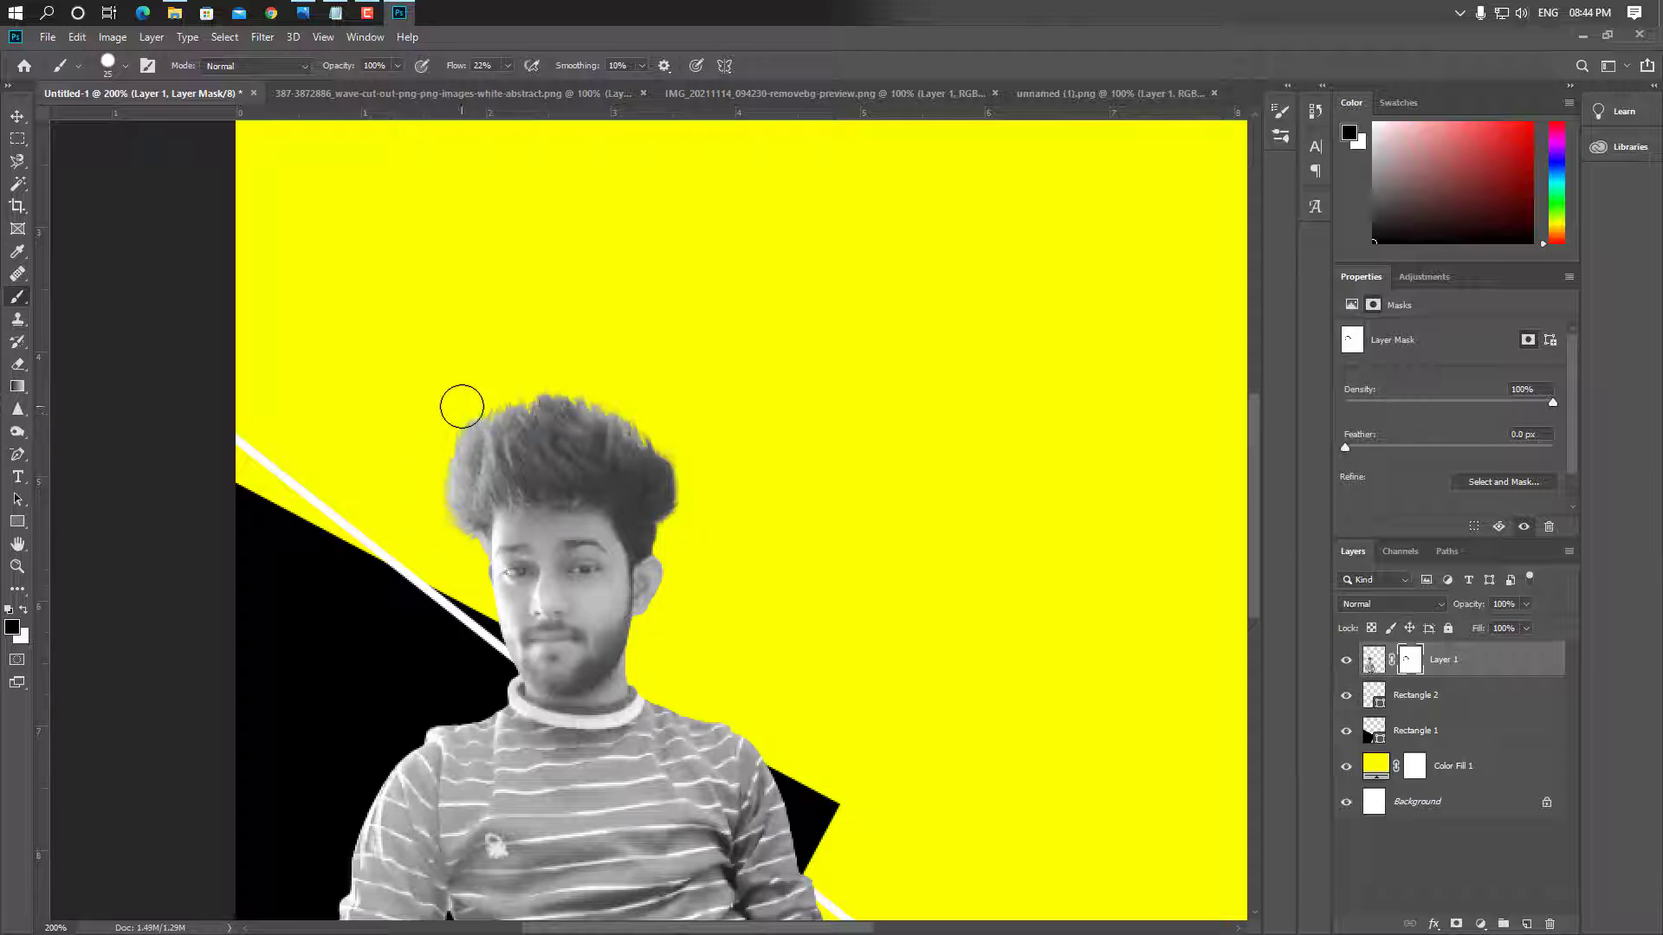
click(19, 116)
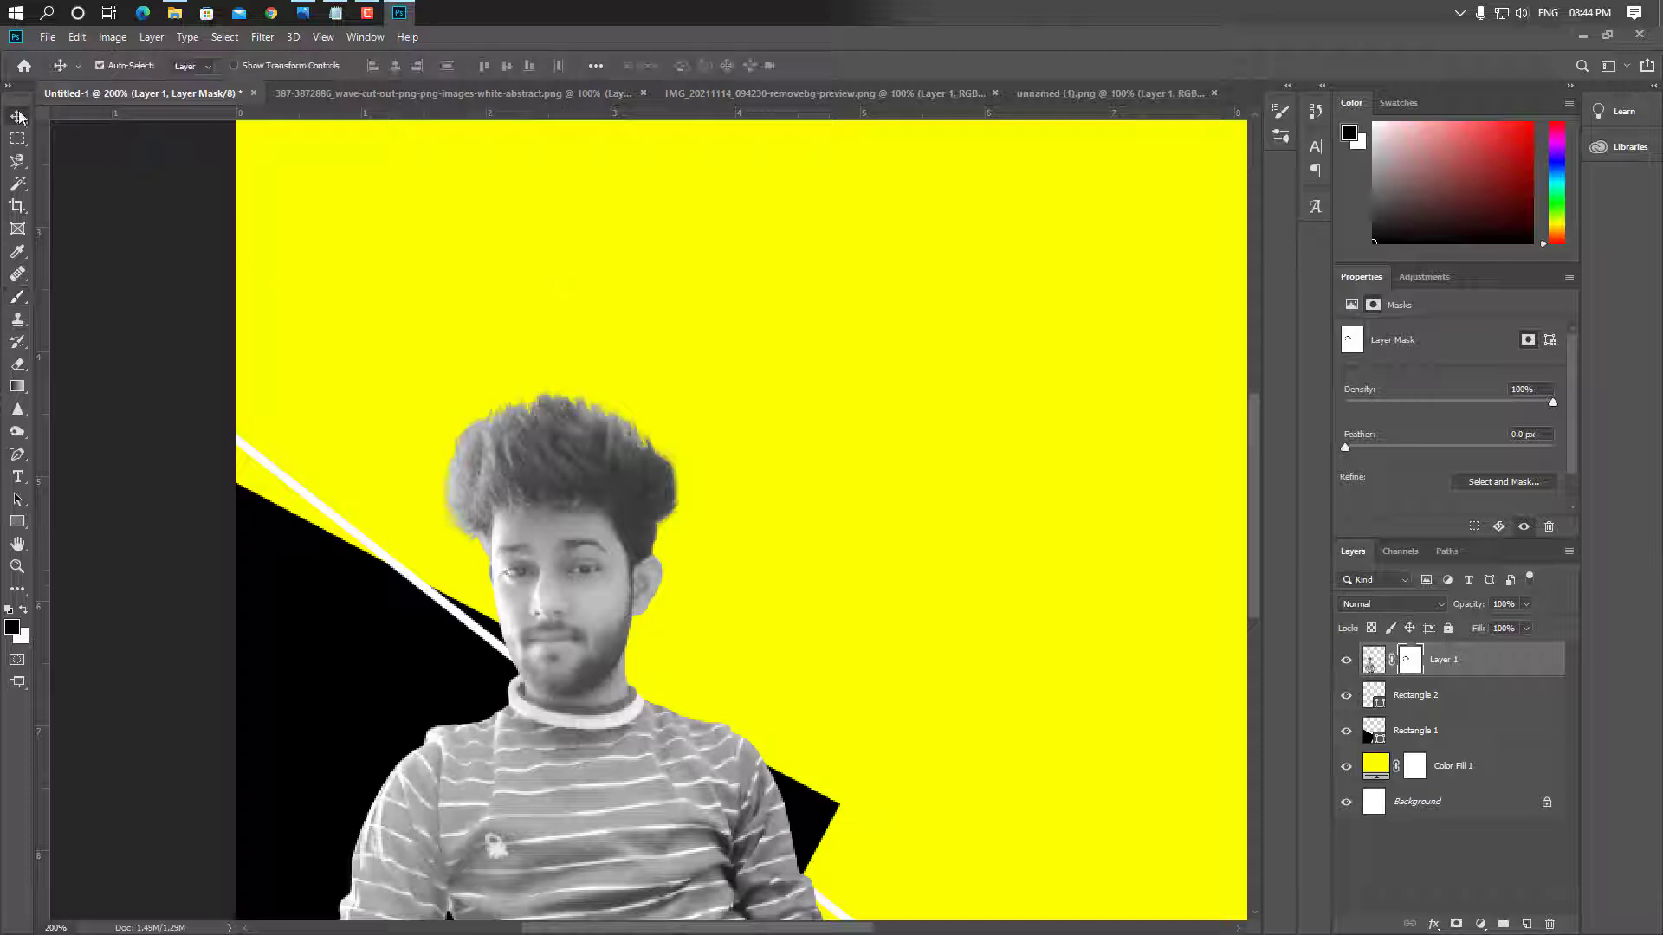
Add a new layer and draw a tall rectangle near the poster's top
key(ctrl+0)
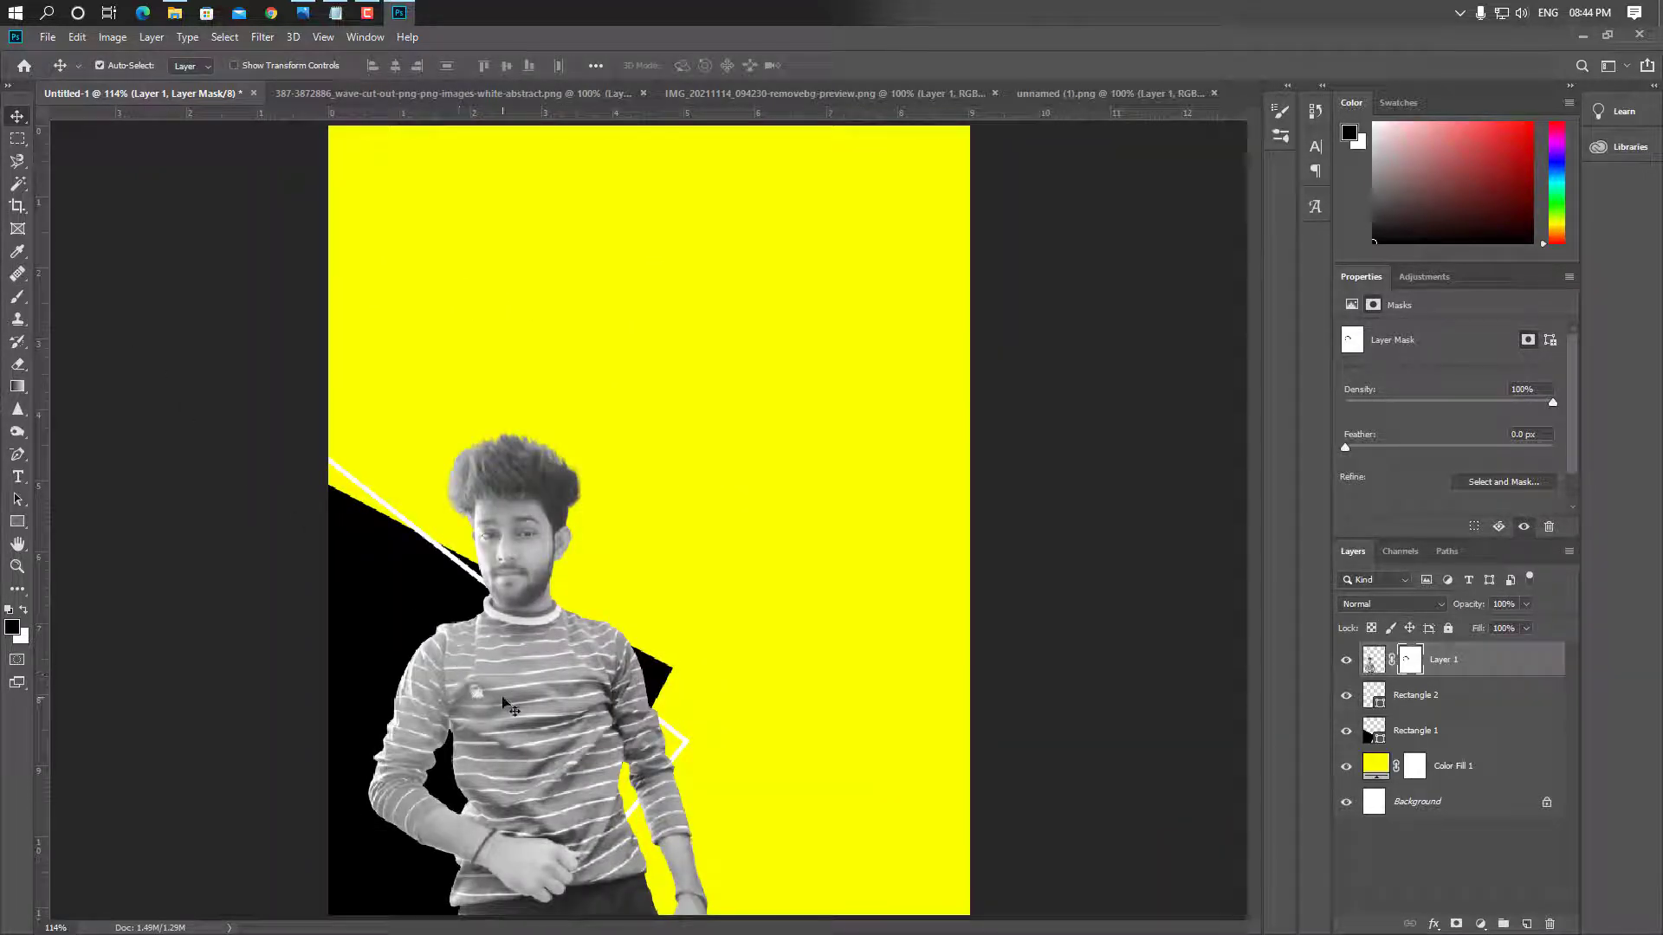
click(1527, 924)
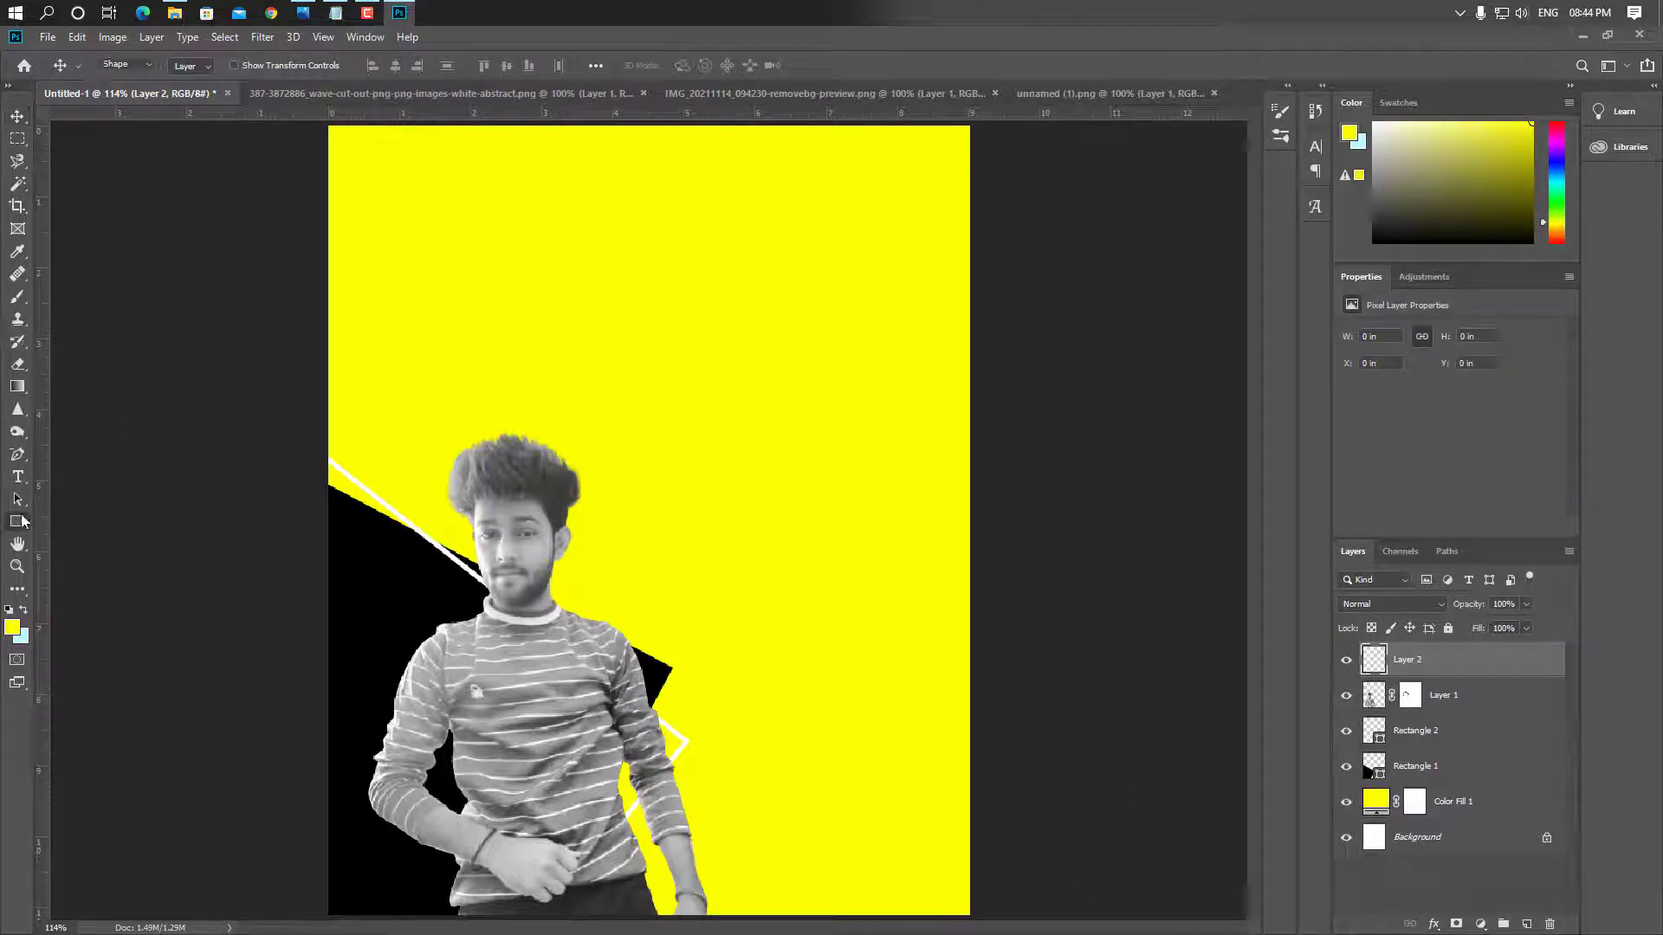
right_click(17, 520)
click(86, 518)
drag(716, 180, 907, 435)
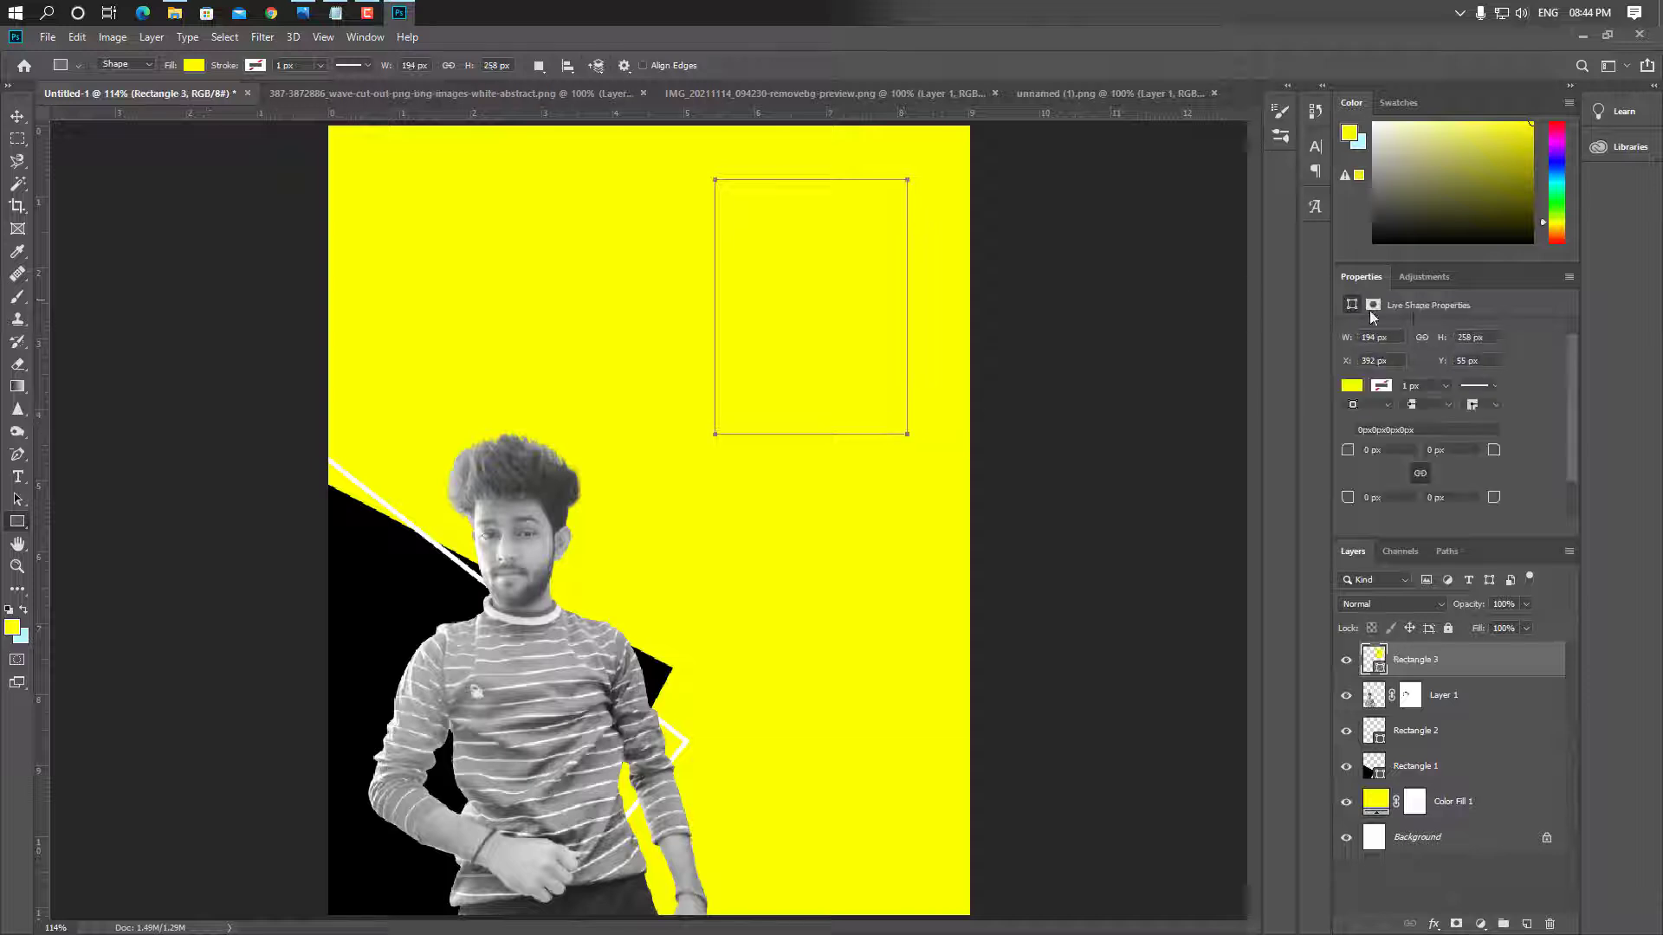
Give the rectangle a 5 px black outline and move it left toward the centre
click(1382, 386)
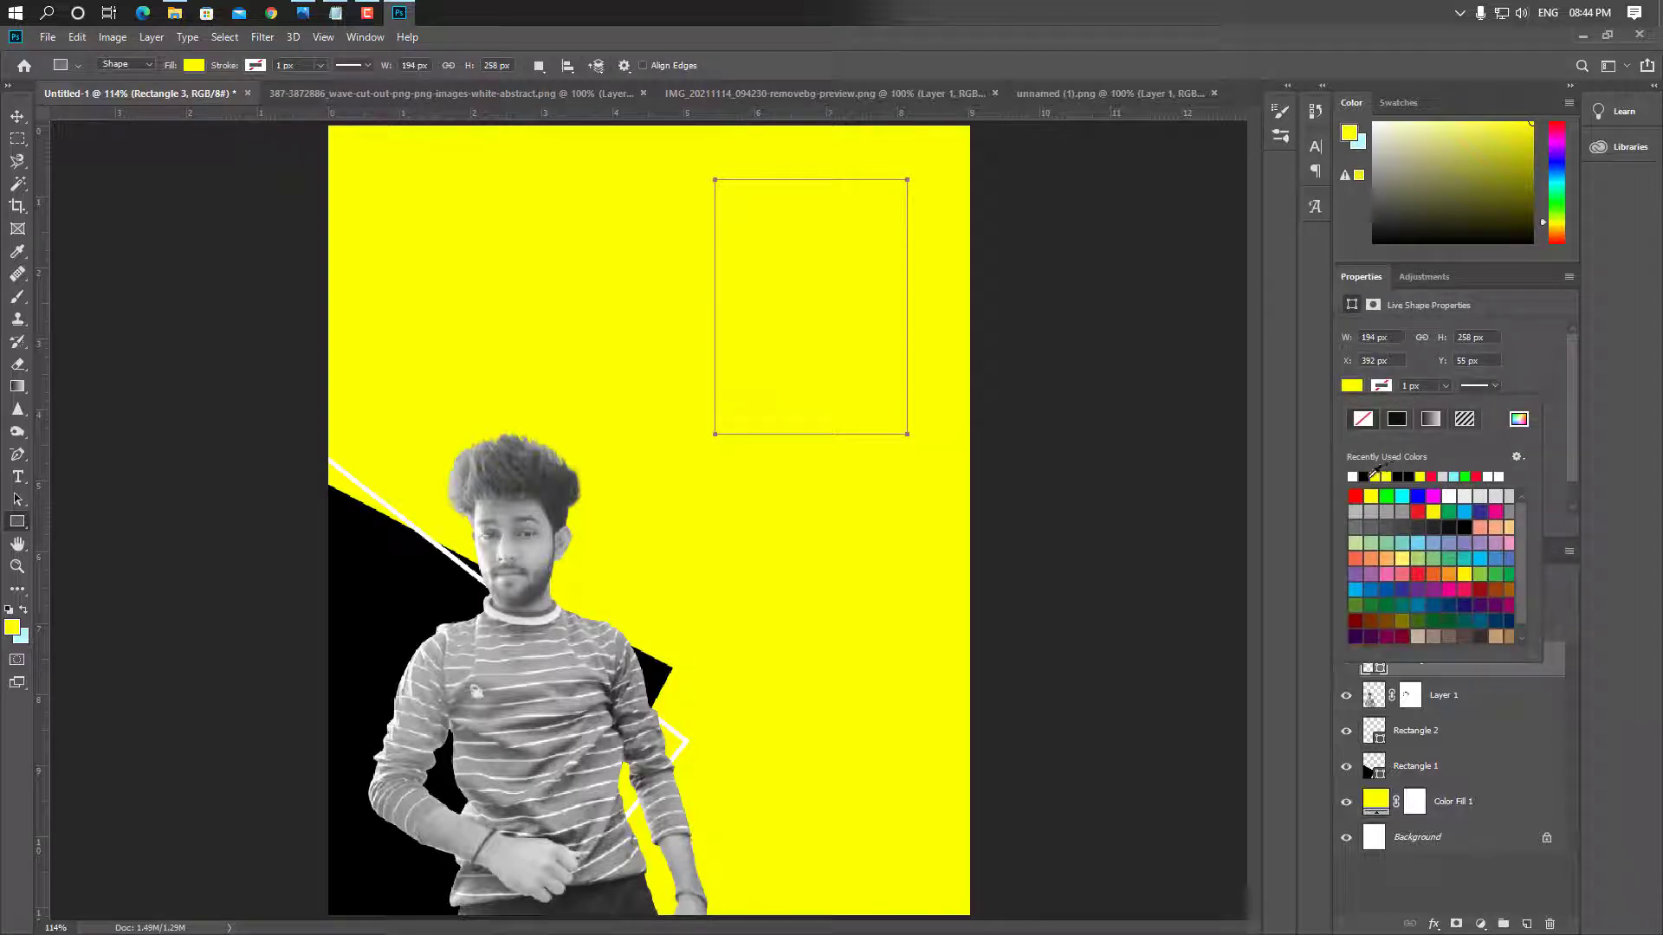
click(1365, 477)
click(1411, 385)
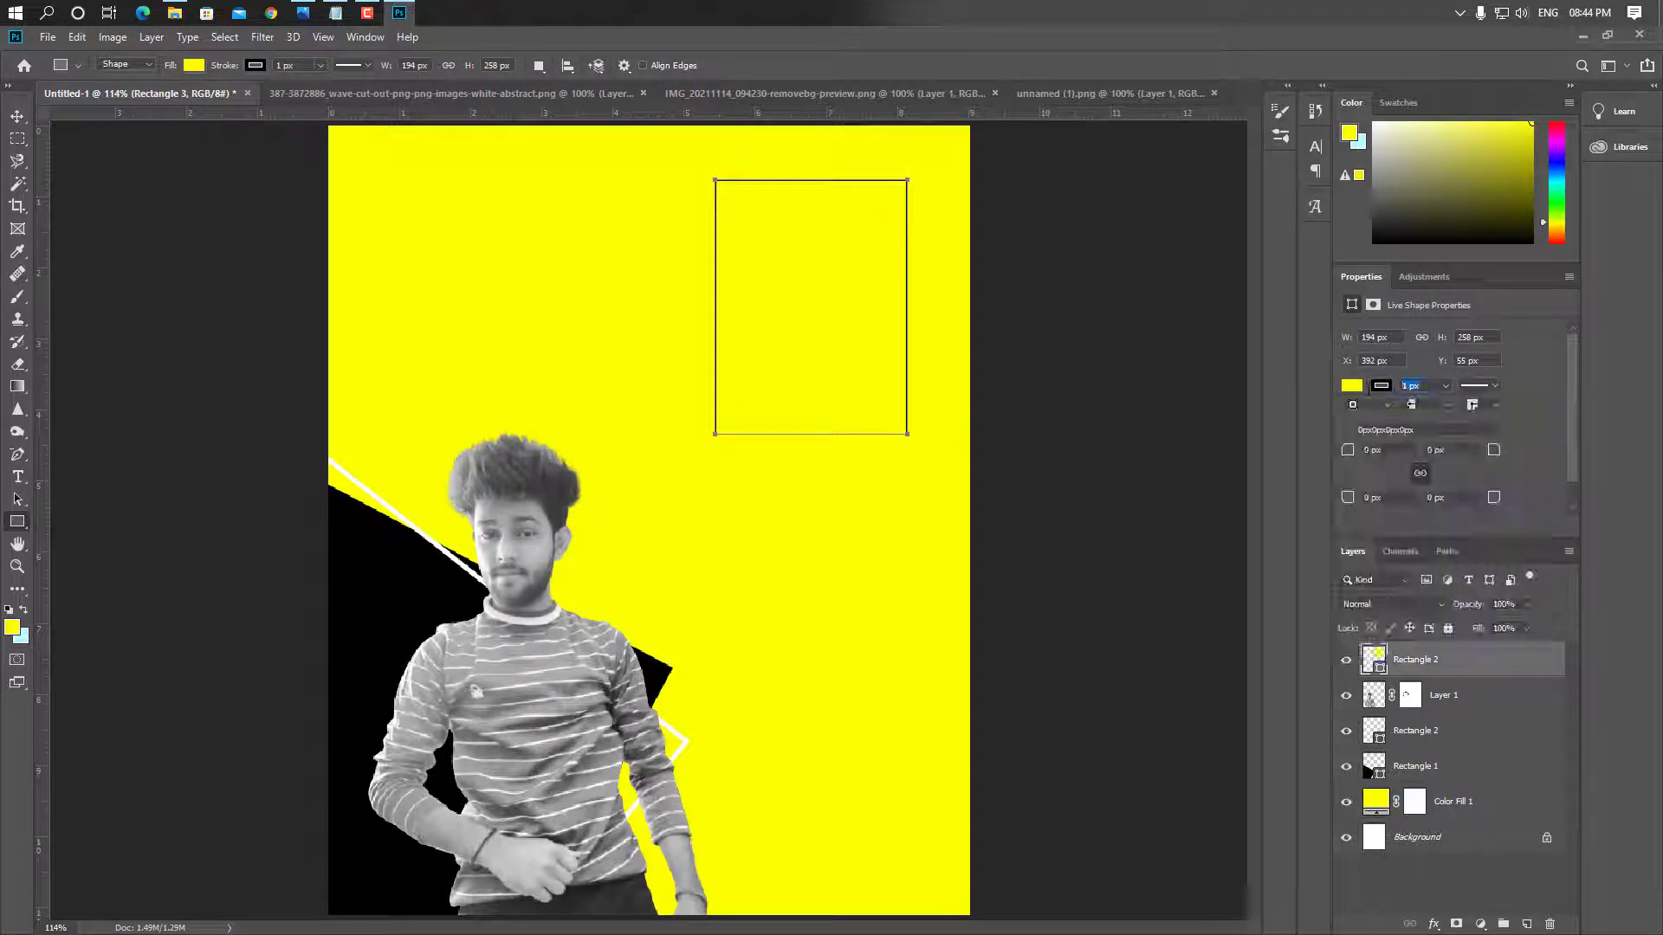
text(5)
key(Return)
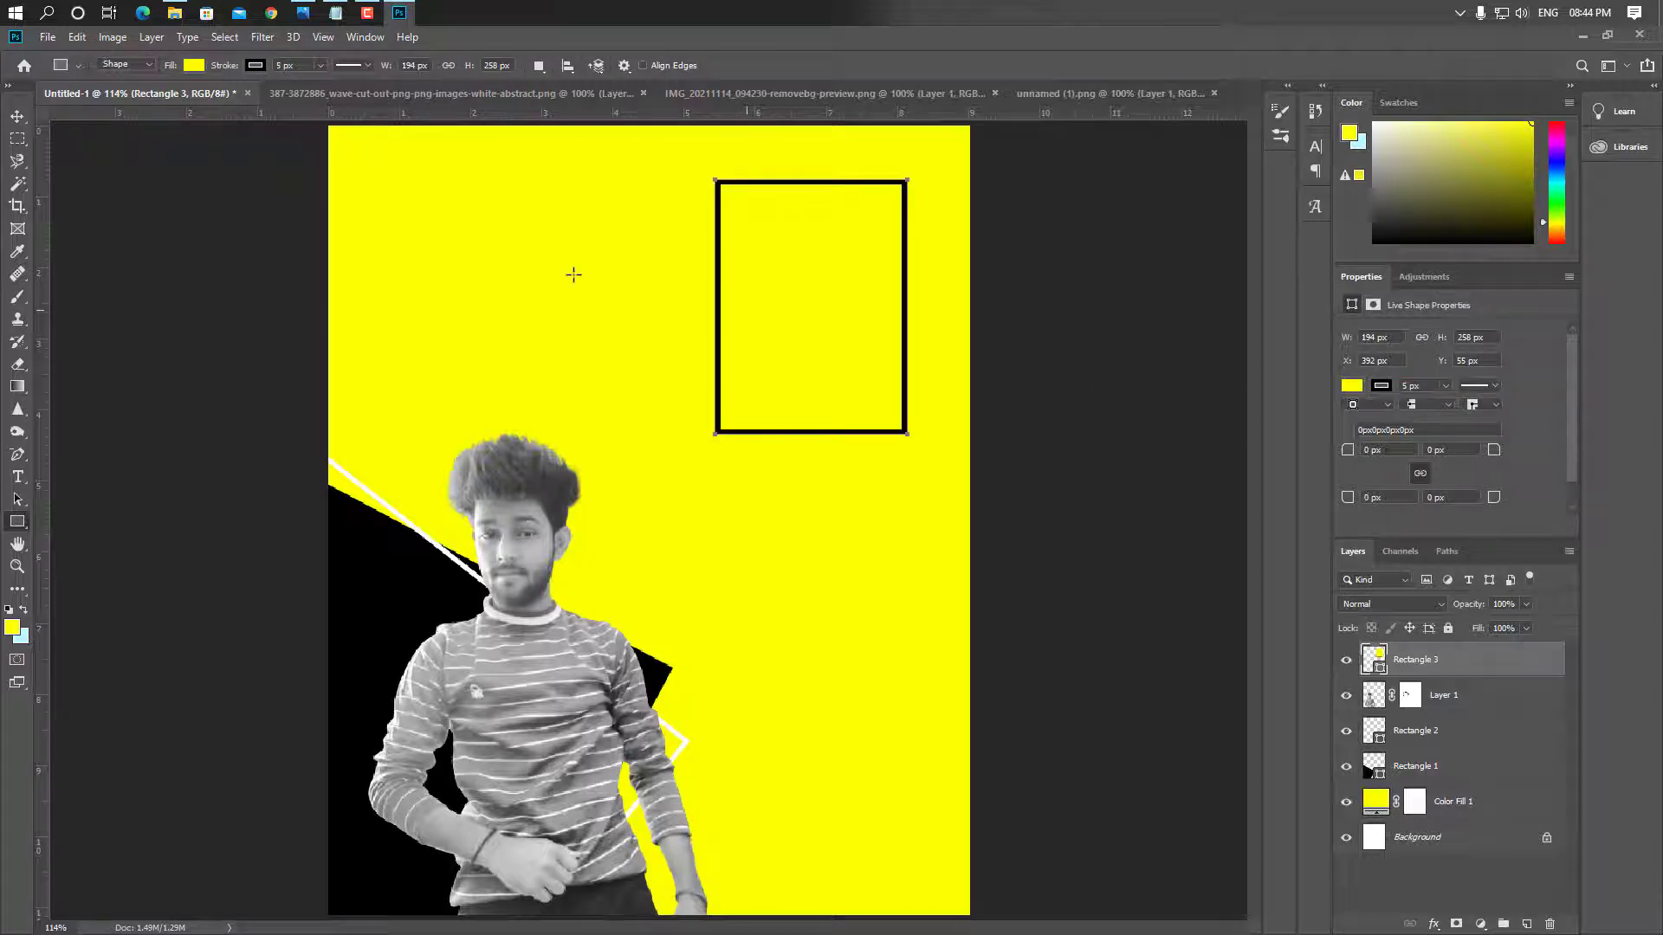
click(18, 117)
drag(720, 305, 632, 292)
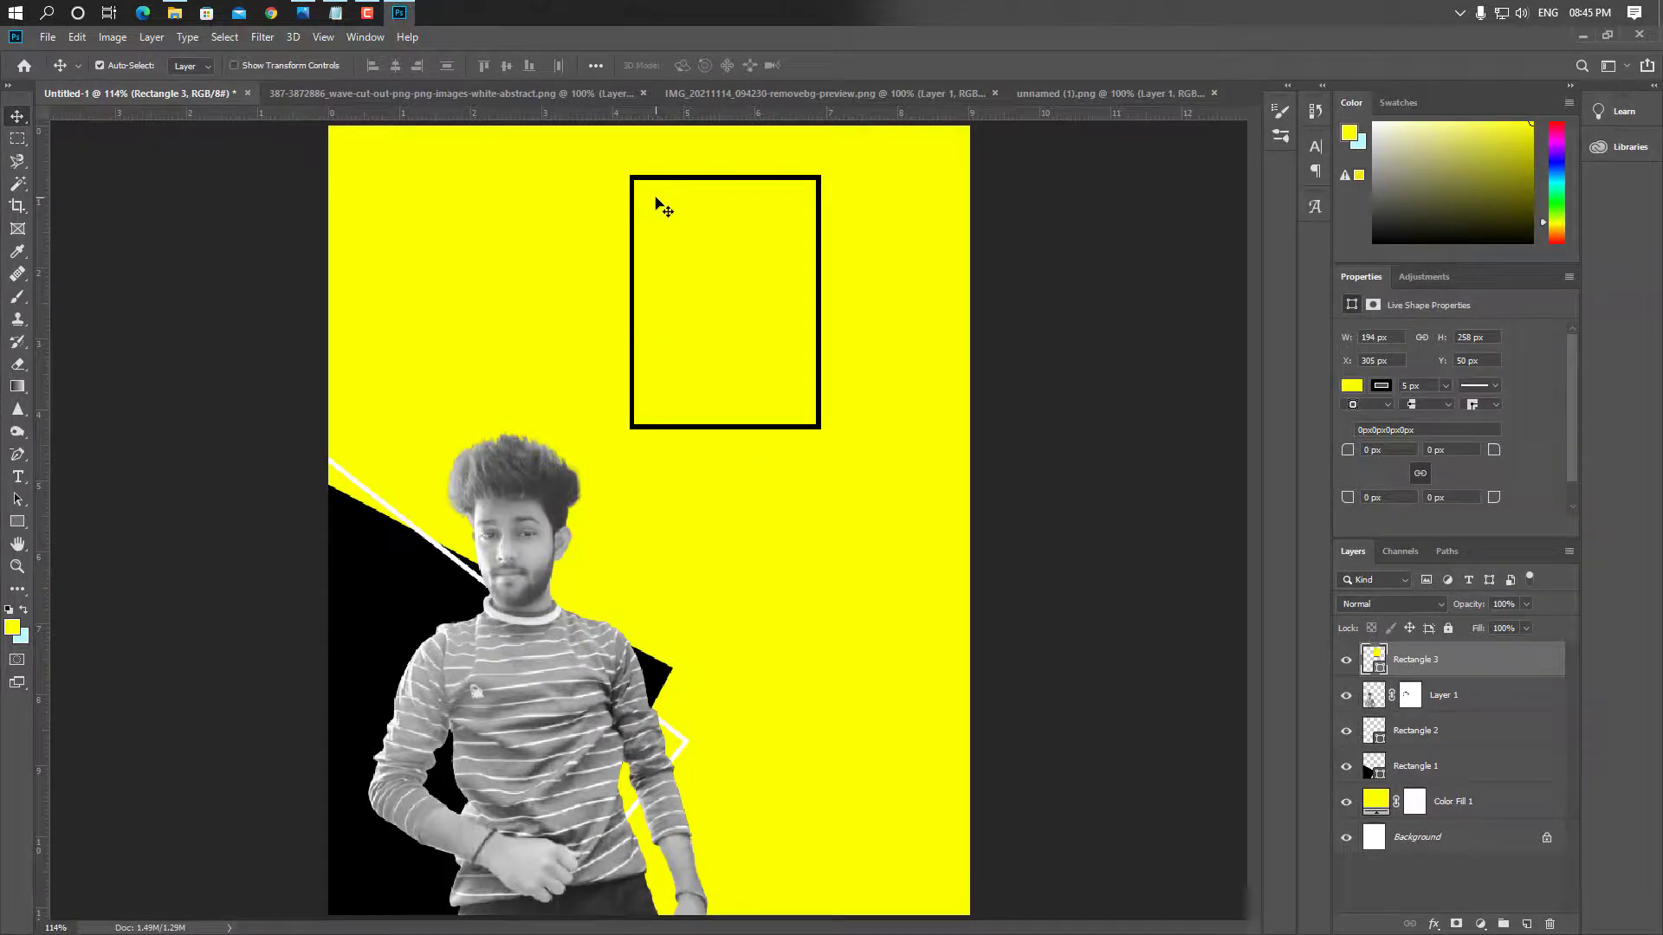
key(ctrl+o)
Open the quotes removebg PNG and drop it onto the poster as Layer 2
click(465, 329)
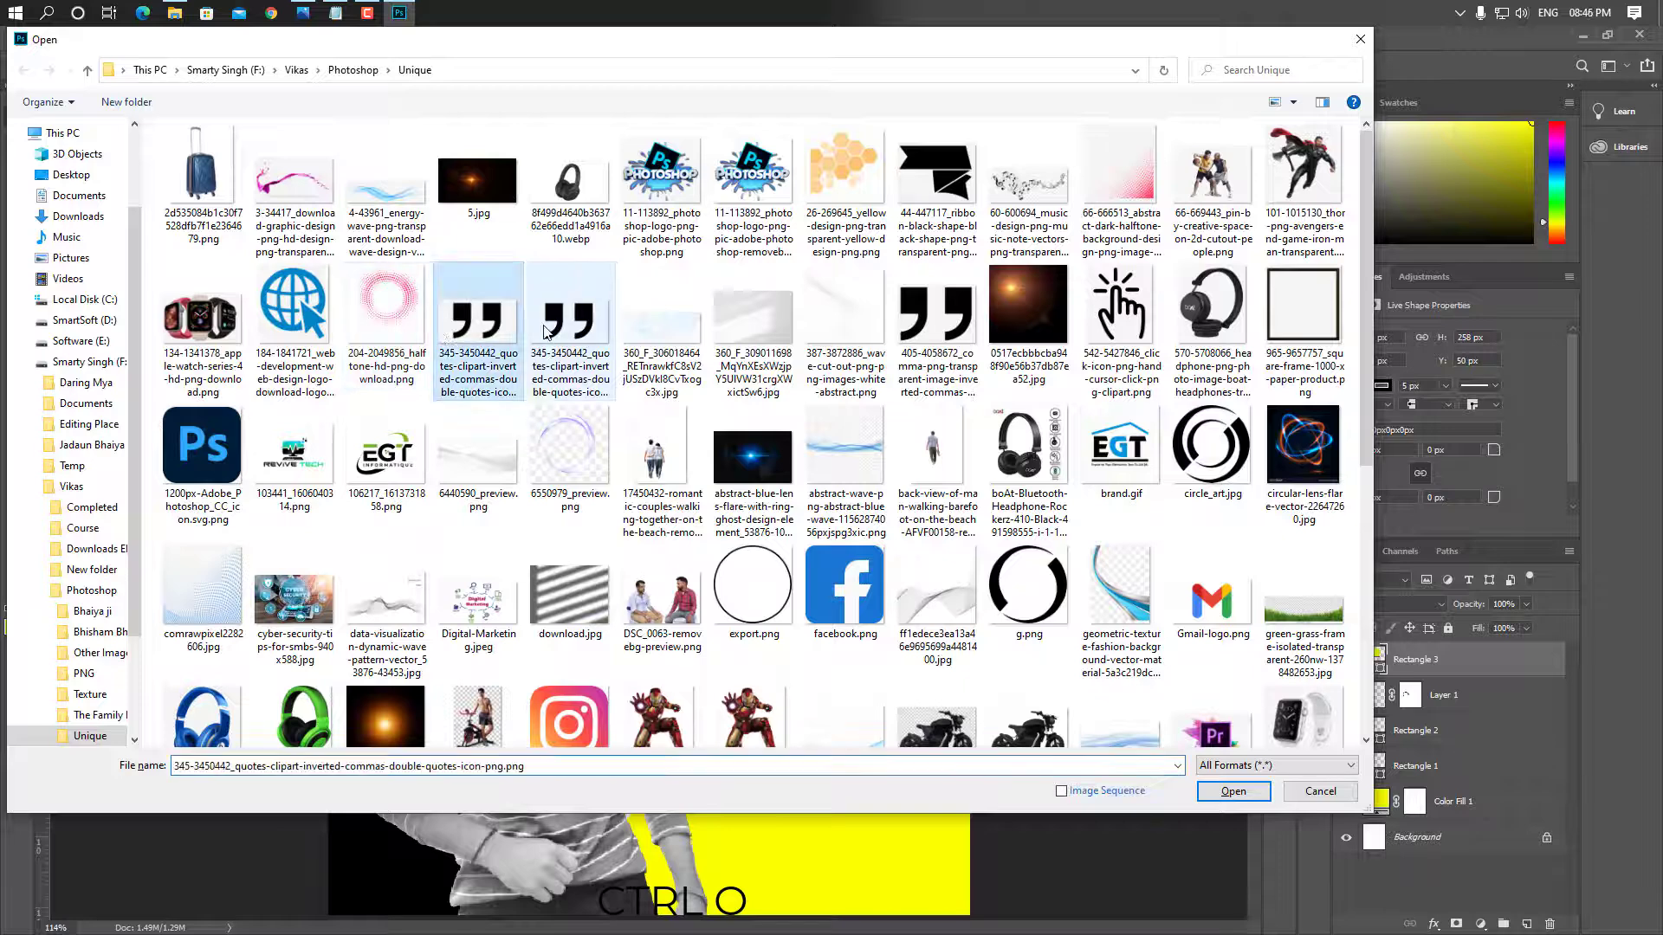
click(546, 332)
click(1226, 790)
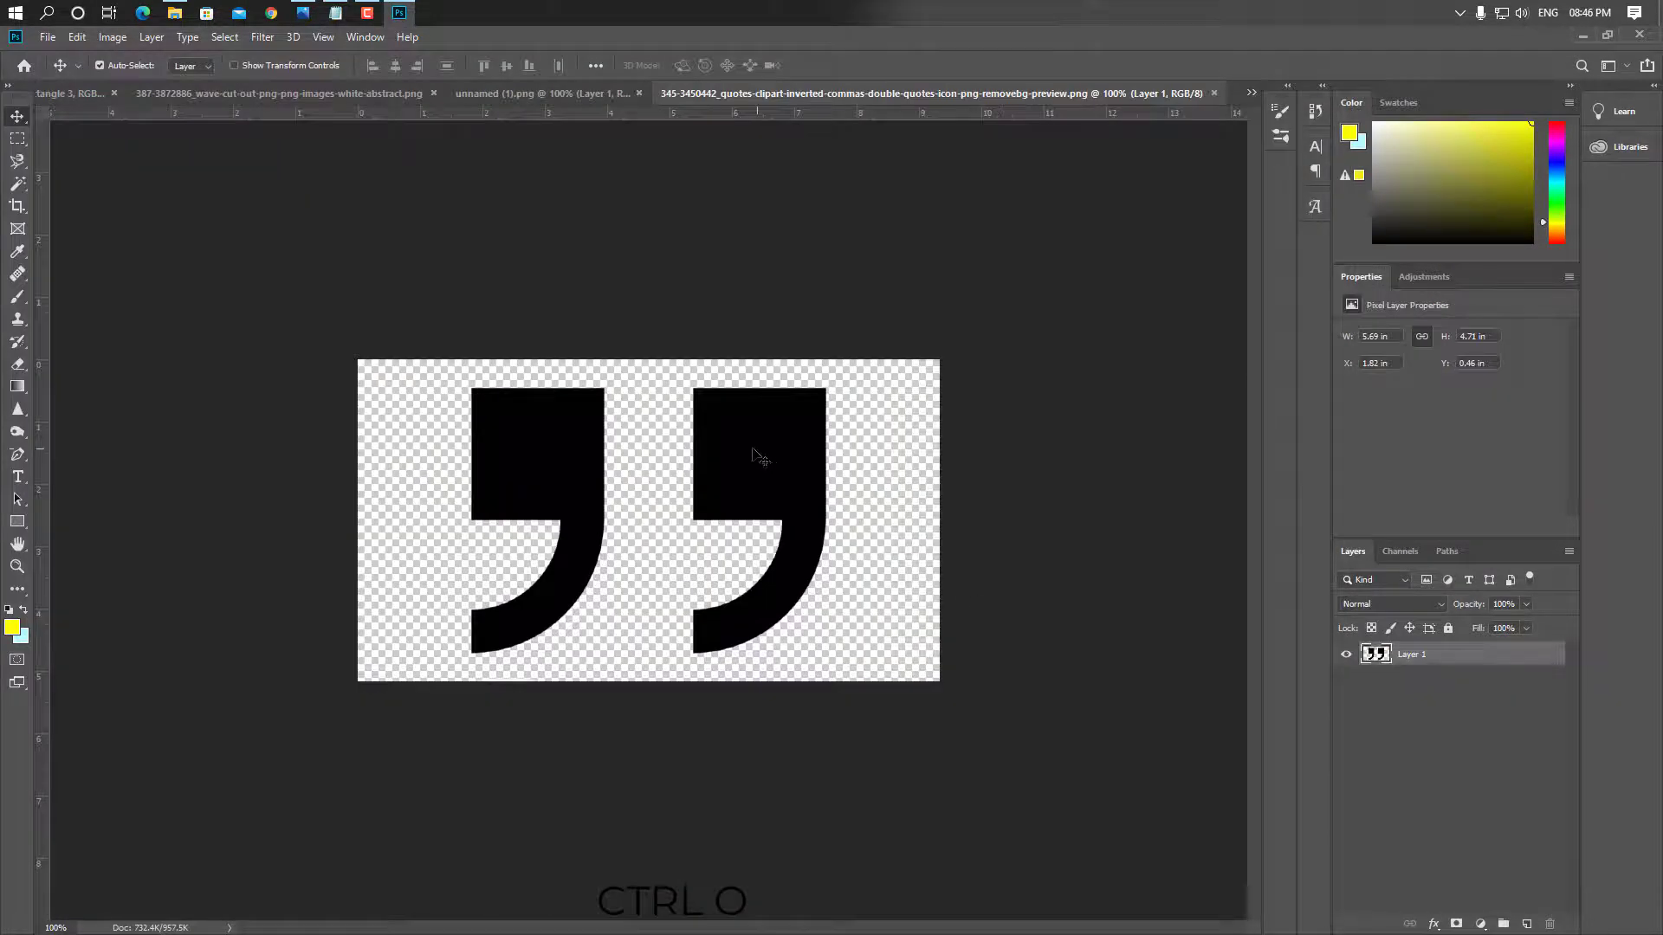
drag(753, 454, 686, 311)
key(ctrl+plus)
key(ctrl+plus)
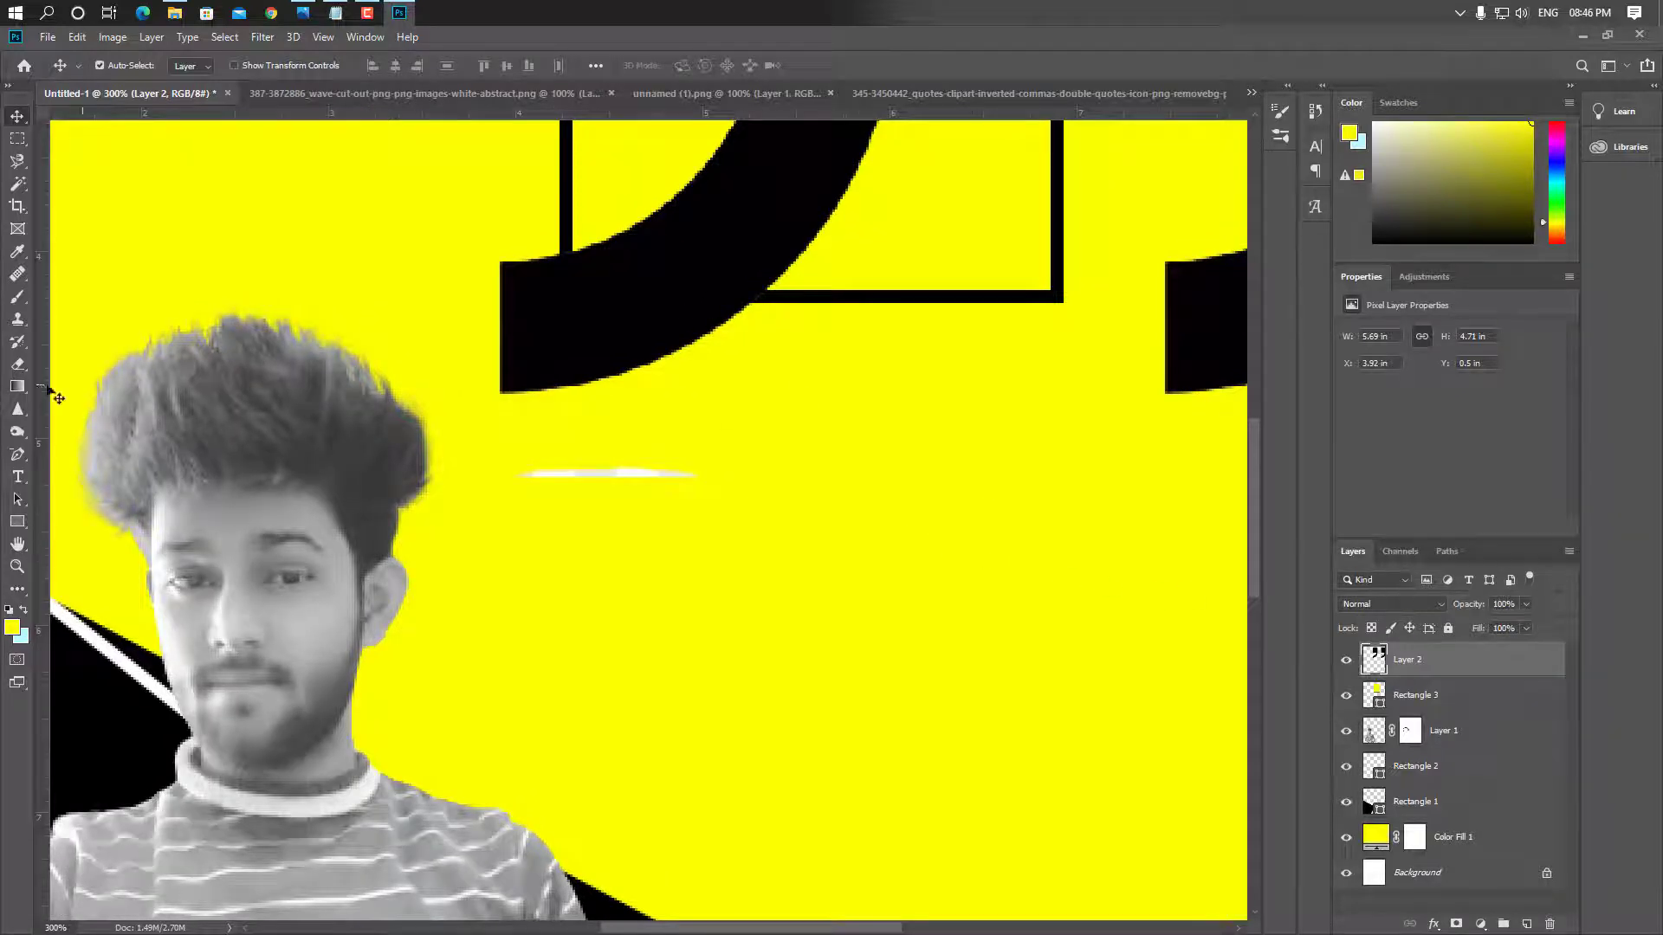
Erase the stray white streak from the quote marks image
drag(21, 367, 52, 363)
drag(583, 475, 684, 476)
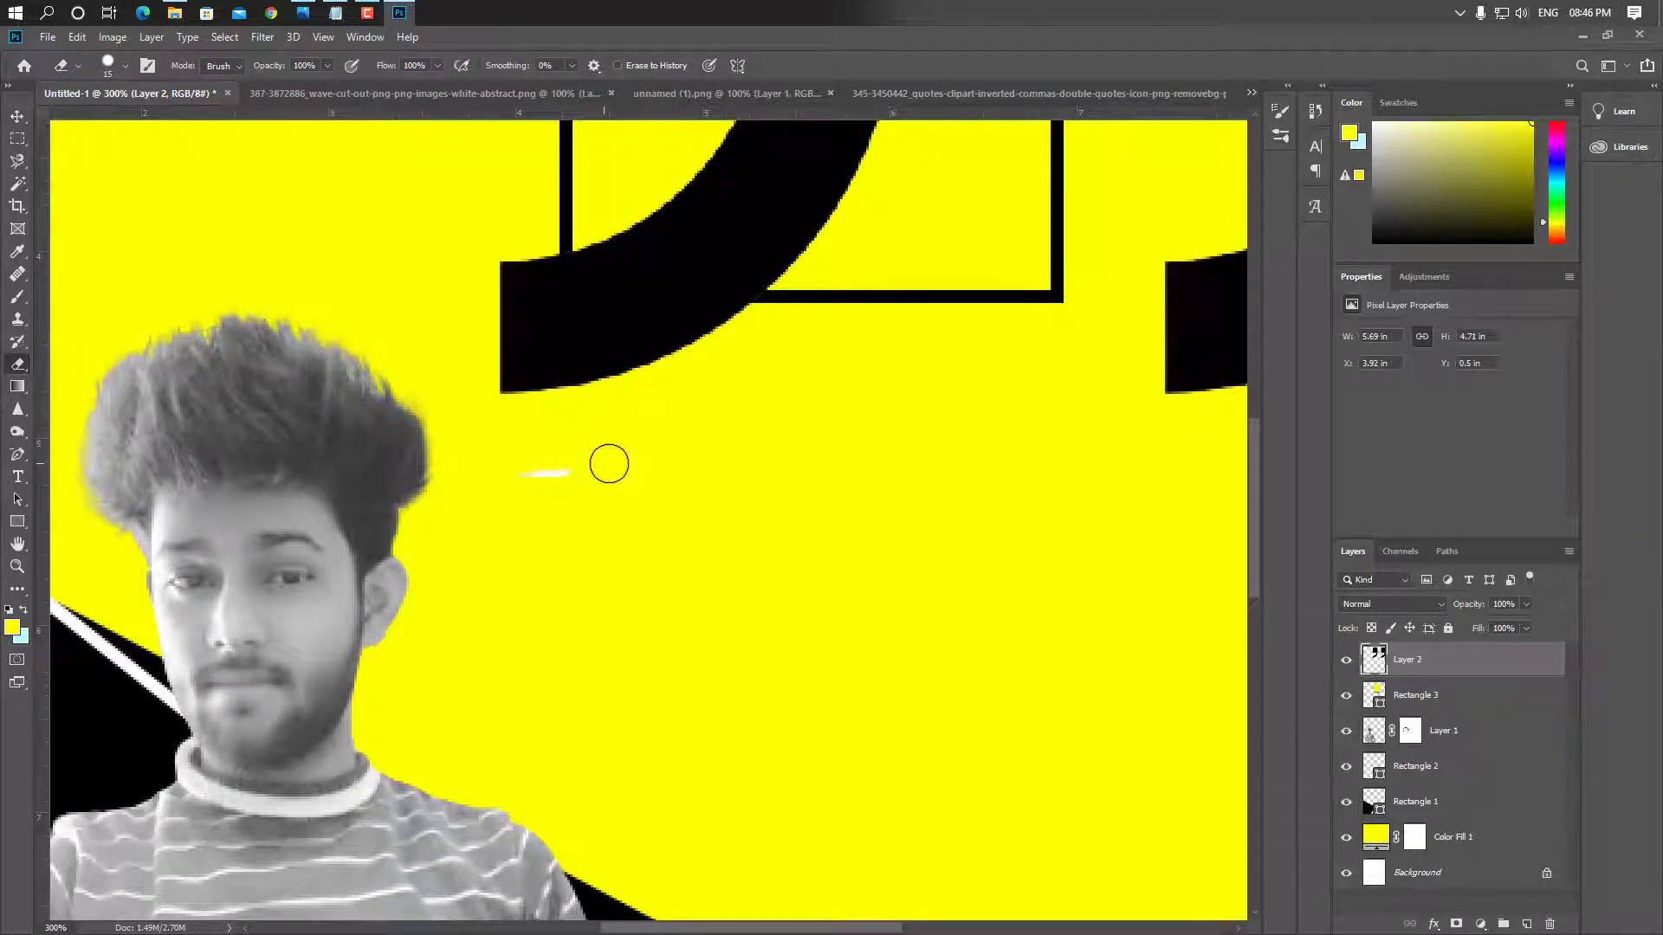
drag(546, 474, 590, 479)
key(ctrl+minus)
key(ctrl+minus)
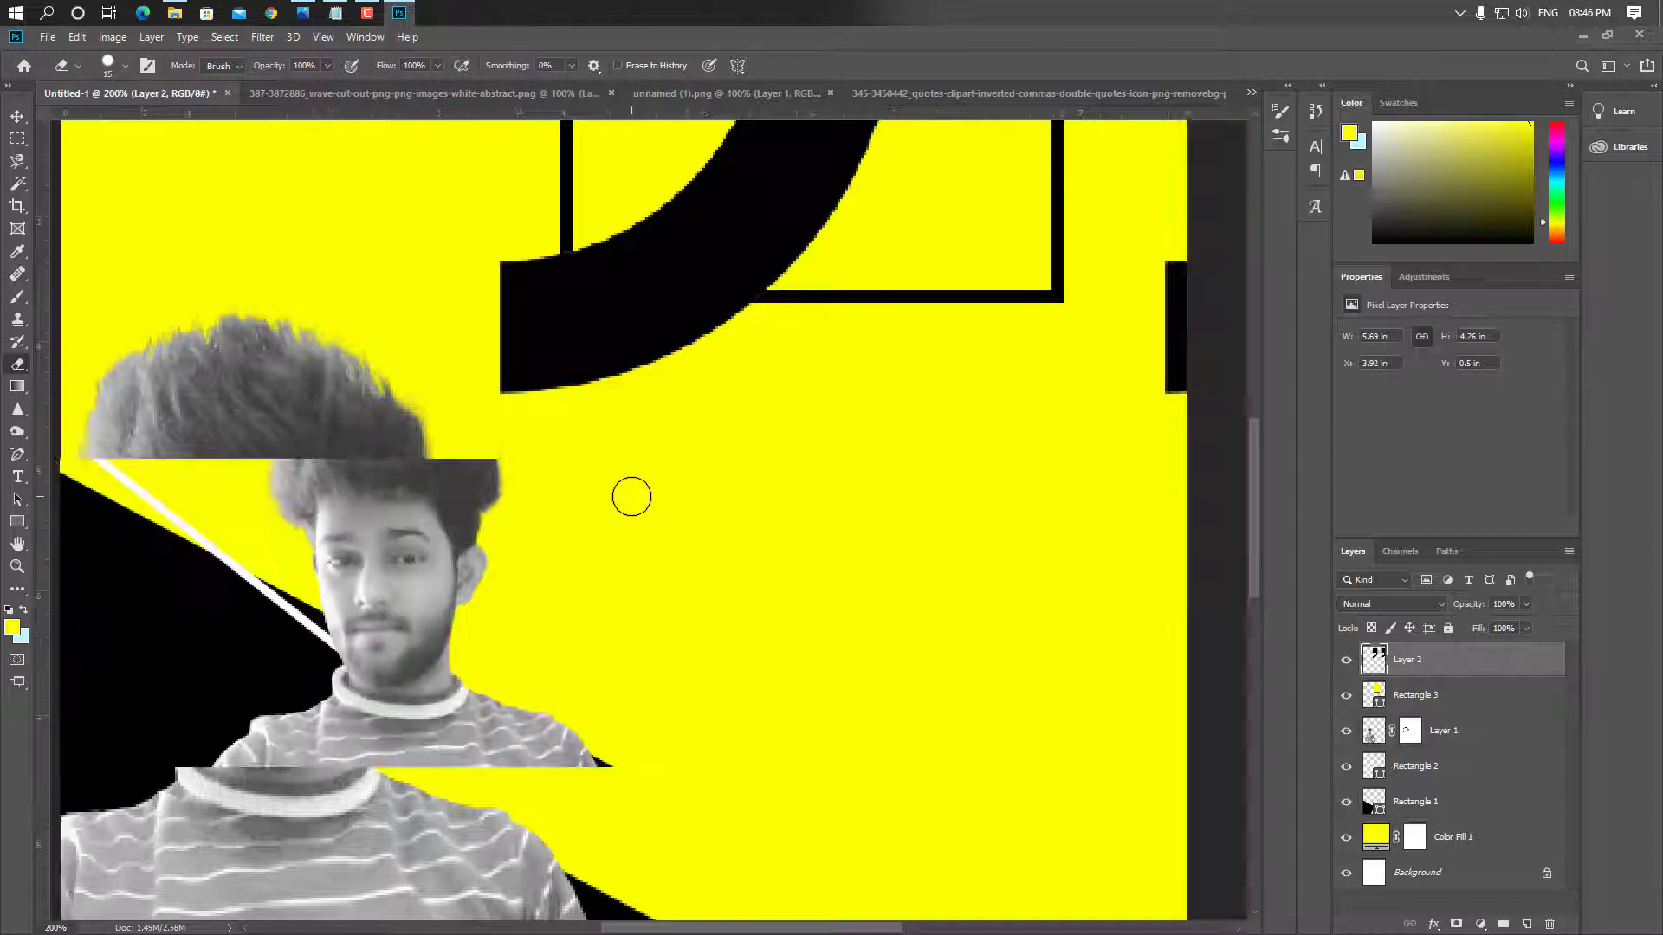
key(ctrl+minus)
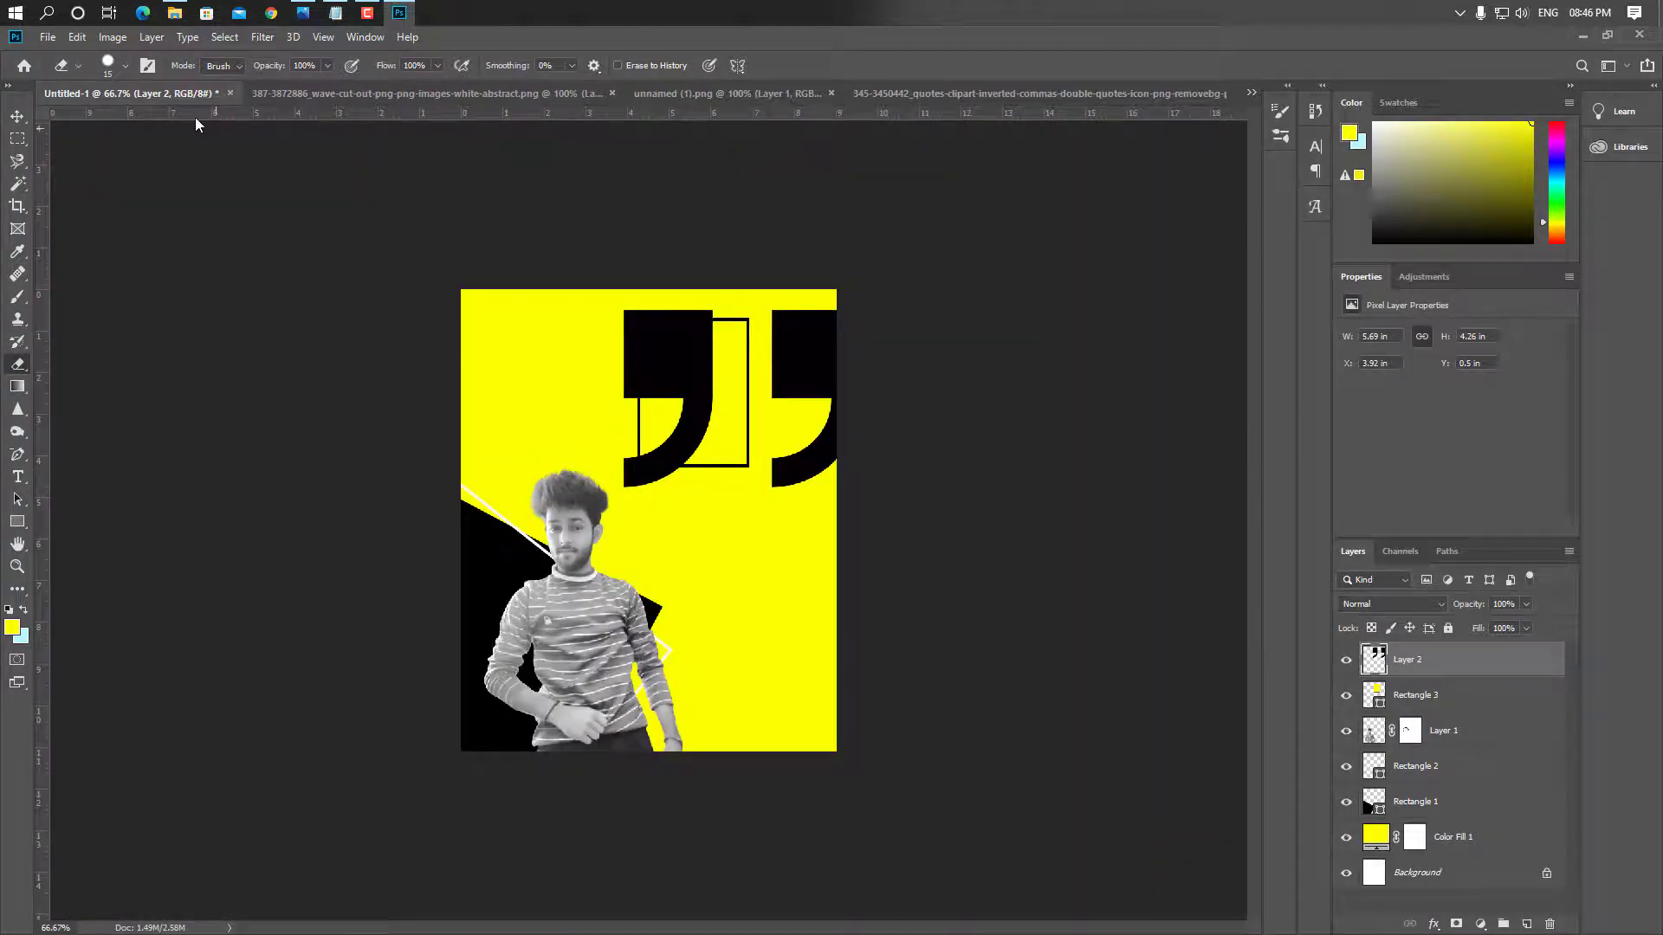
click(17, 115)
key(ctrl+0)
Flip the quote marks into opening quotes, shrink them, and set them on the frame's top edge
drag(642, 256, 457, 352)
key(ctrl+t)
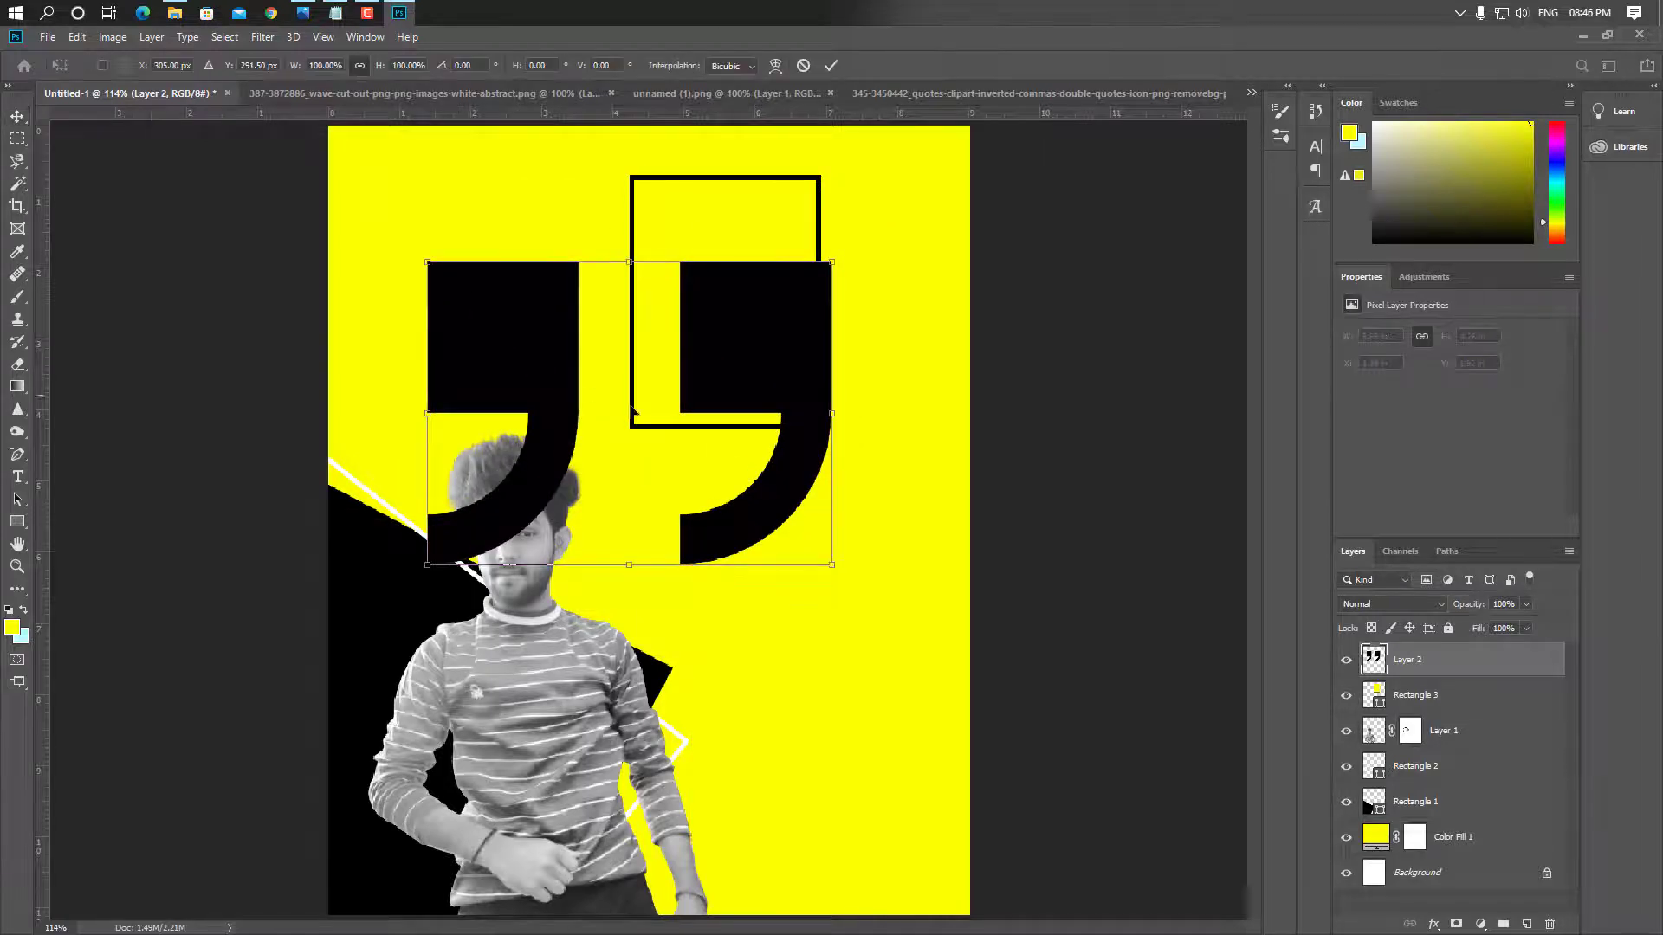
drag(626, 566, 683, 926)
key(ctrl+plus)
key(ctrl+plus)
key(ctrl+plus)
drag(676, 661, 675, 824)
drag(762, 721, 542, 894)
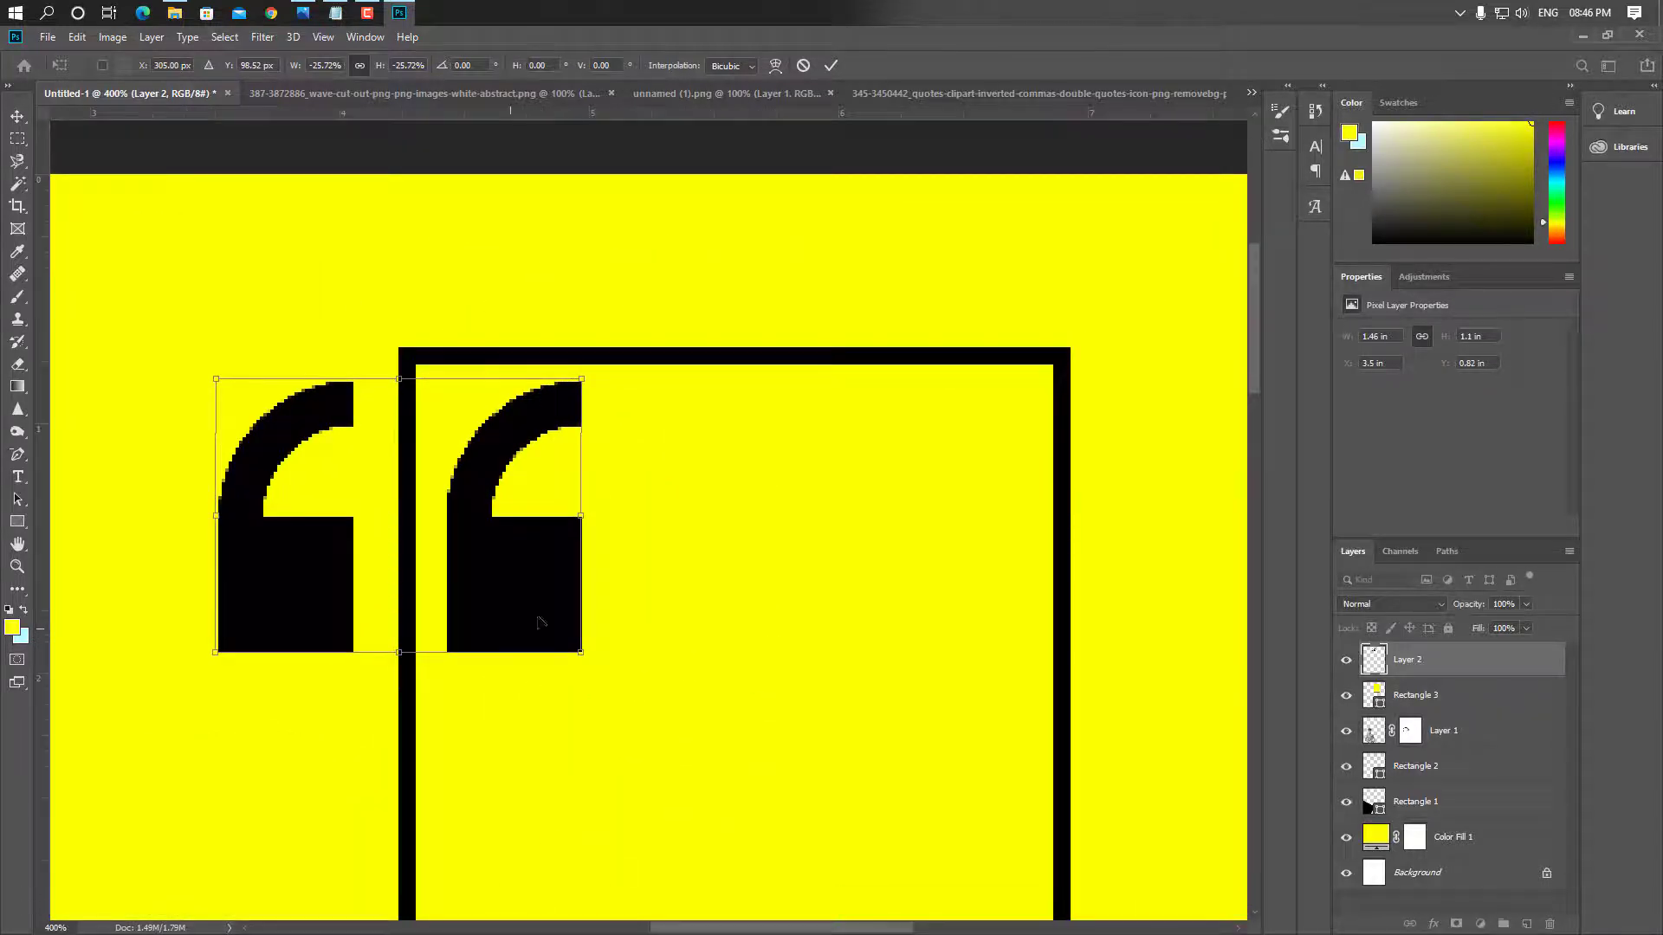
drag(539, 622, 624, 357)
drag(542, 260, 654, 343)
drag(693, 494, 533, 392)
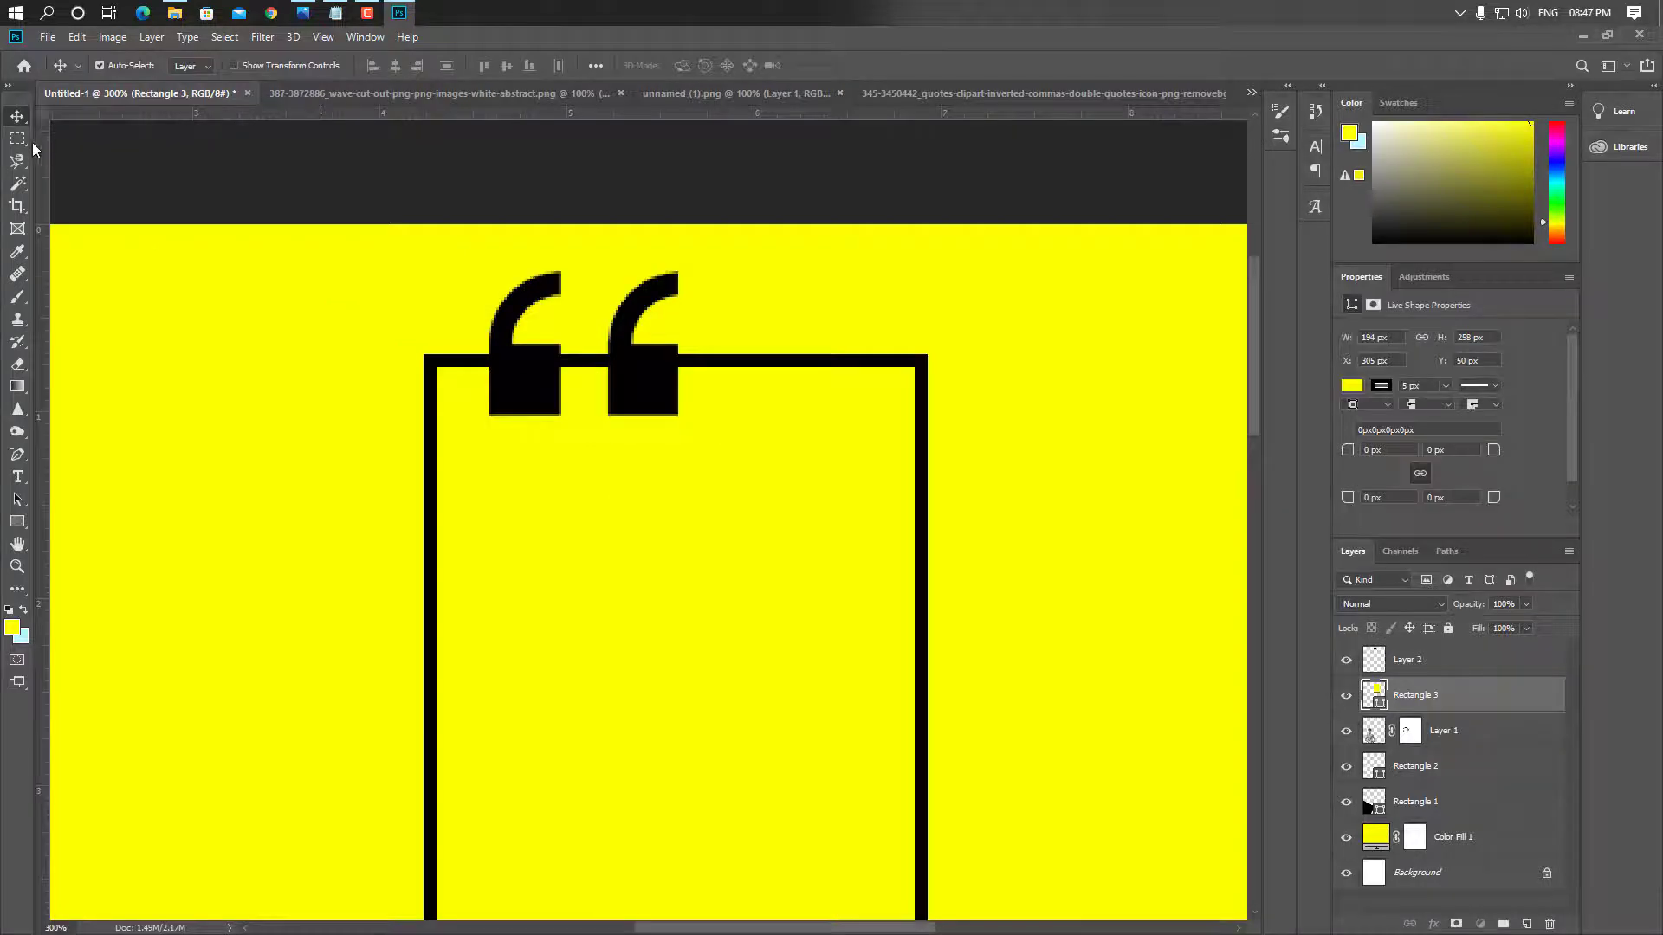
Hide the frame line behind the quote marks with a mask from an inverted rectangular selection
click(17, 139)
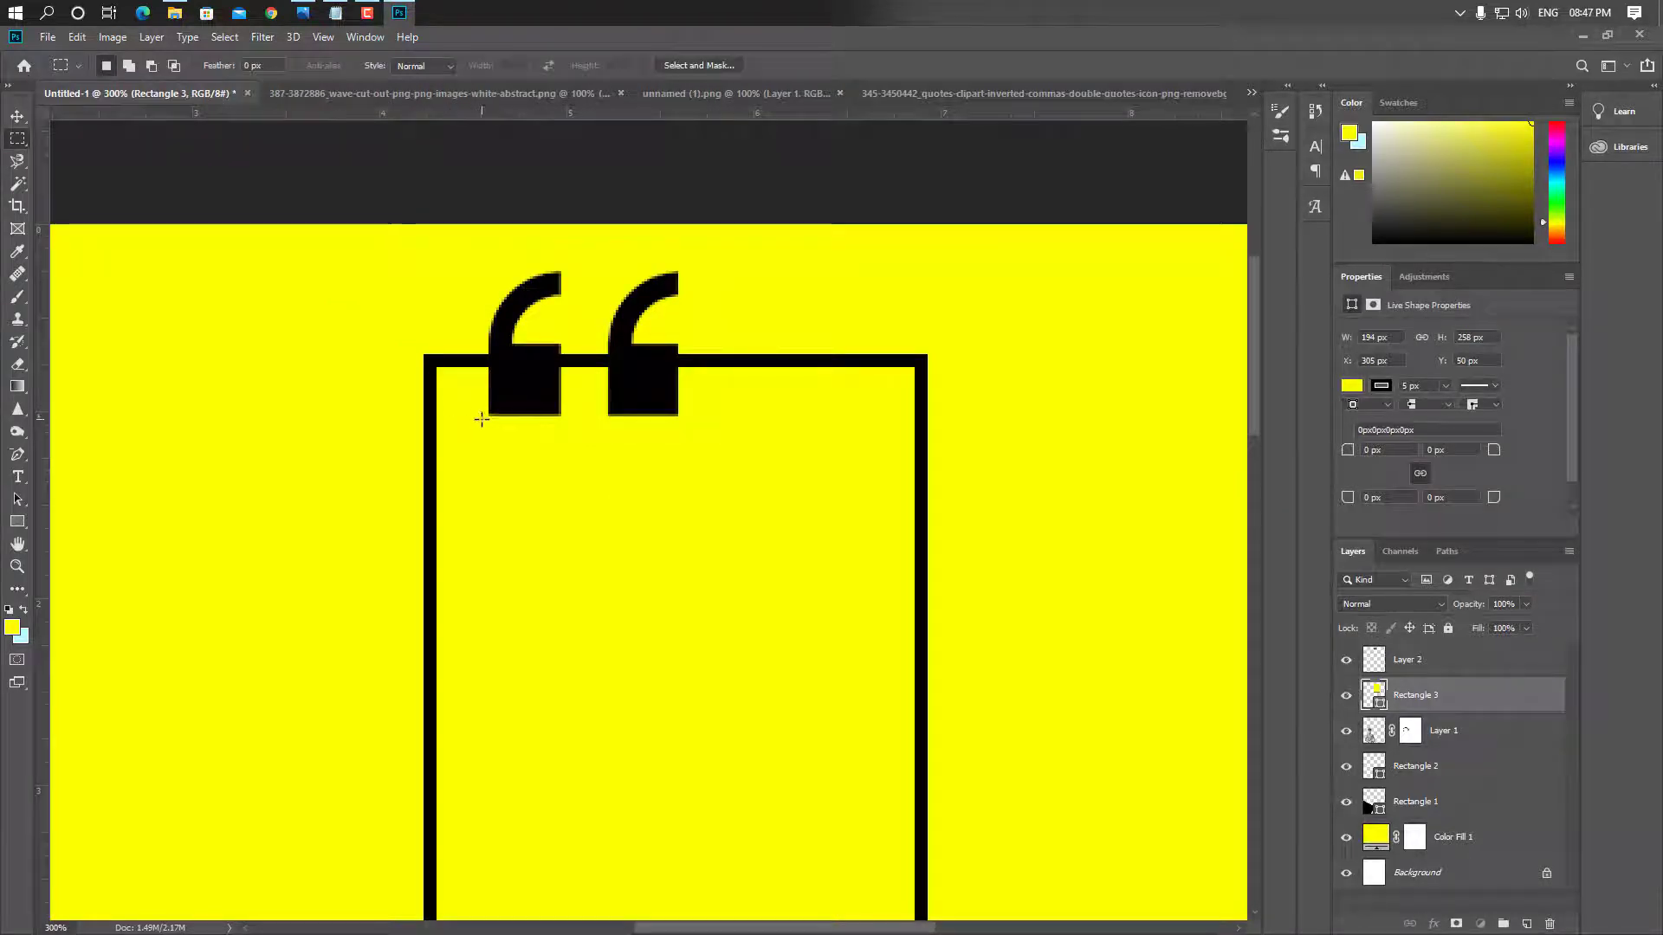
drag(482, 419, 684, 256)
click(224, 37)
click(294, 105)
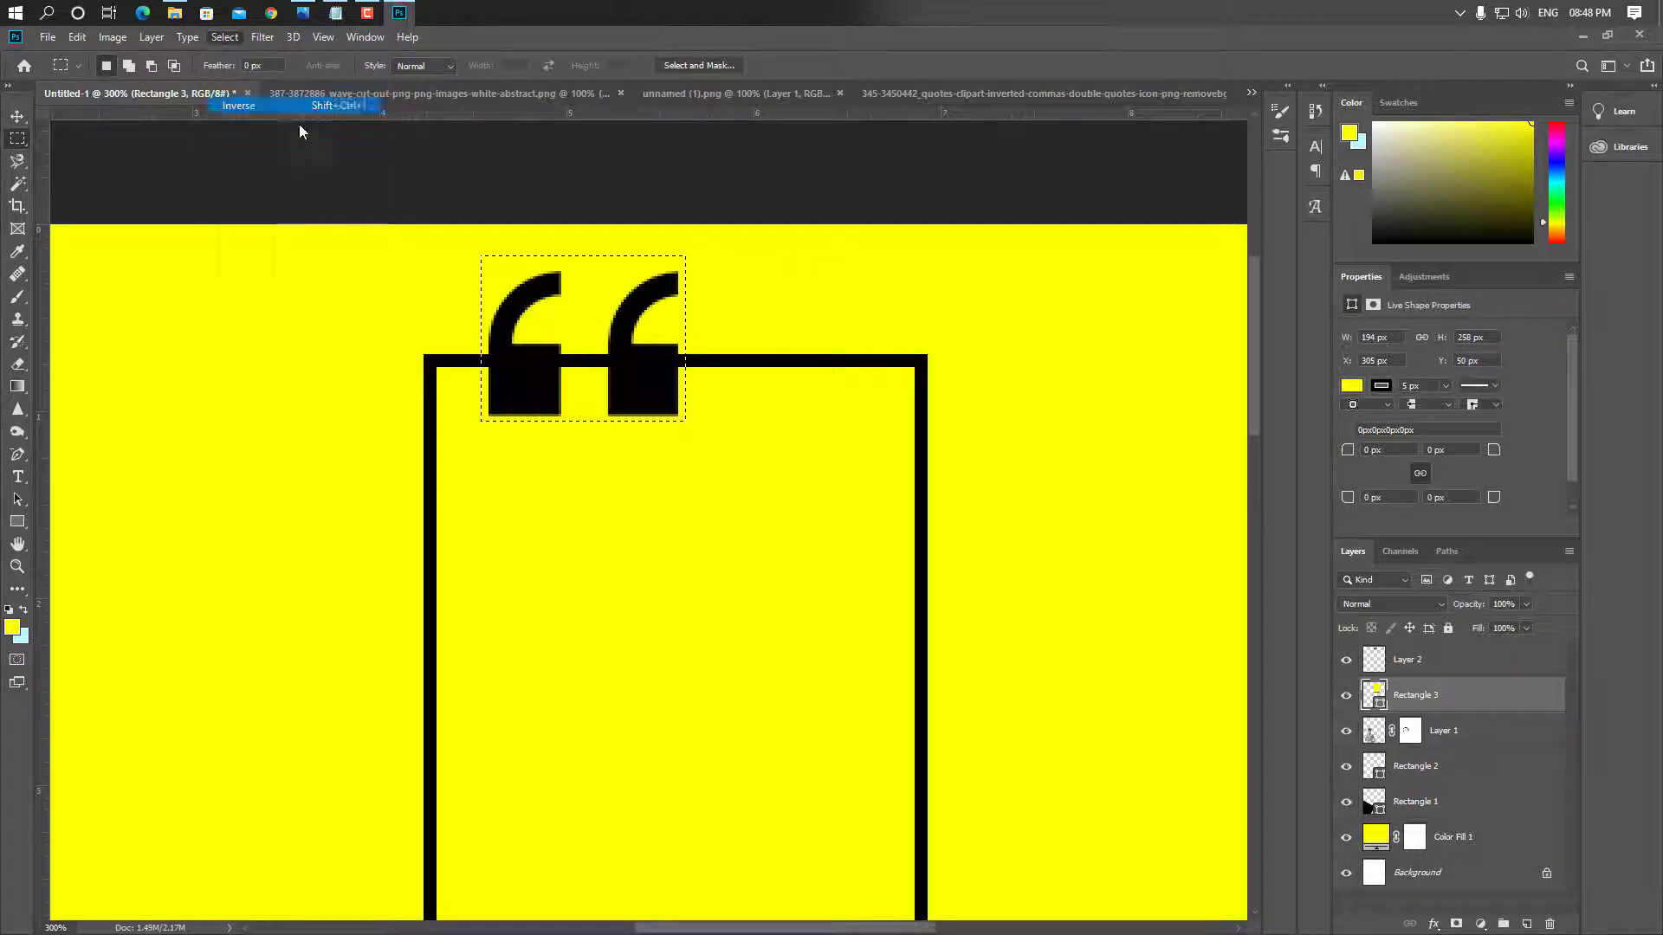
click(1454, 925)
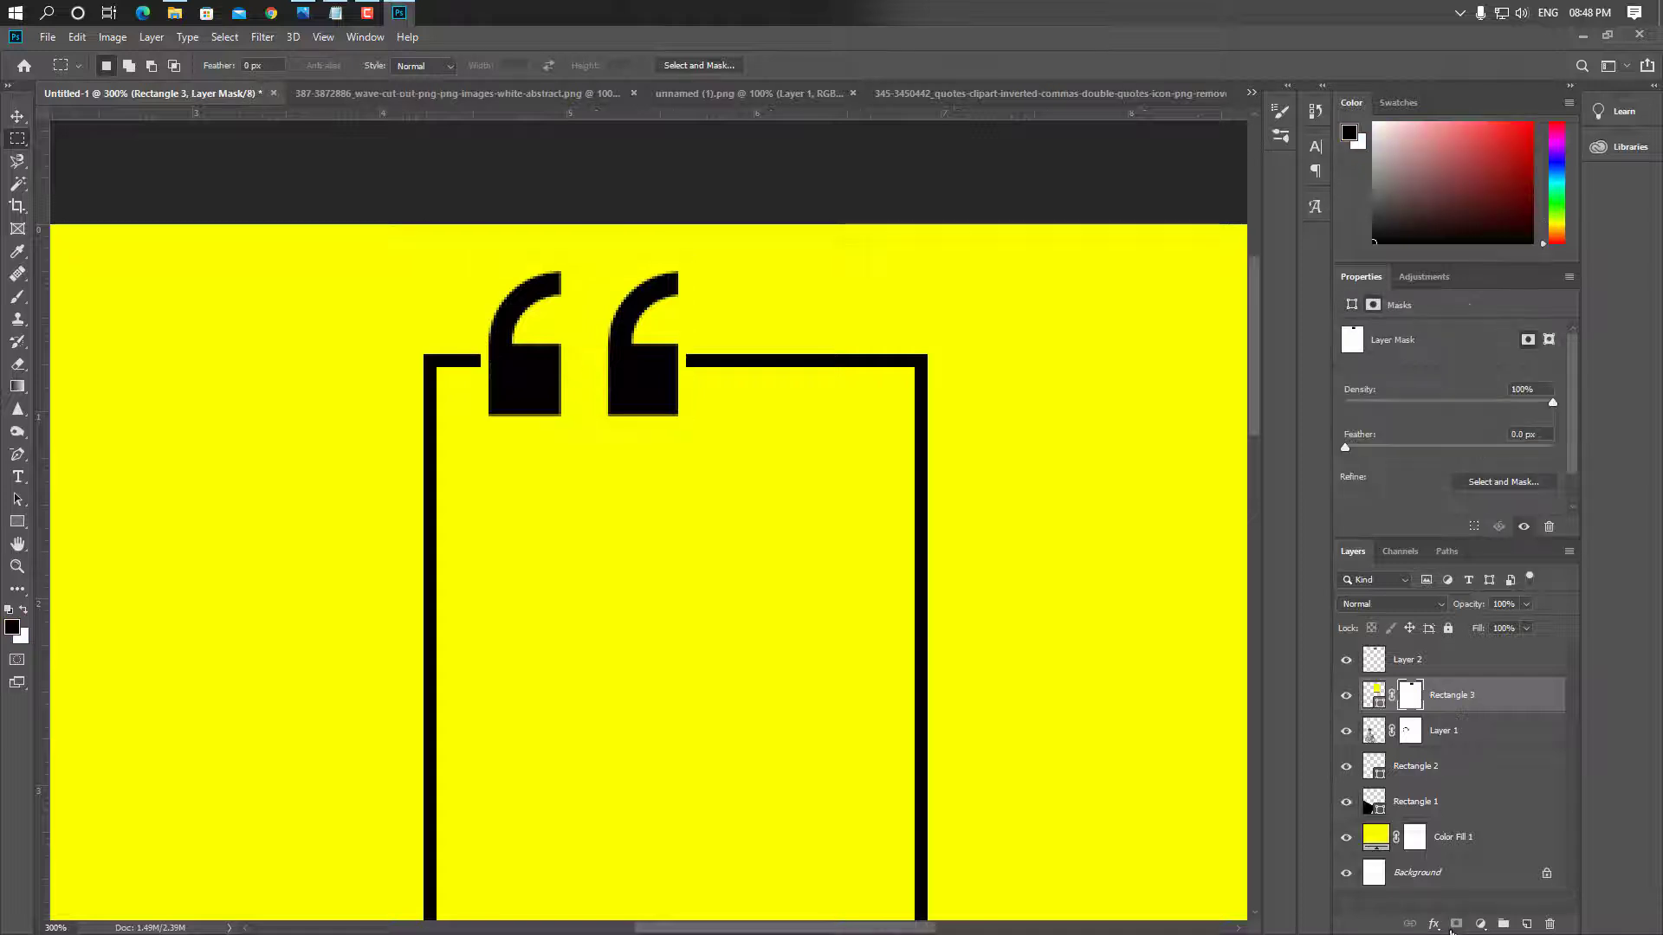
key(ctrl+0)
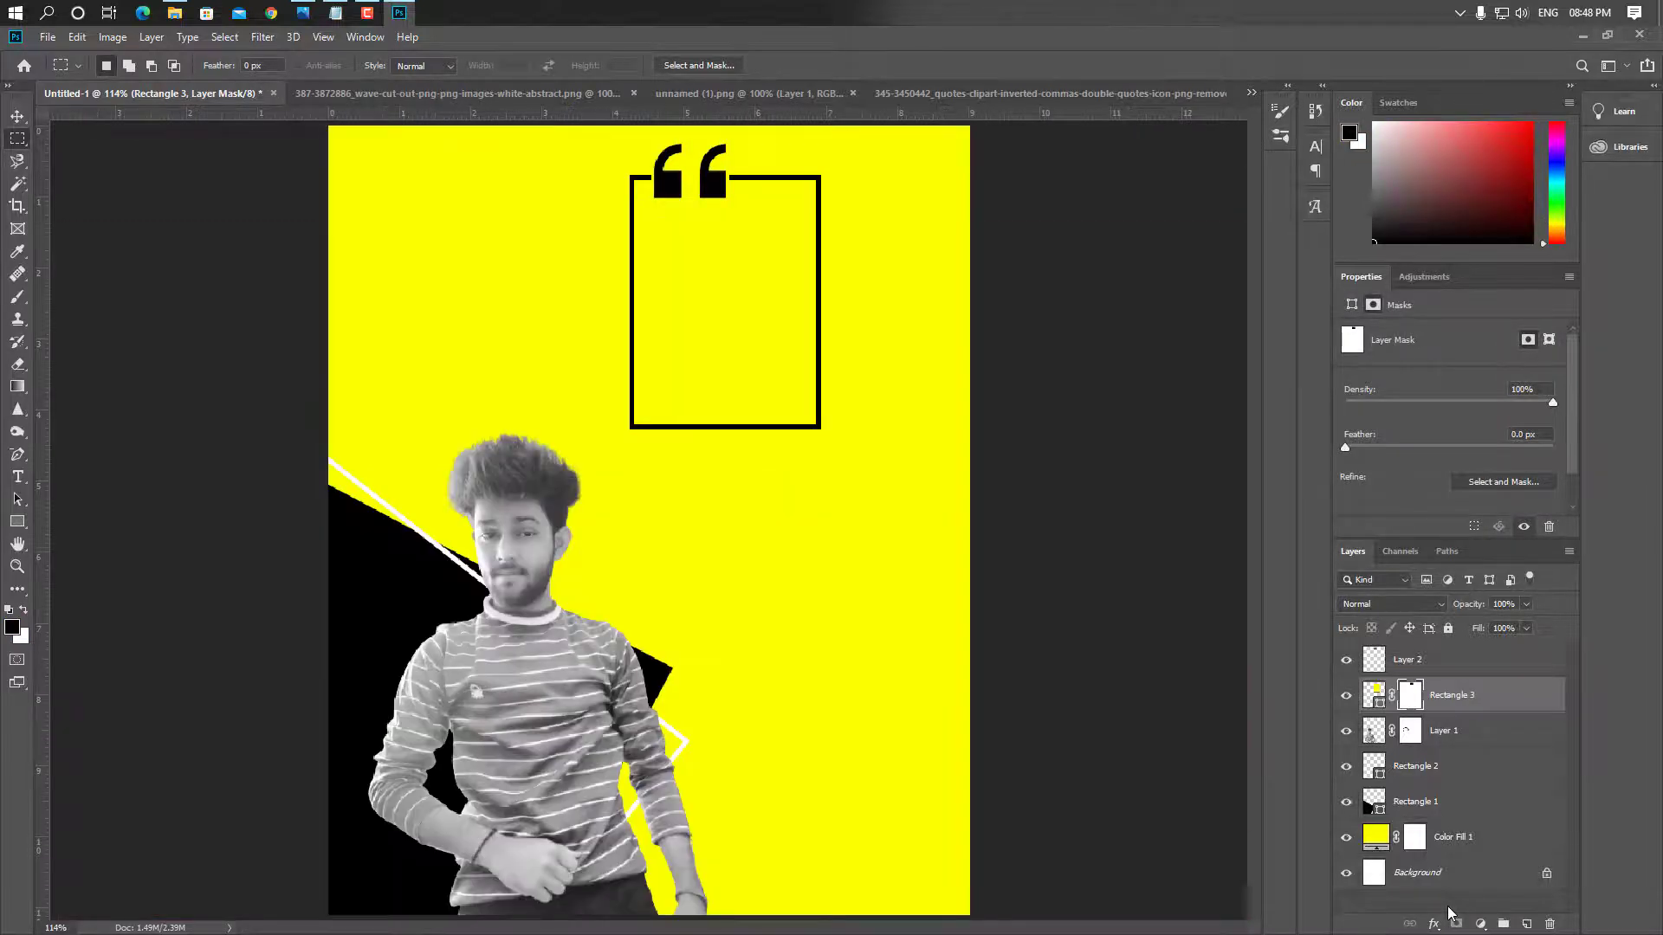
click(15, 118)
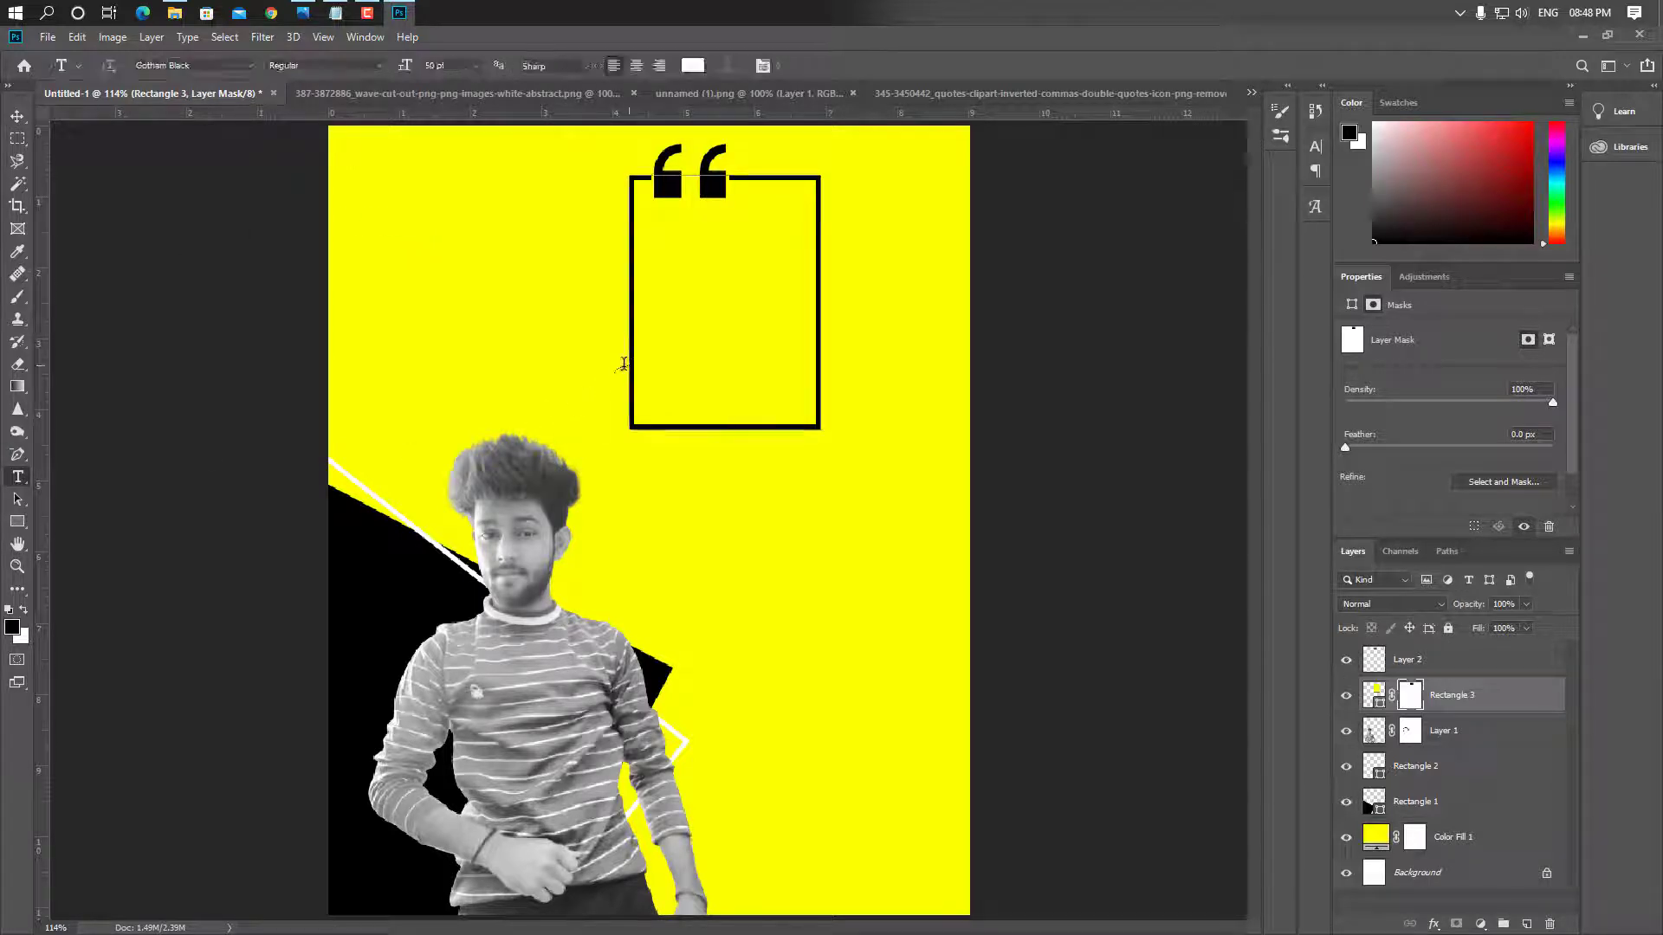
Start a text layer inside the frame and copy the quote line from Notepad, closing it unsaved
click(605, 361)
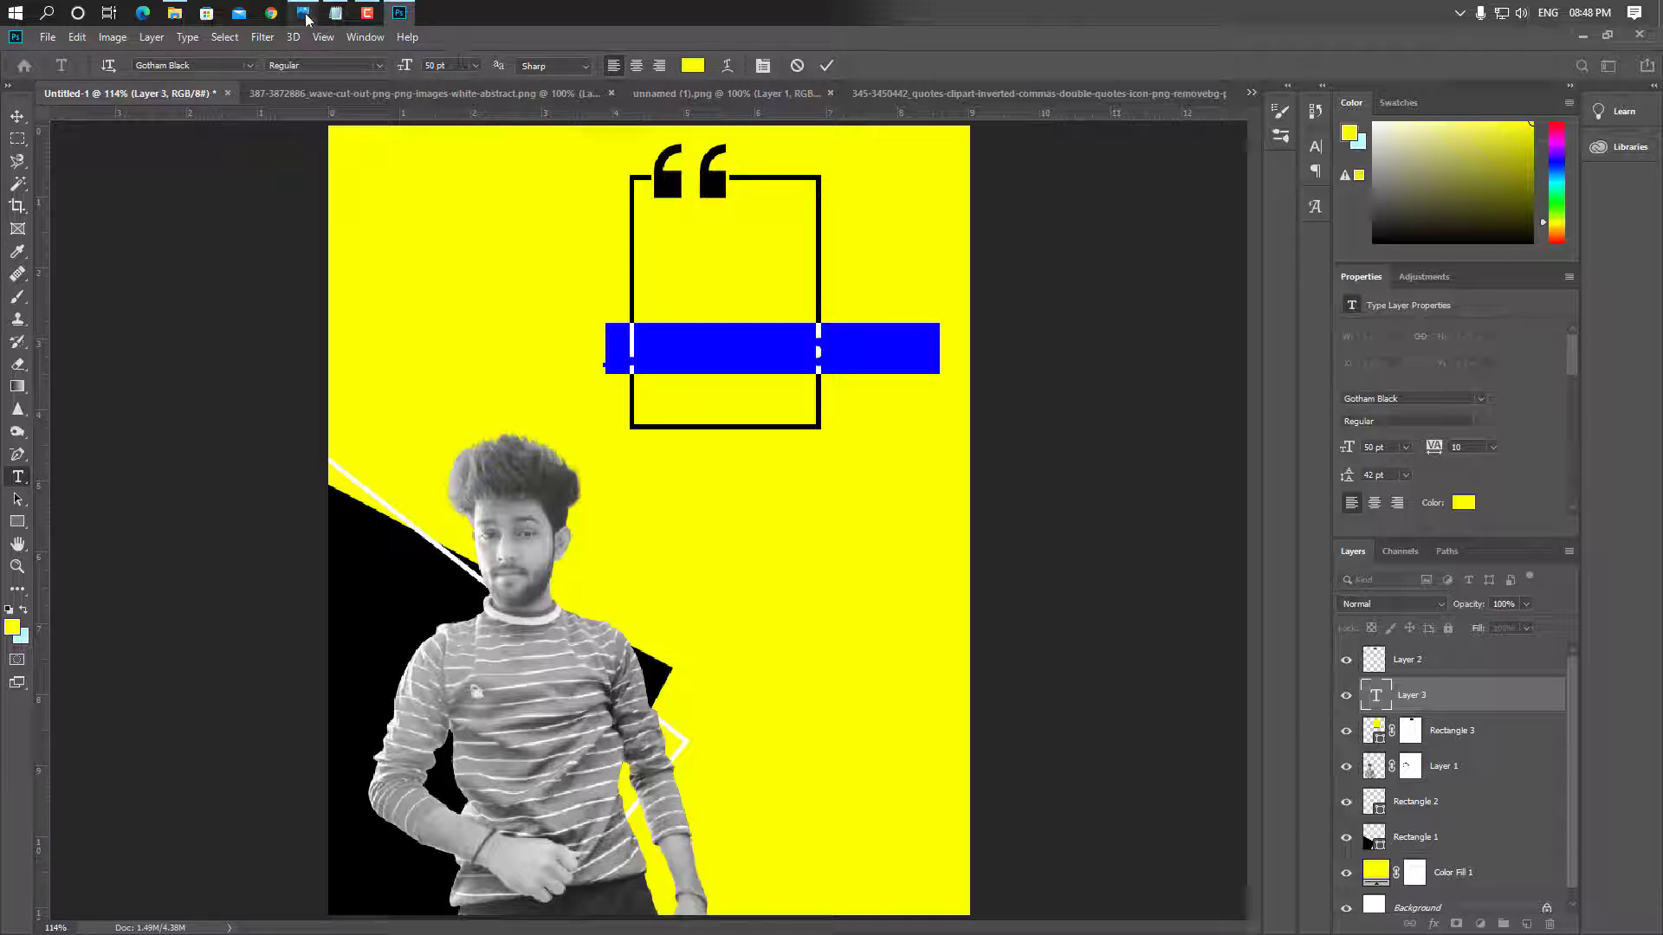
click(335, 12)
double_click(401, 289)
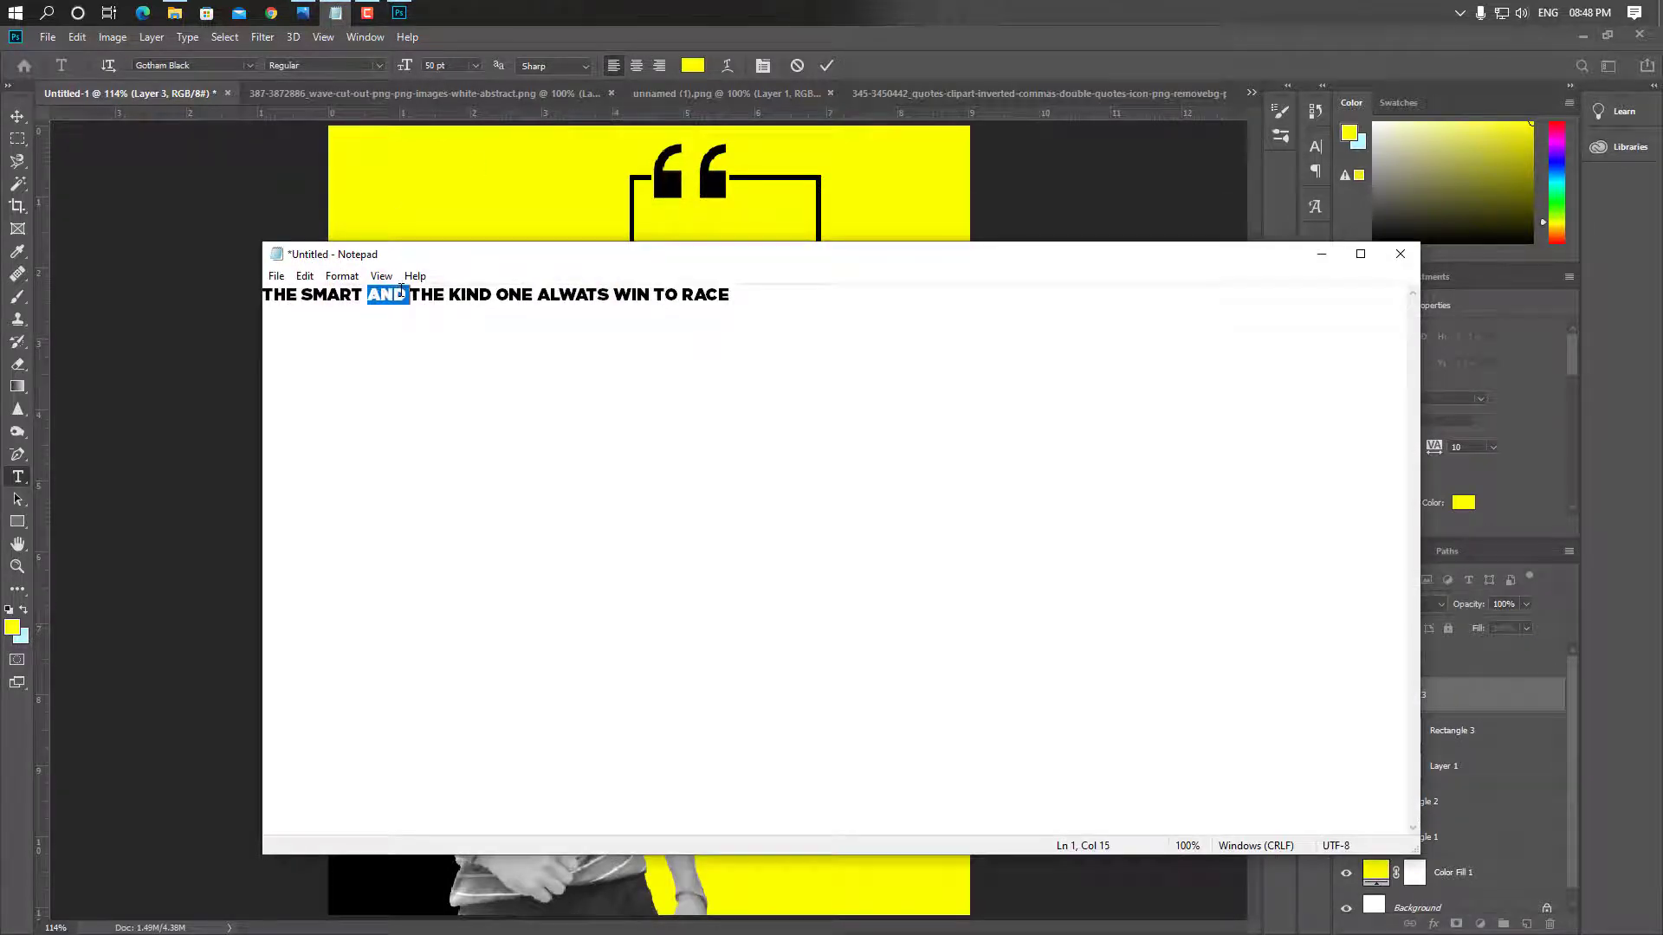
drag(783, 297, 221, 264)
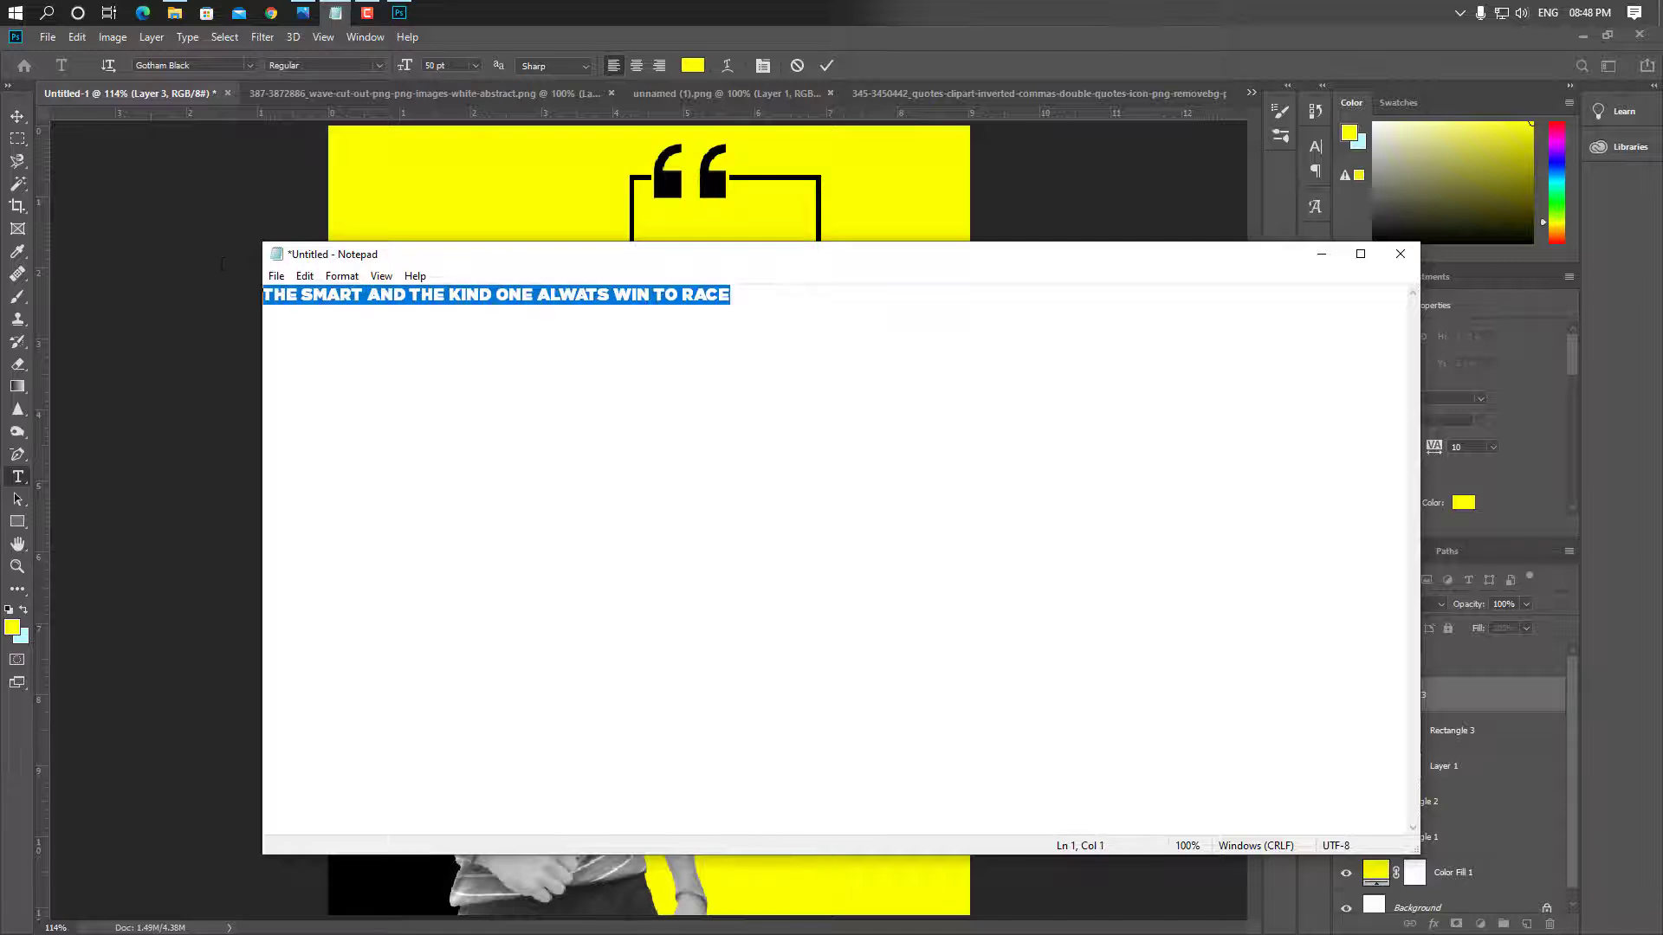
click(1399, 253)
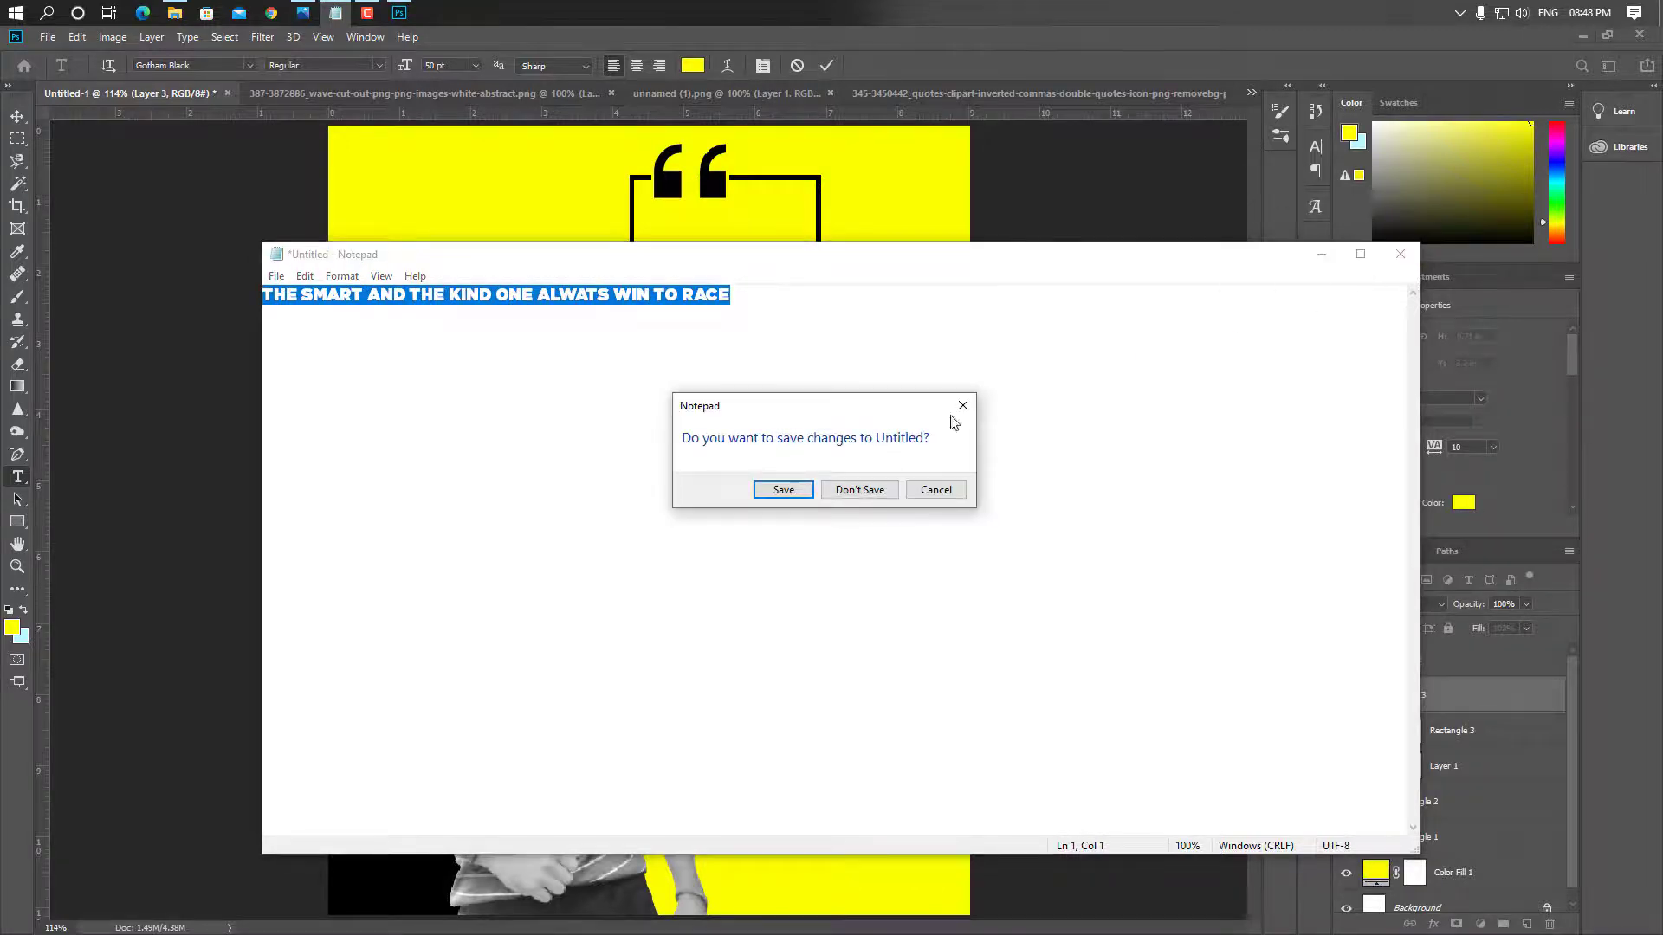
click(857, 488)
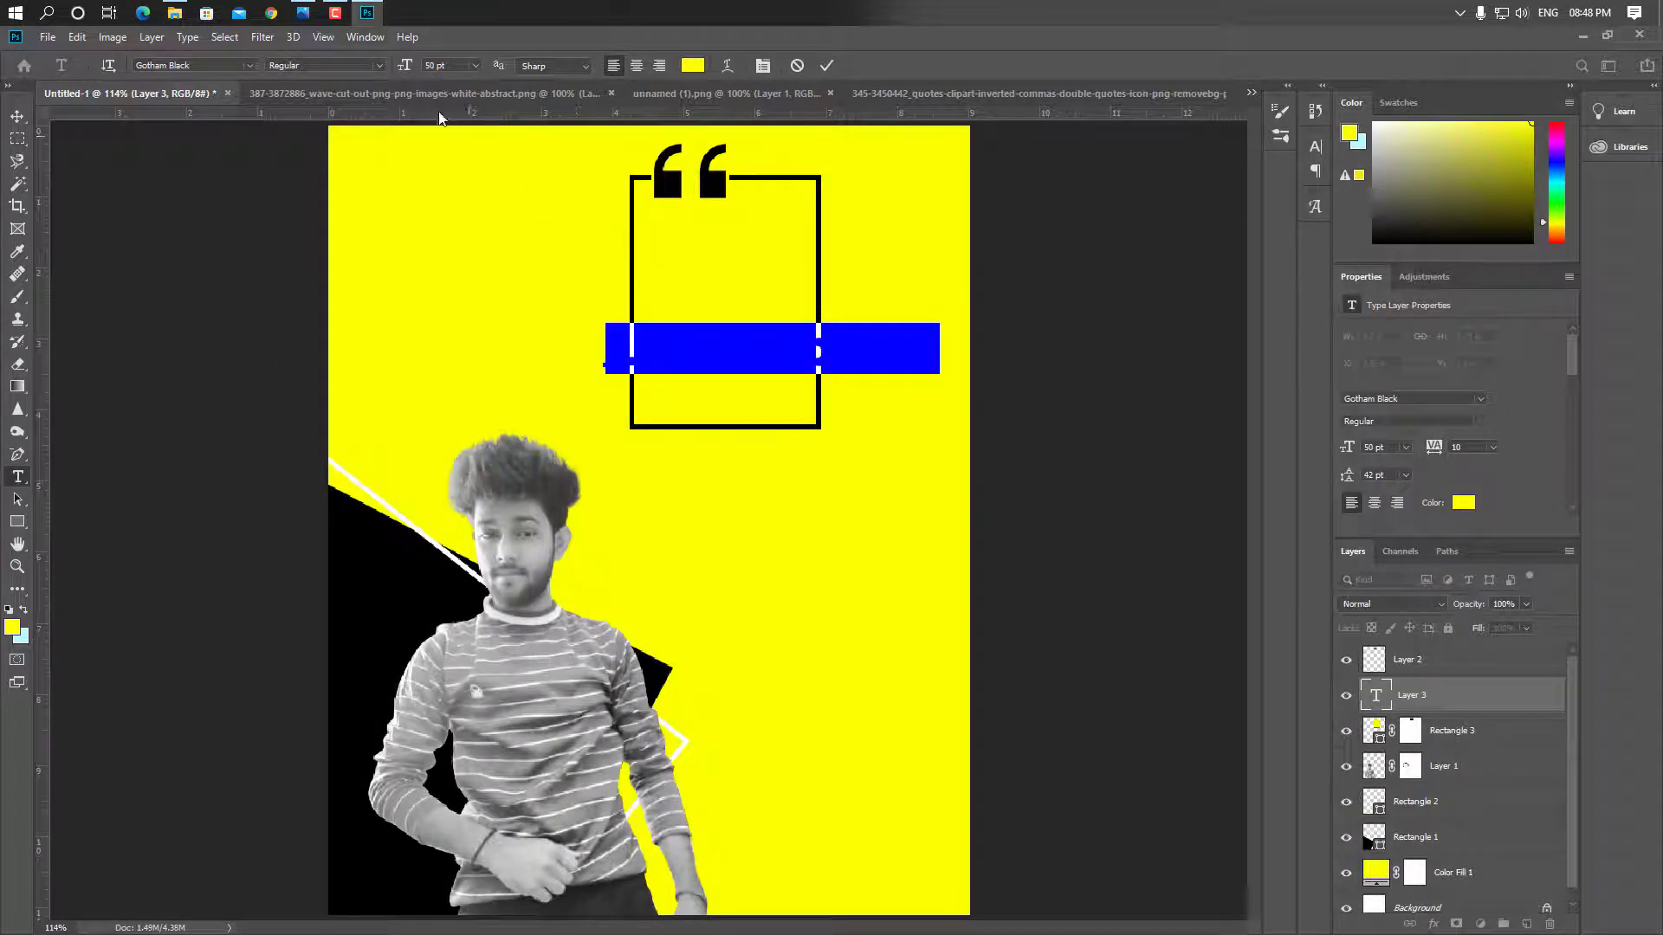
Paste the quote over the placeholder text and color it black (000000)
key(ctrl+v)
triple_click(748, 332)
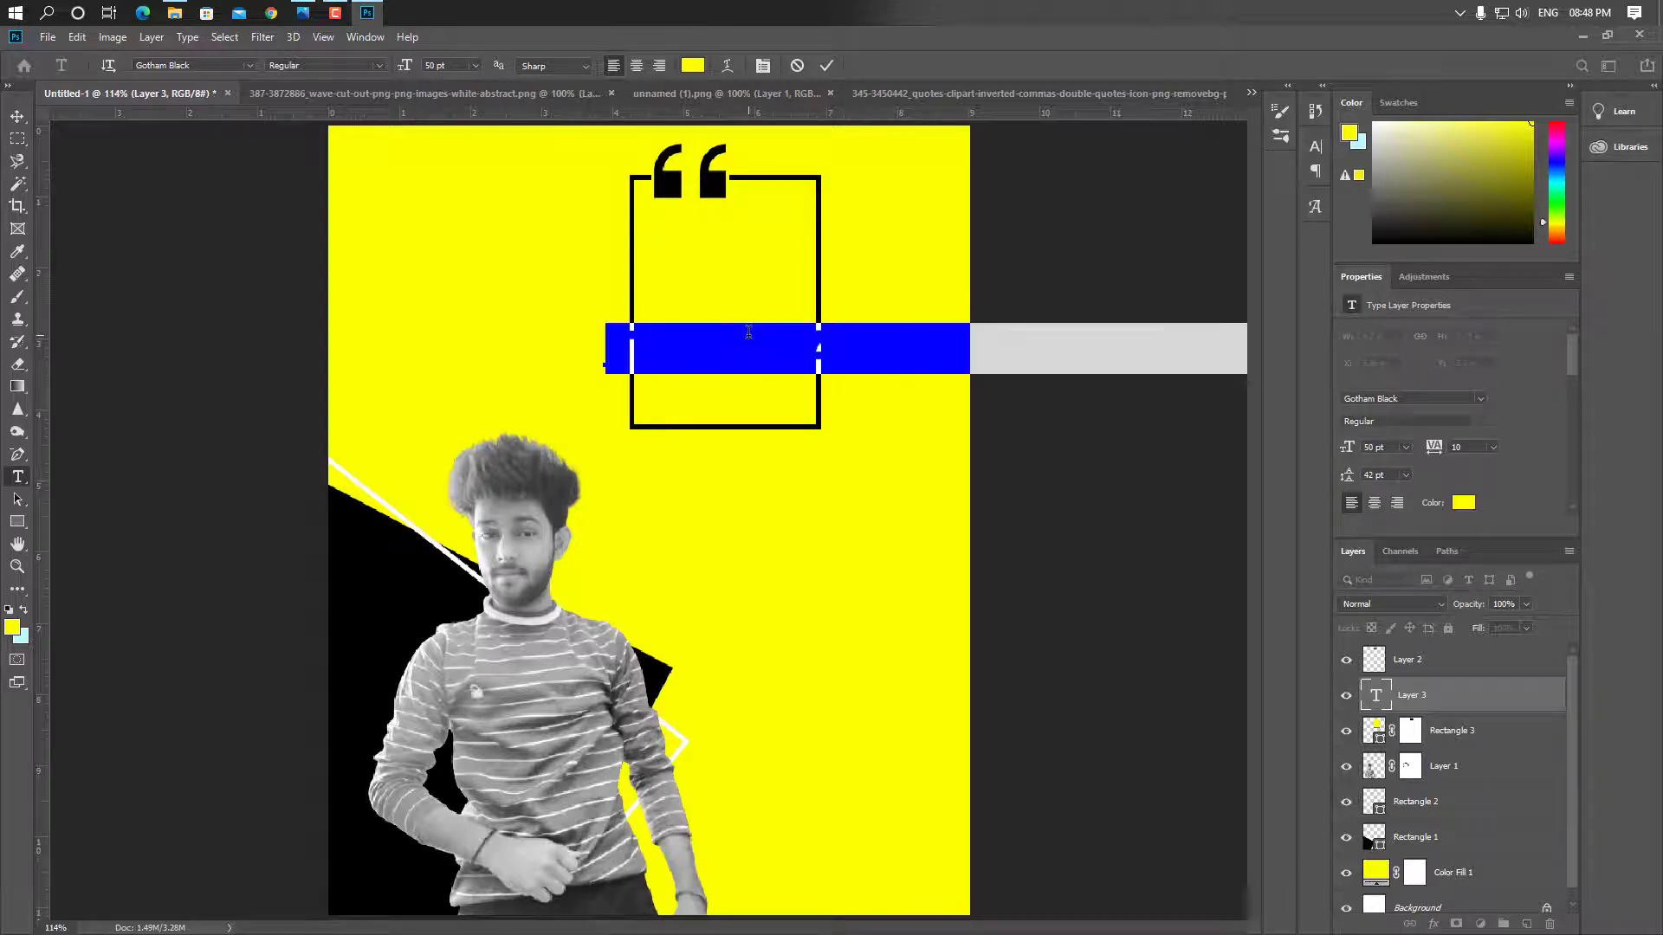
click(1462, 503)
text(000000)
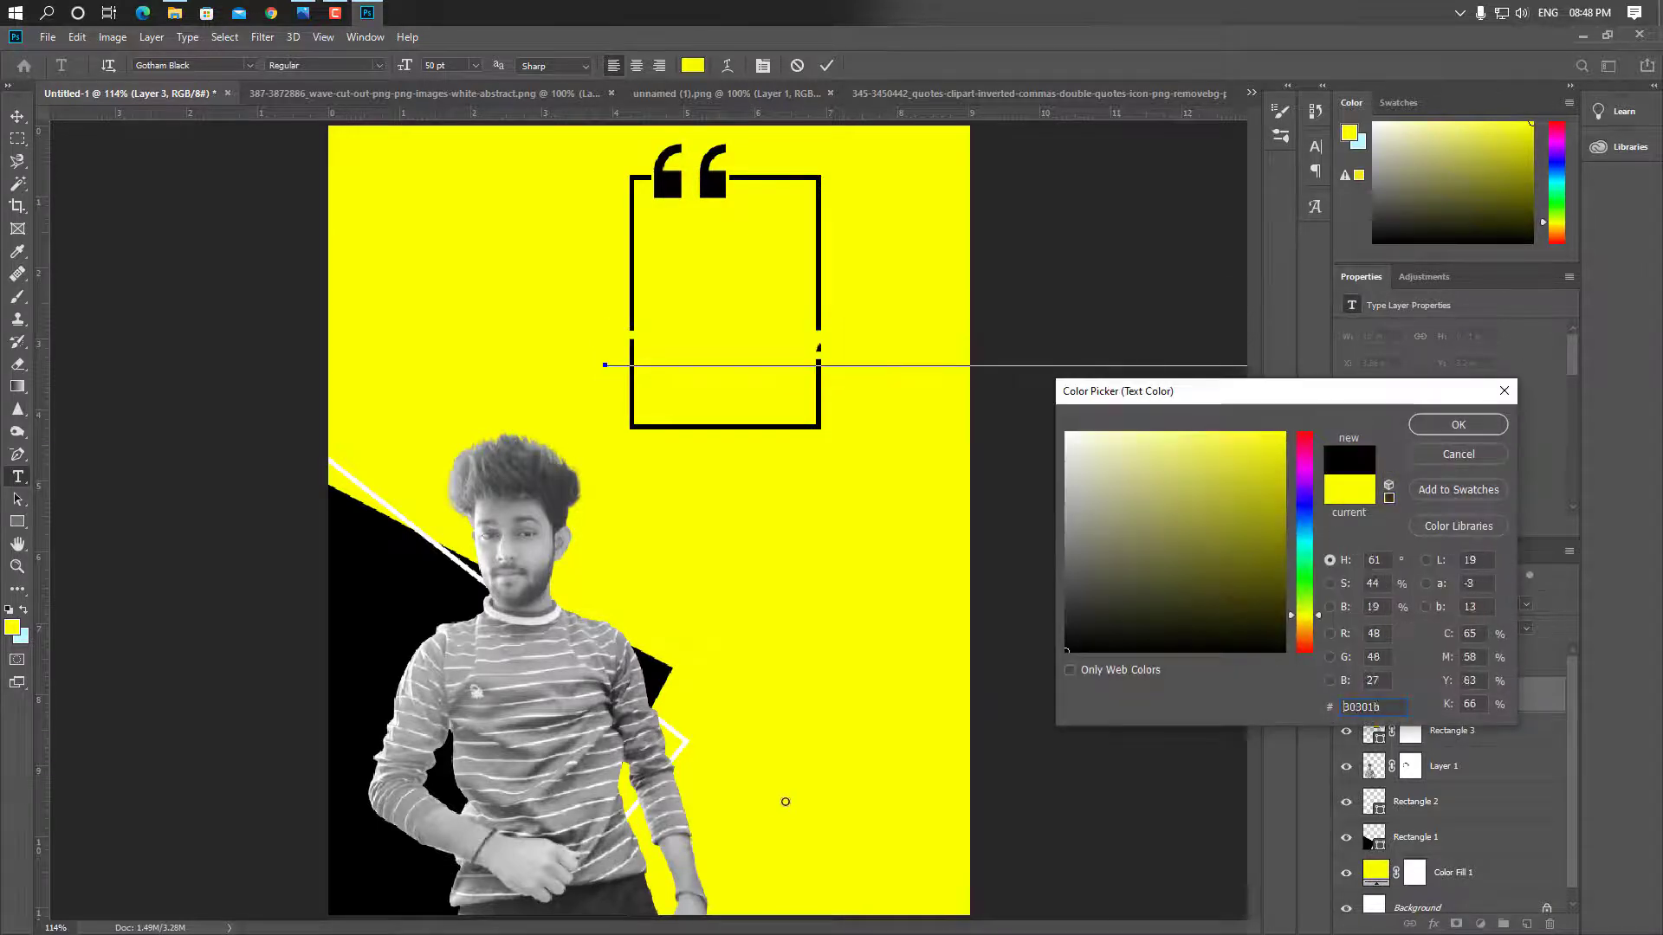
click(1443, 431)
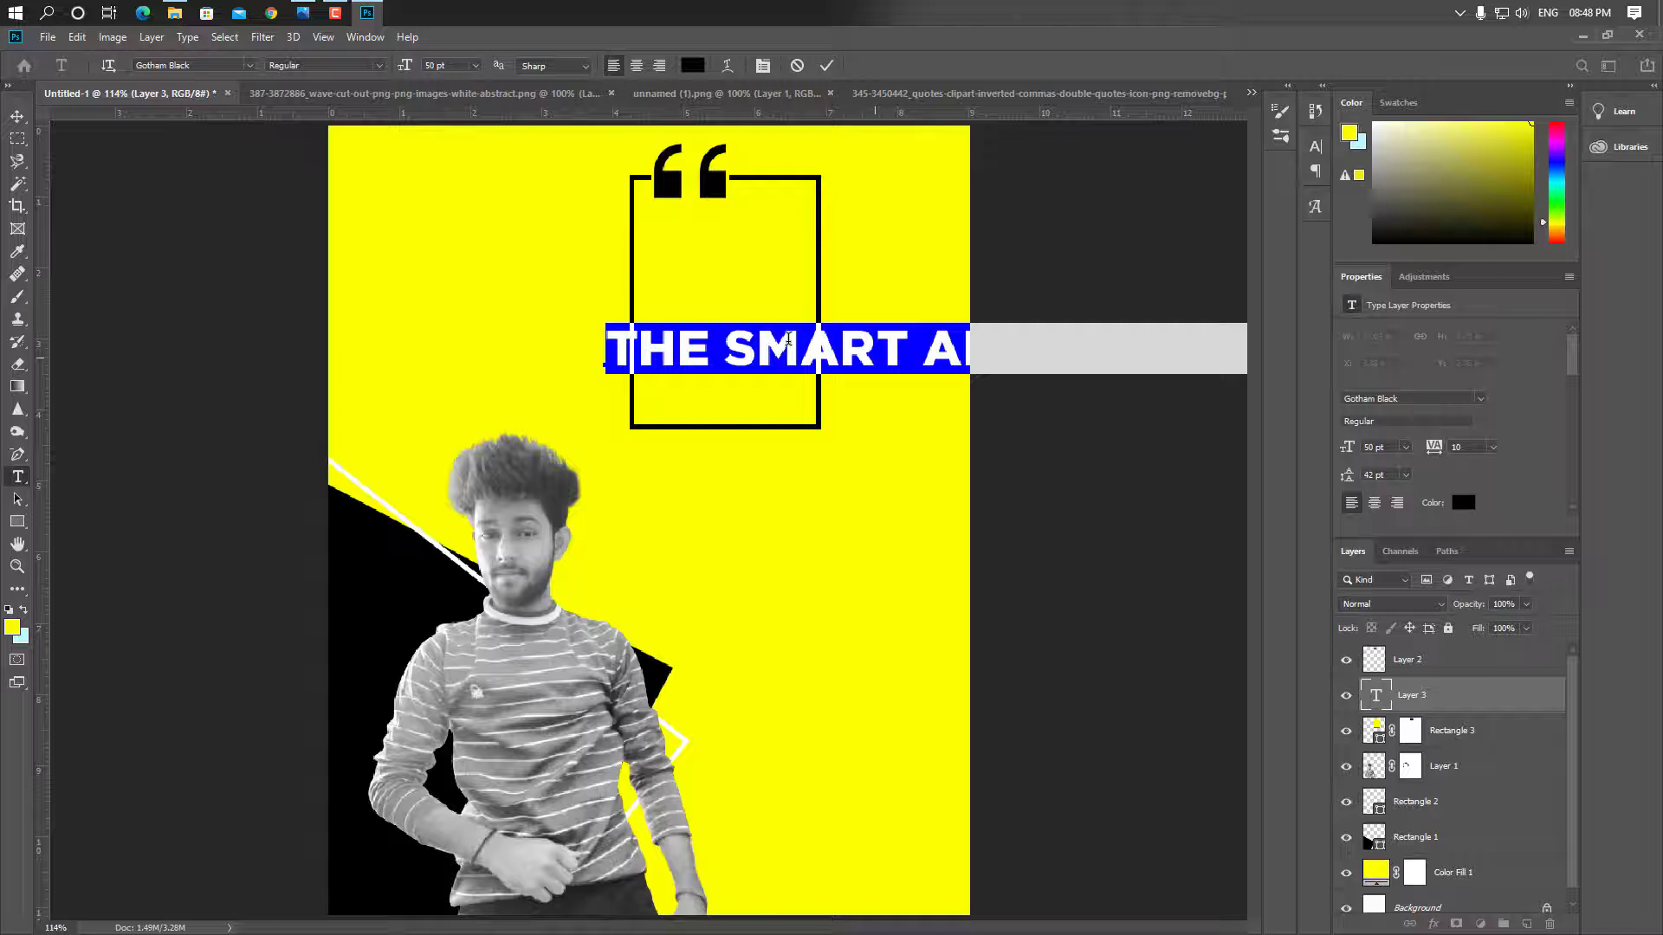
Move the quote left and set it in Resolve-BlackCm with tracking 0
click(15, 117)
drag(689, 350, 500, 347)
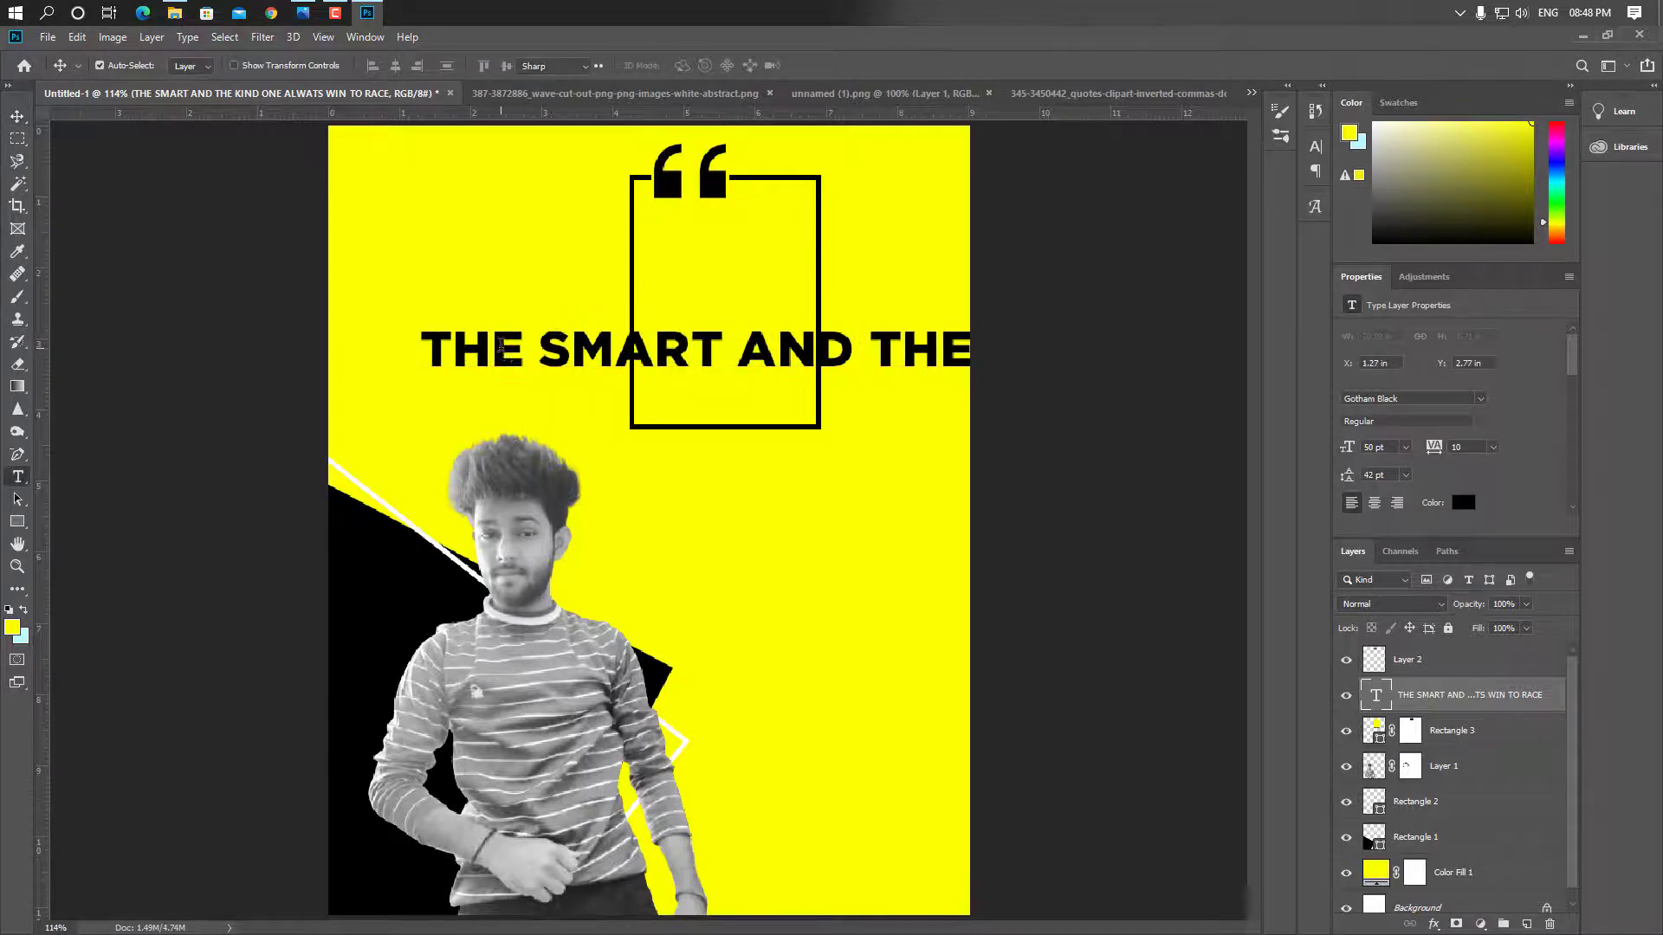
triple_click(500, 346)
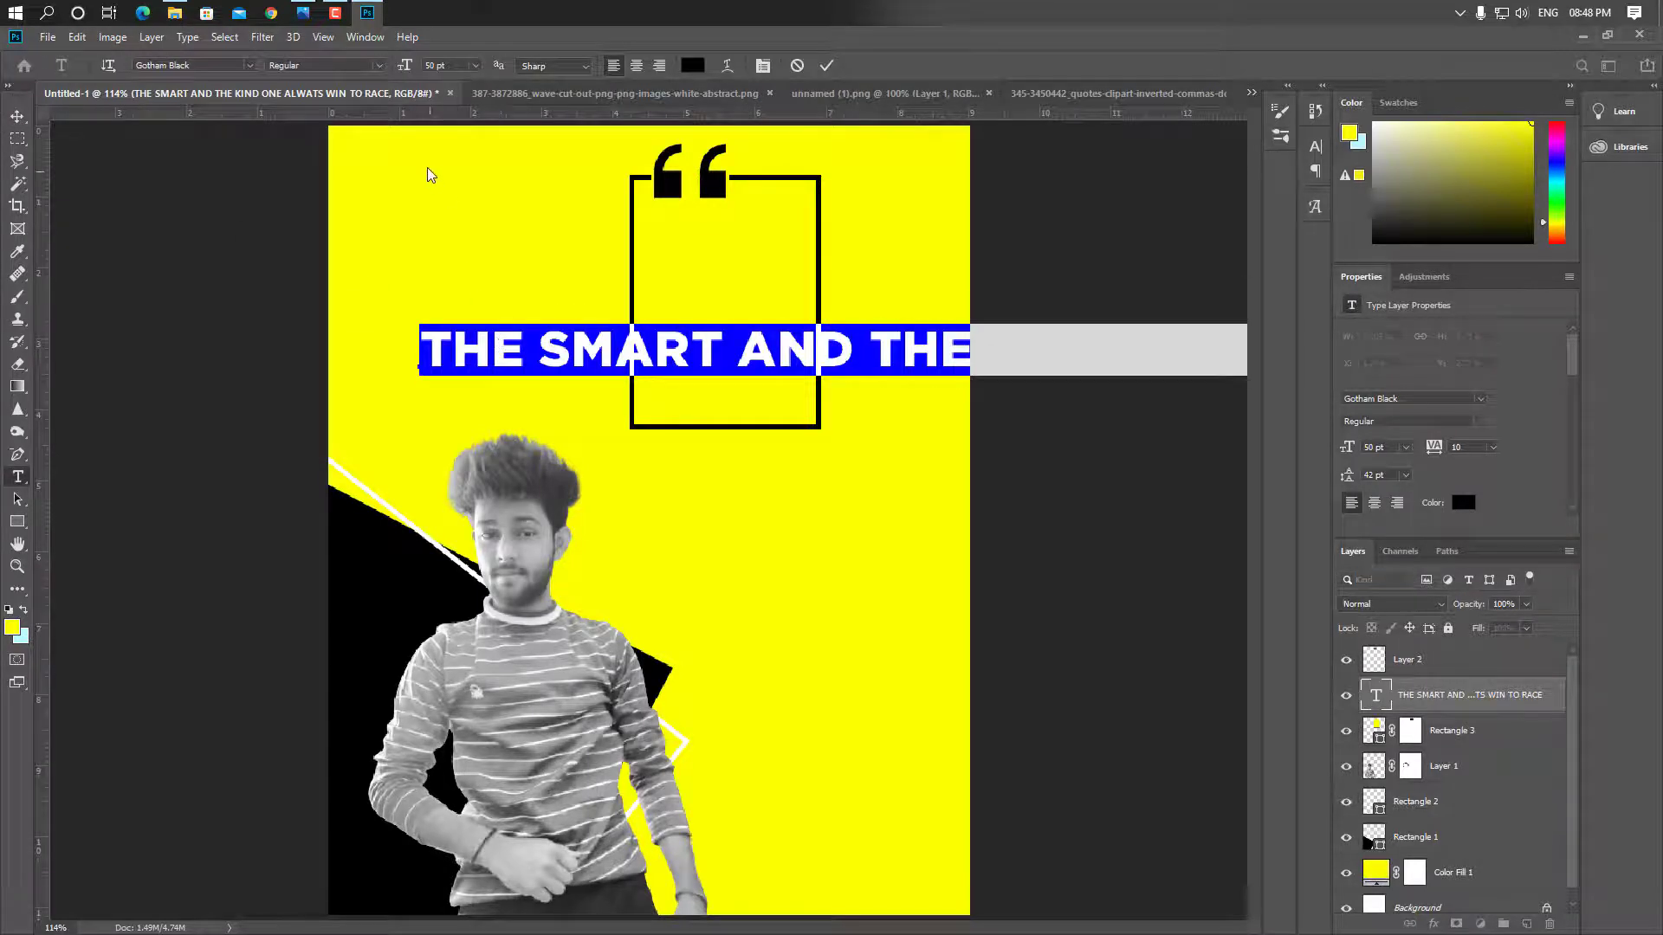
click(249, 65)
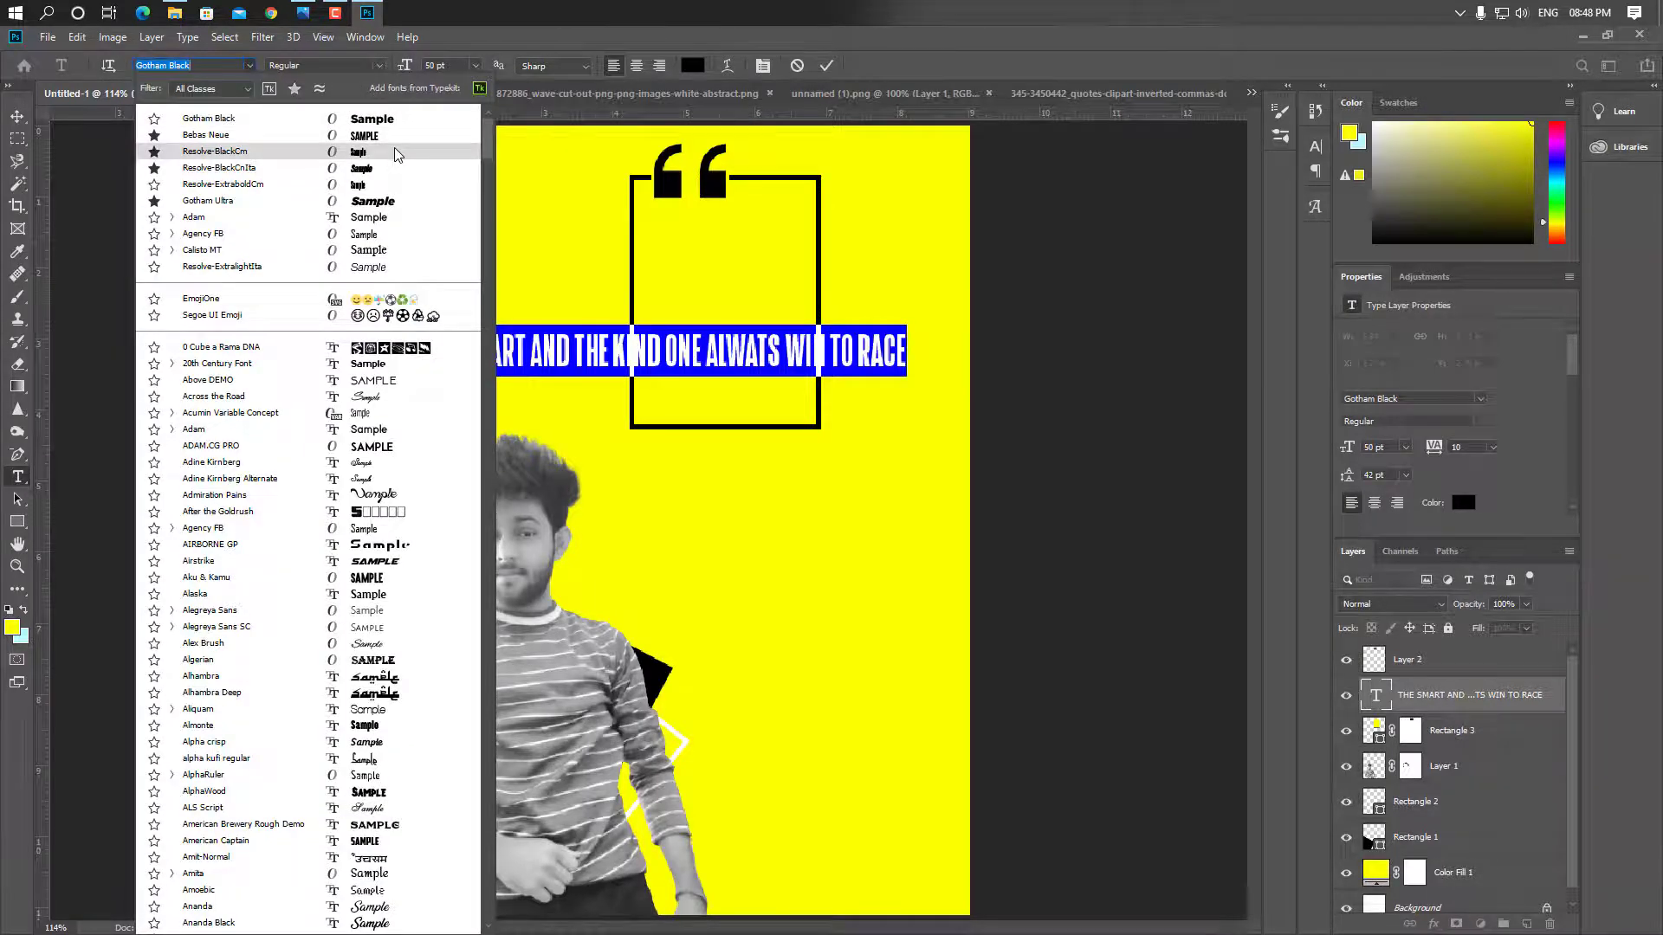
click(394, 153)
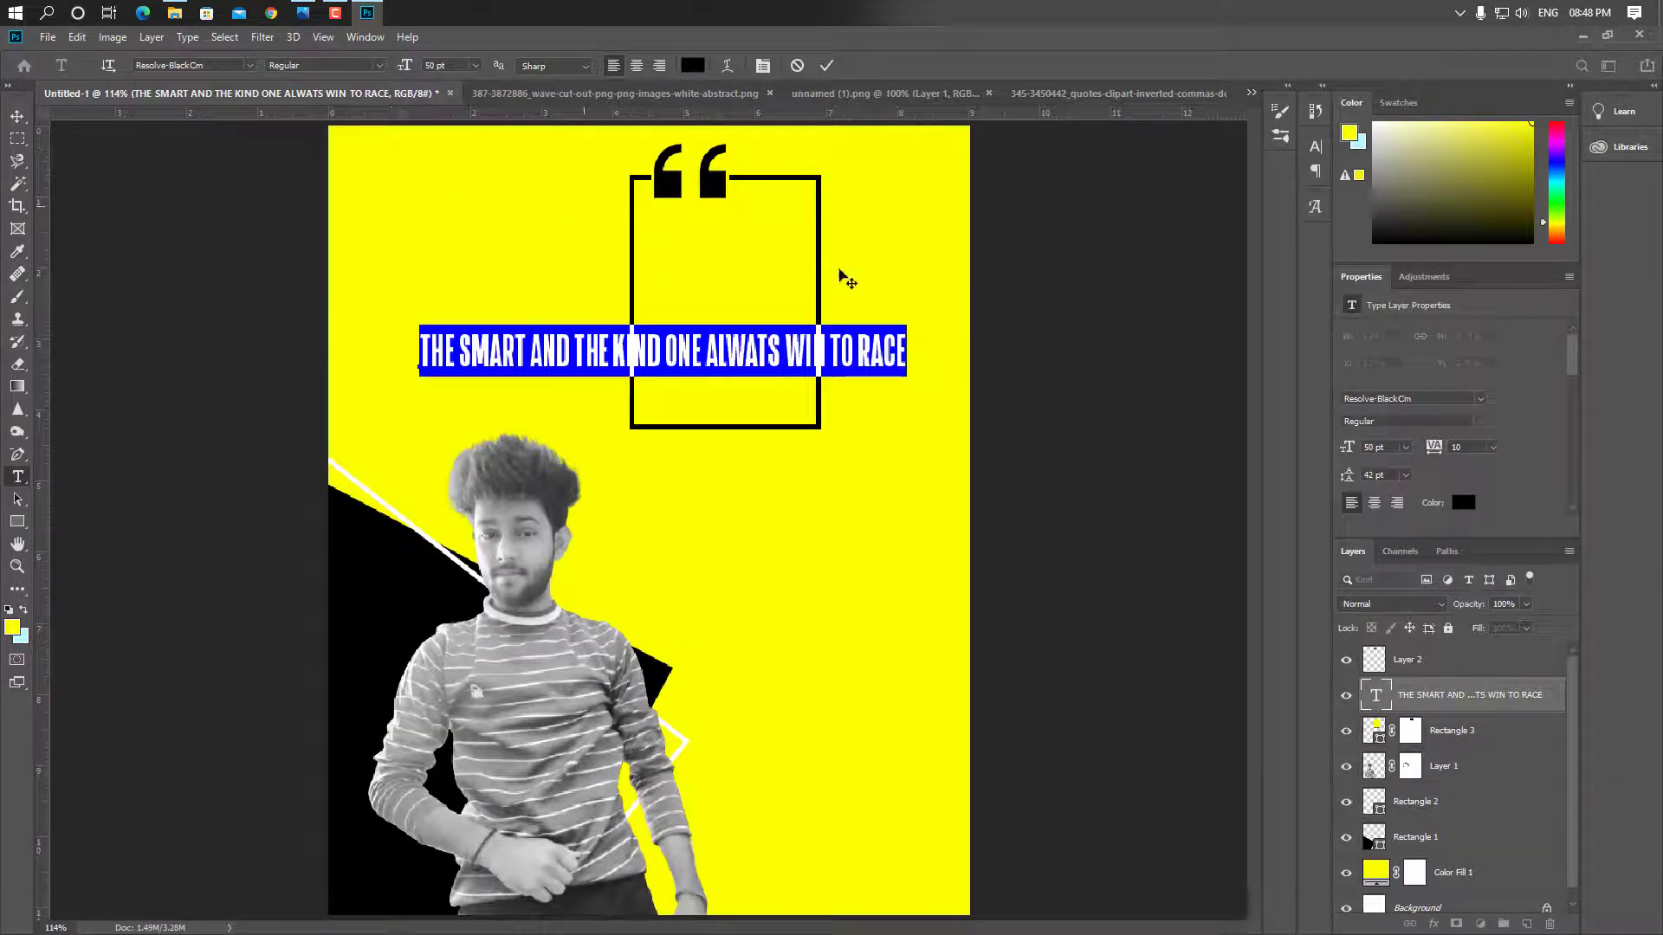
drag(1470, 447, 1350, 440)
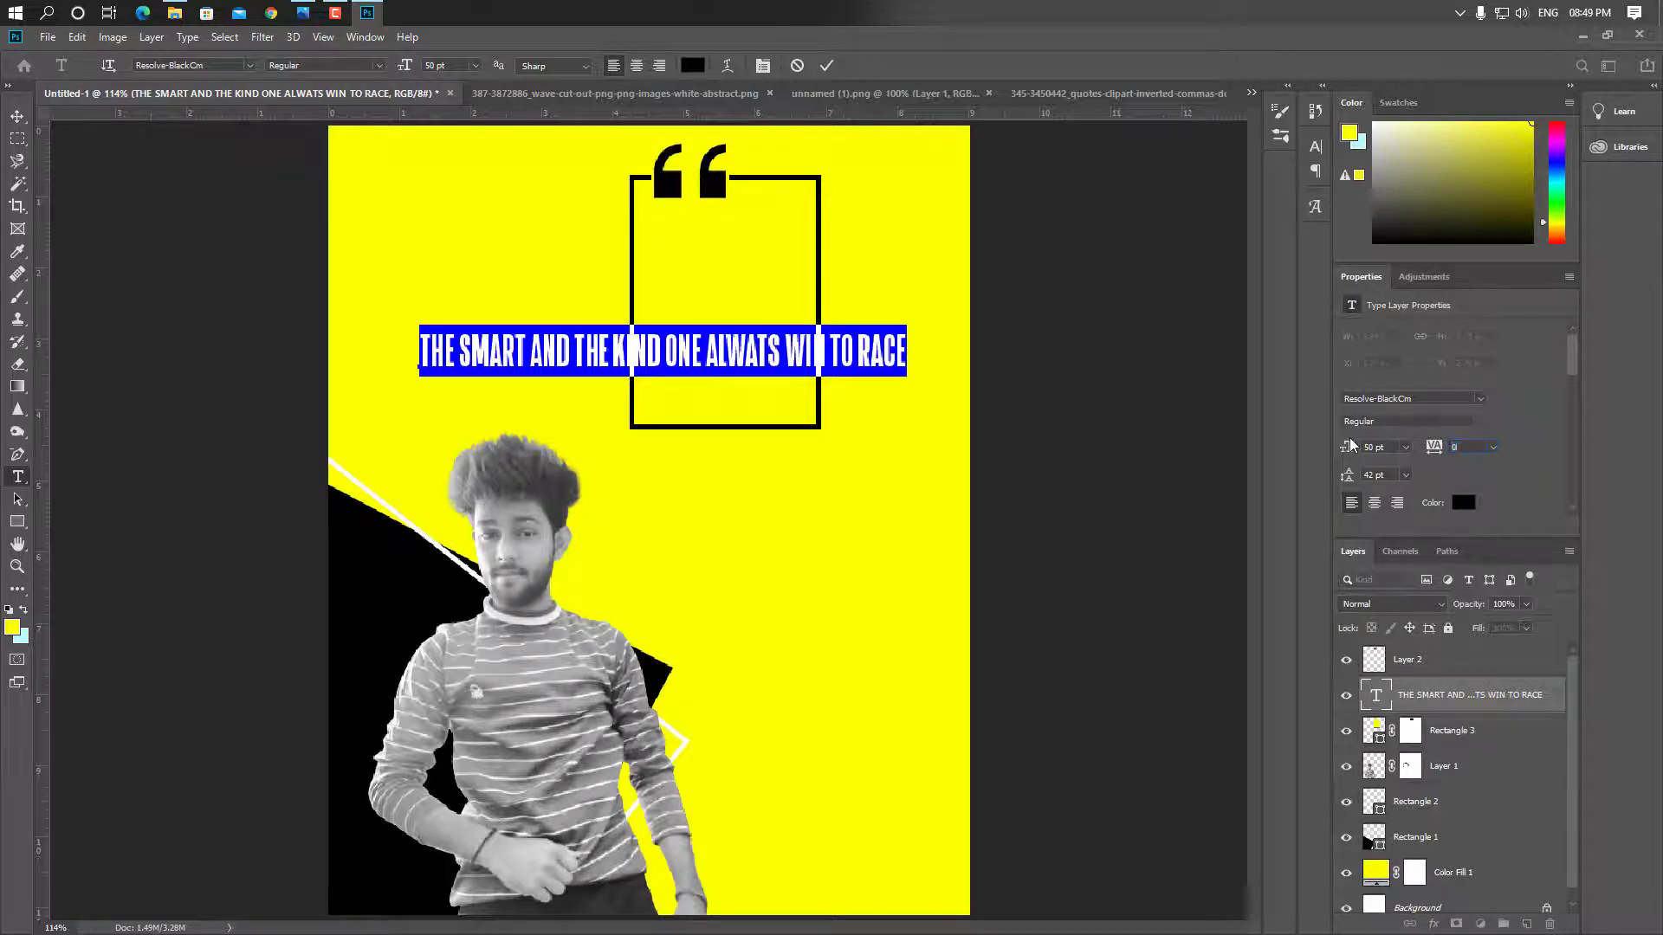
key(Return)
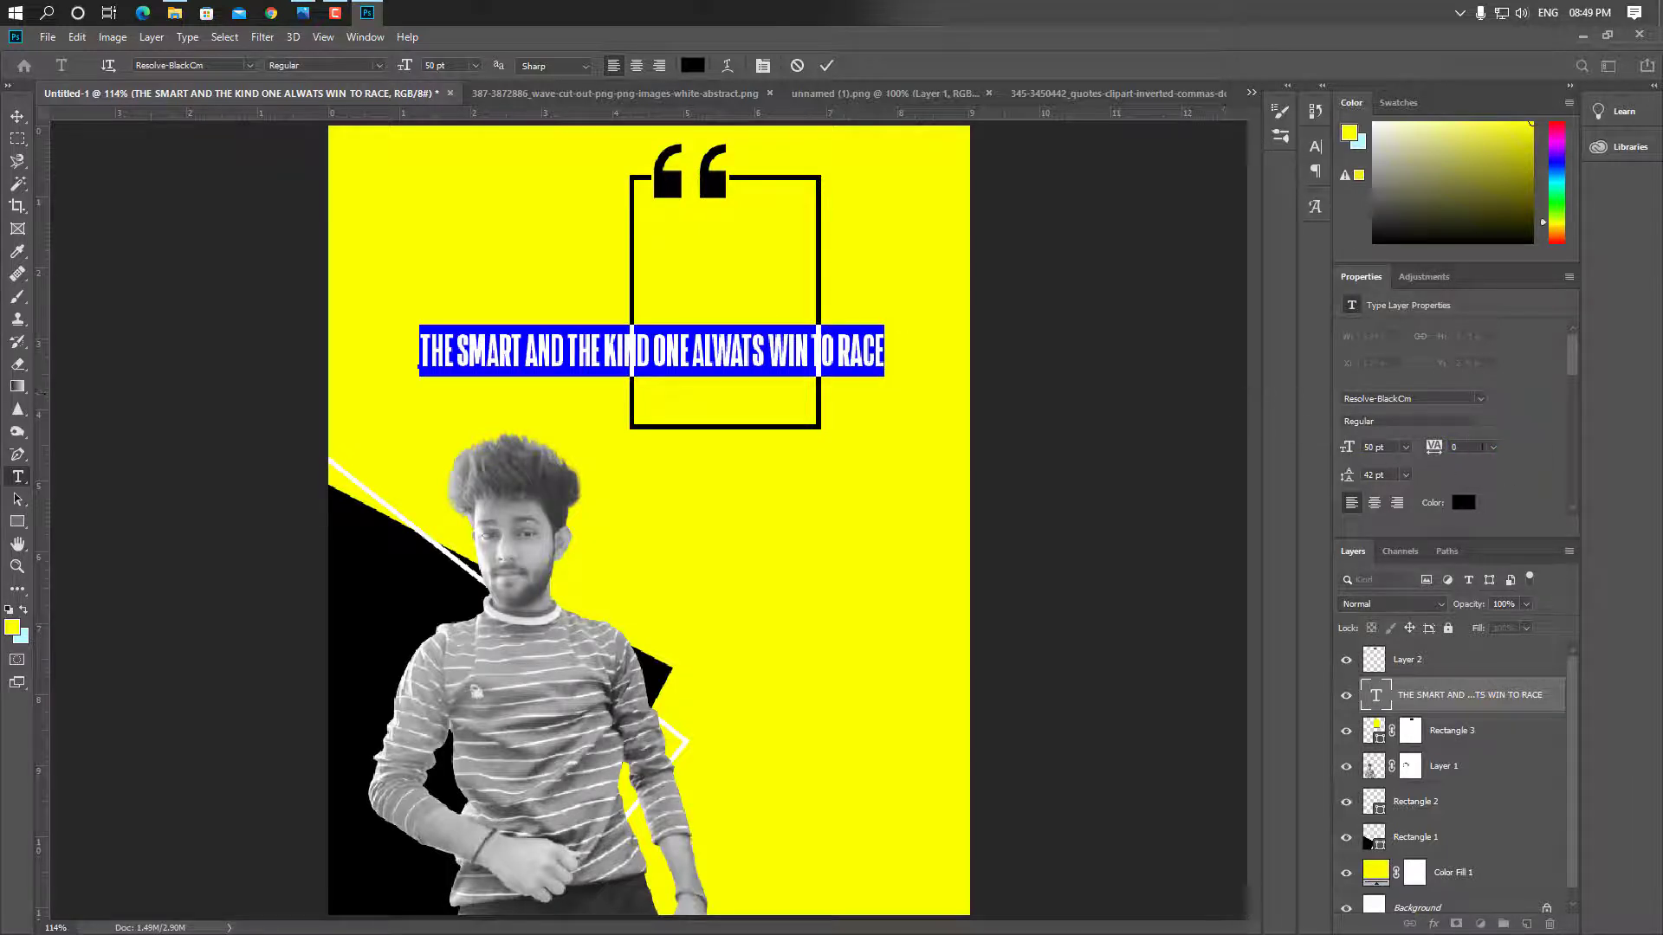
Set the quote's tracking to 10 and reposition it while zooming in
text(0)
key(Return)
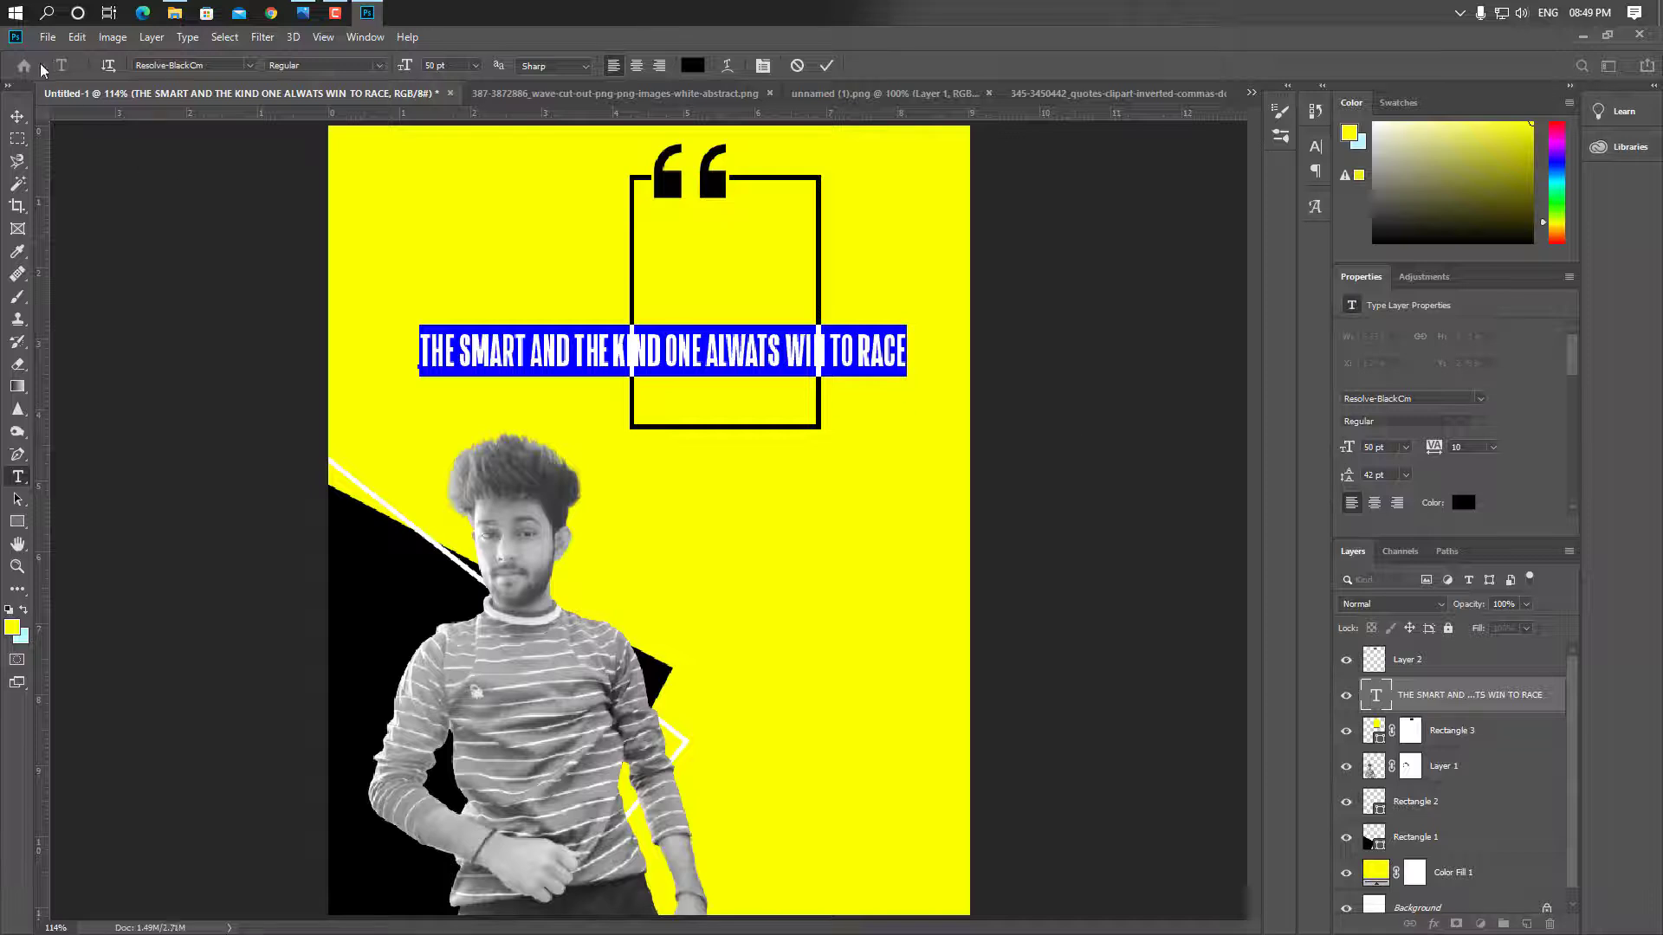
click(17, 116)
drag(564, 349, 483, 676)
key(ctrl+plus)
key(ctrl+plus)
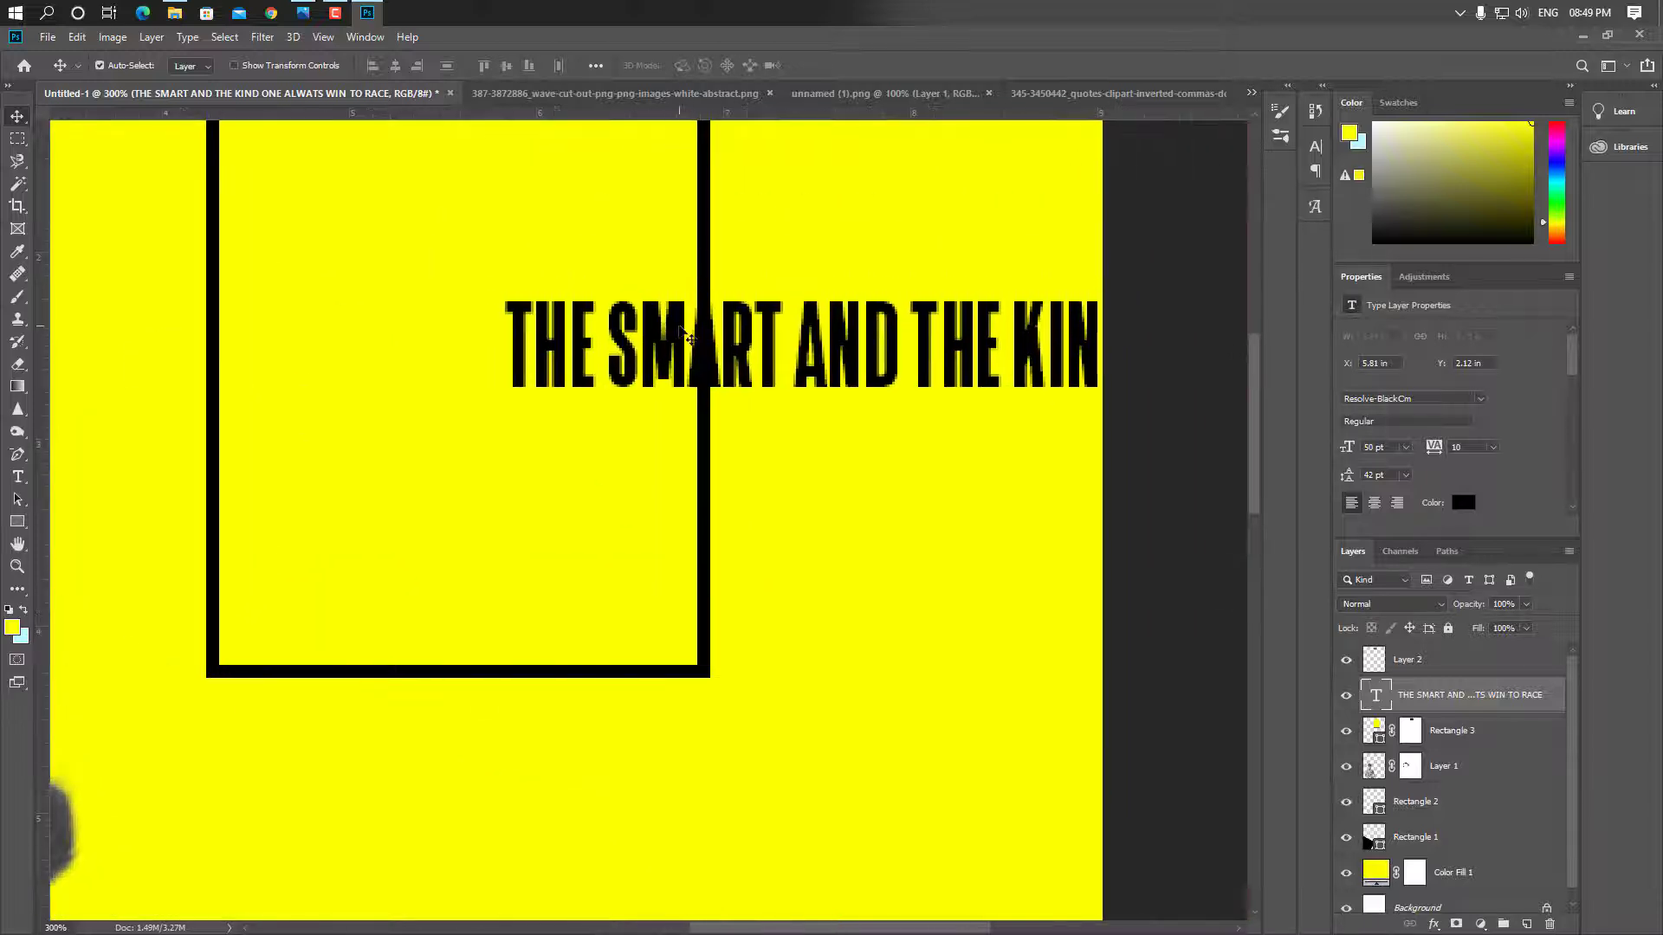
drag(687, 337, 630, 295)
Break the quote into five lines after SMART, THE, ONE and WIN
key(t)
click(732, 292)
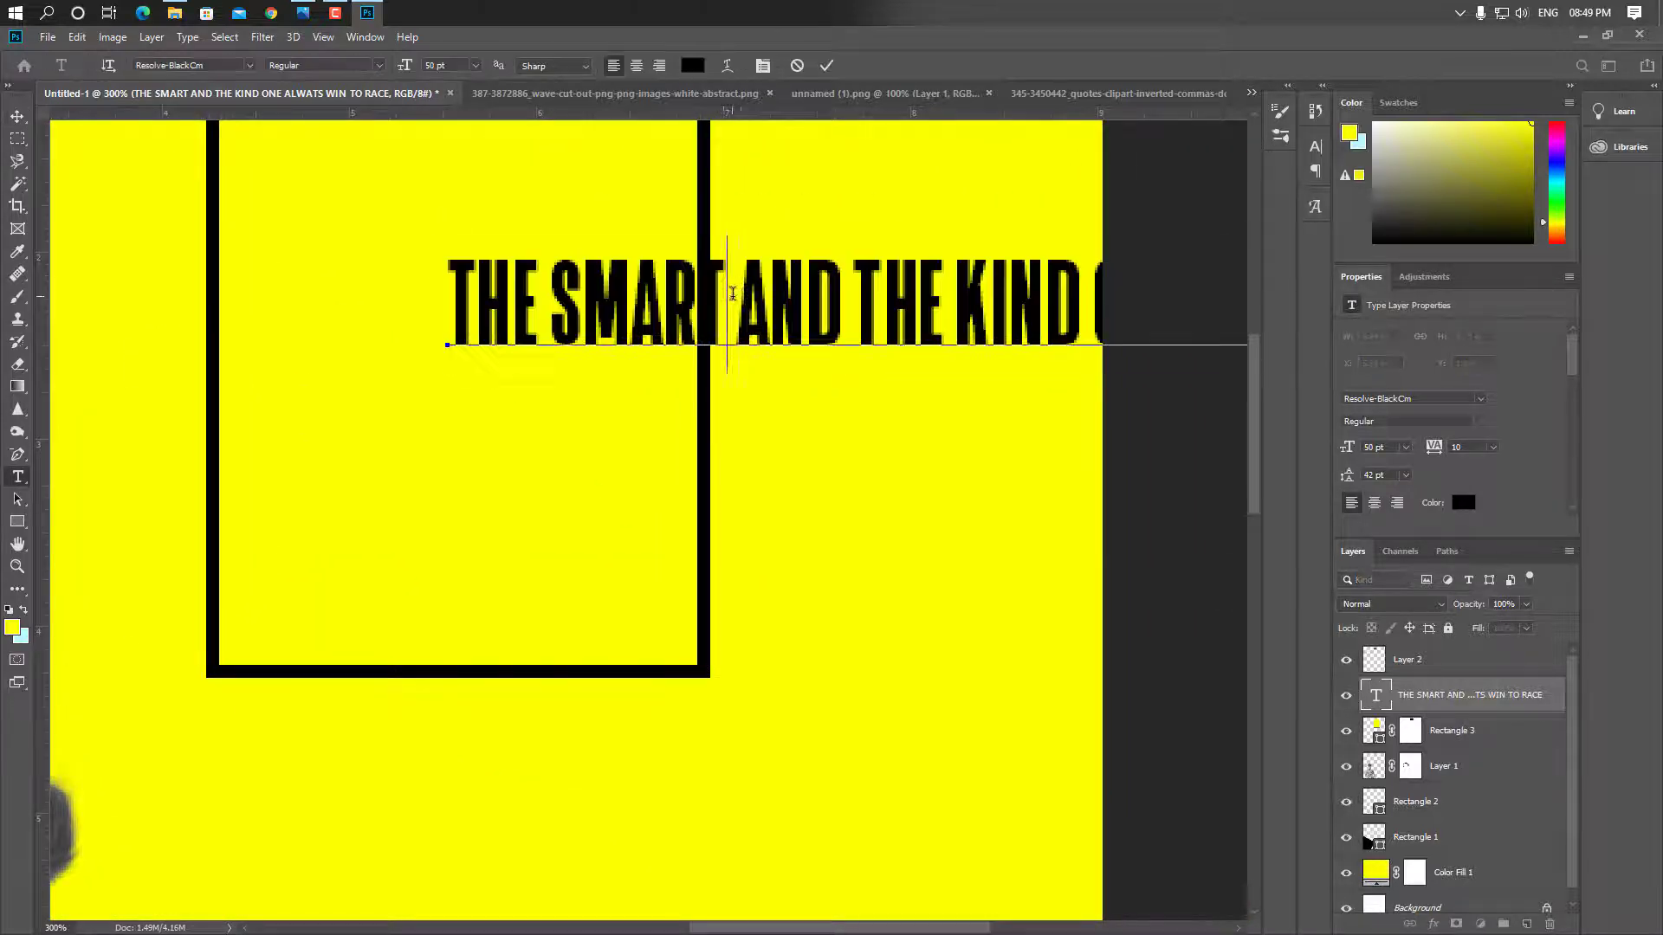
key(Delete)
key(Return)
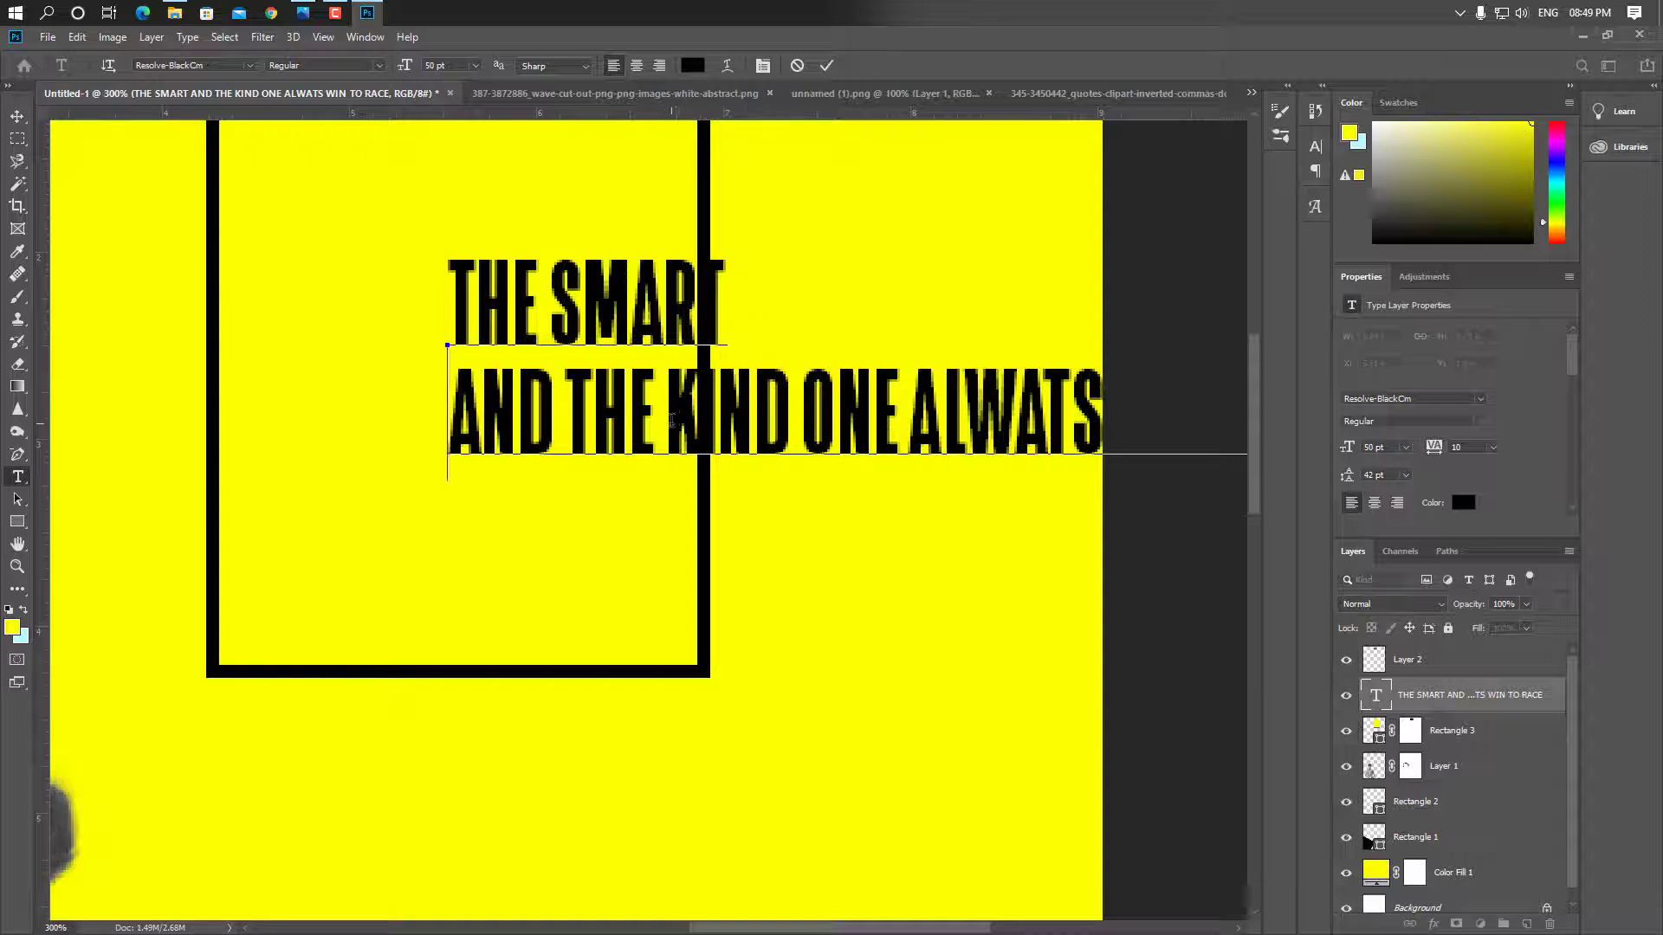
click(672, 420)
key(BackSpace)
key(Return)
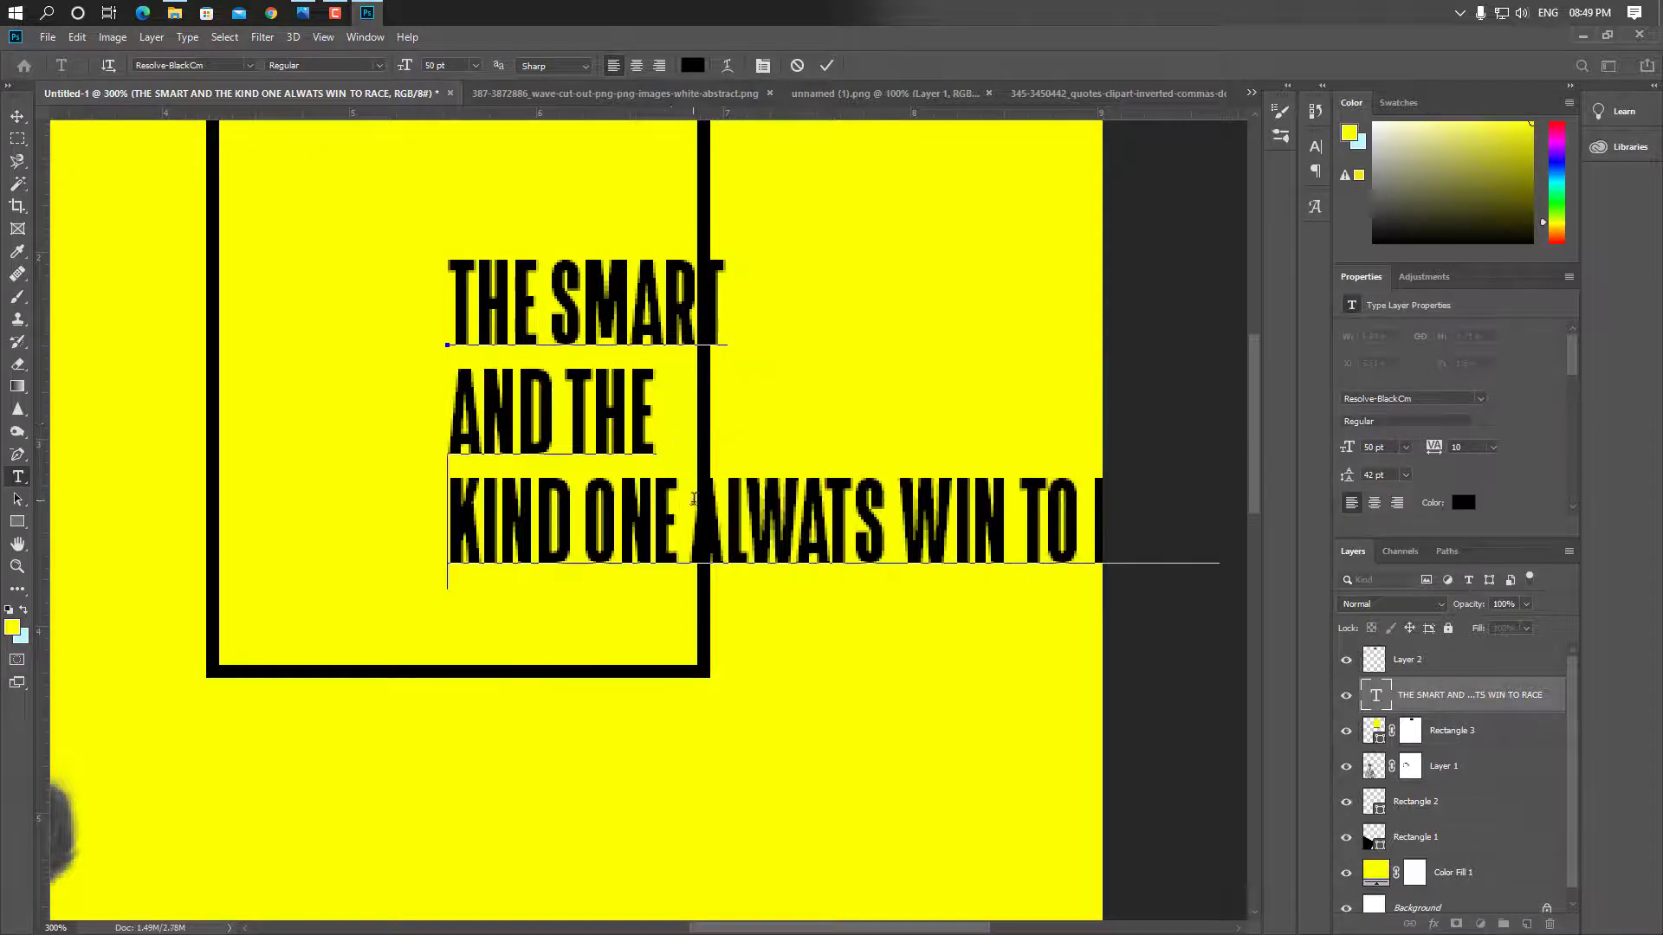
click(703, 511)
key(BackSpace)
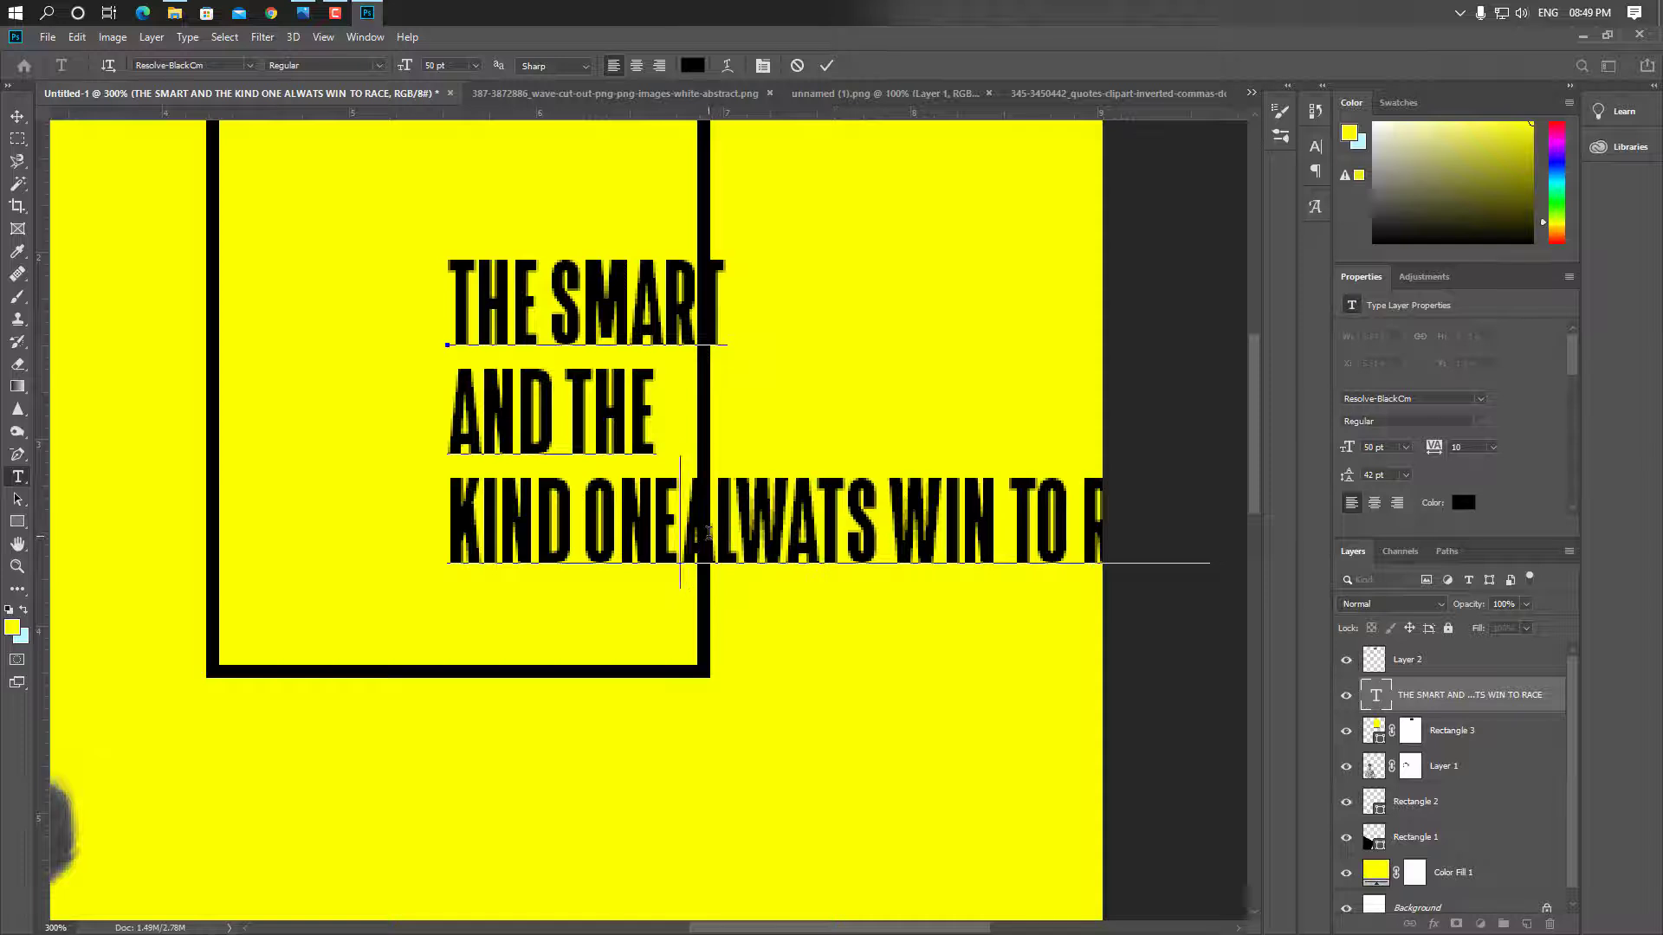
key(Return)
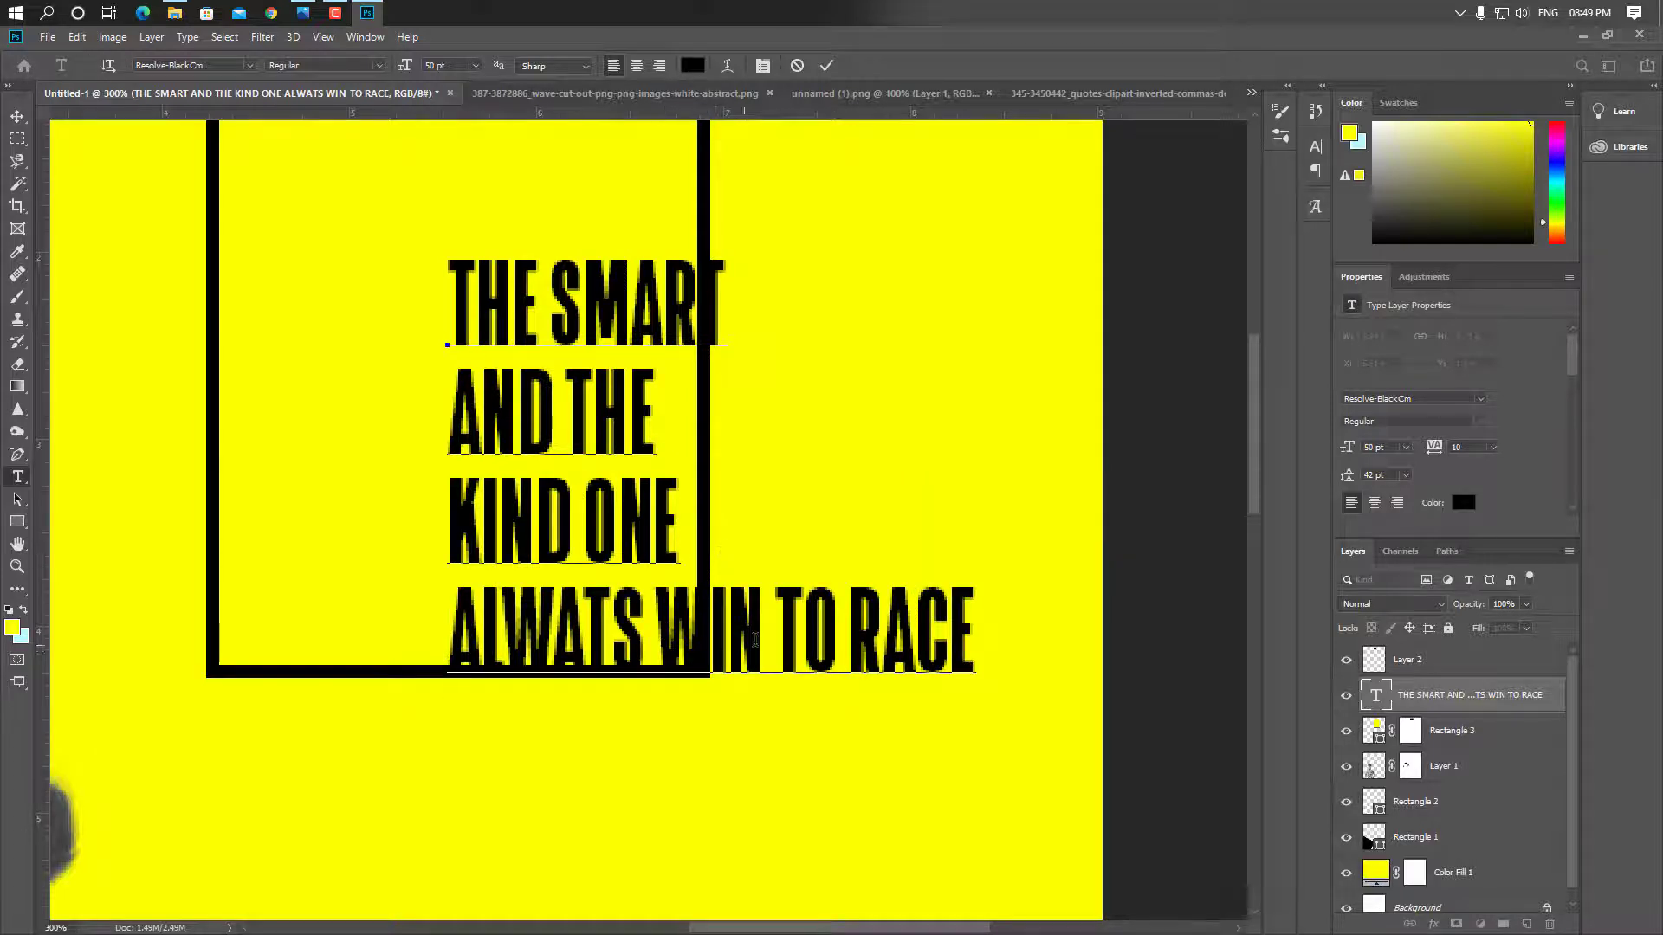
click(785, 620)
key(Left)
key(Return)
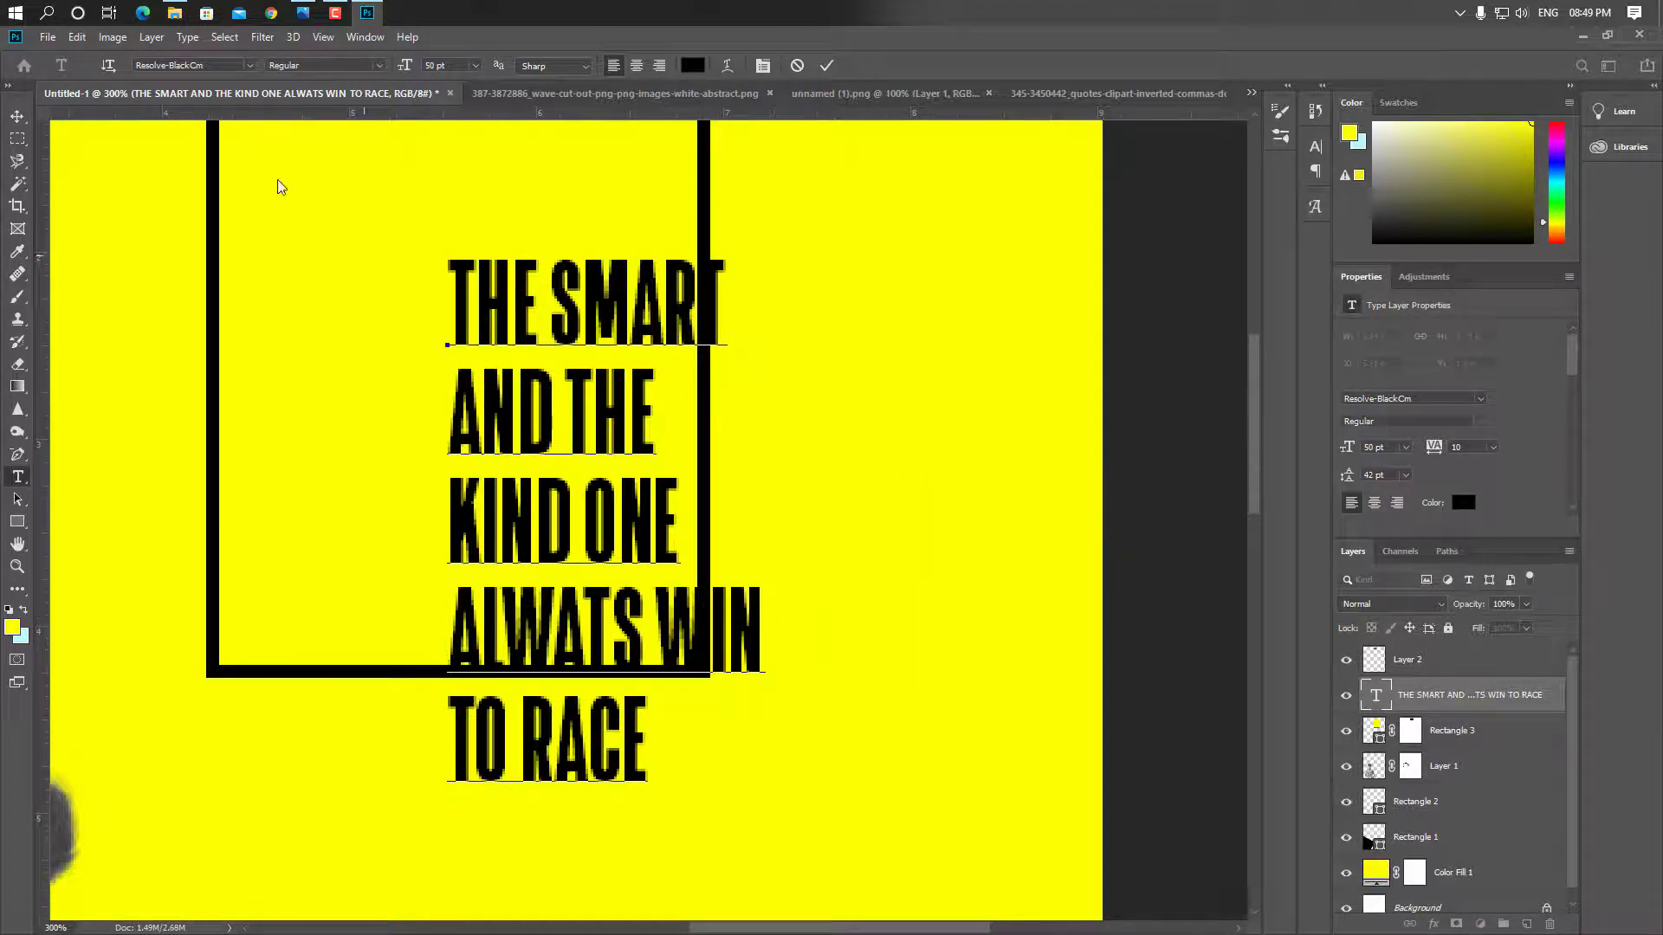
Move the stacked five-line quote so it straddles the frame's right edge
click(17, 115)
drag(530, 415, 508, 442)
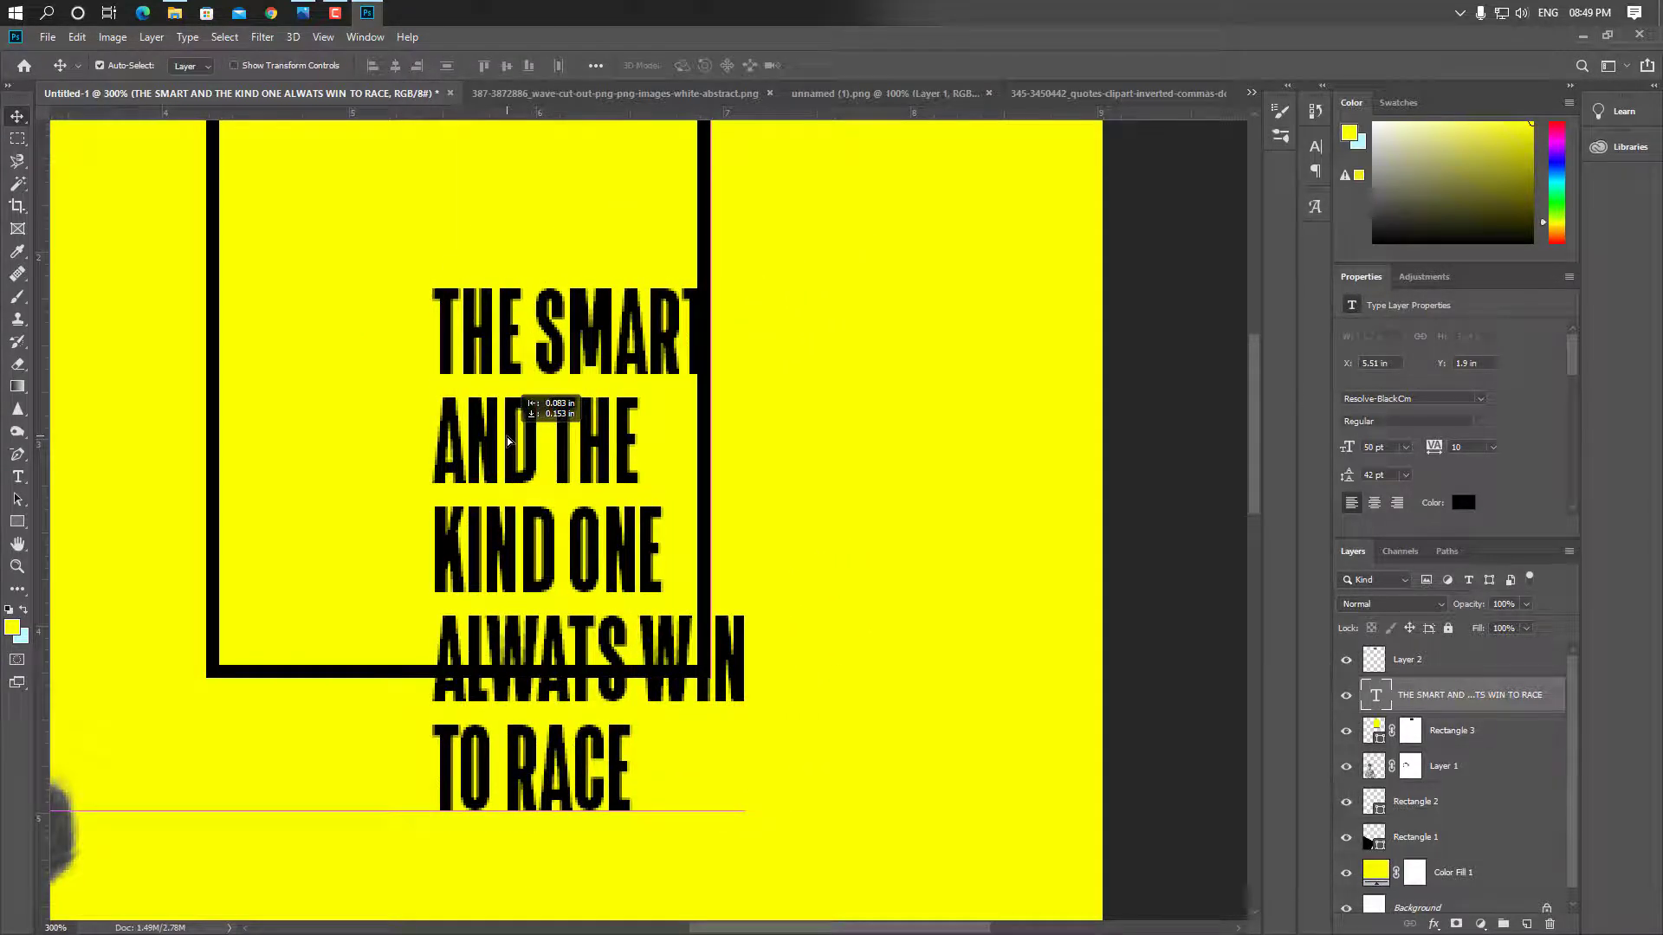
drag(508, 441, 634, 365)
key(ctrl+minus)
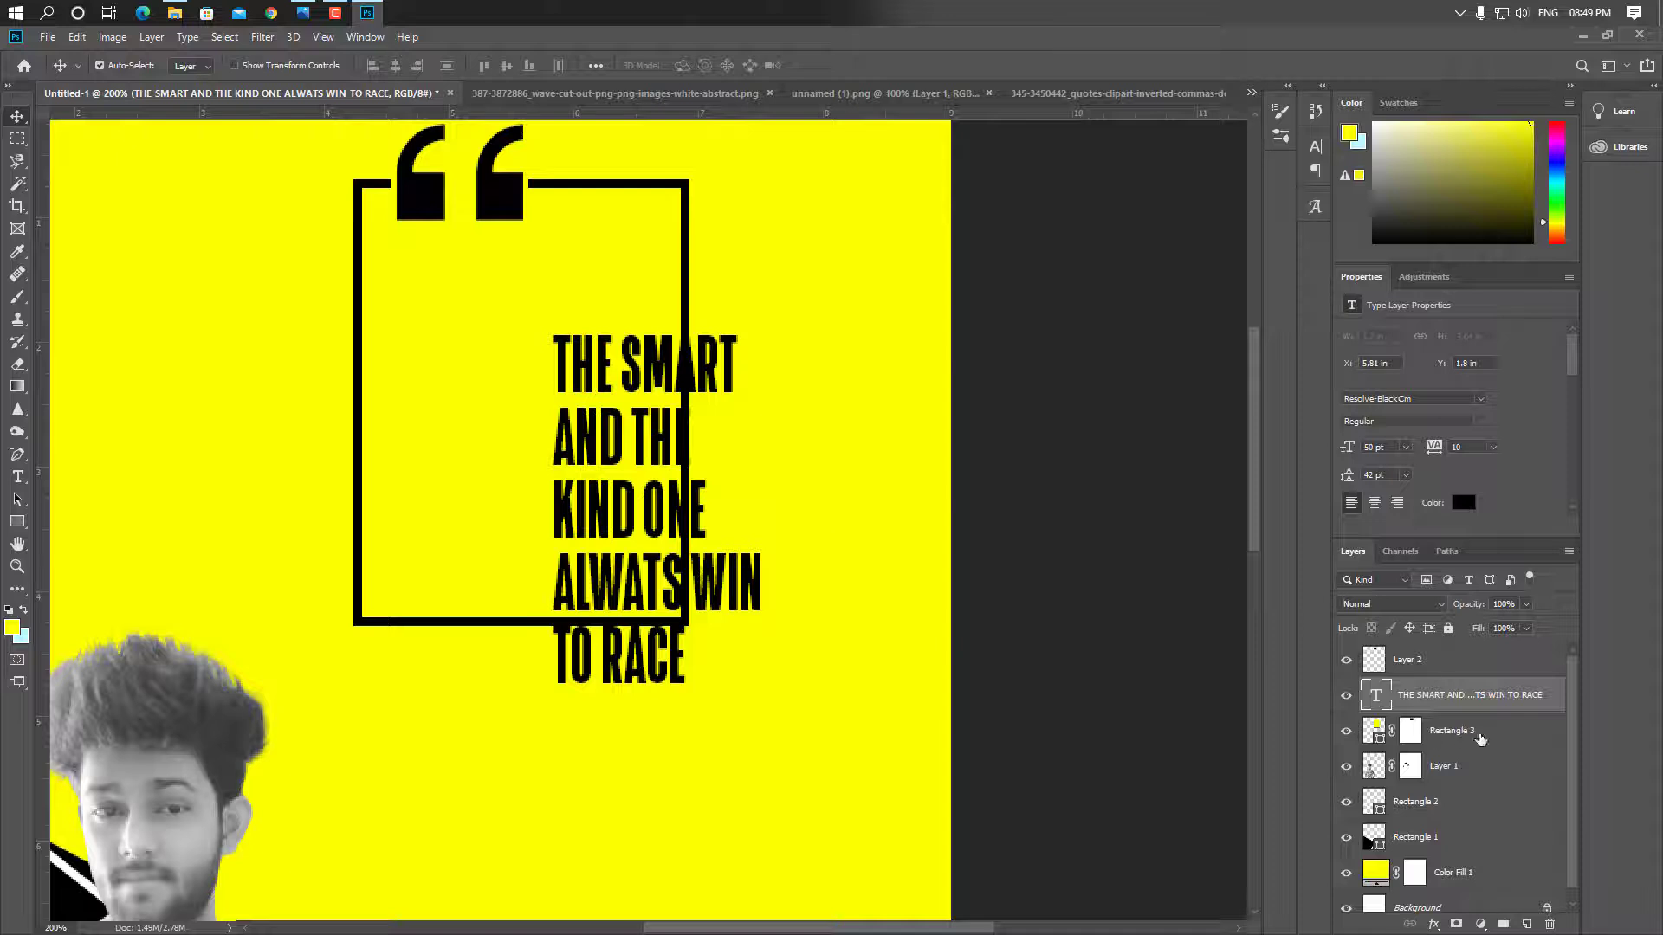
Draw a yellow 131 × 207 px rectangle with no outline over the quote text
click(1480, 738)
click(809, 378)
click(1407, 663)
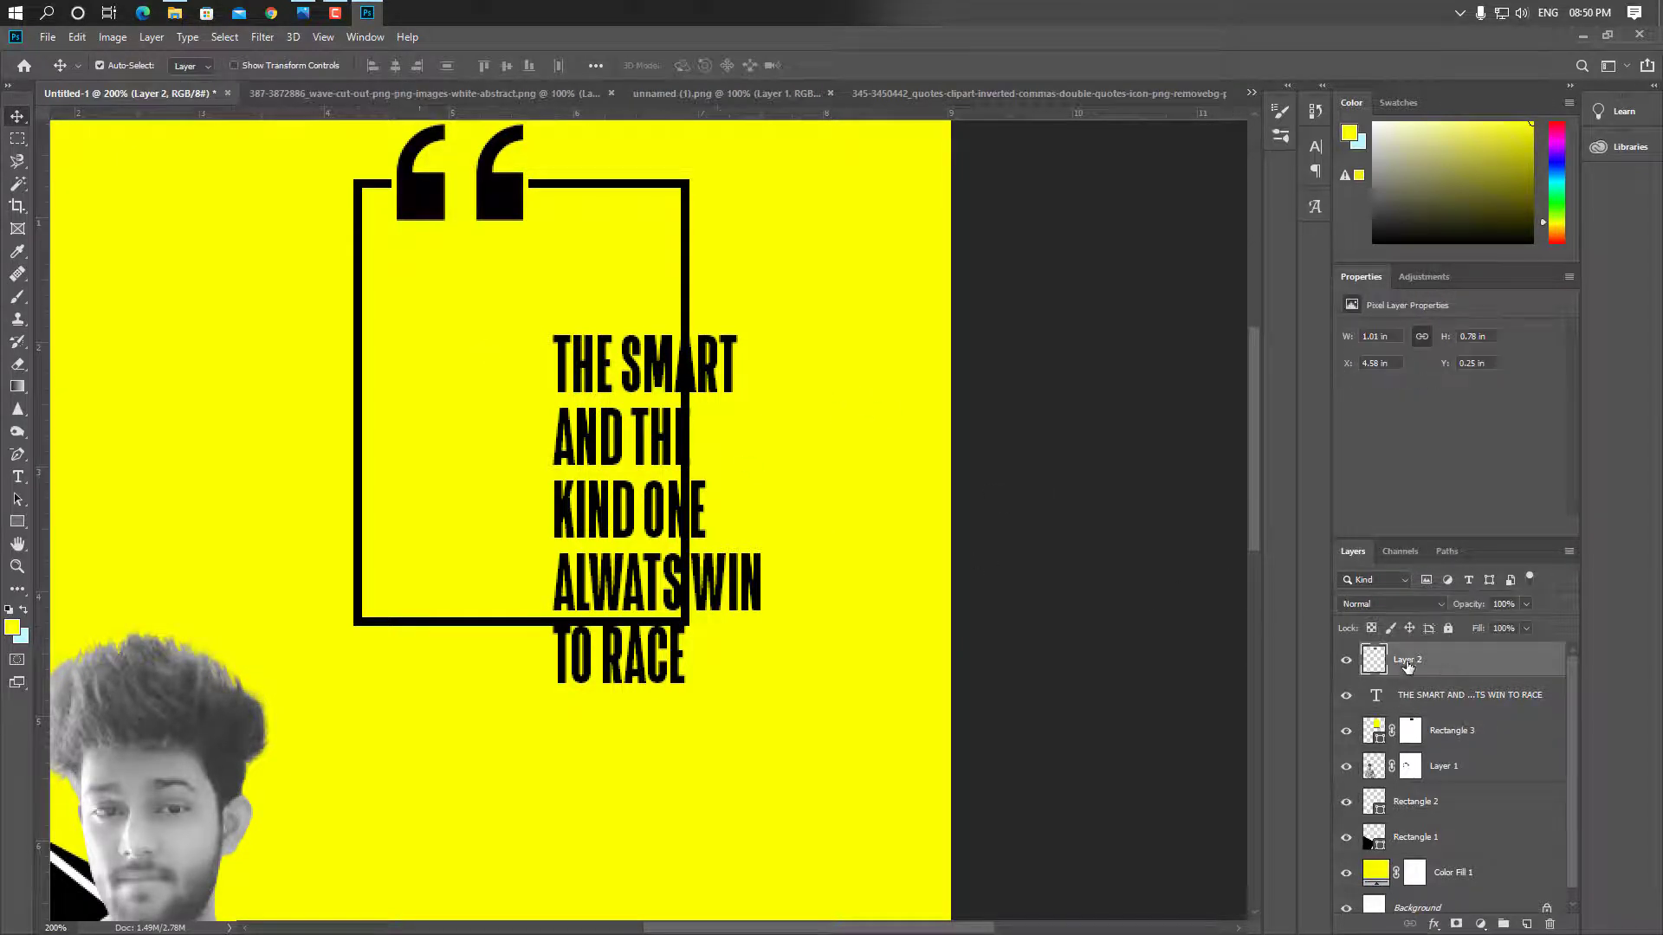
click(18, 522)
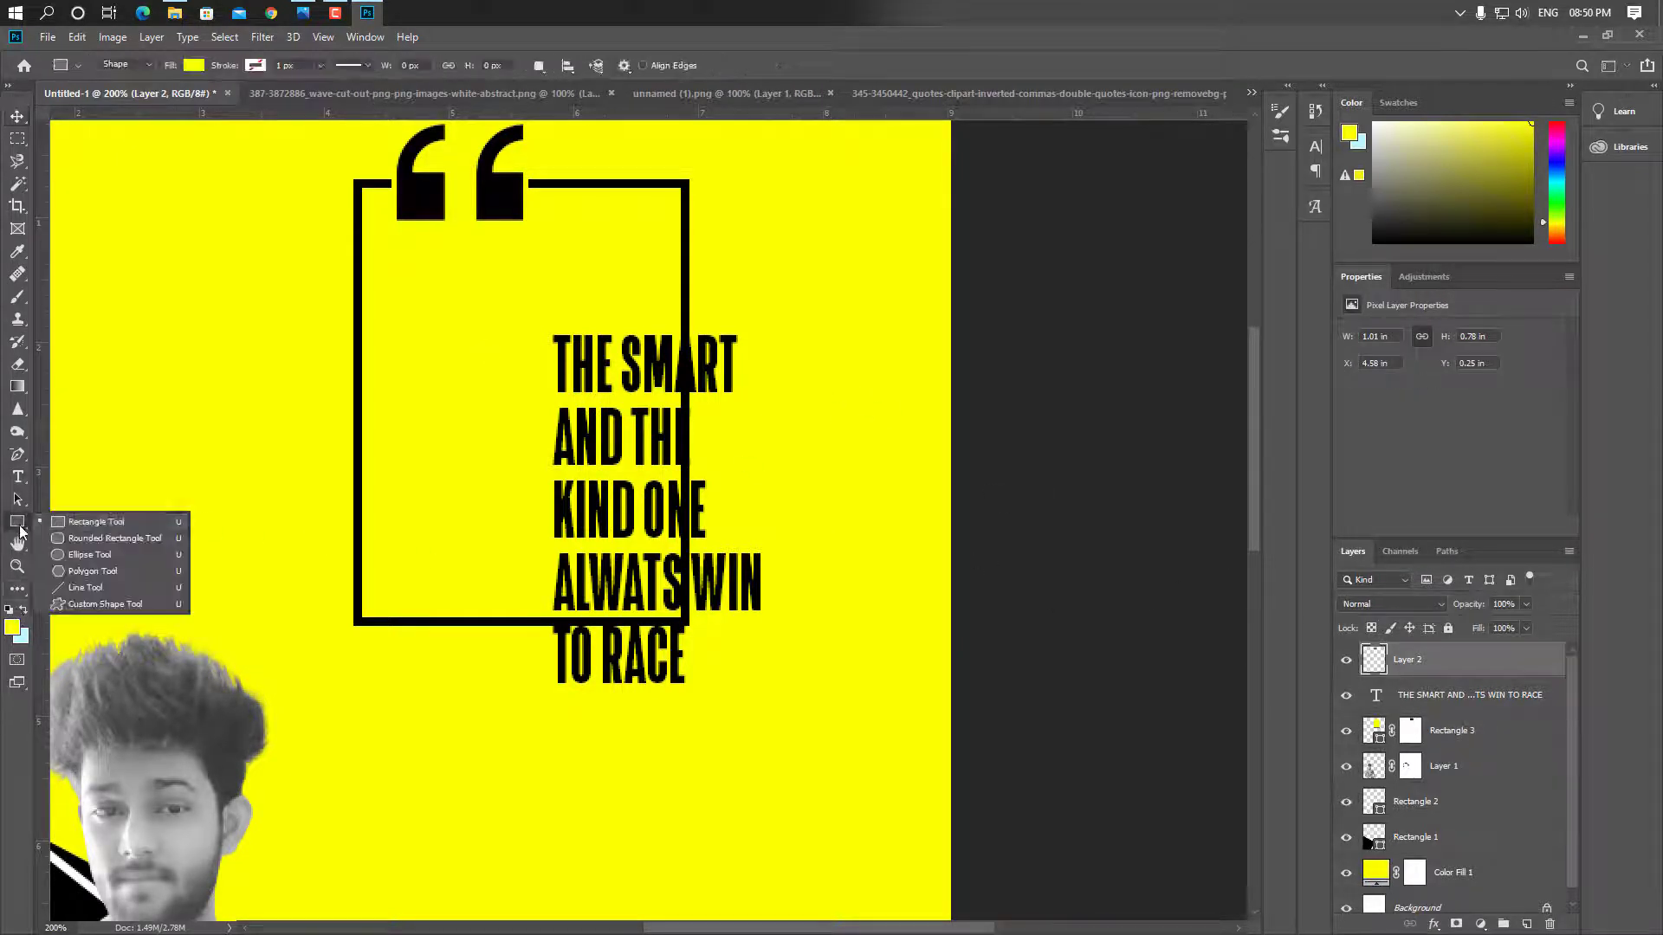
click(95, 522)
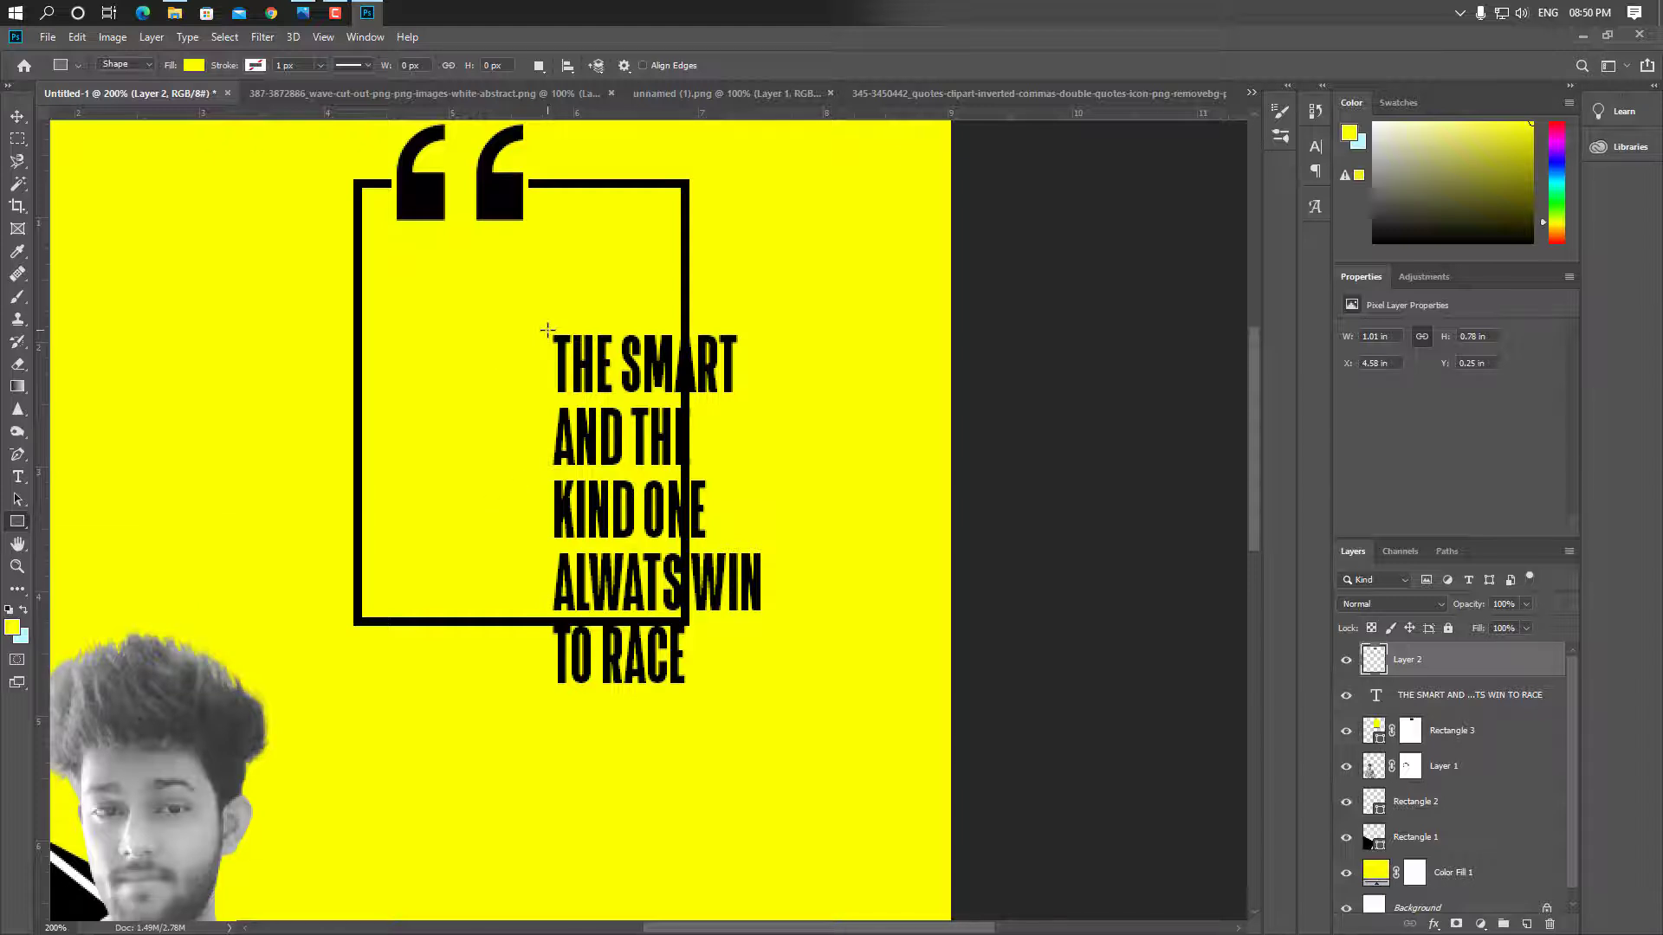
drag(544, 332, 770, 689)
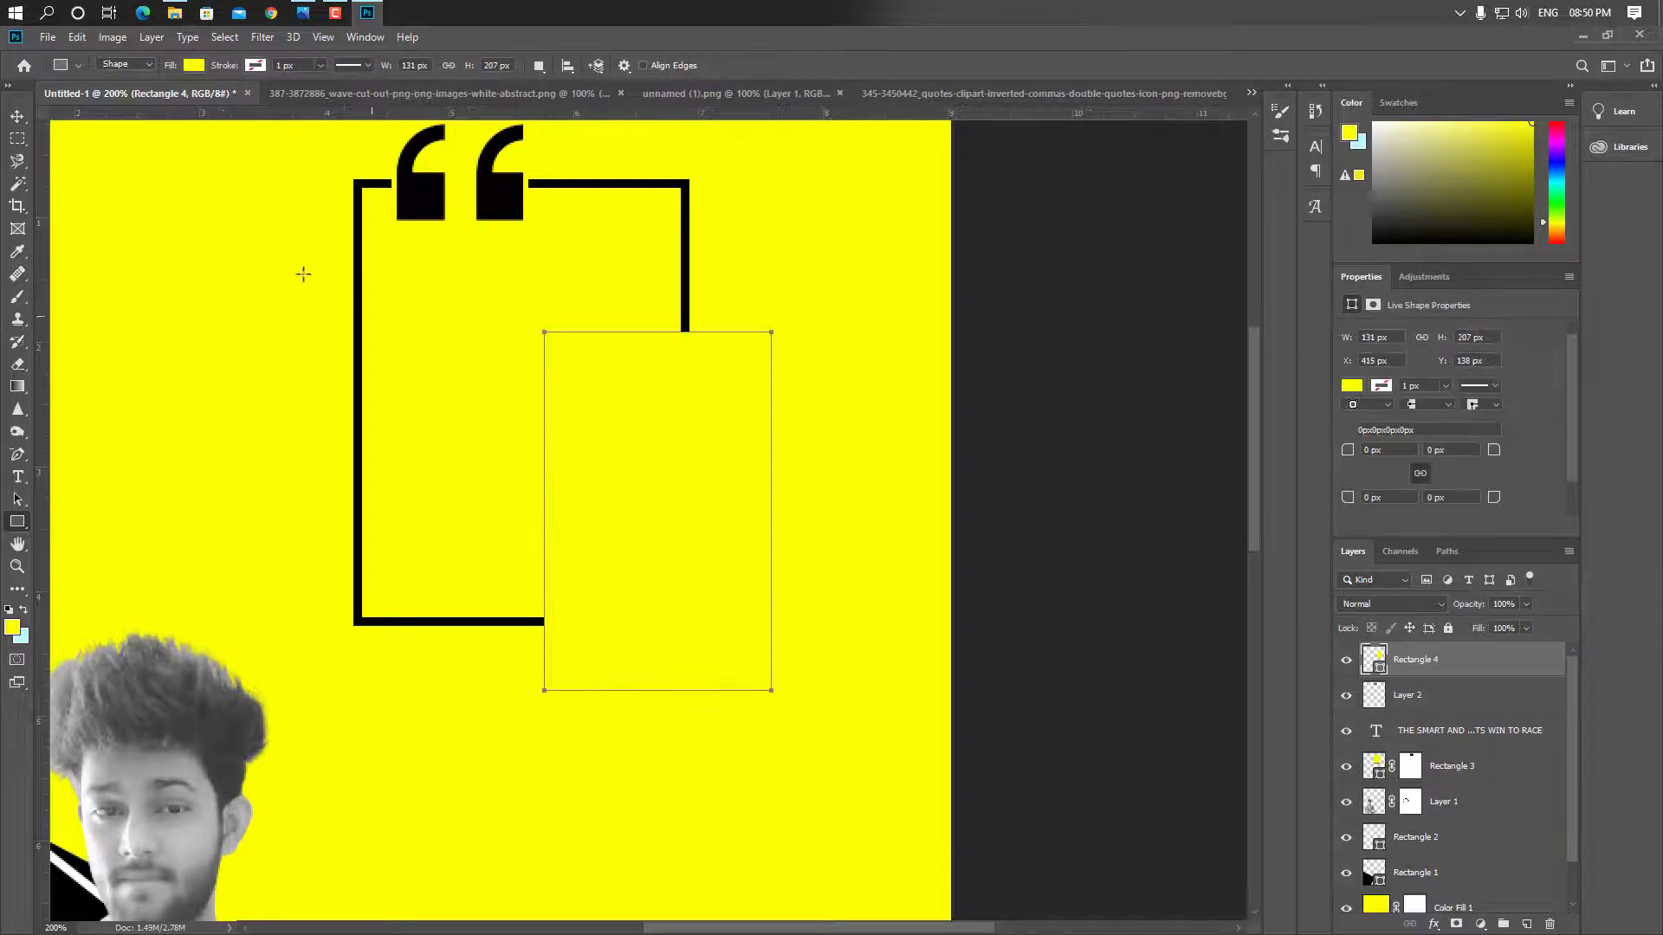
click(1388, 387)
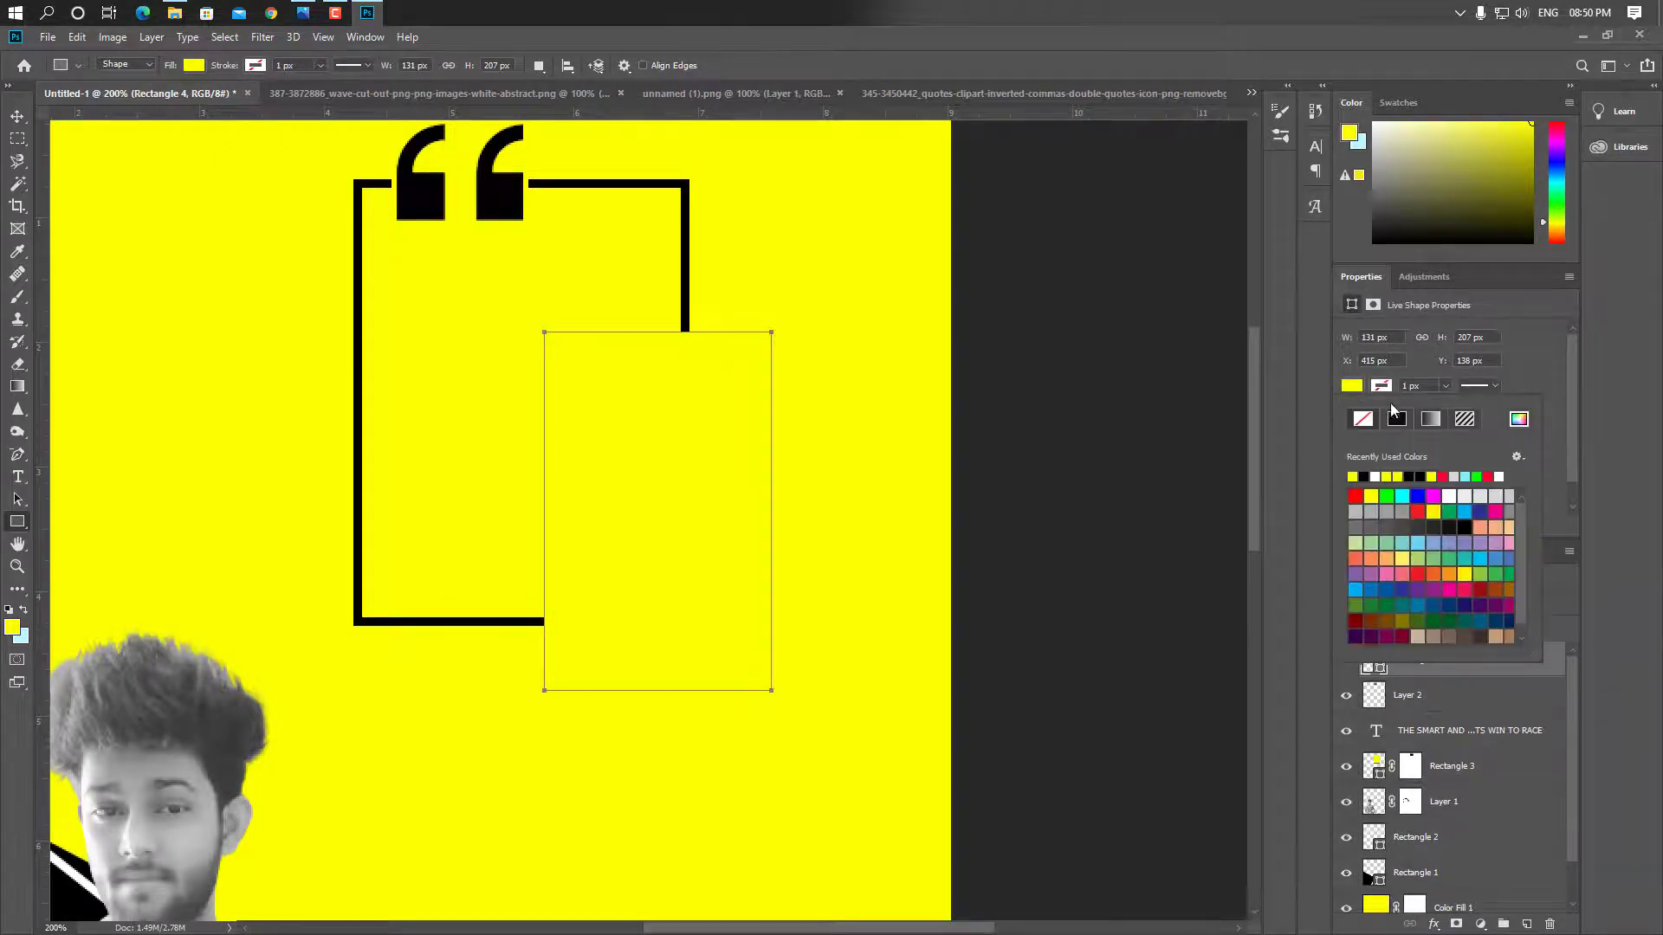
click(1362, 422)
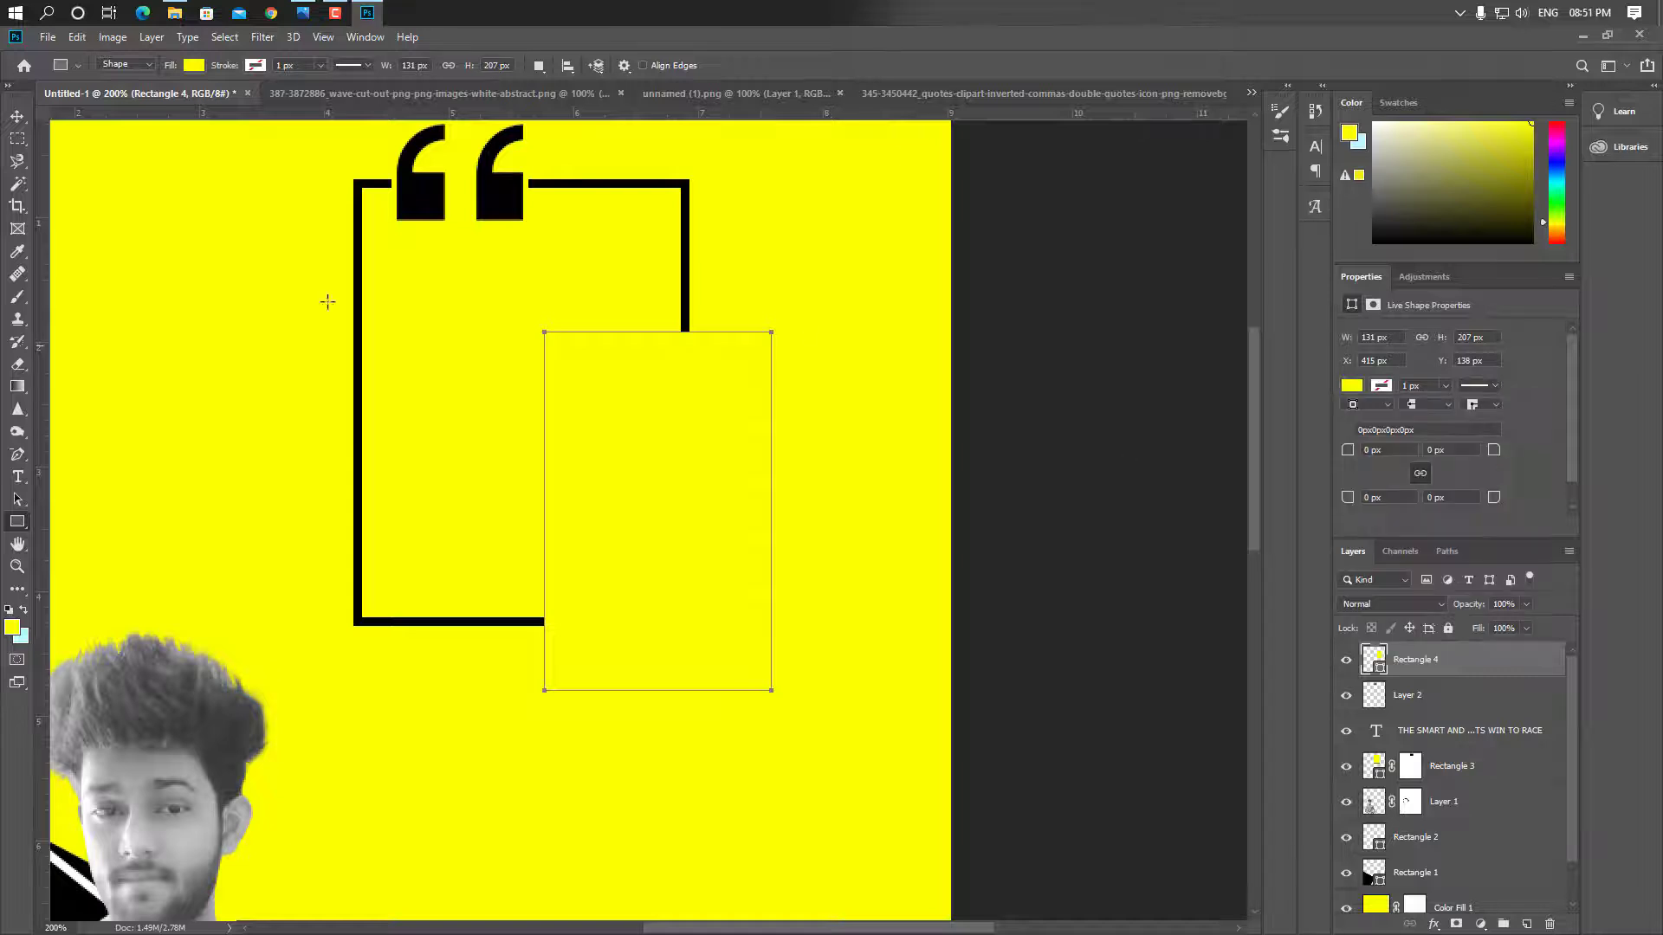
Stack the quote text layer above Rectangle 4 and nudge it into position
click(19, 120)
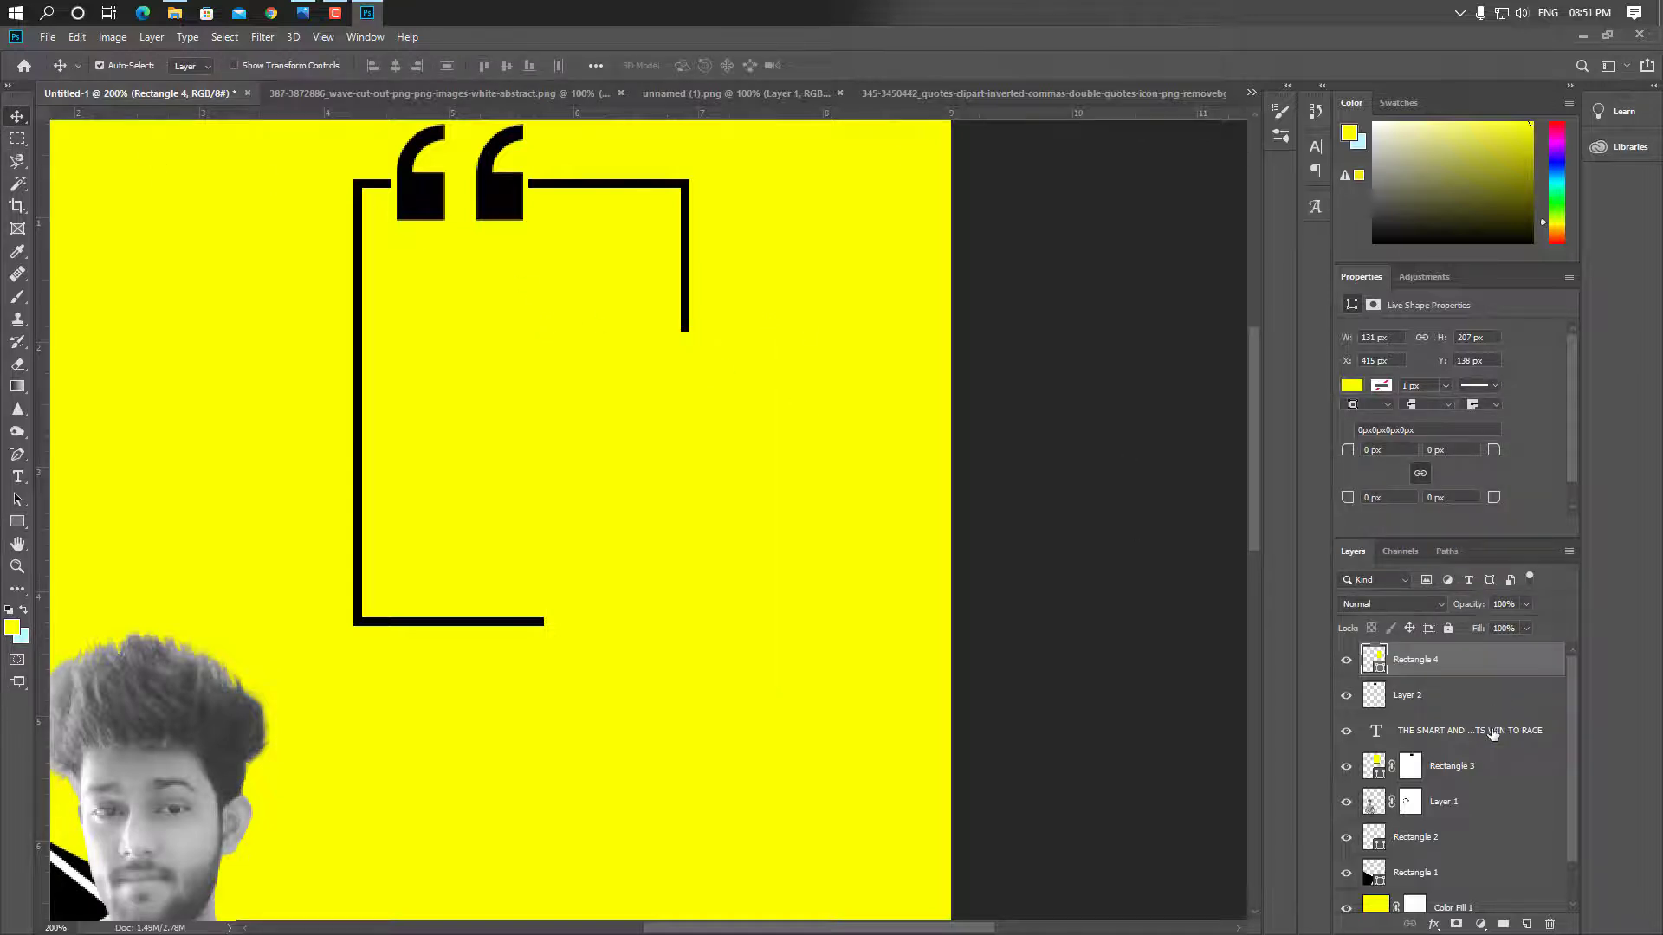
drag(1492, 733, 1473, 645)
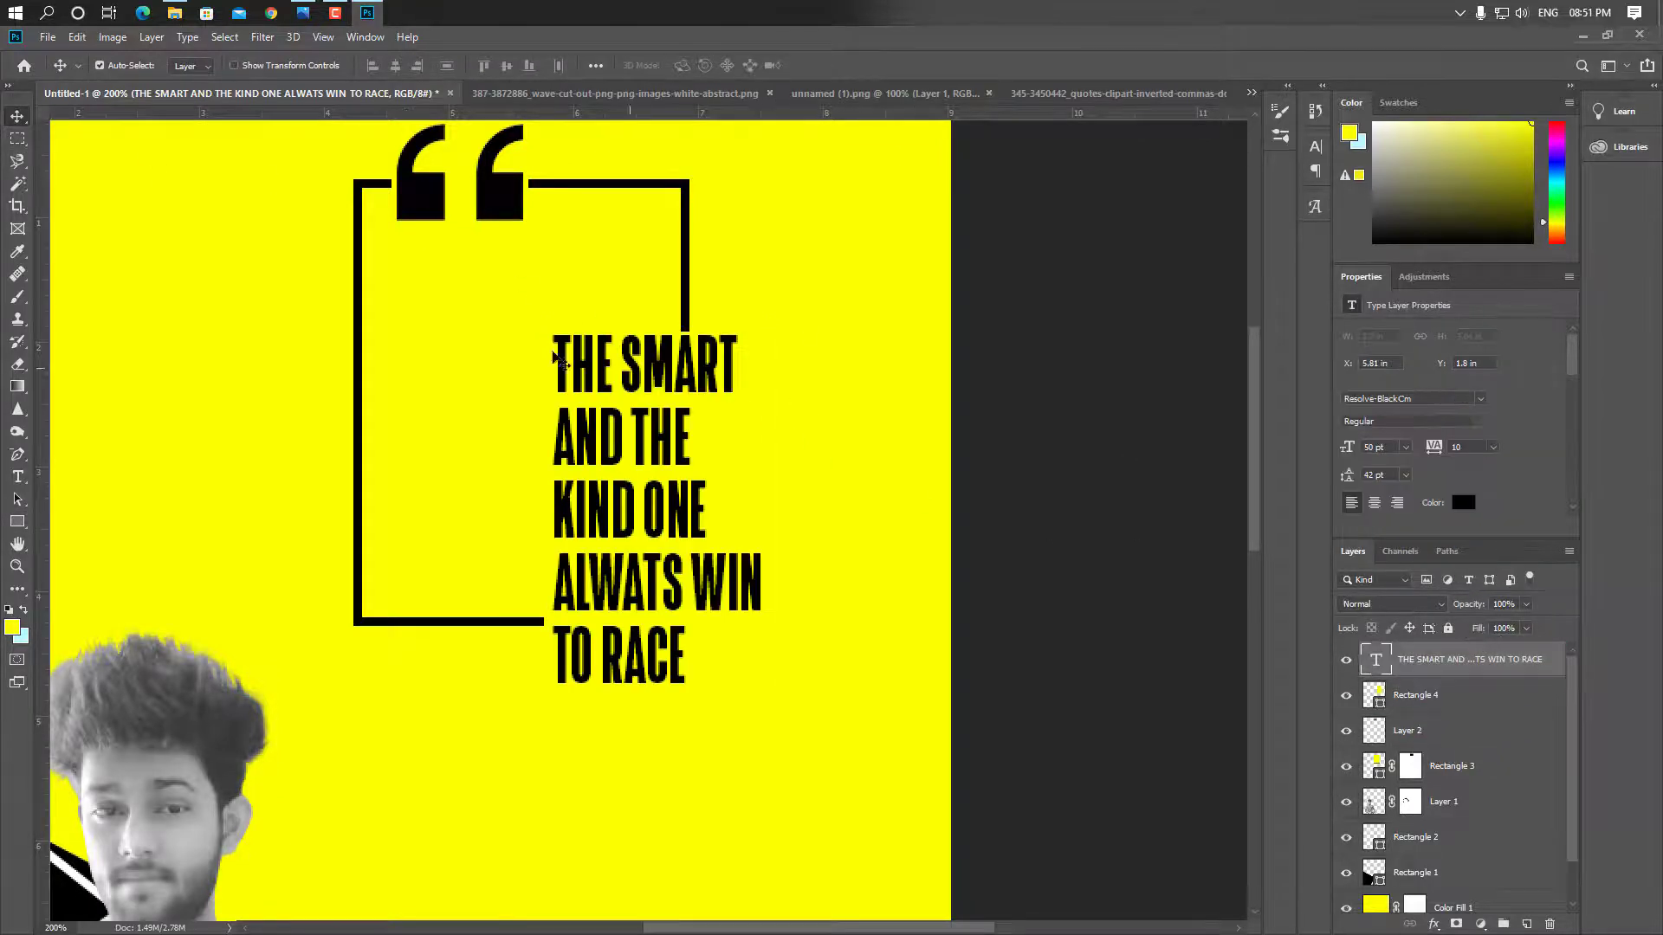
drag(641, 374, 651, 384)
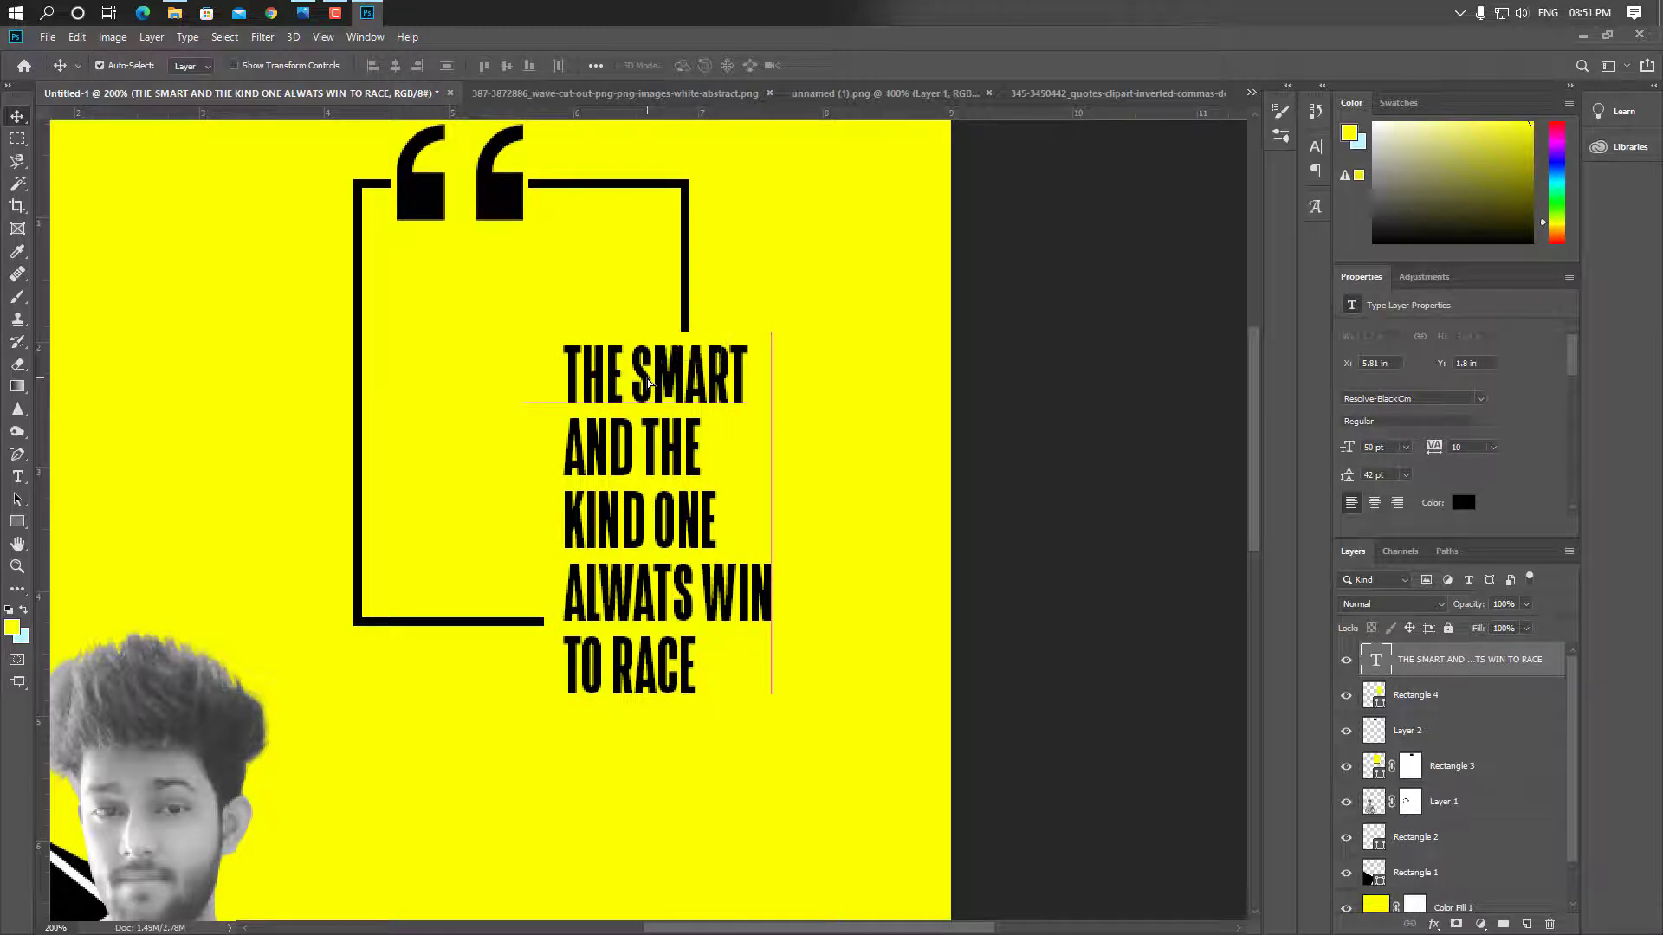
key(Left)
key(Left)
key(Left)
key(Left)
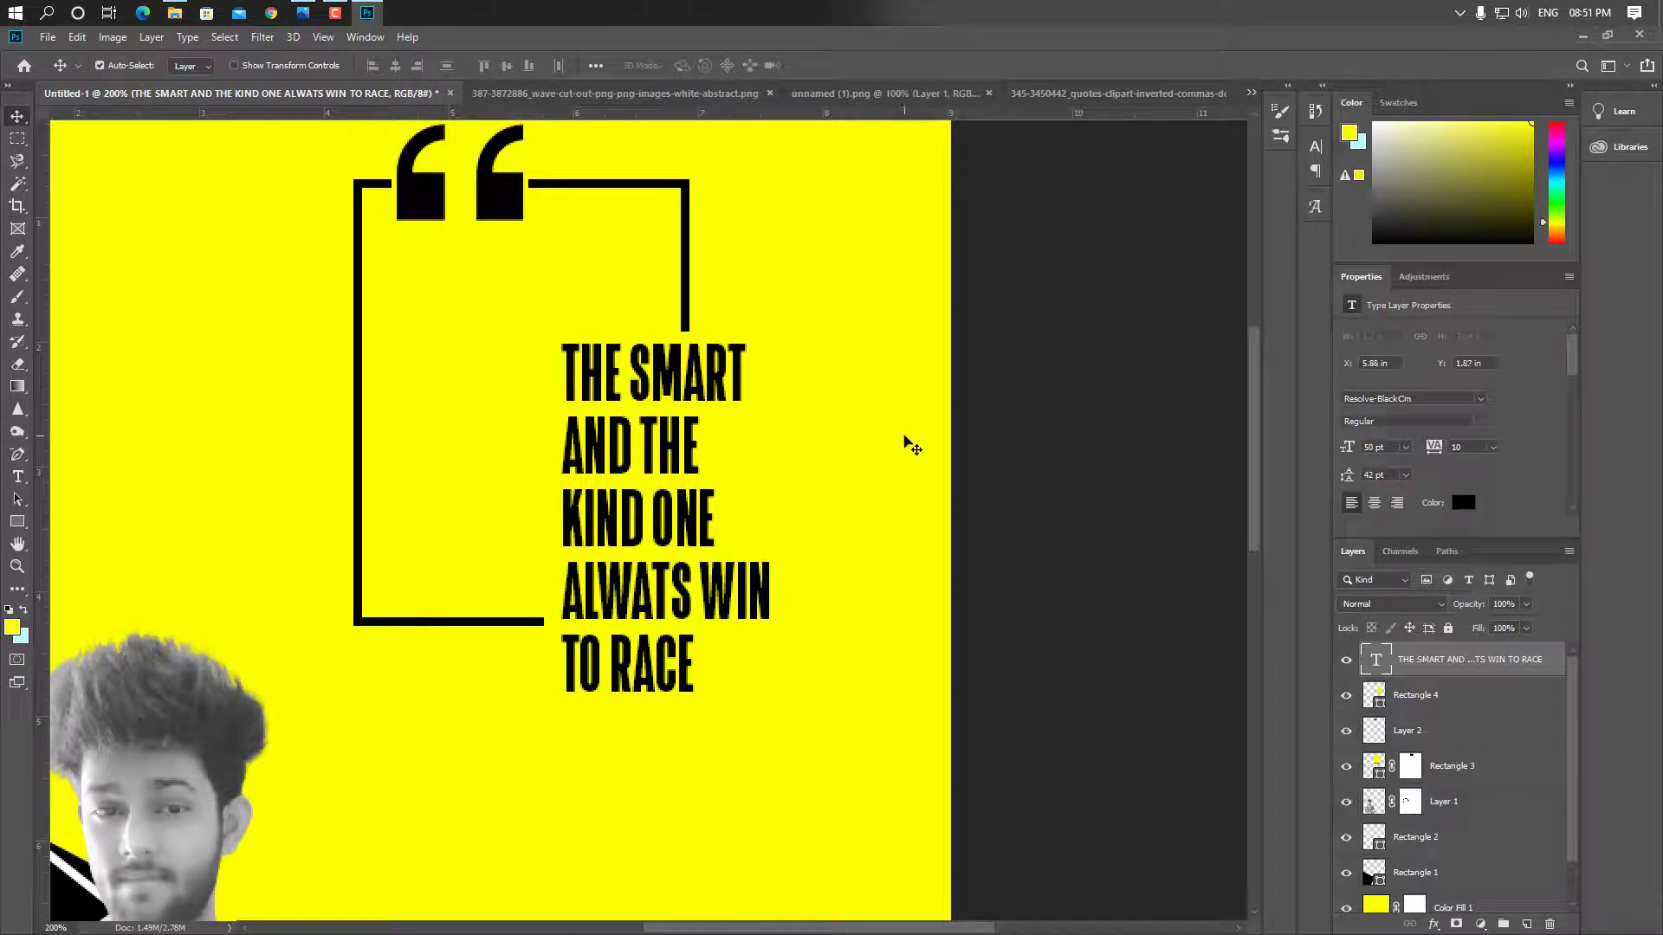
key(Up)
key(Up)
key(Up)
key(Up)
key(Left)
key(Left)
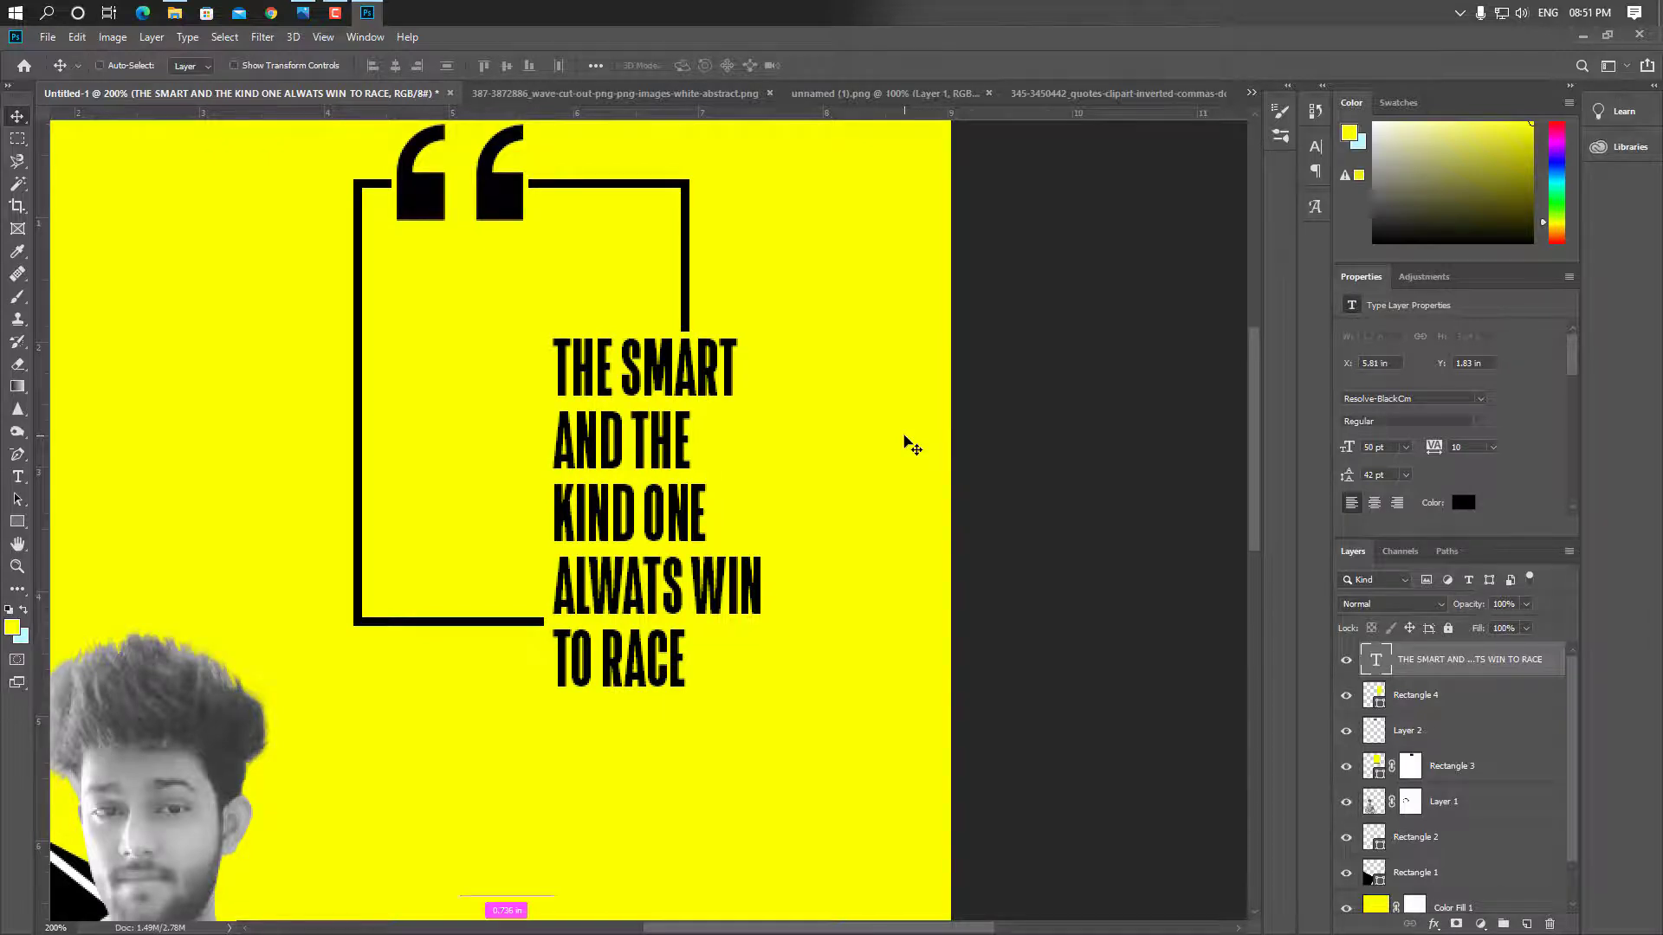
key(ctrl+0)
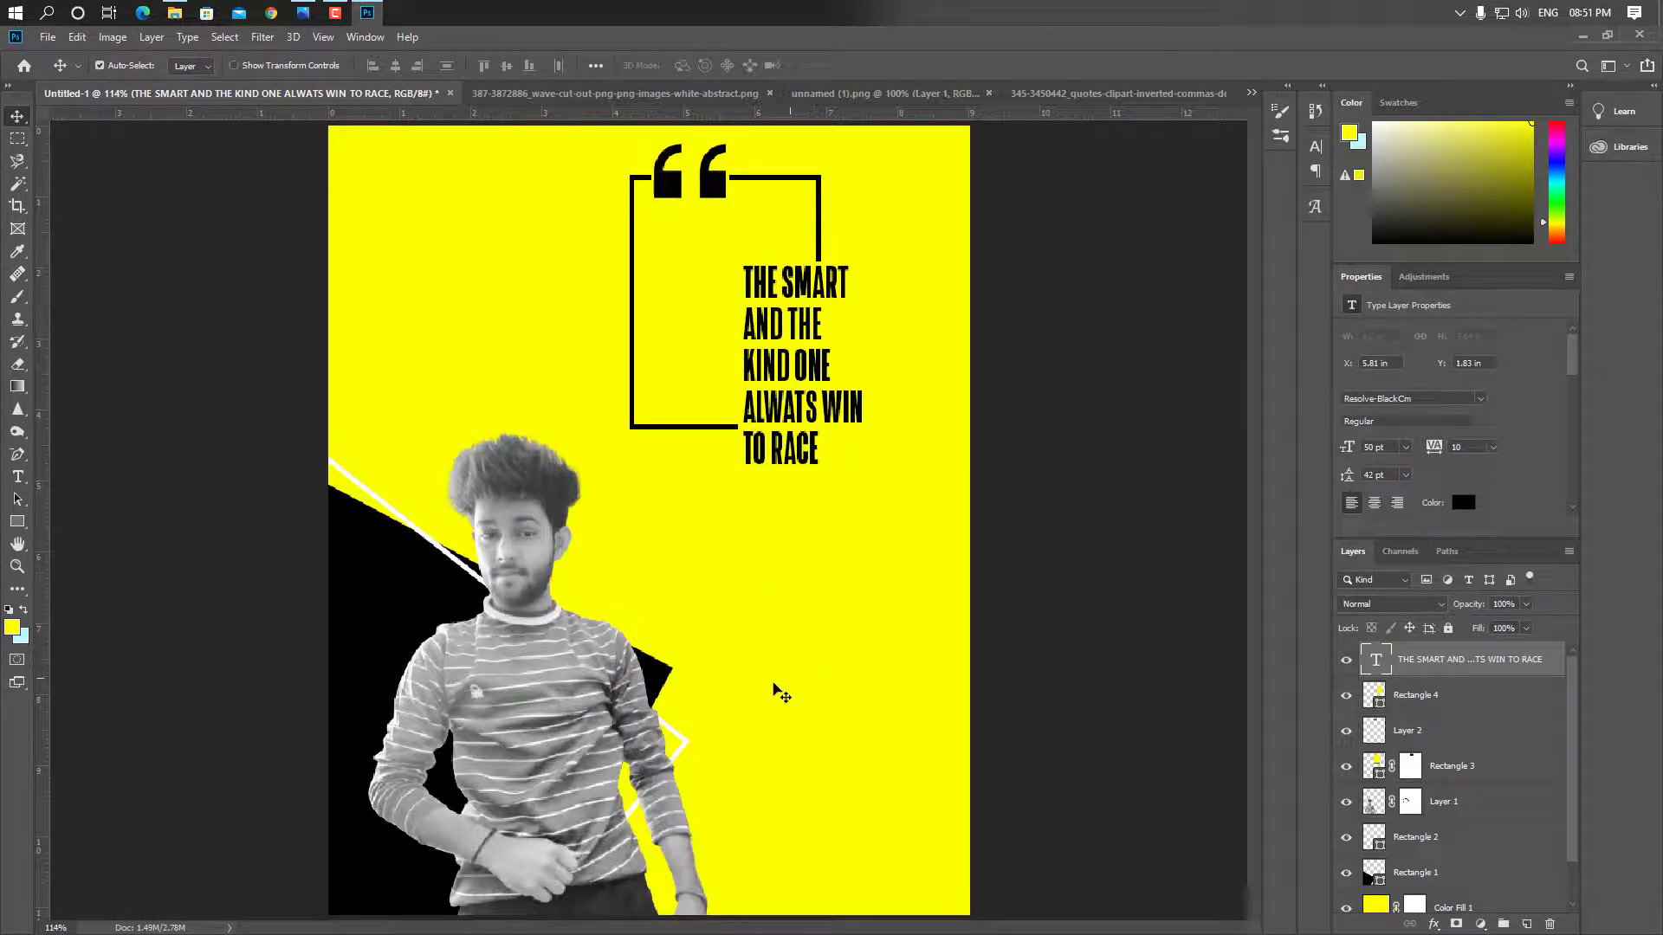
Rotate the Rectangle 2 white stripe about 5.8° and shift it up and left
click(682, 743)
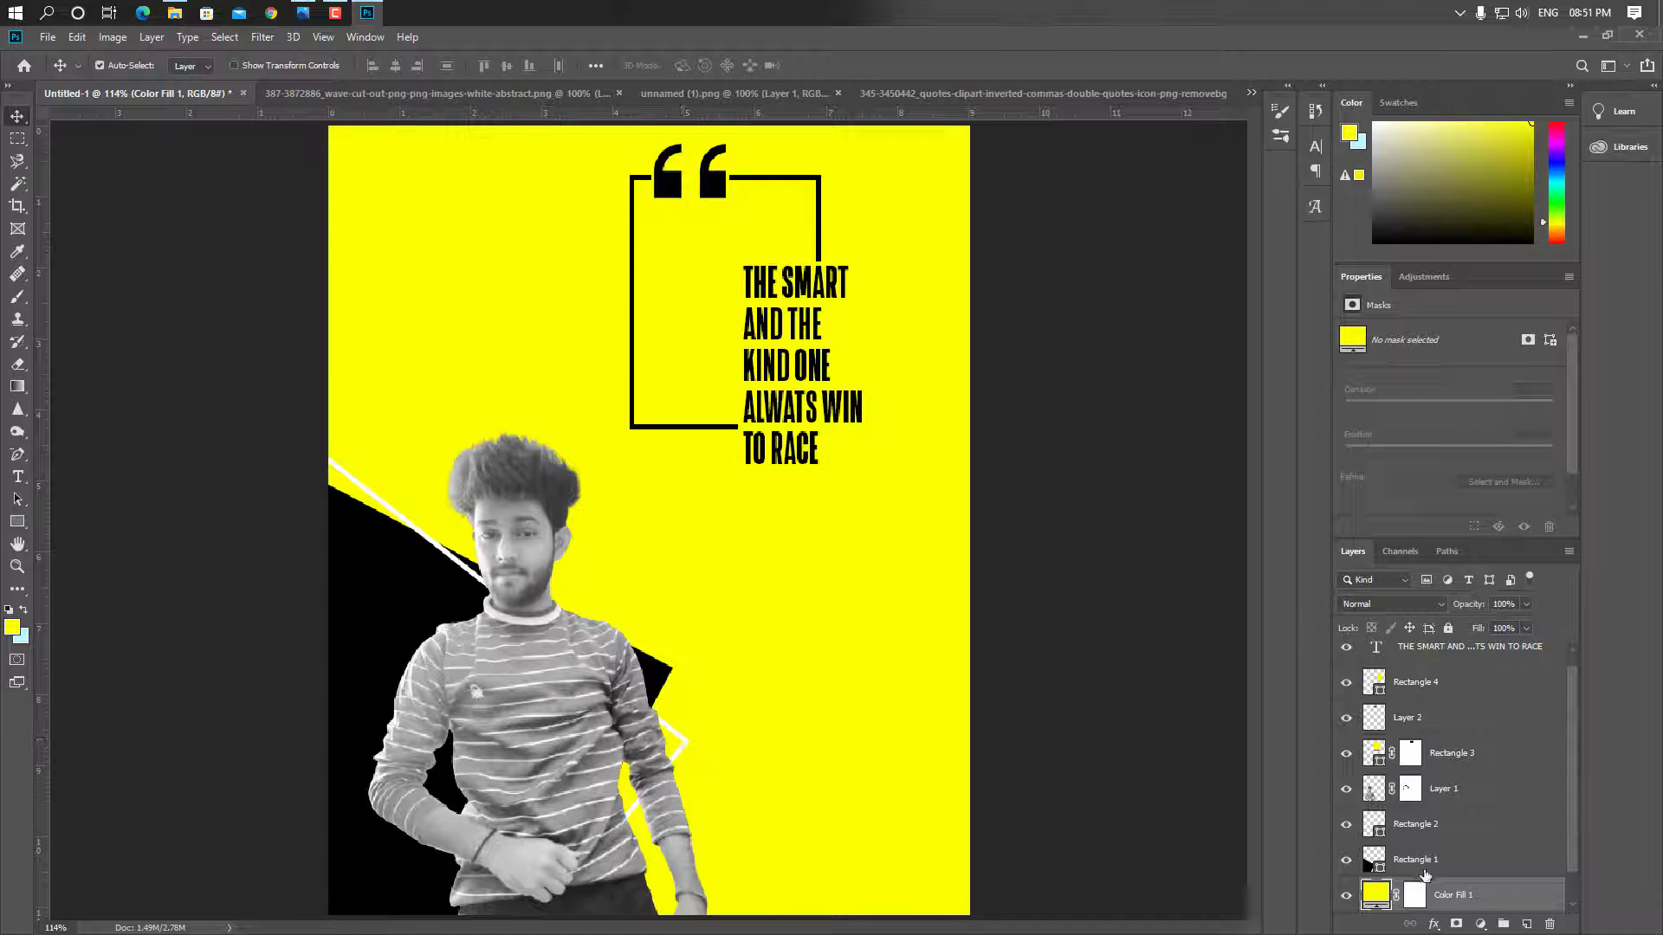
scroll(1439, 863, down, 1)
click(1400, 793)
key(ctrl+t)
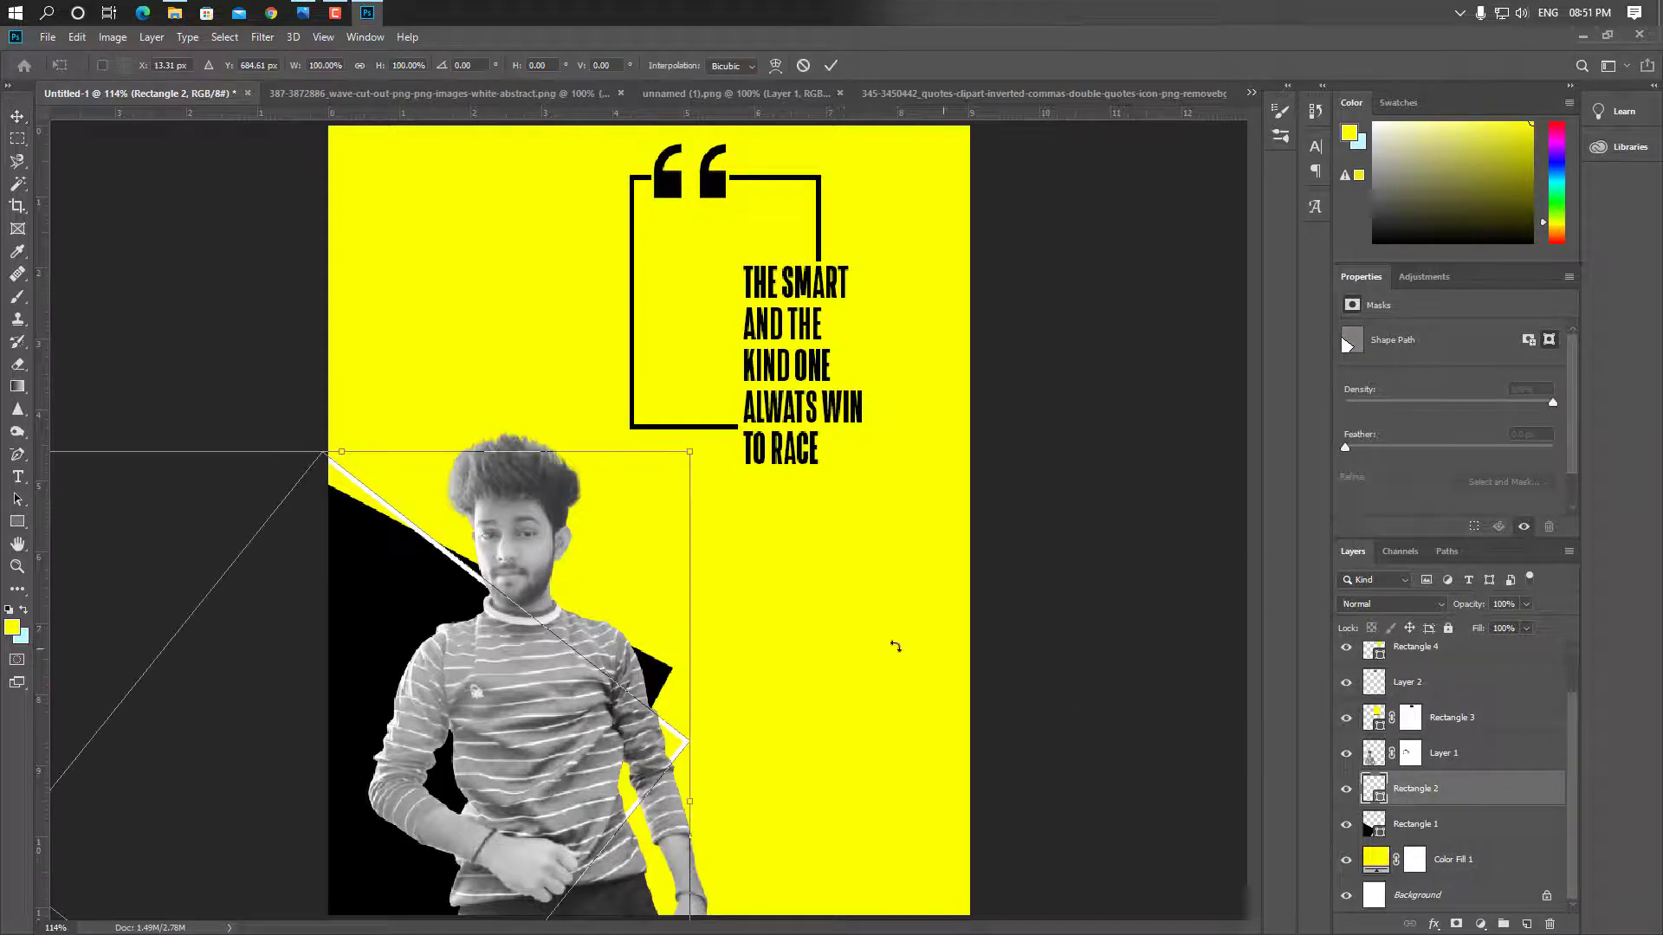
drag(698, 442, 765, 490)
key(Return)
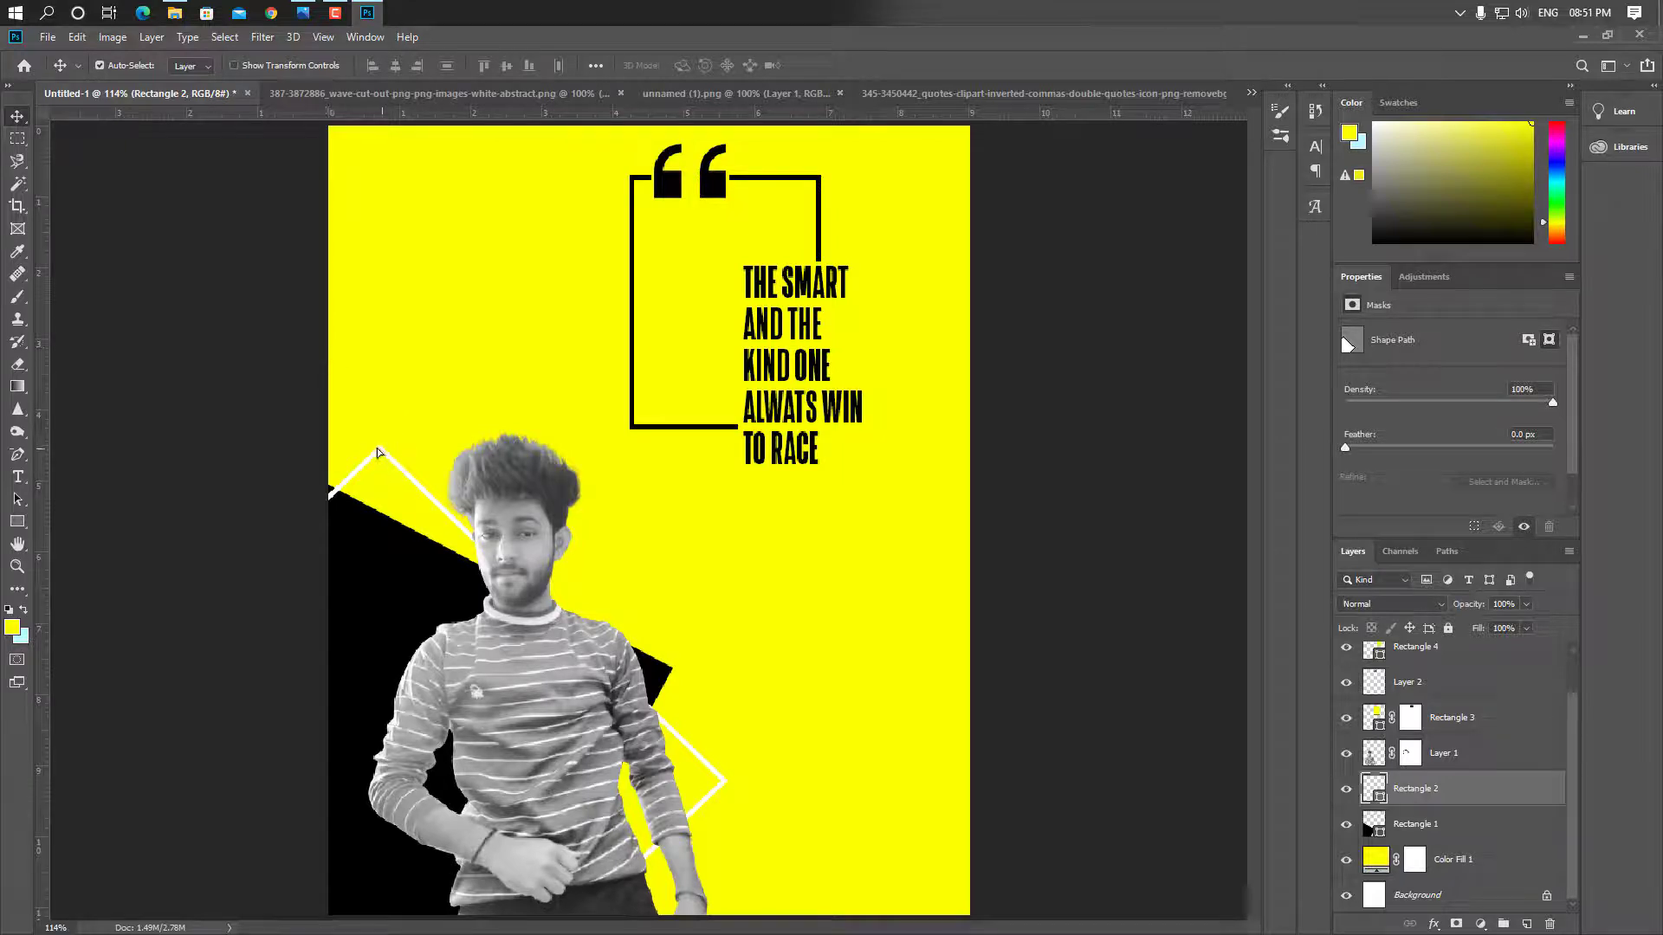
drag(378, 451, 366, 442)
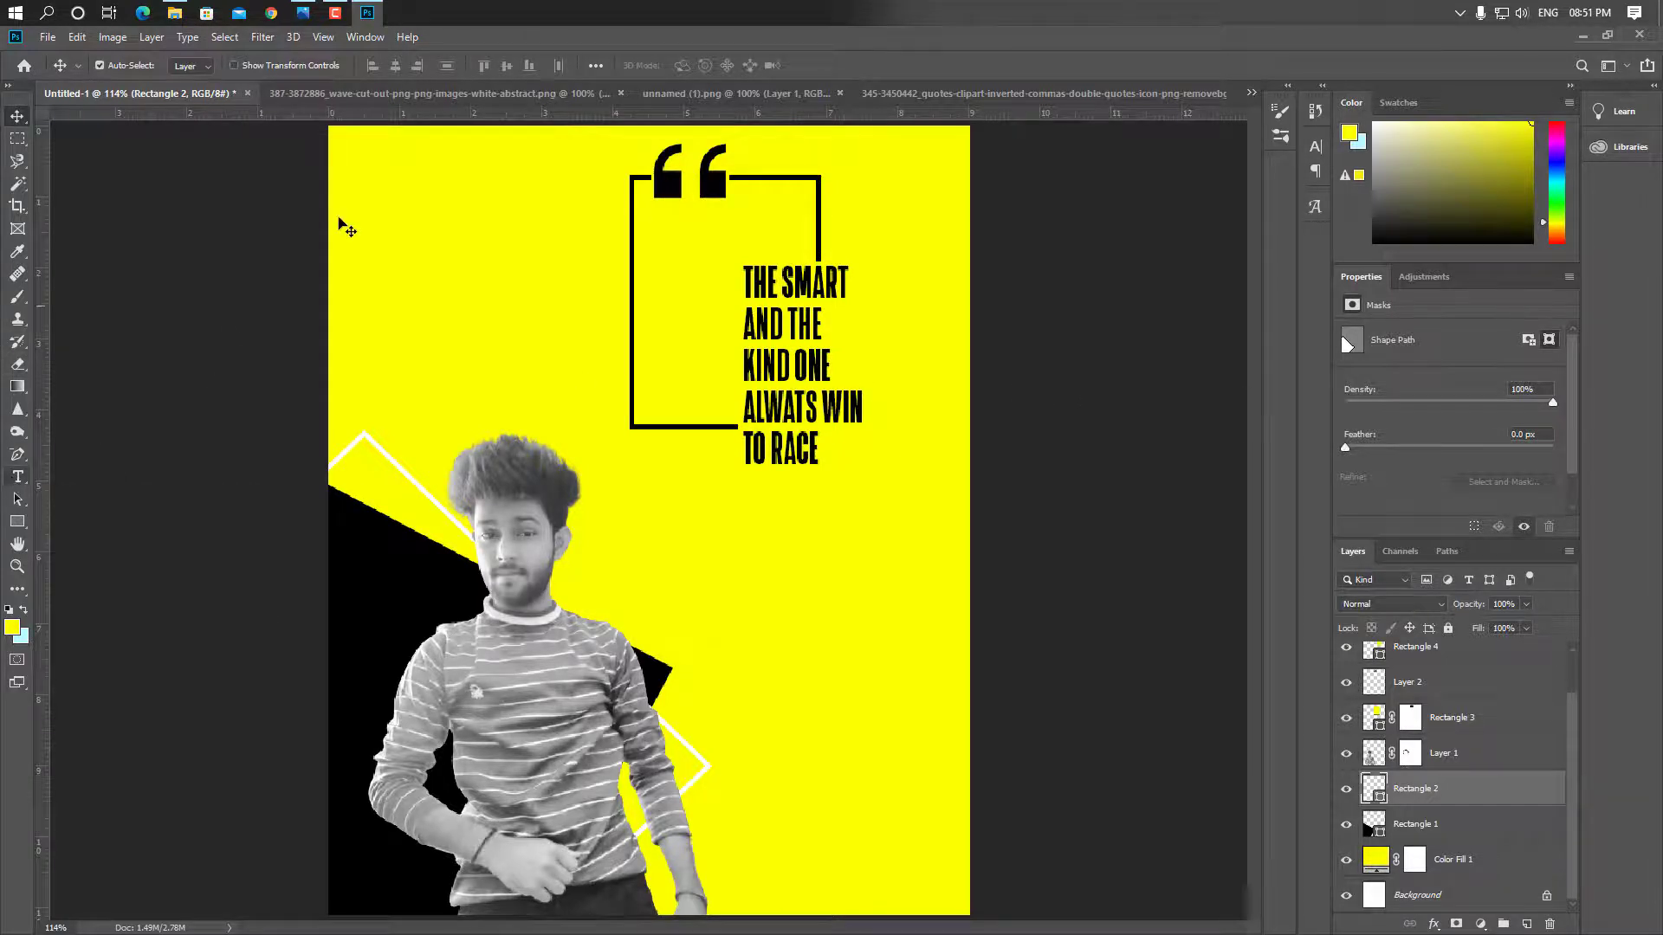
click(495, 93)
Drag the wave lines image into the poster above Color Fill 1, toggling visibility to check
key(ctrl+plus)
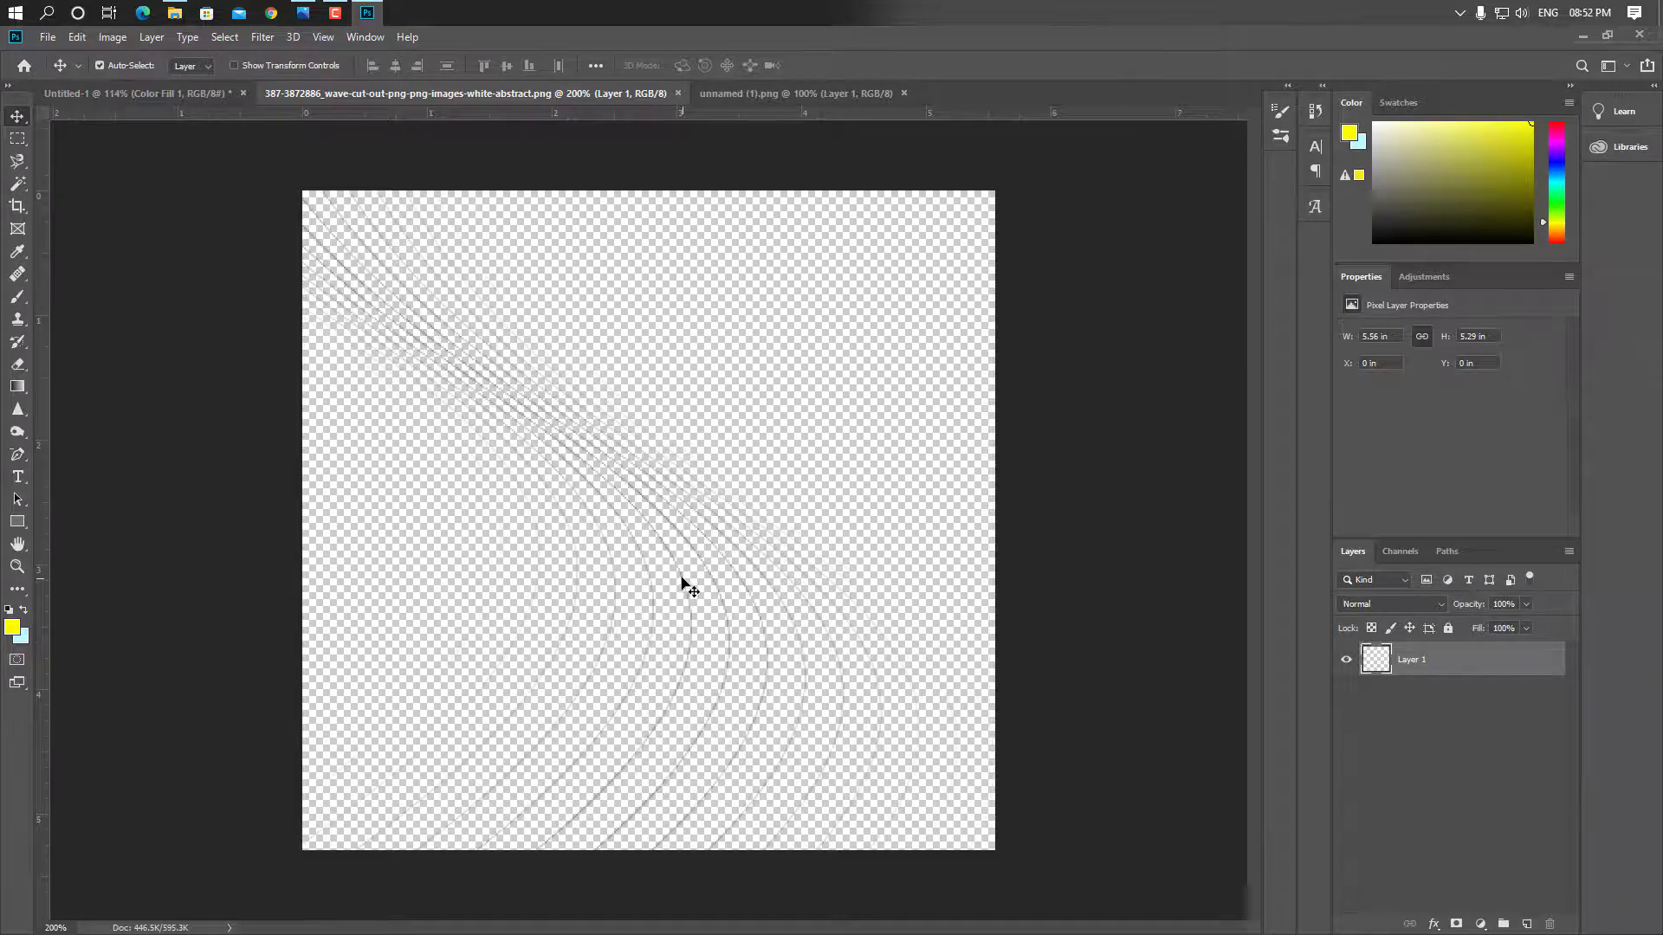
mouse_move(682, 578)
mouse_down()
mouse_move(390, 289)
mouse_move(140, 97)
mouse_move(341, 297)
mouse_move(704, 581)
mouse_up()
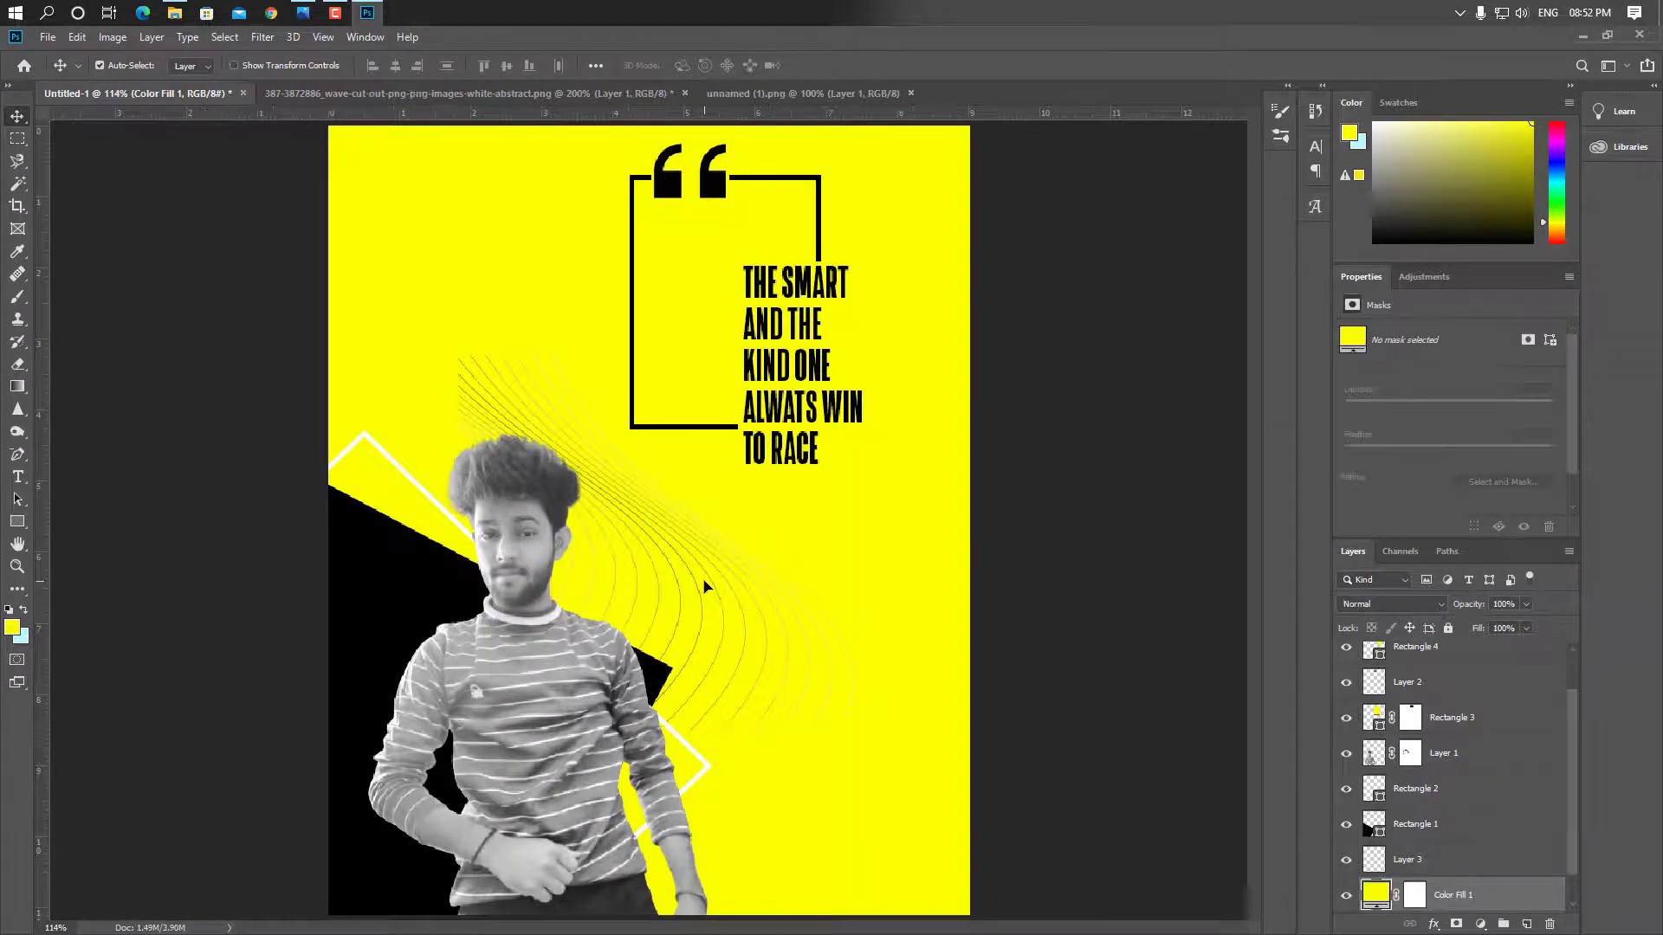
click(1346, 789)
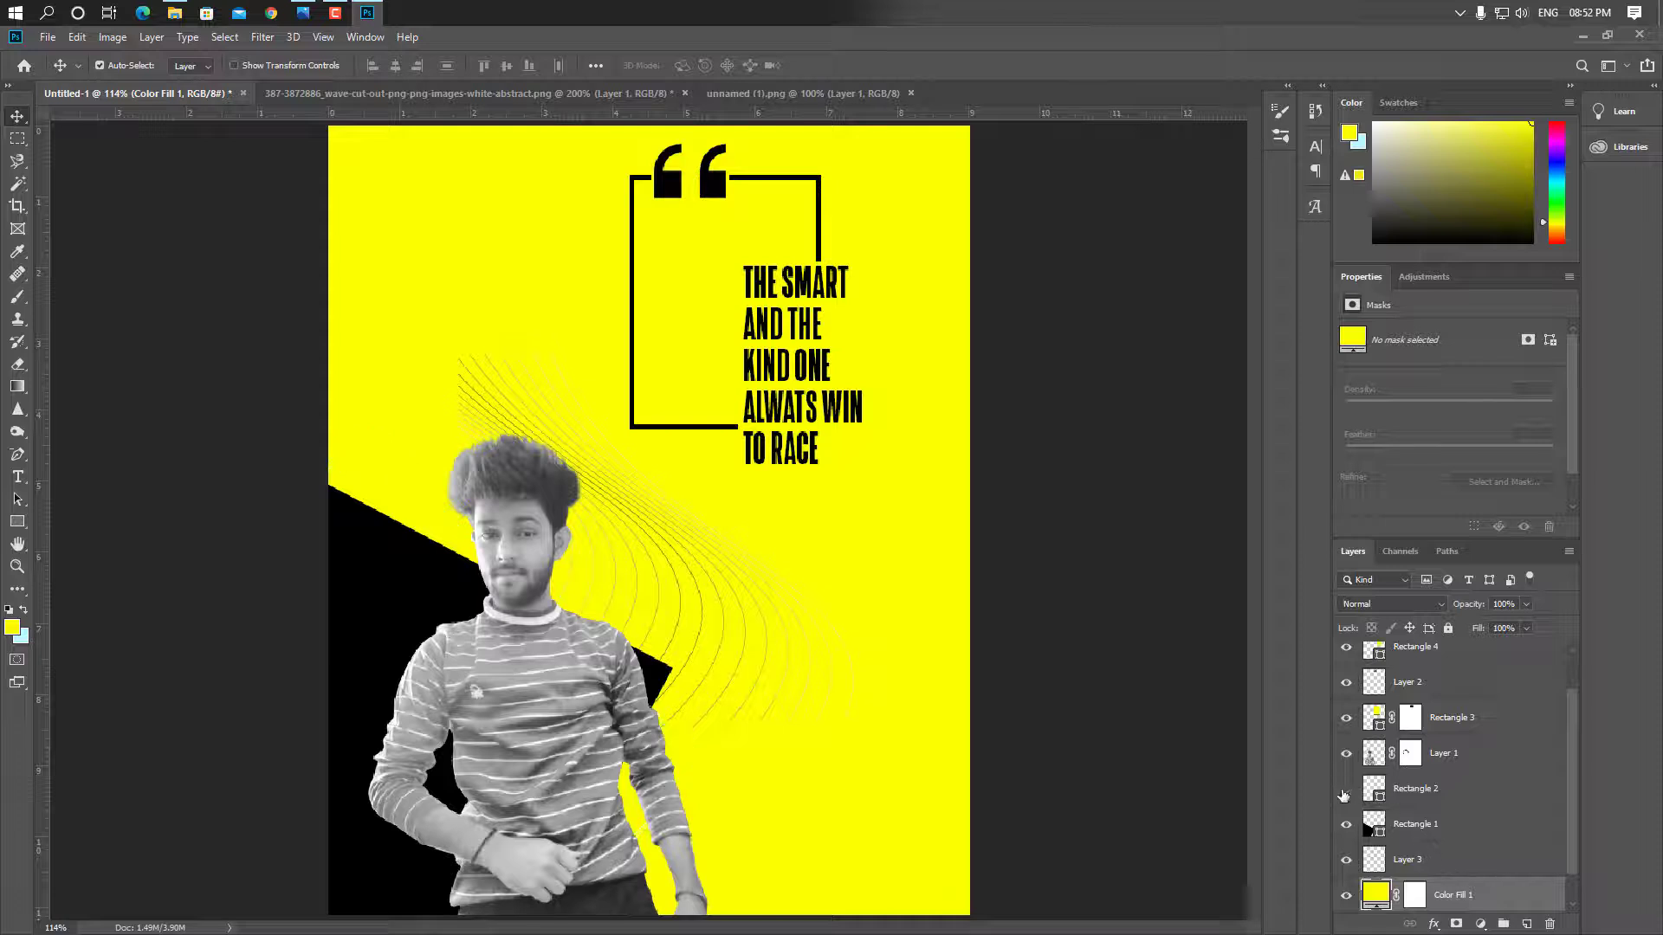
click(1346, 789)
scroll(1346, 796, down, 1)
click(1346, 824)
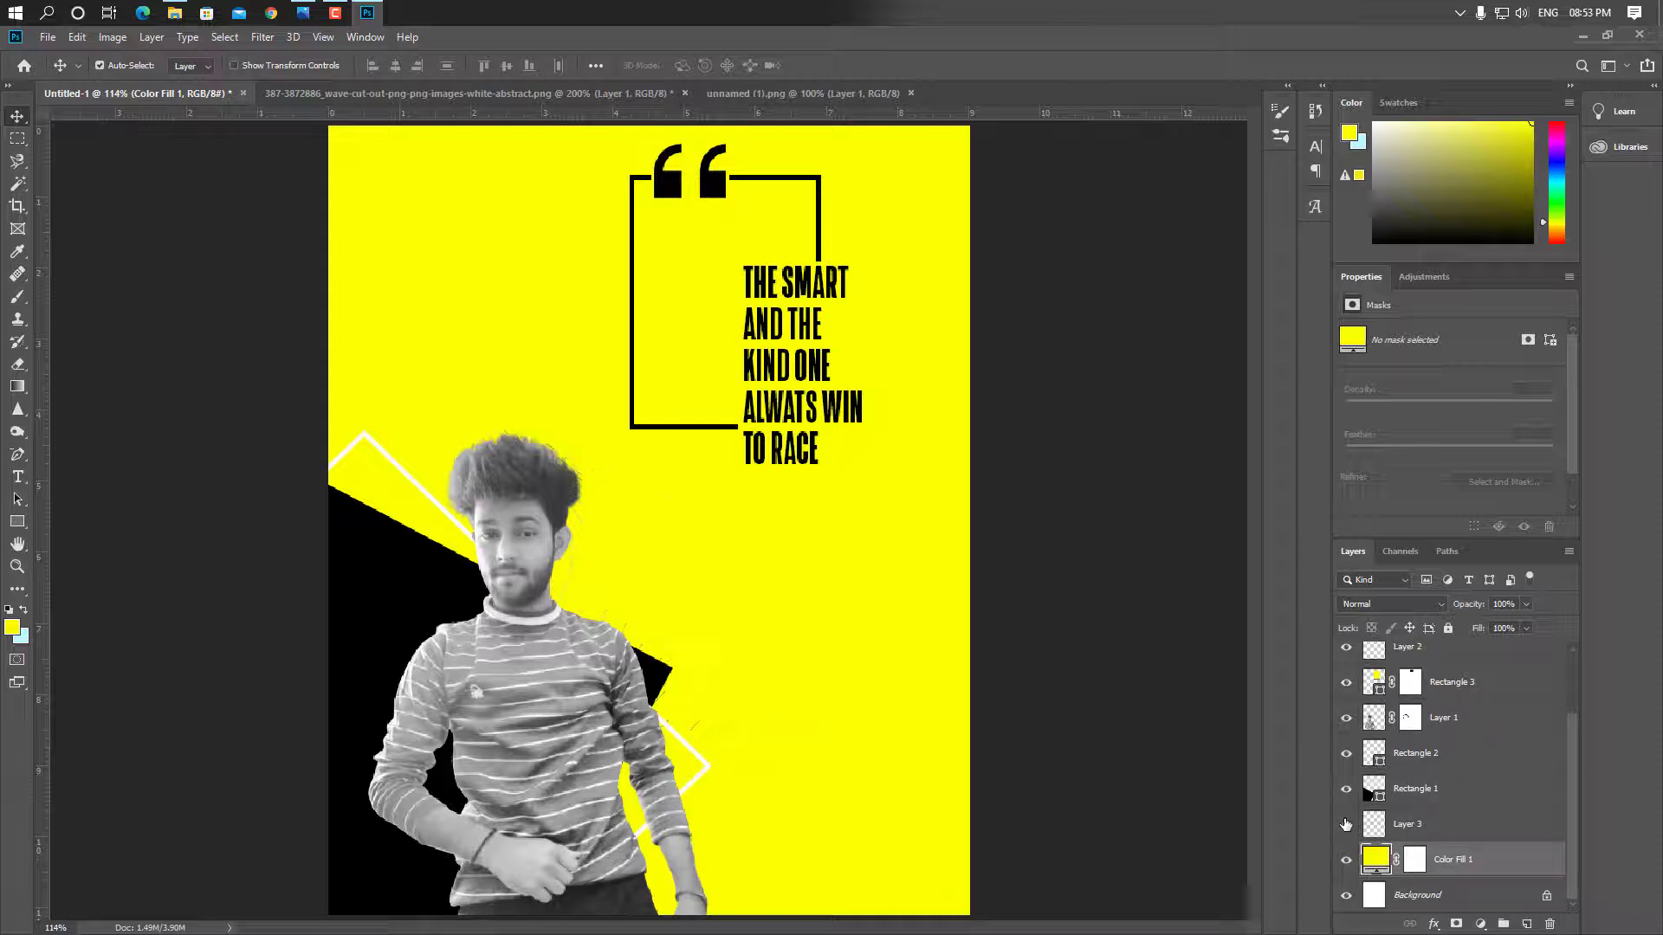
click(1346, 824)
Scale the wave lines to about 177.63% and position them across the poster
click(1448, 837)
key(ctrl+t)
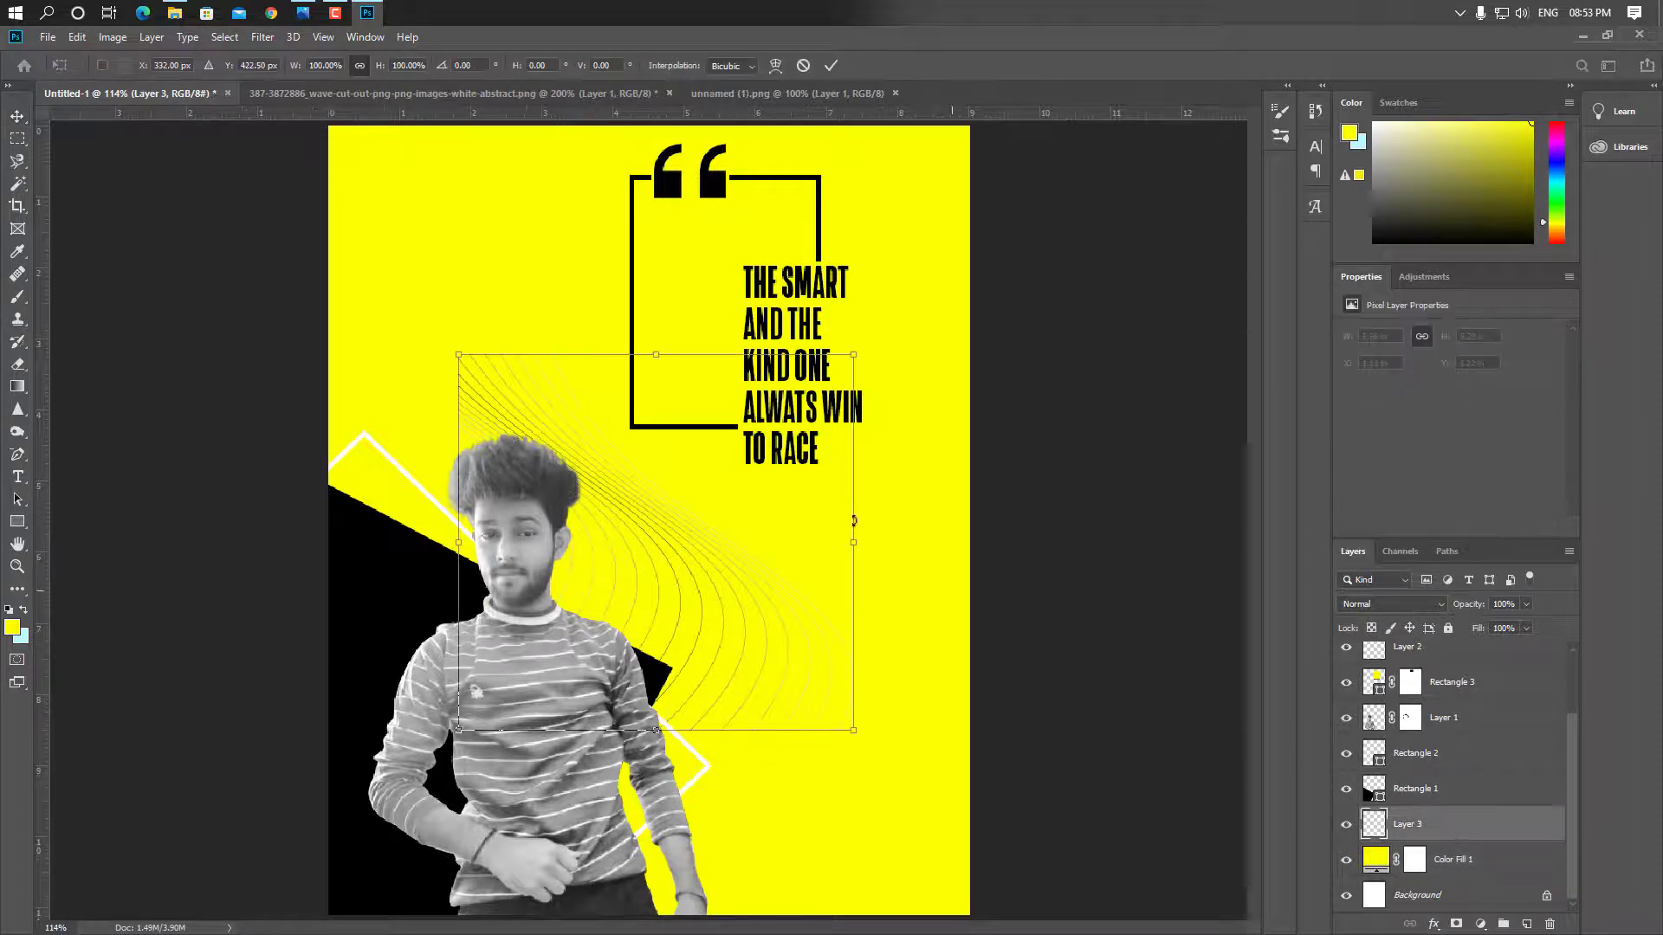
drag(859, 353, 1067, 111)
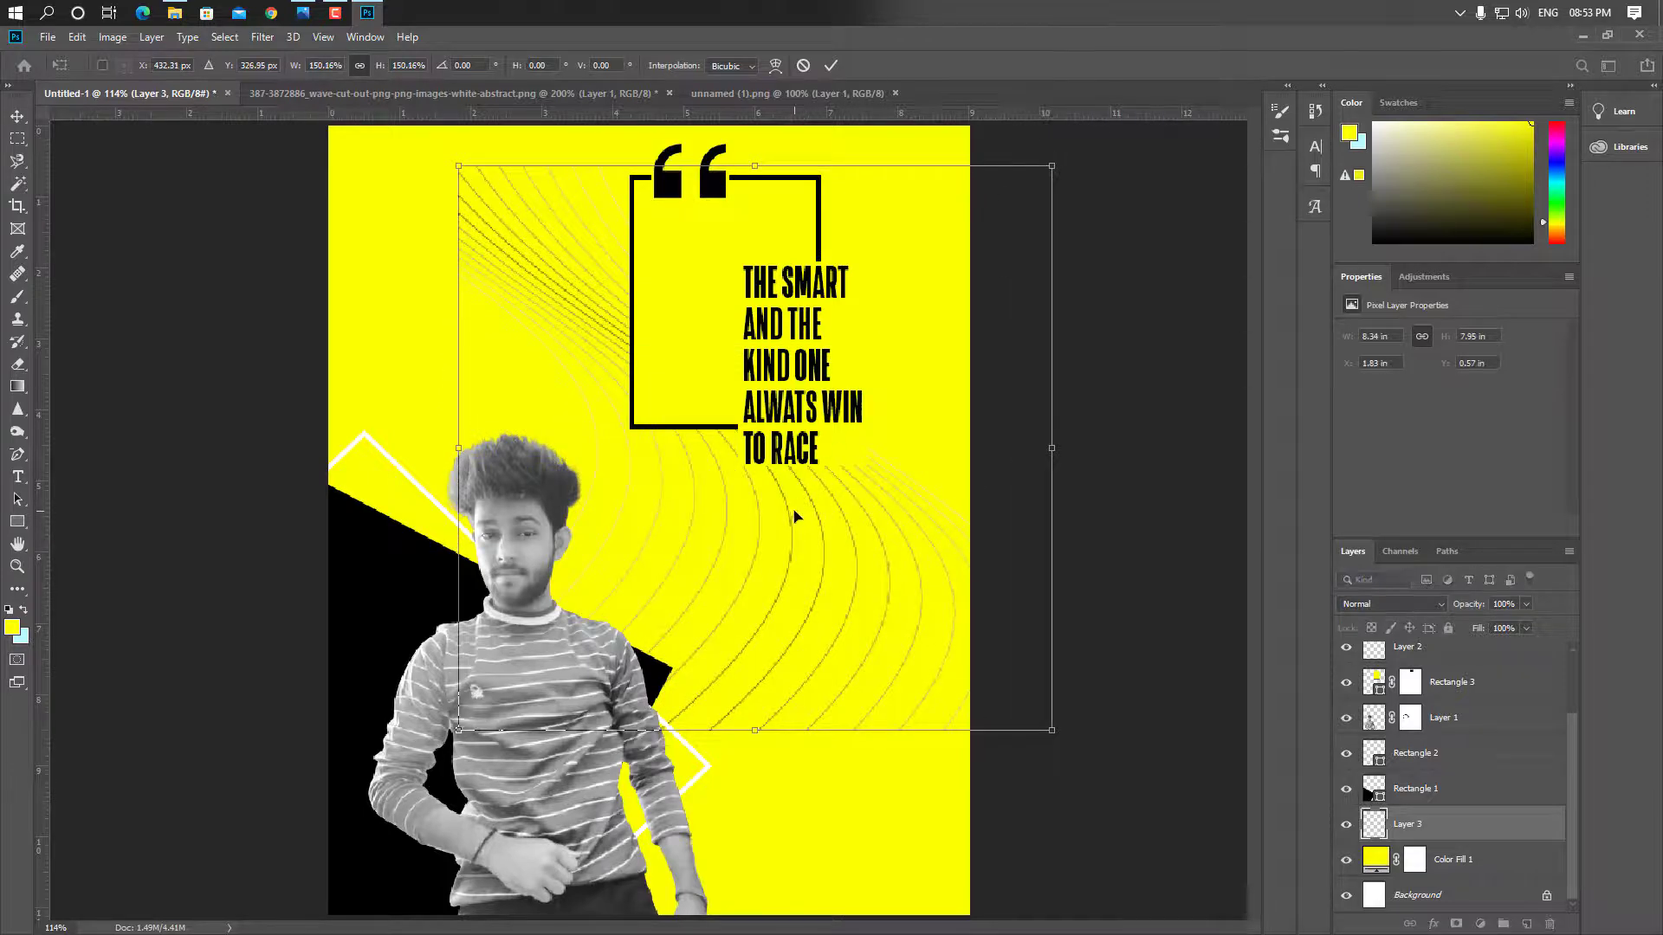
mouse_move(787, 516)
mouse_down()
mouse_move(746, 602)
mouse_move(658, 708)
mouse_up()
drag(678, 712, 696, 712)
drag(370, 362, 301, 222)
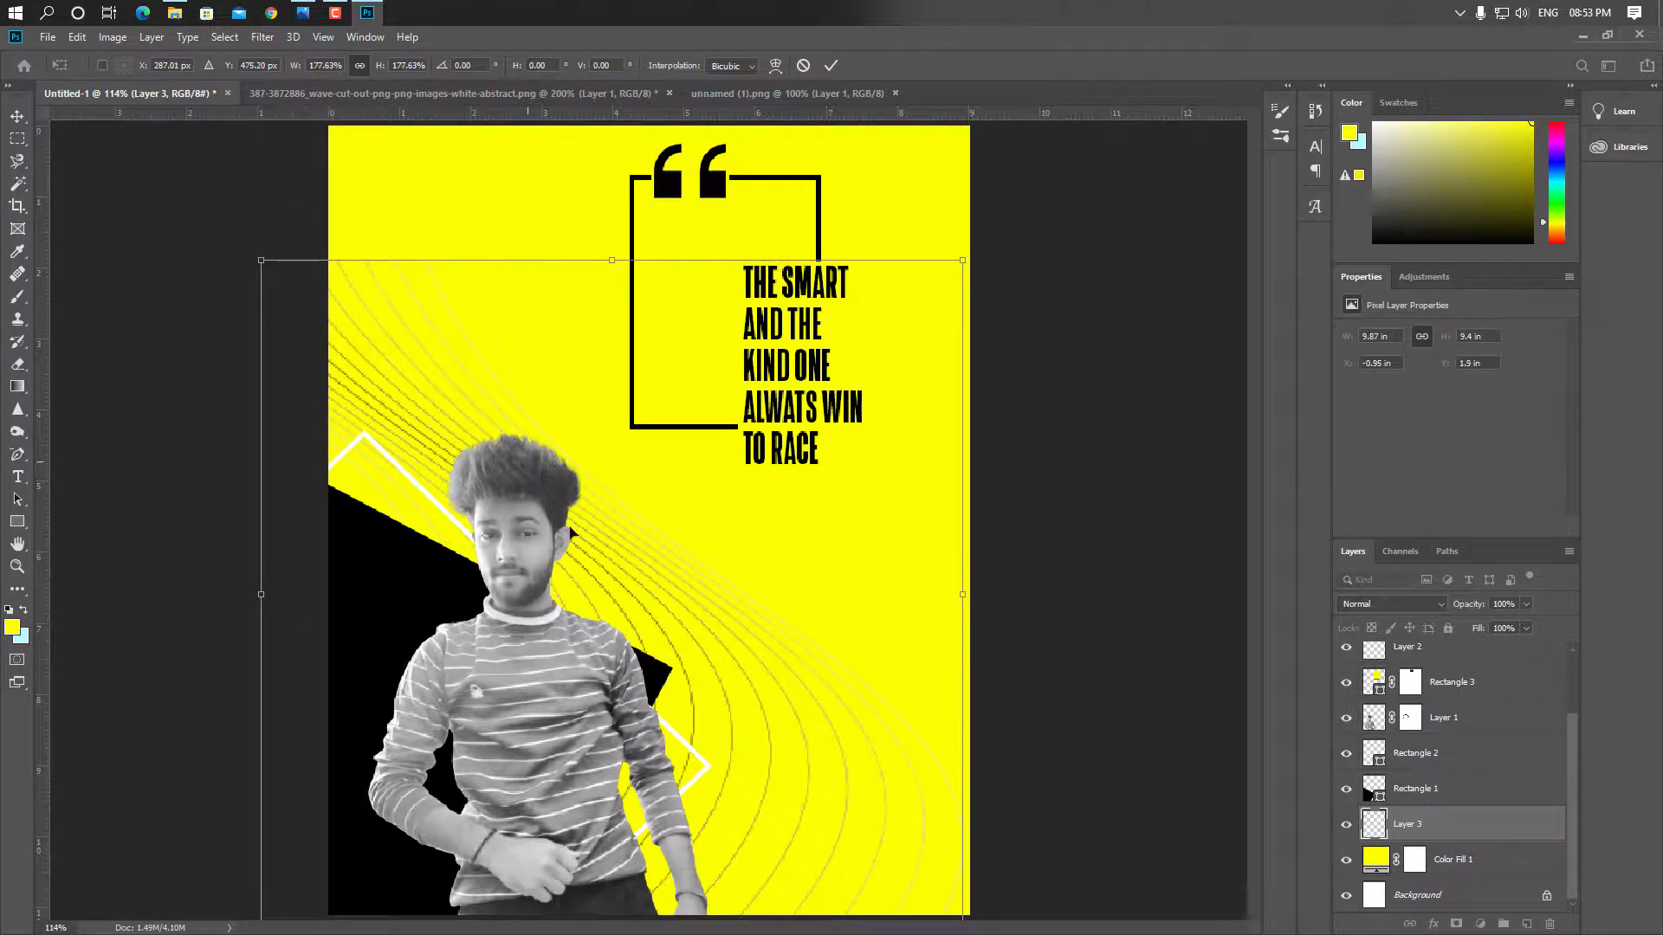
drag(671, 599, 690, 595)
key(Return)
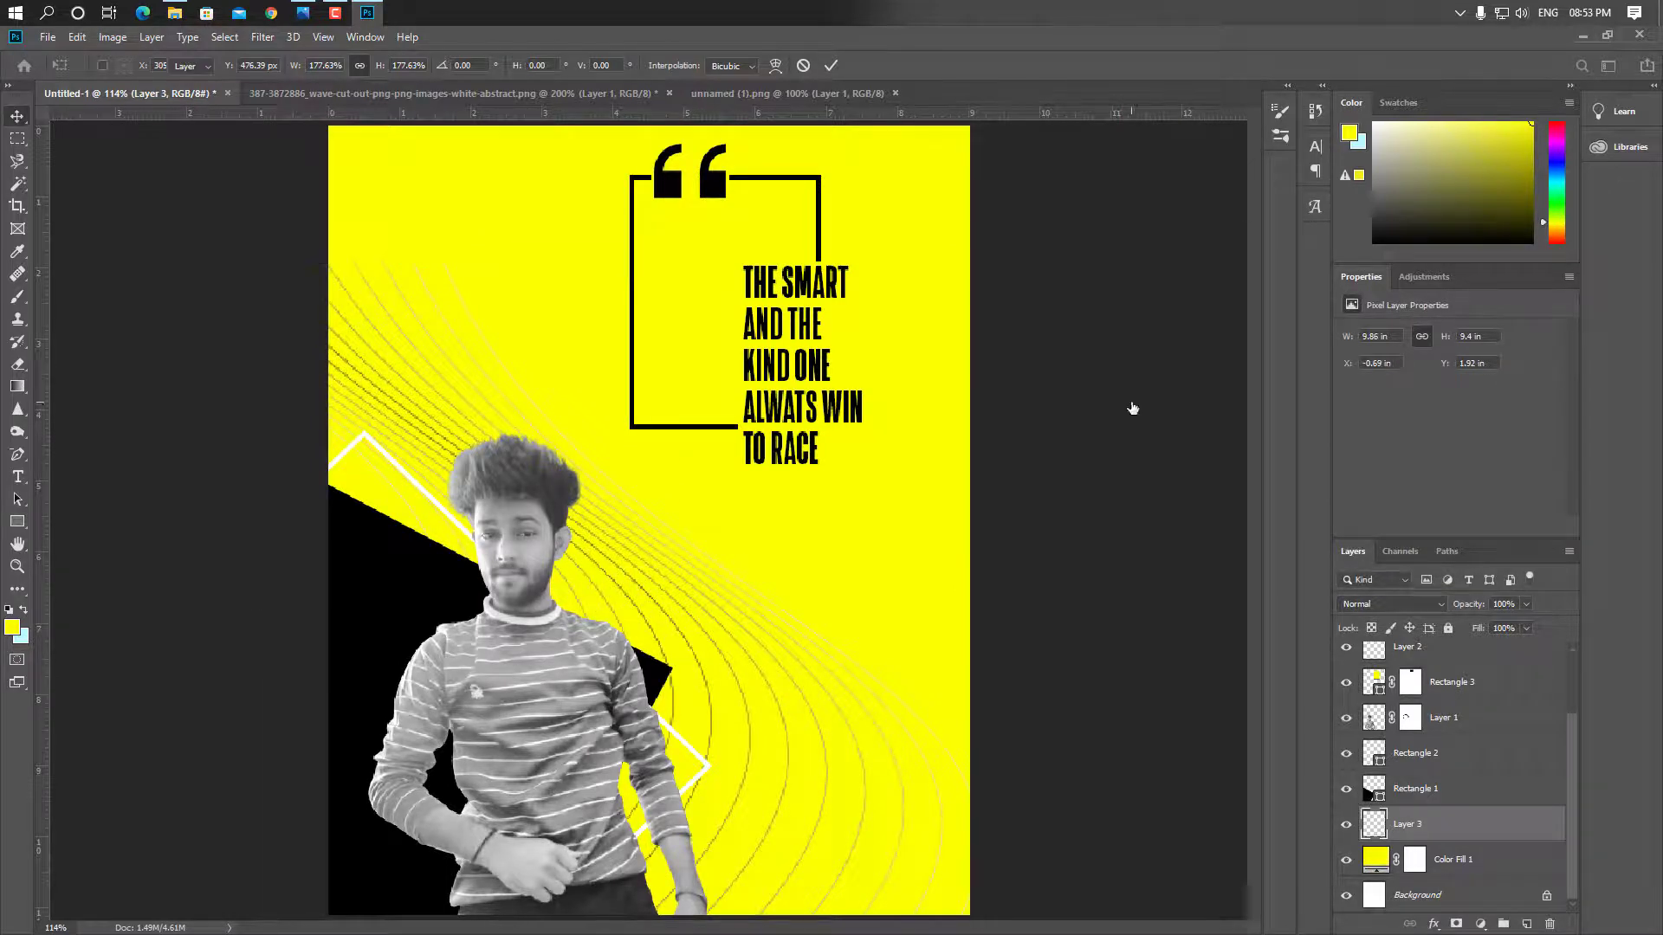
Add a blank layer mask to the wave lines layer and pick the Brush
click(1456, 924)
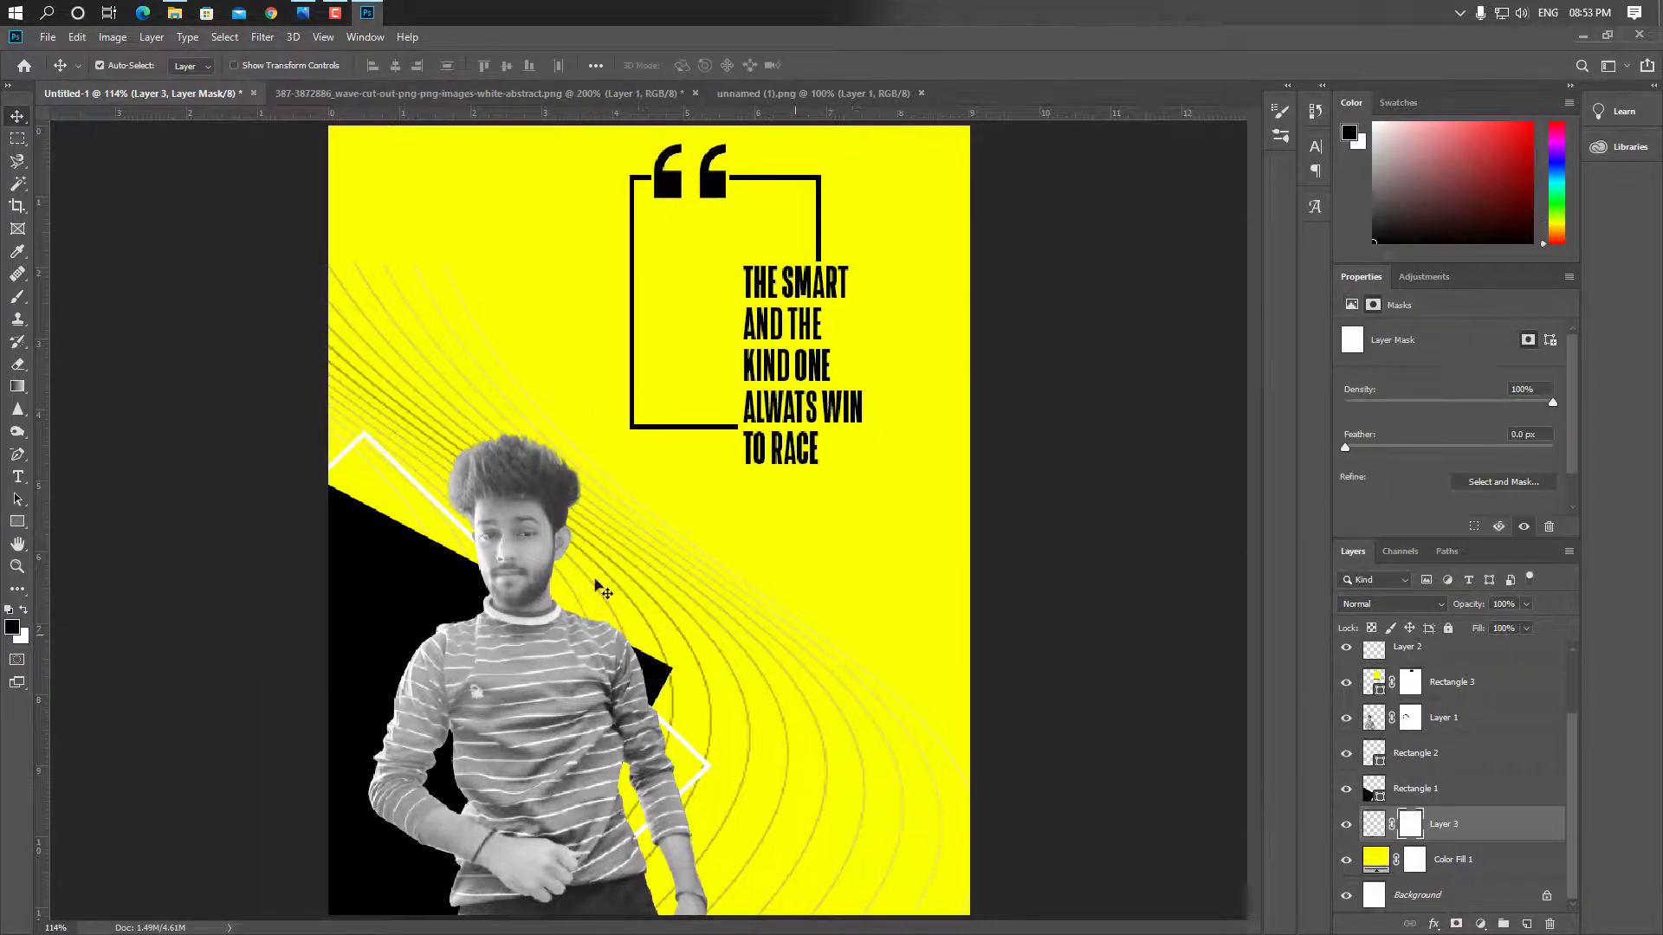
click(17, 297)
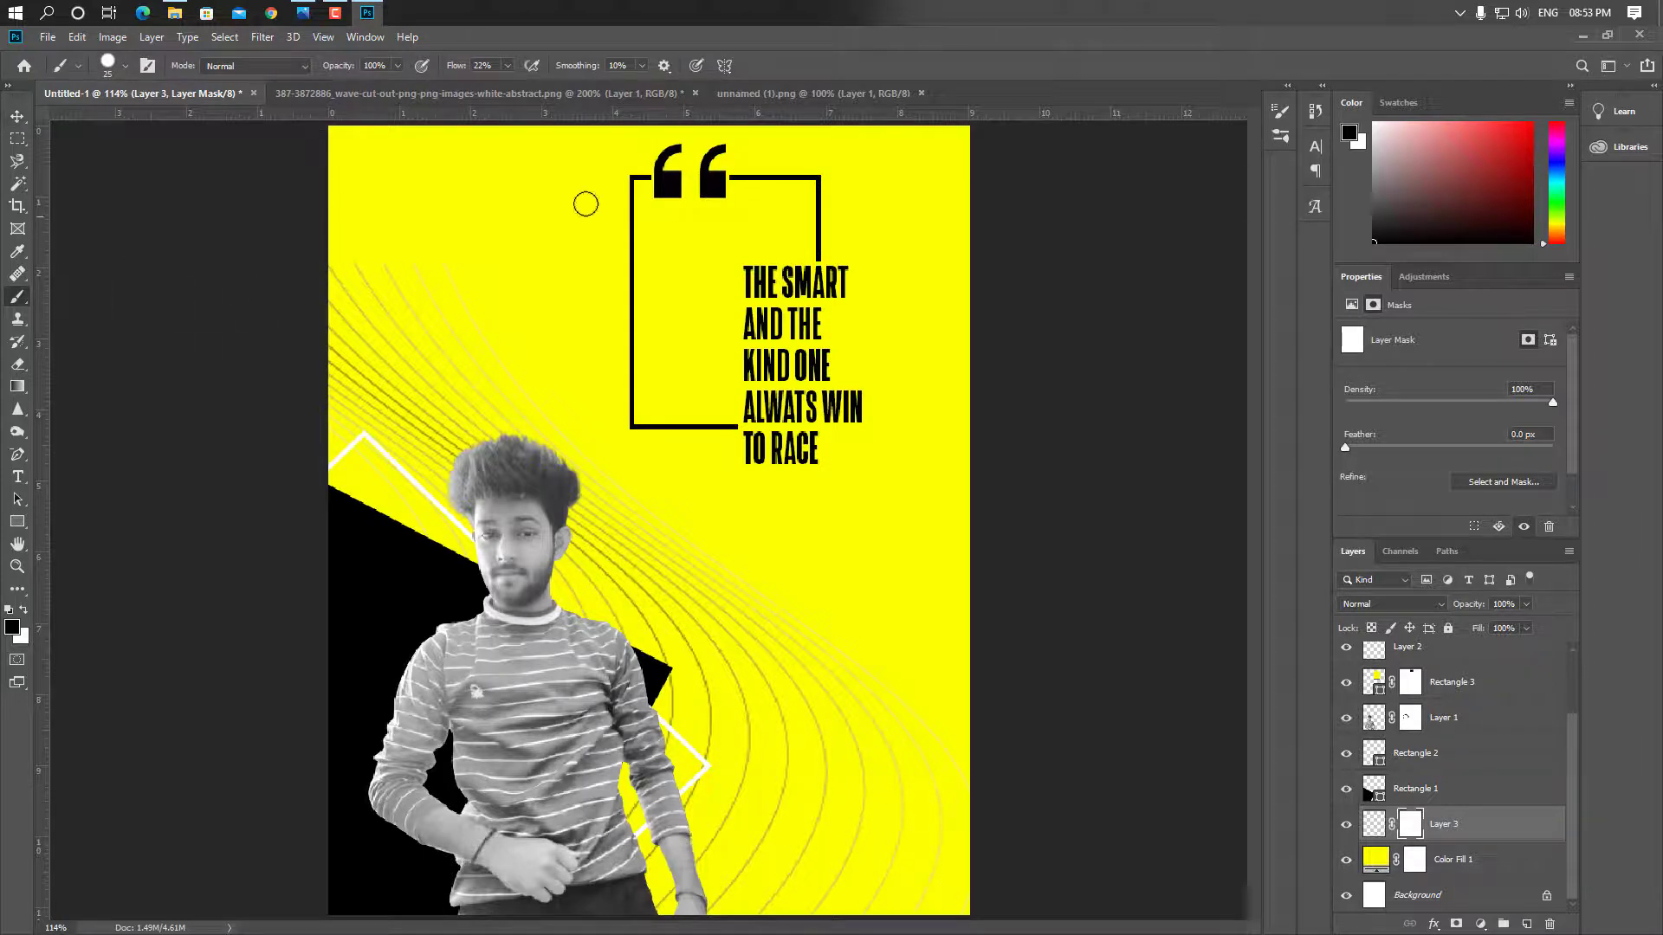
right_click(586, 204)
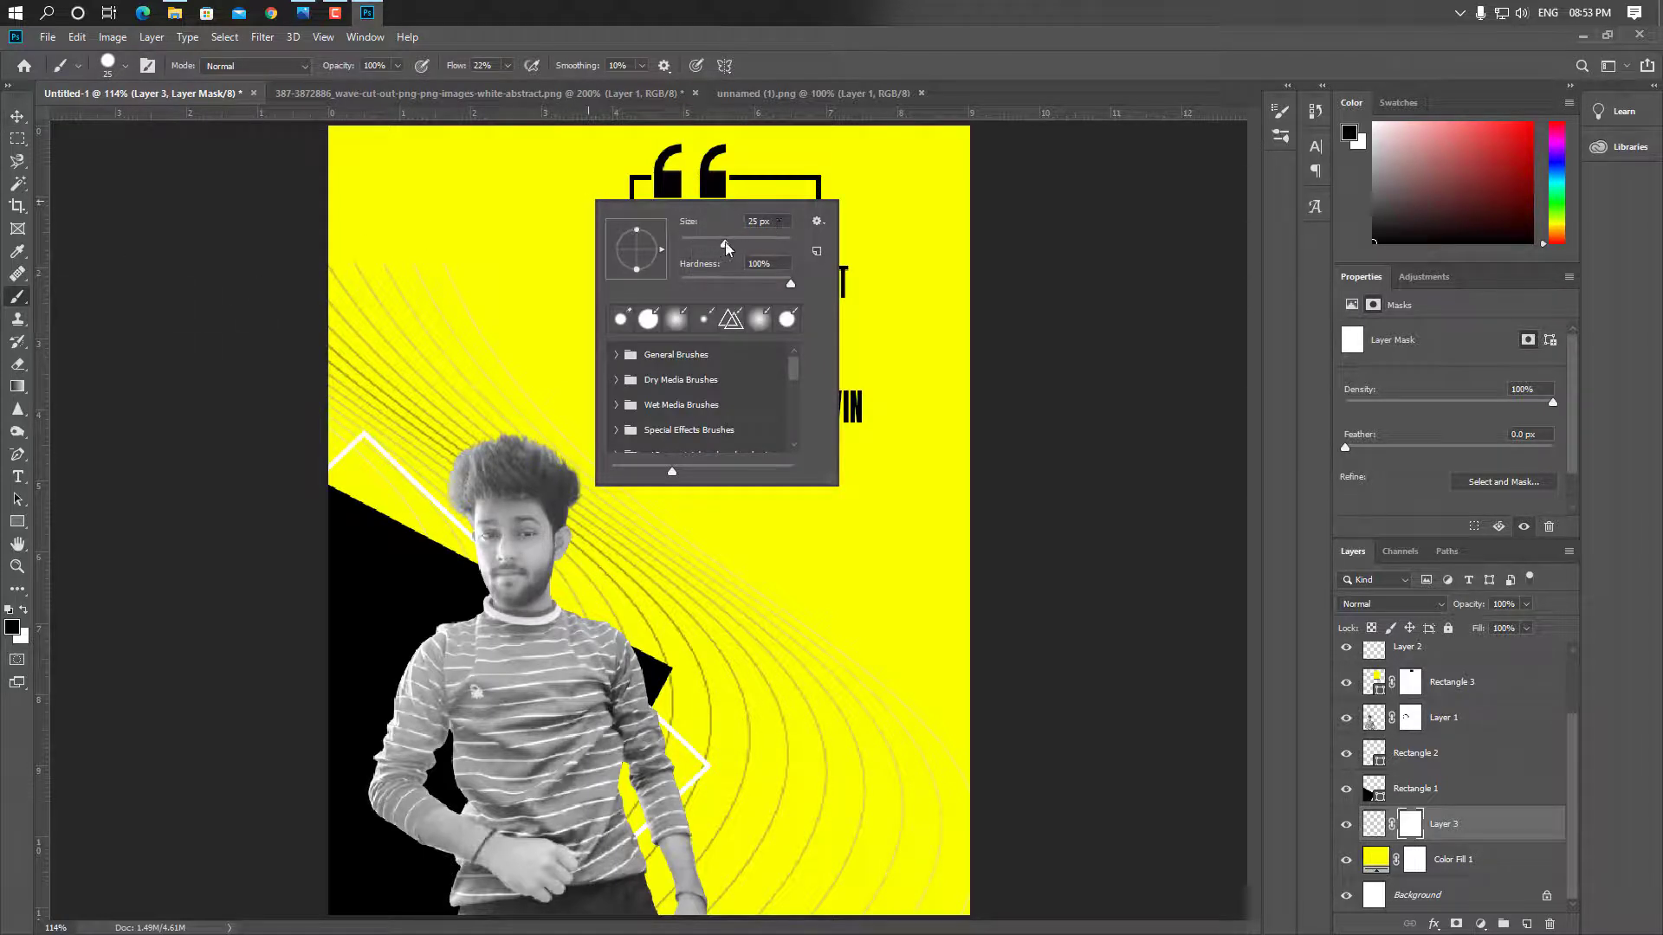
Paint the wave mask with a soft 300 px, 0% hardness brush to fade the upper-left lines
click(726, 244)
click(750, 244)
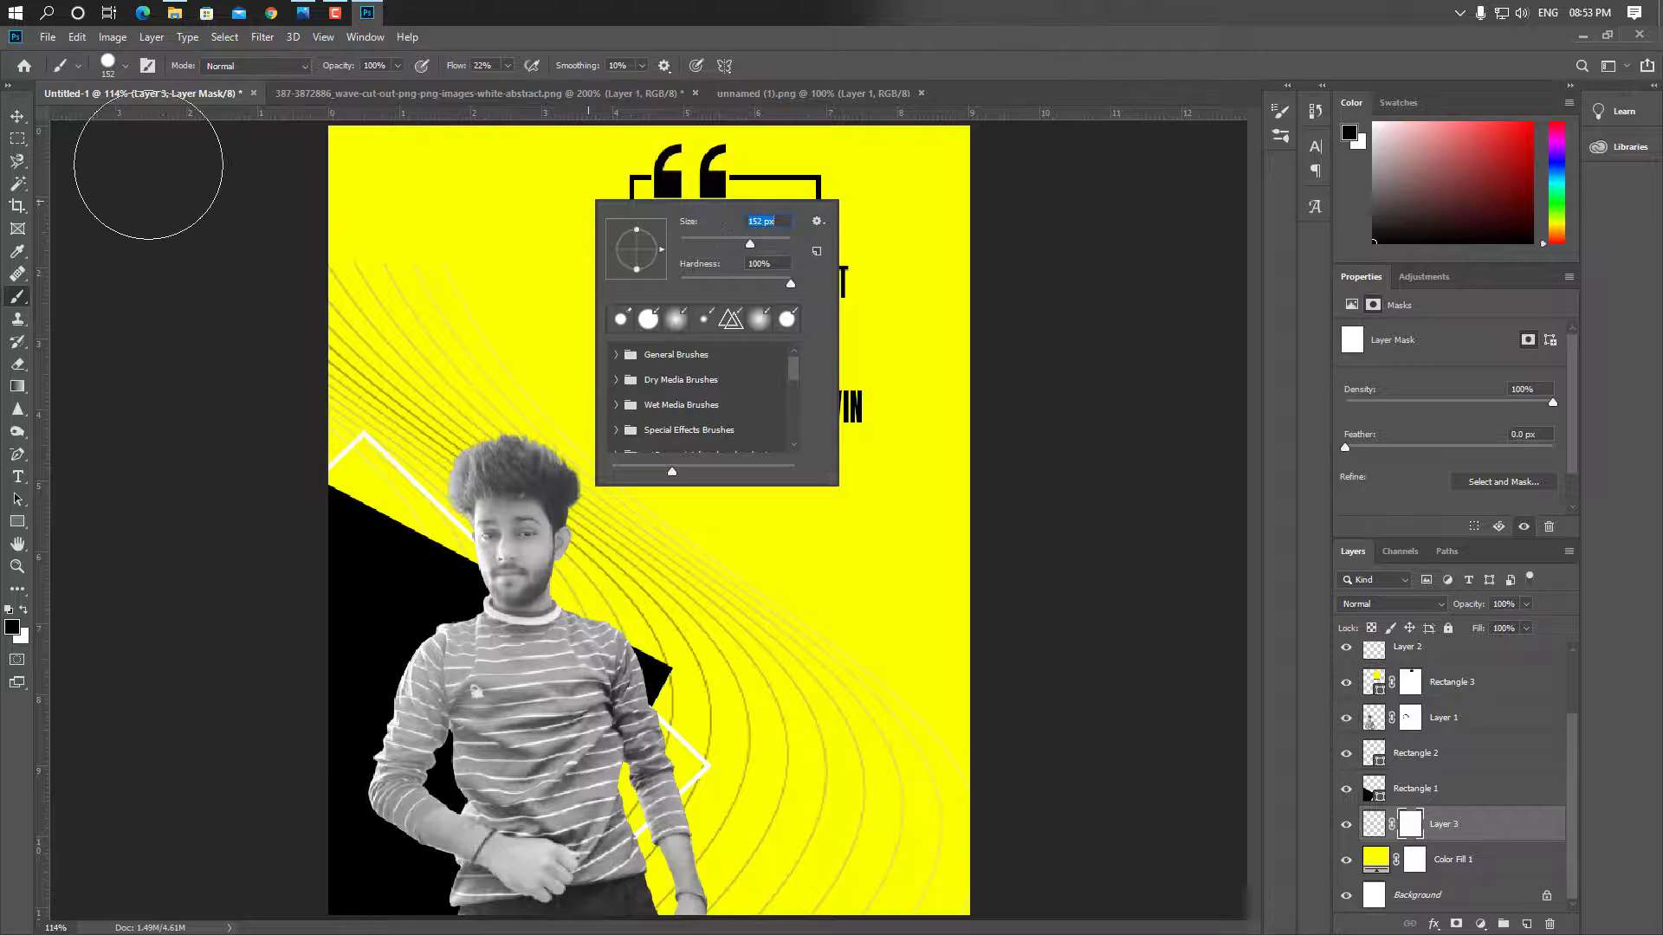
drag(474, 230, 34, 305)
right_click(519, 257)
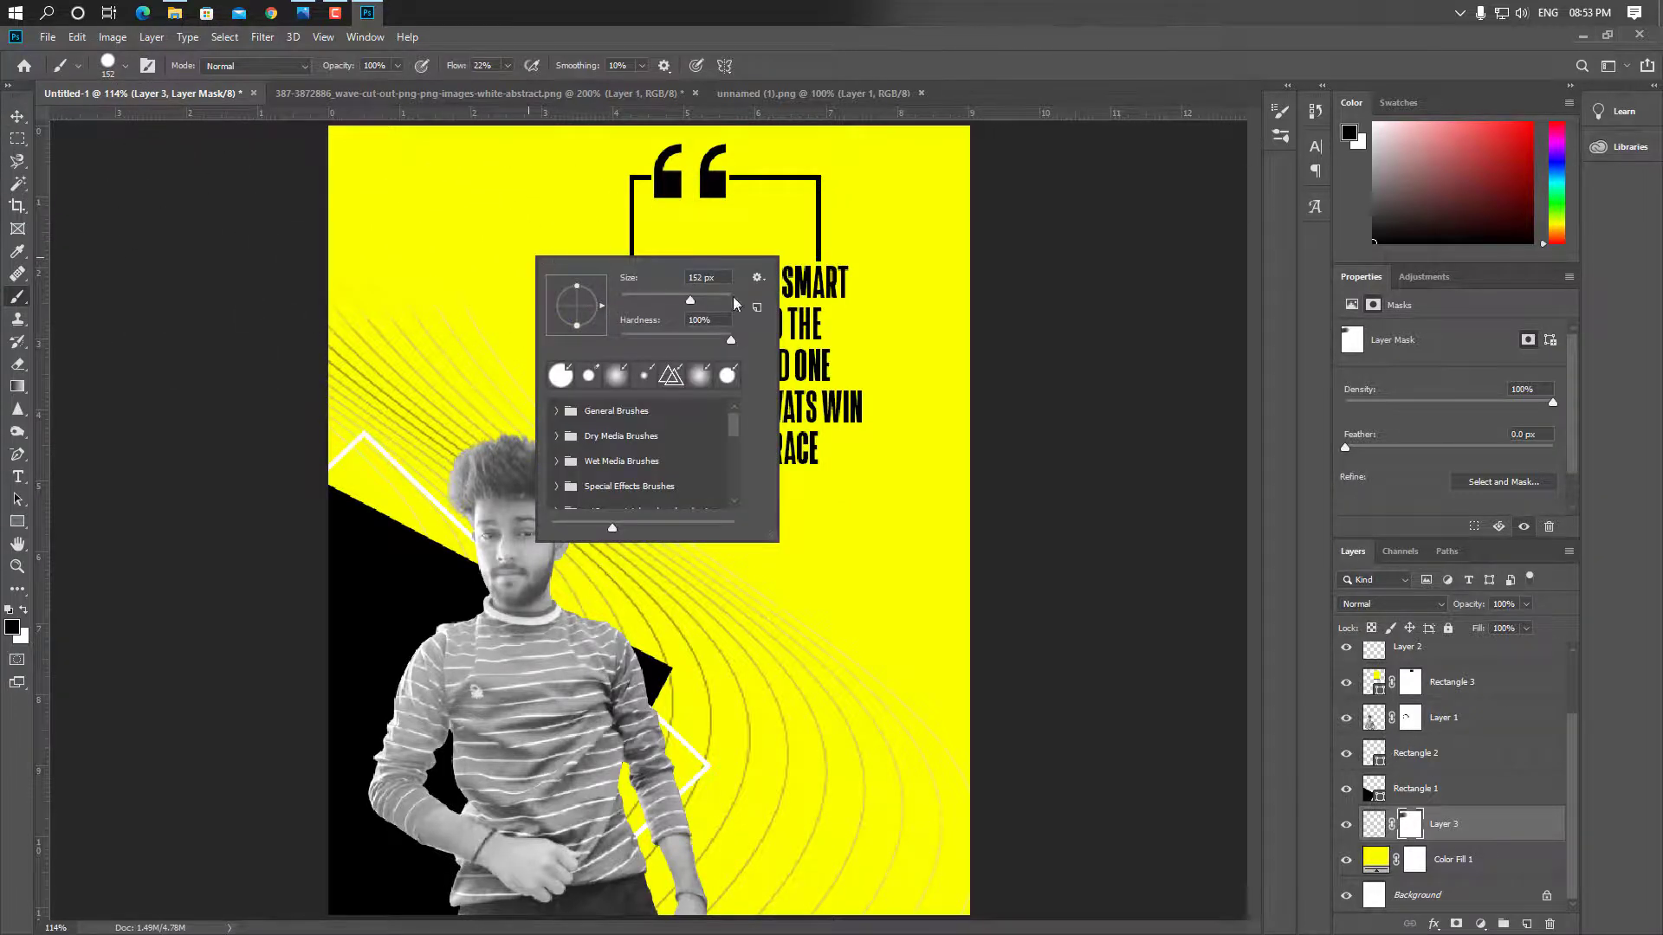
text(300)
key(Return)
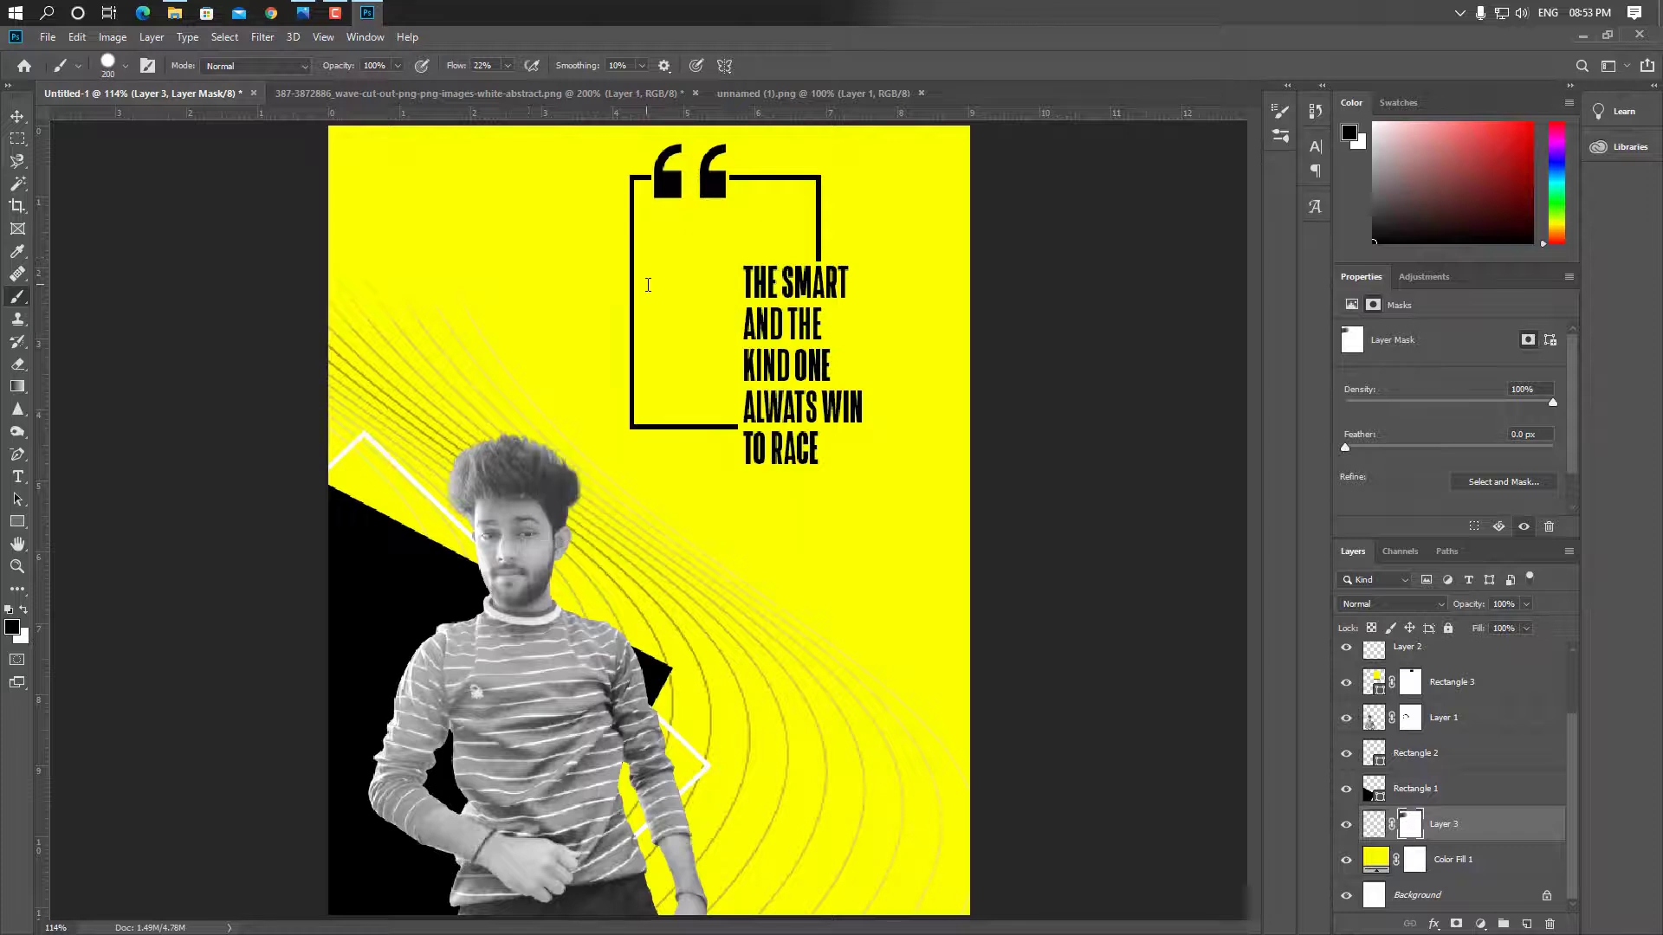
click(108, 70)
drag(206, 161, 4, 130)
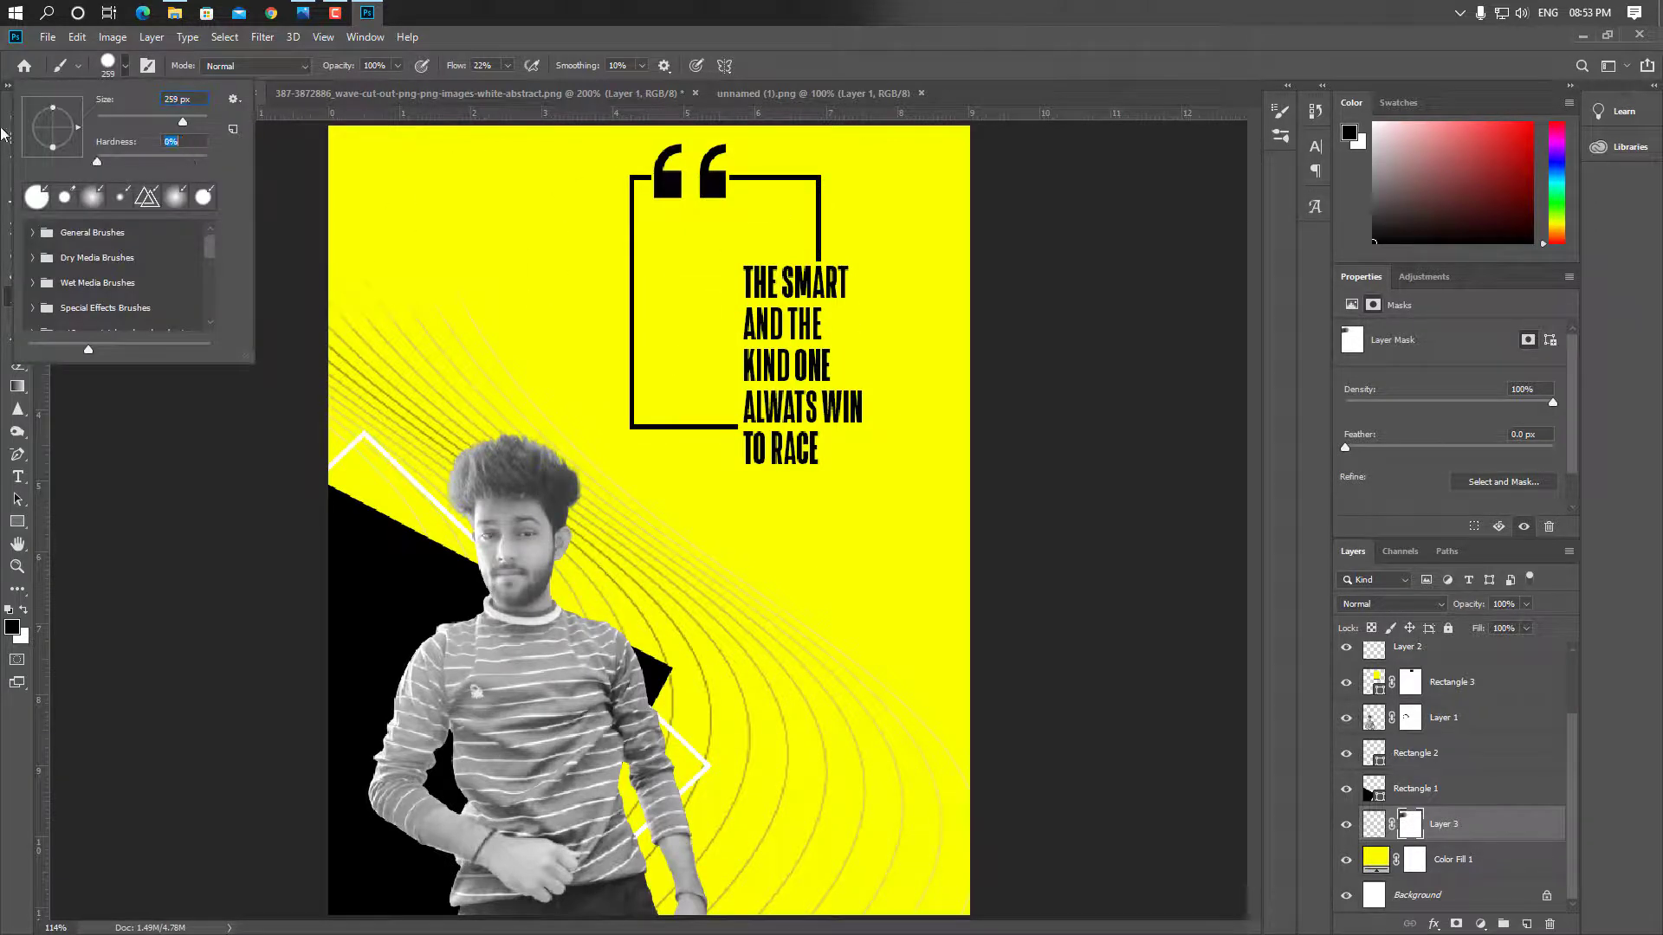
mouse_move(503, 242)
mouse_down()
mouse_move(138, 236)
mouse_move(19, 356)
mouse_move(84, 273)
mouse_move(560, 332)
mouse_move(969, 411)
mouse_move(606, 367)
mouse_move(799, 329)
mouse_move(336, 279)
mouse_move(661, 366)
mouse_move(450, 320)
mouse_move(510, 351)
mouse_move(663, 378)
mouse_move(372, 334)
mouse_move(658, 260)
mouse_move(787, 304)
mouse_move(9, 320)
mouse_up()
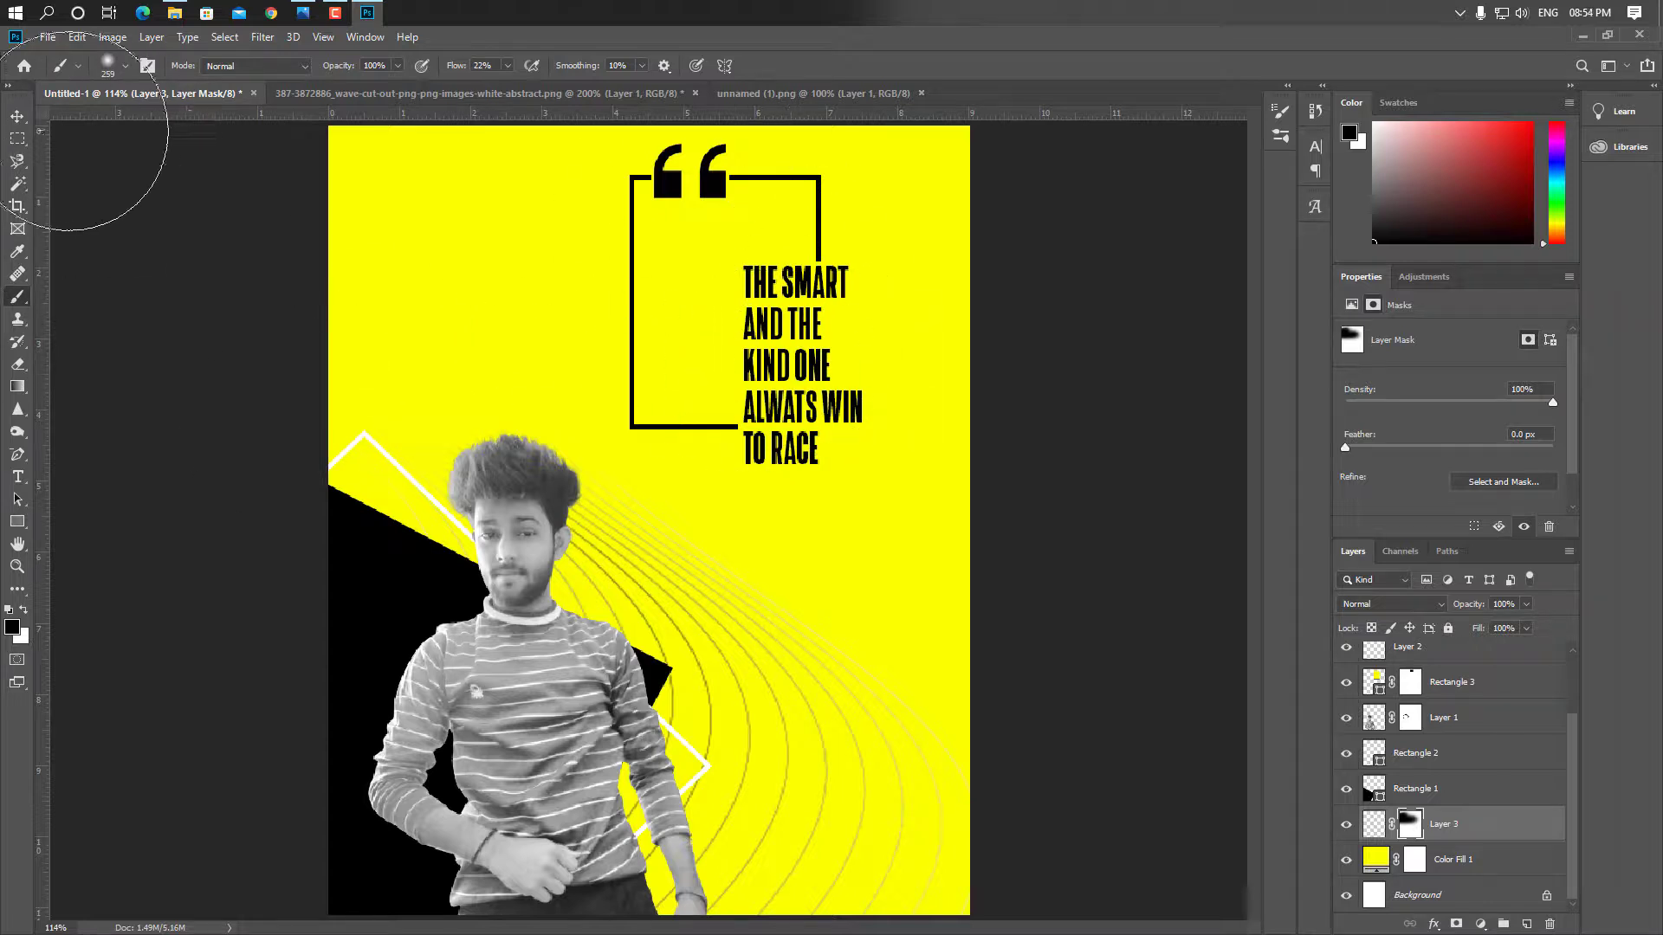
click(17, 116)
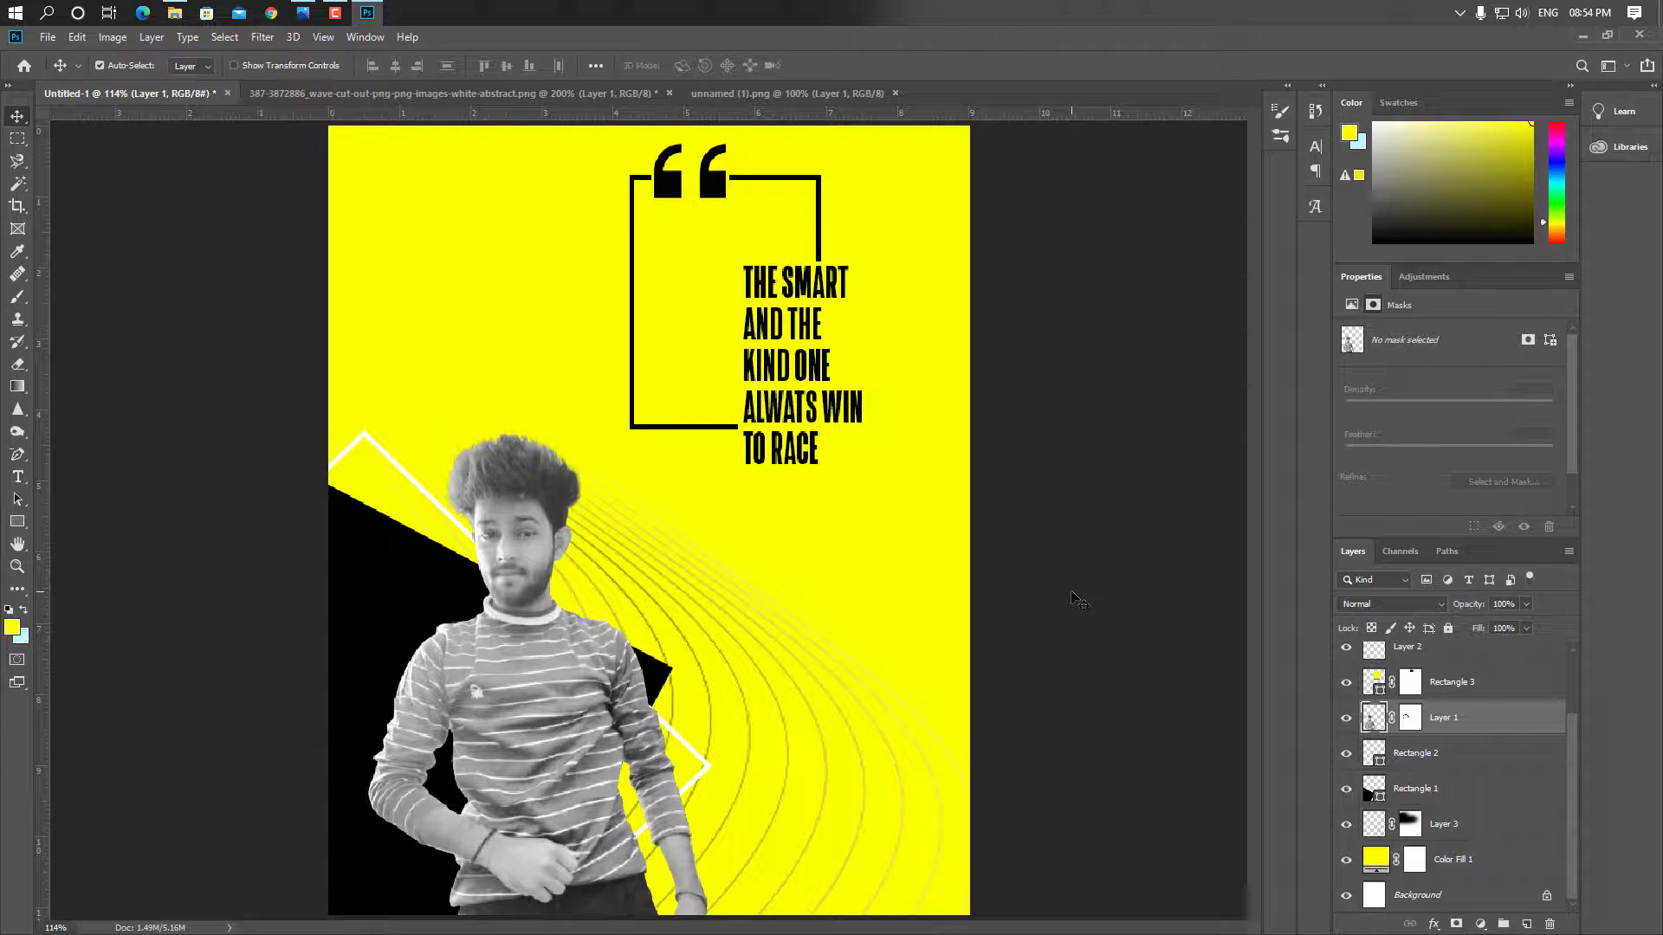
click(17, 477)
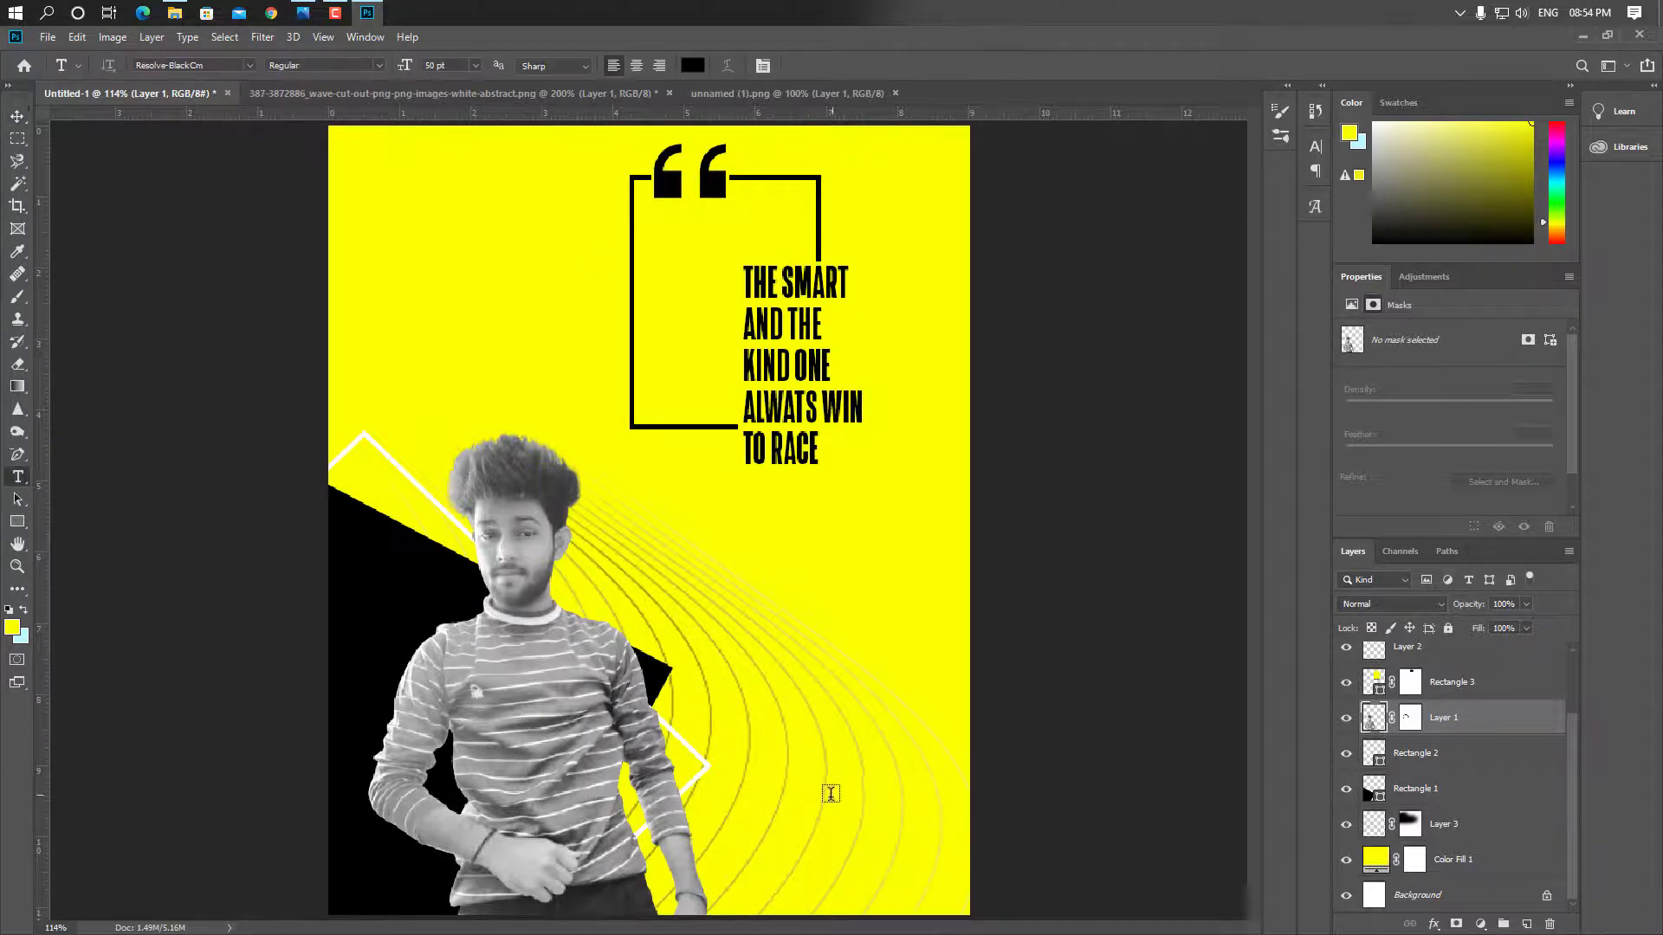
click(729, 667)
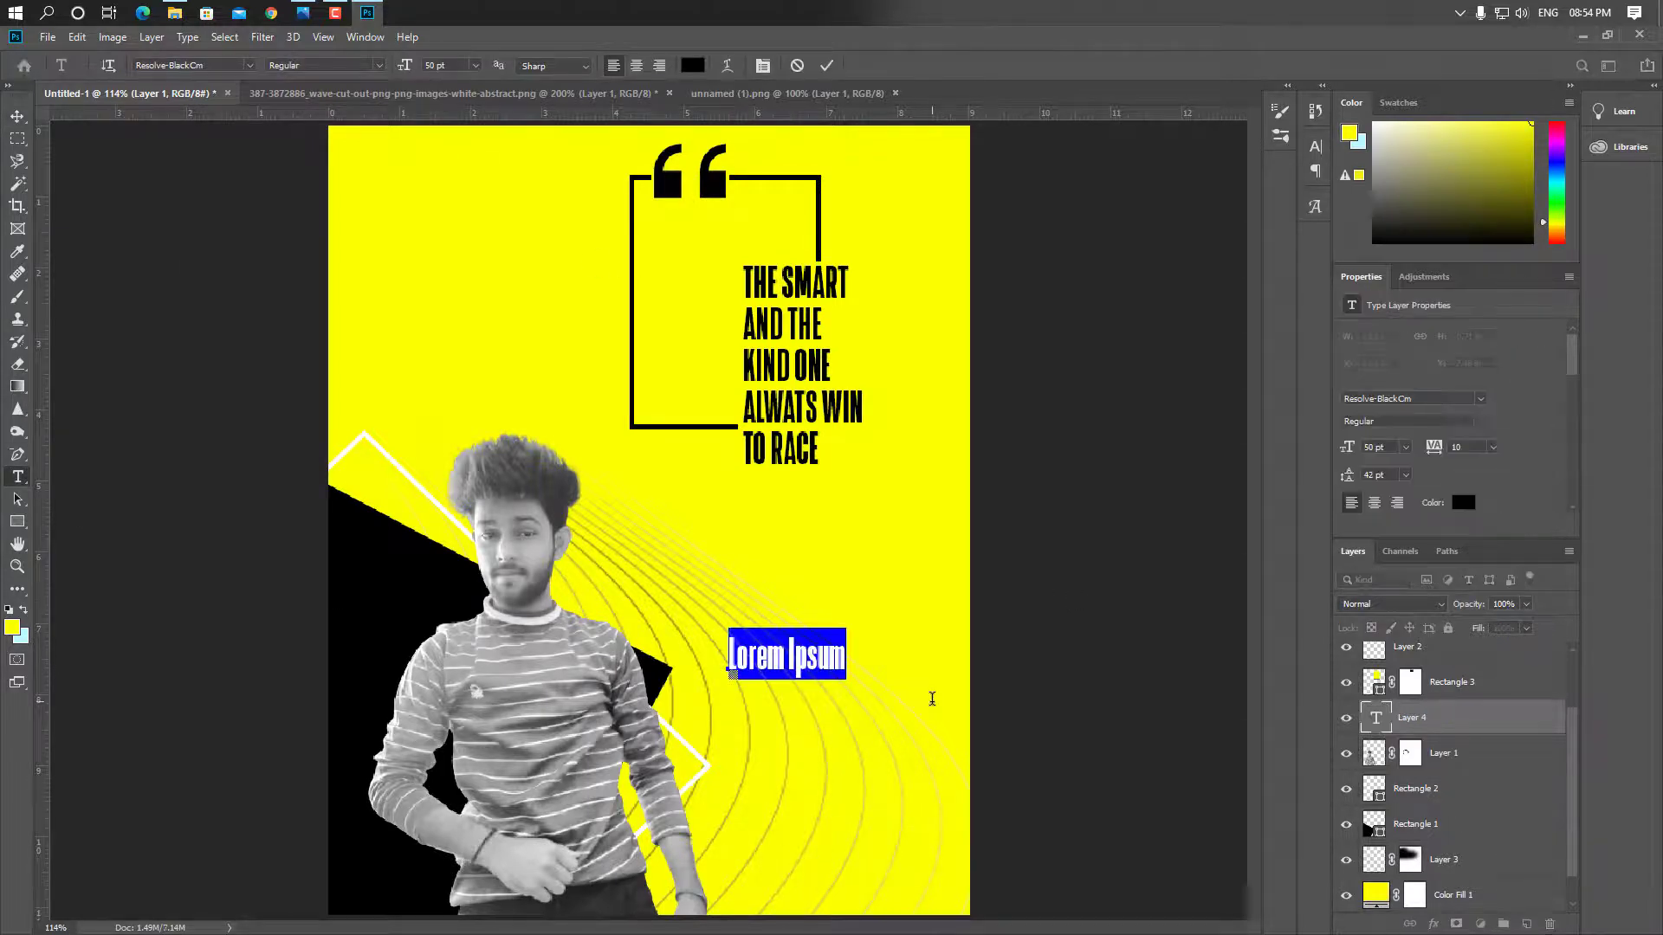
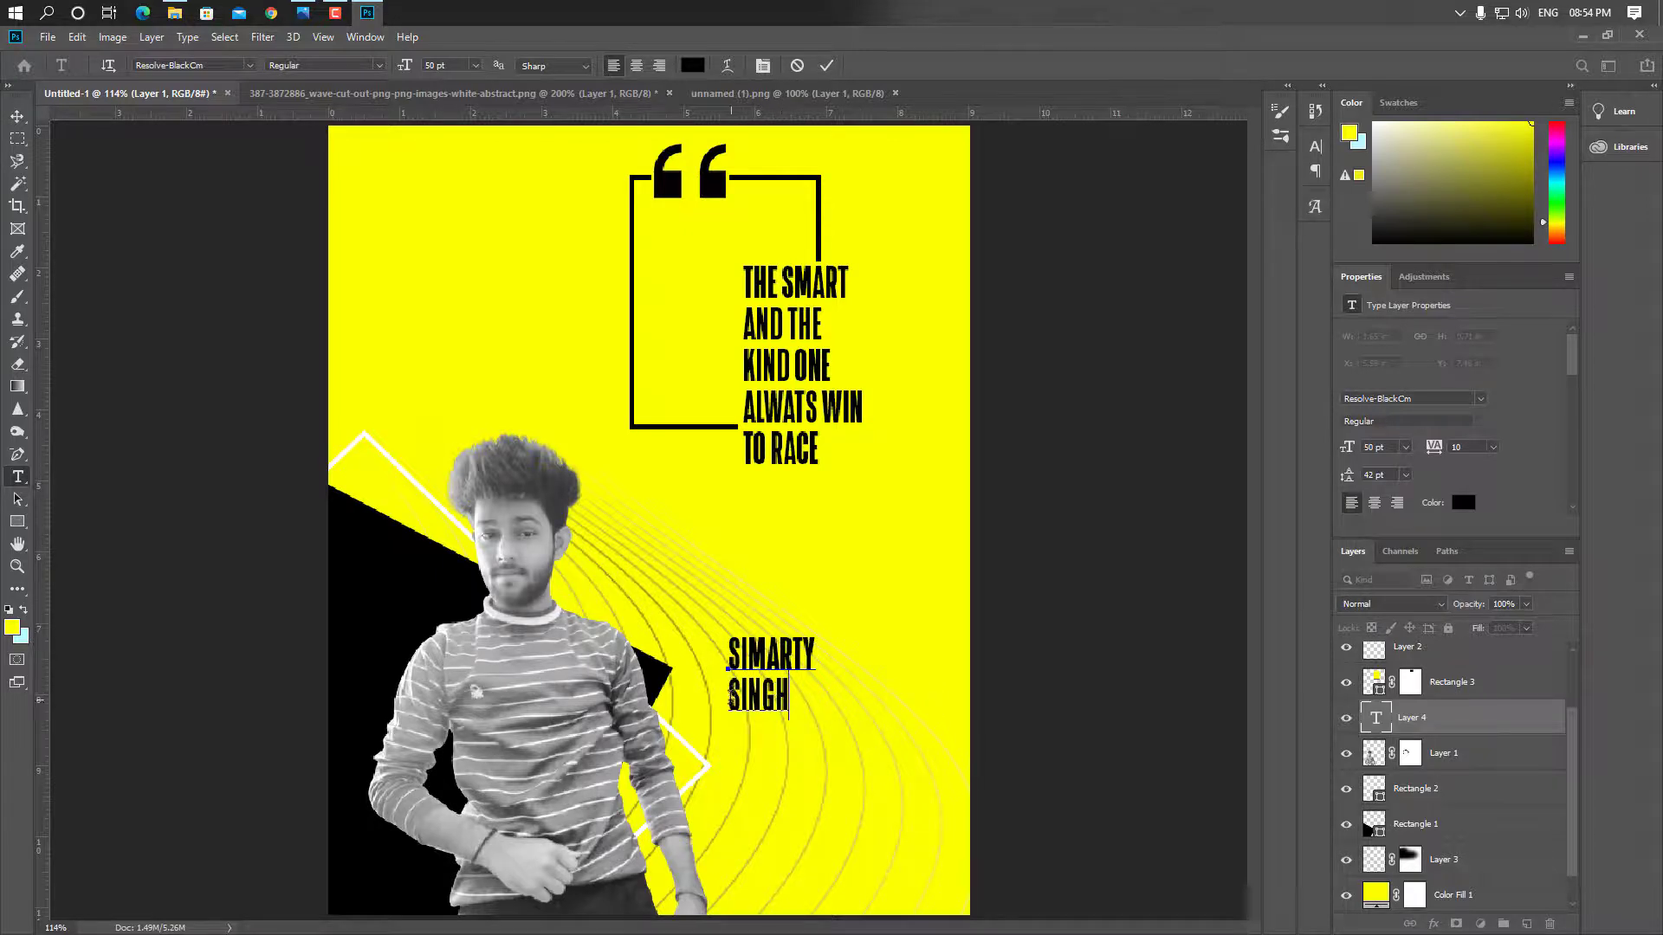
Set the name in Gotham Ultra Italic and move it to the bottom-right corner
drag(731, 645, 818, 723)
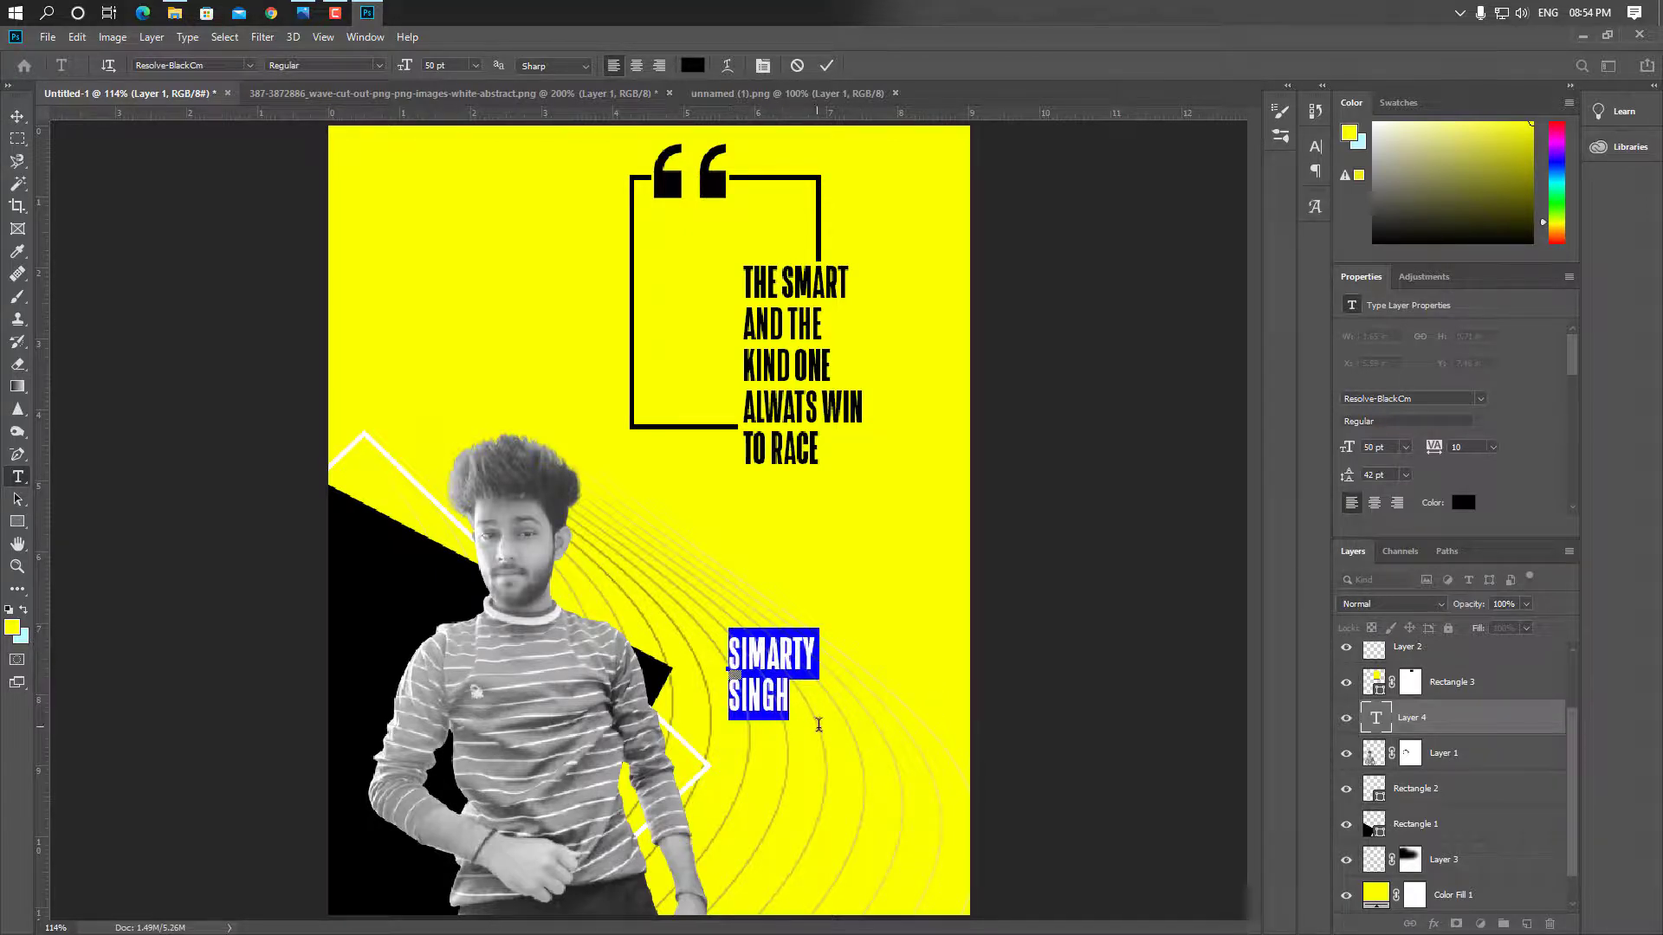
click(250, 65)
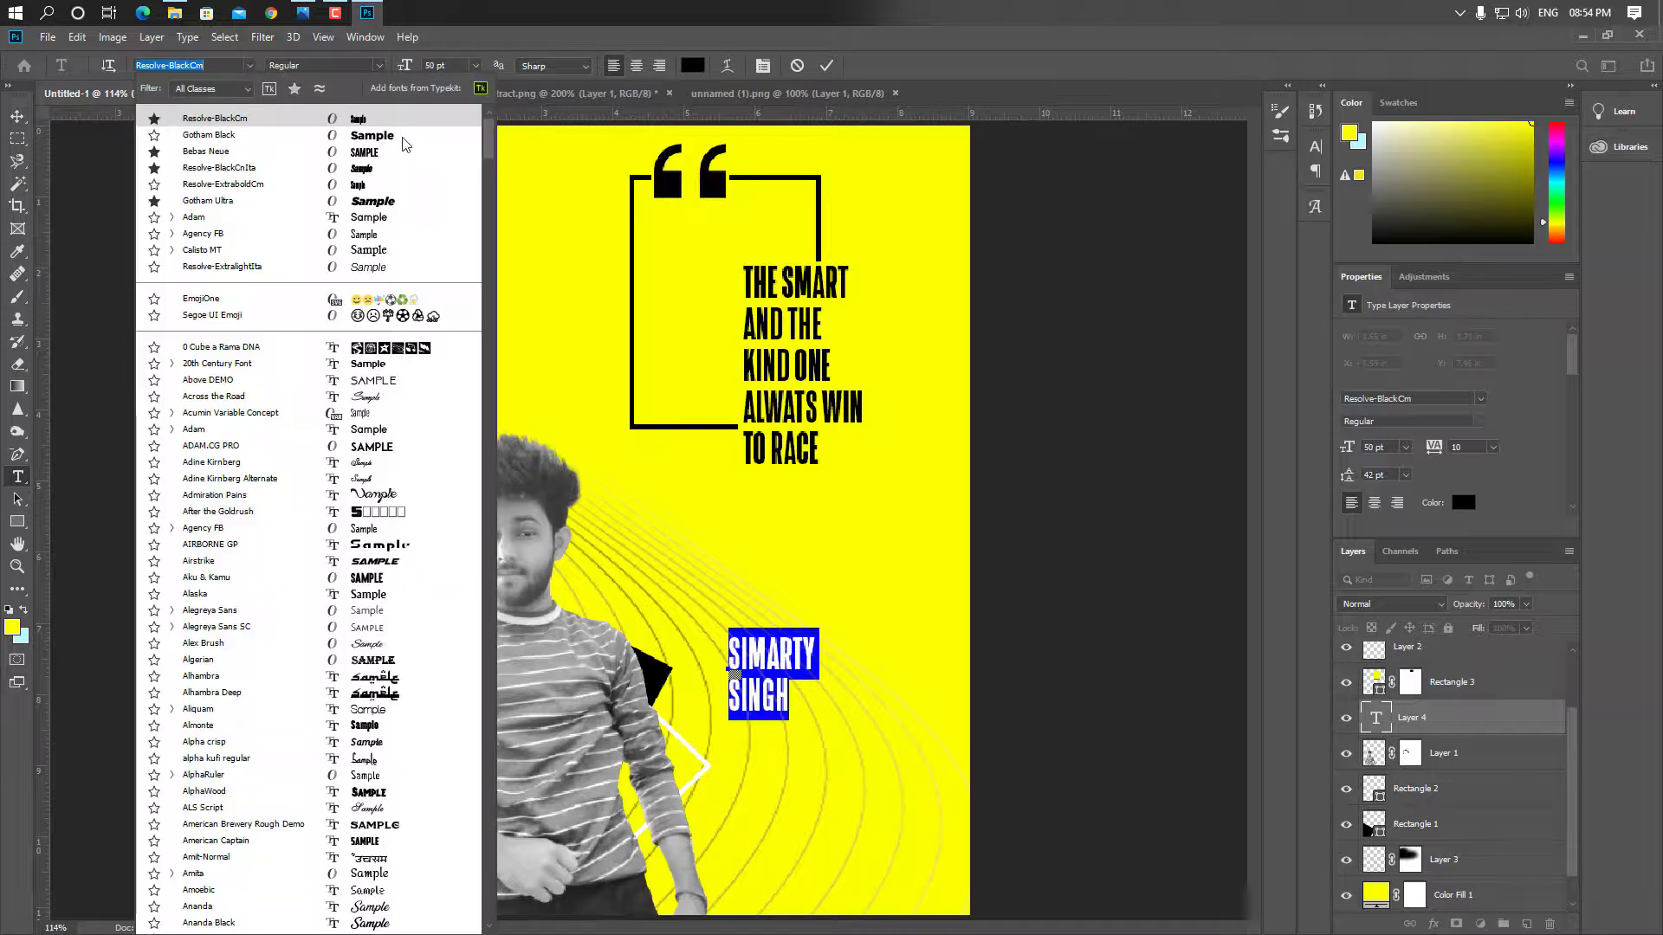
click(404, 202)
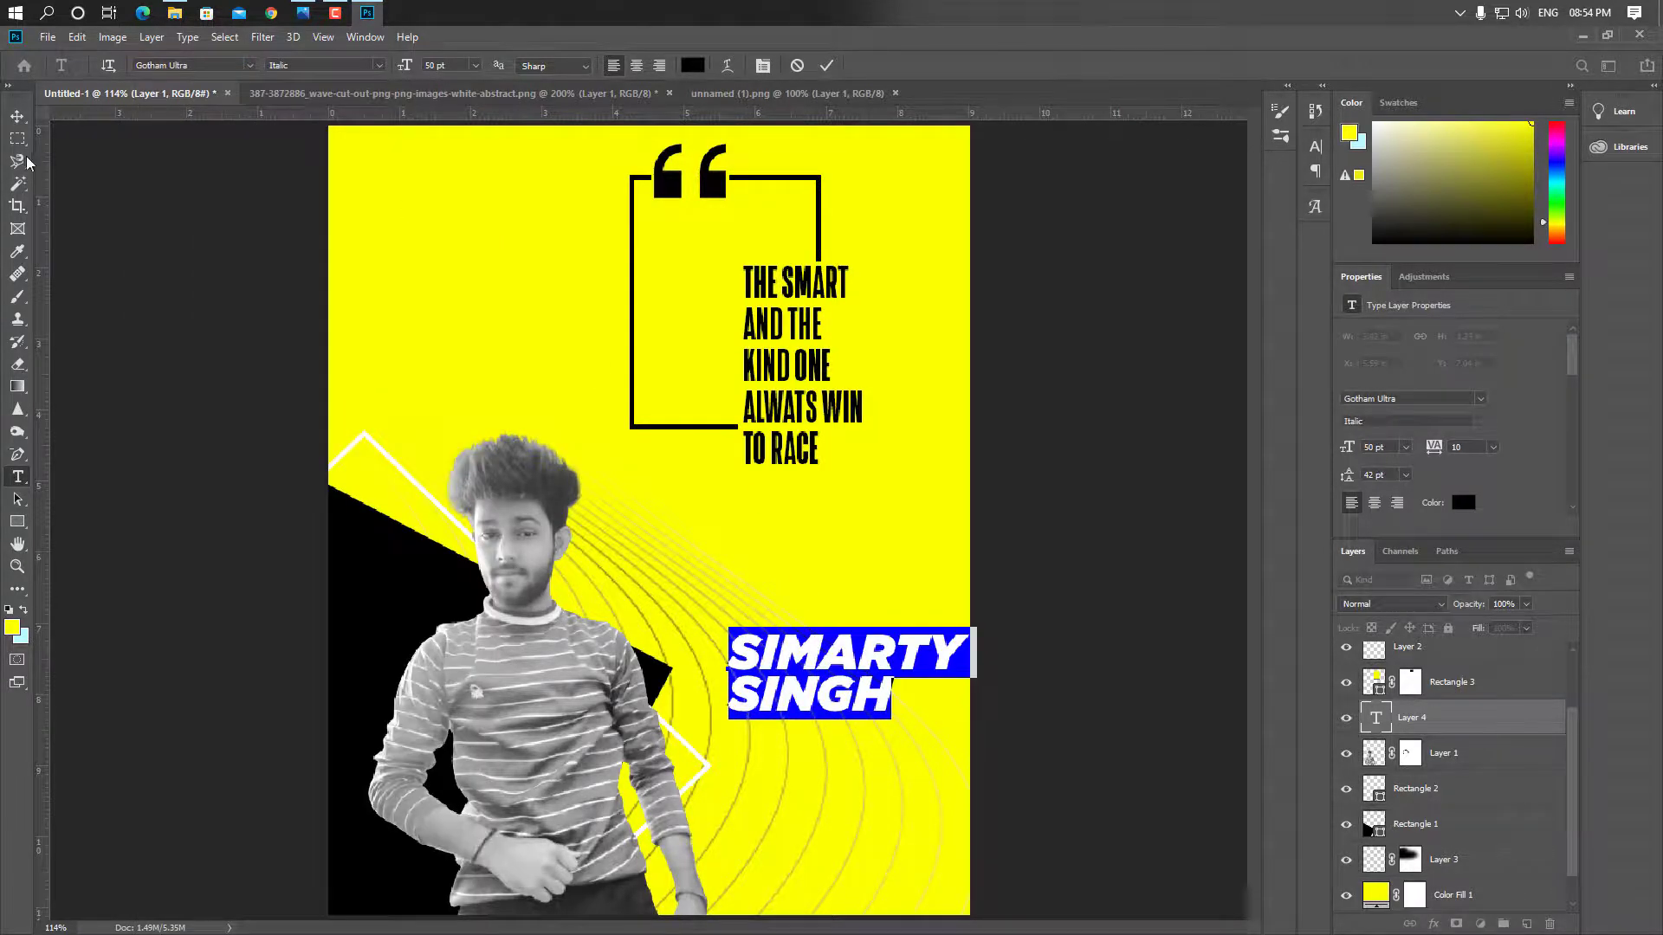
click(17, 116)
drag(801, 706, 804, 911)
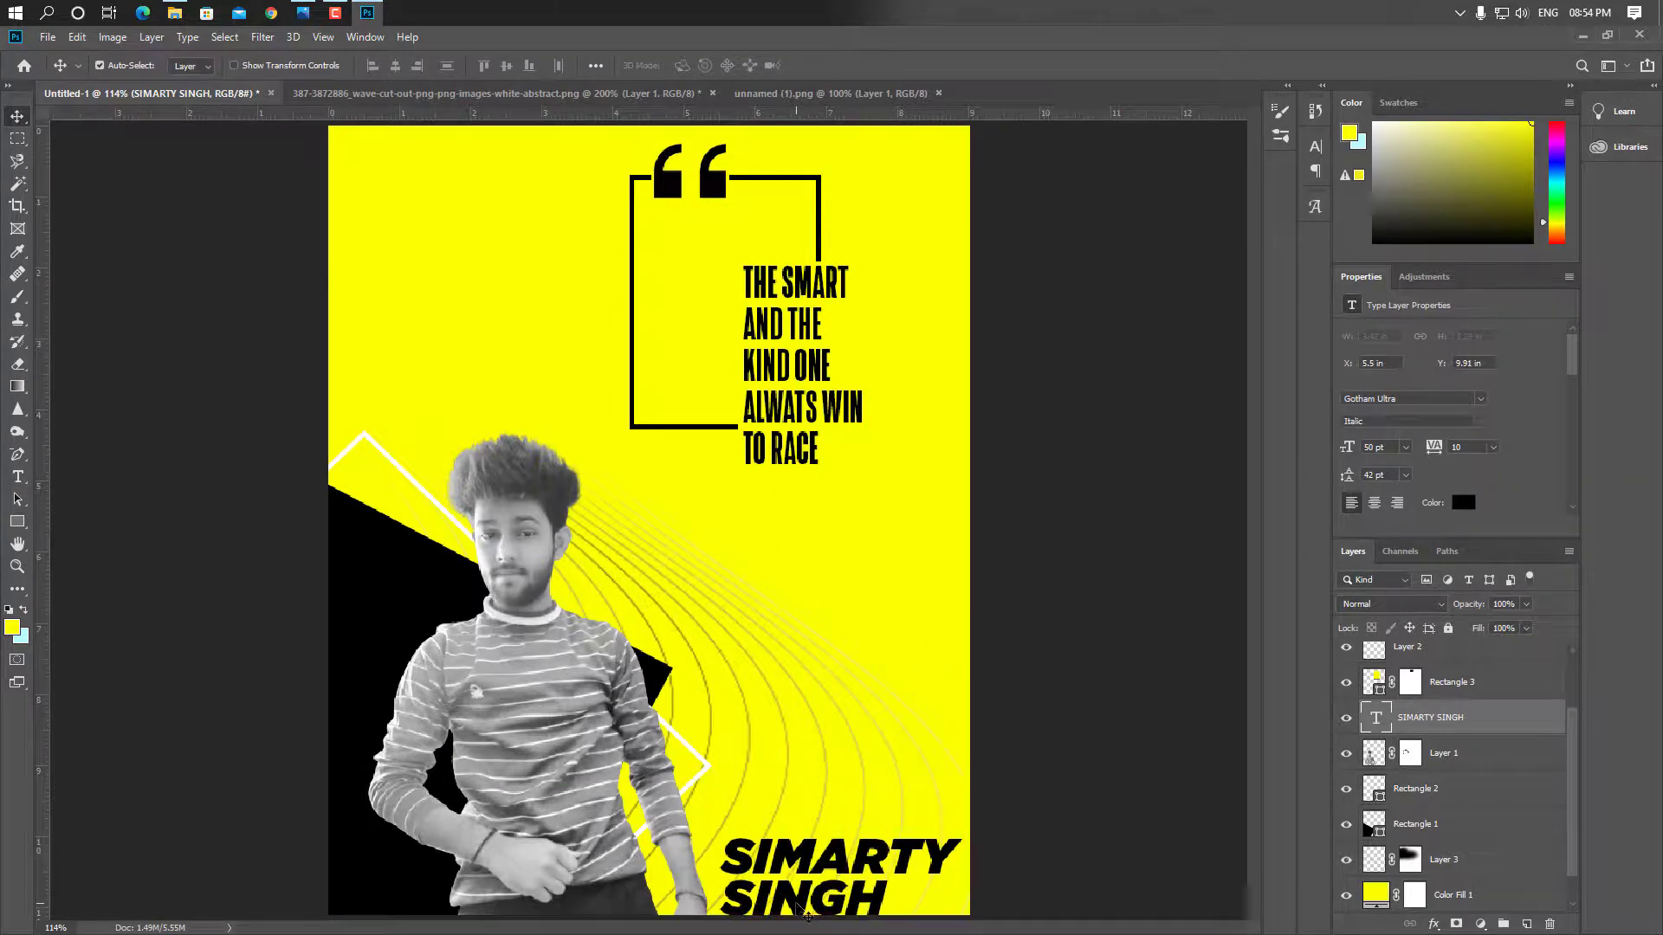
Resize the name to 35 pt with 31 pt leading and nudge it toward the bottom-right edge
double_click(804, 911)
click(439, 66)
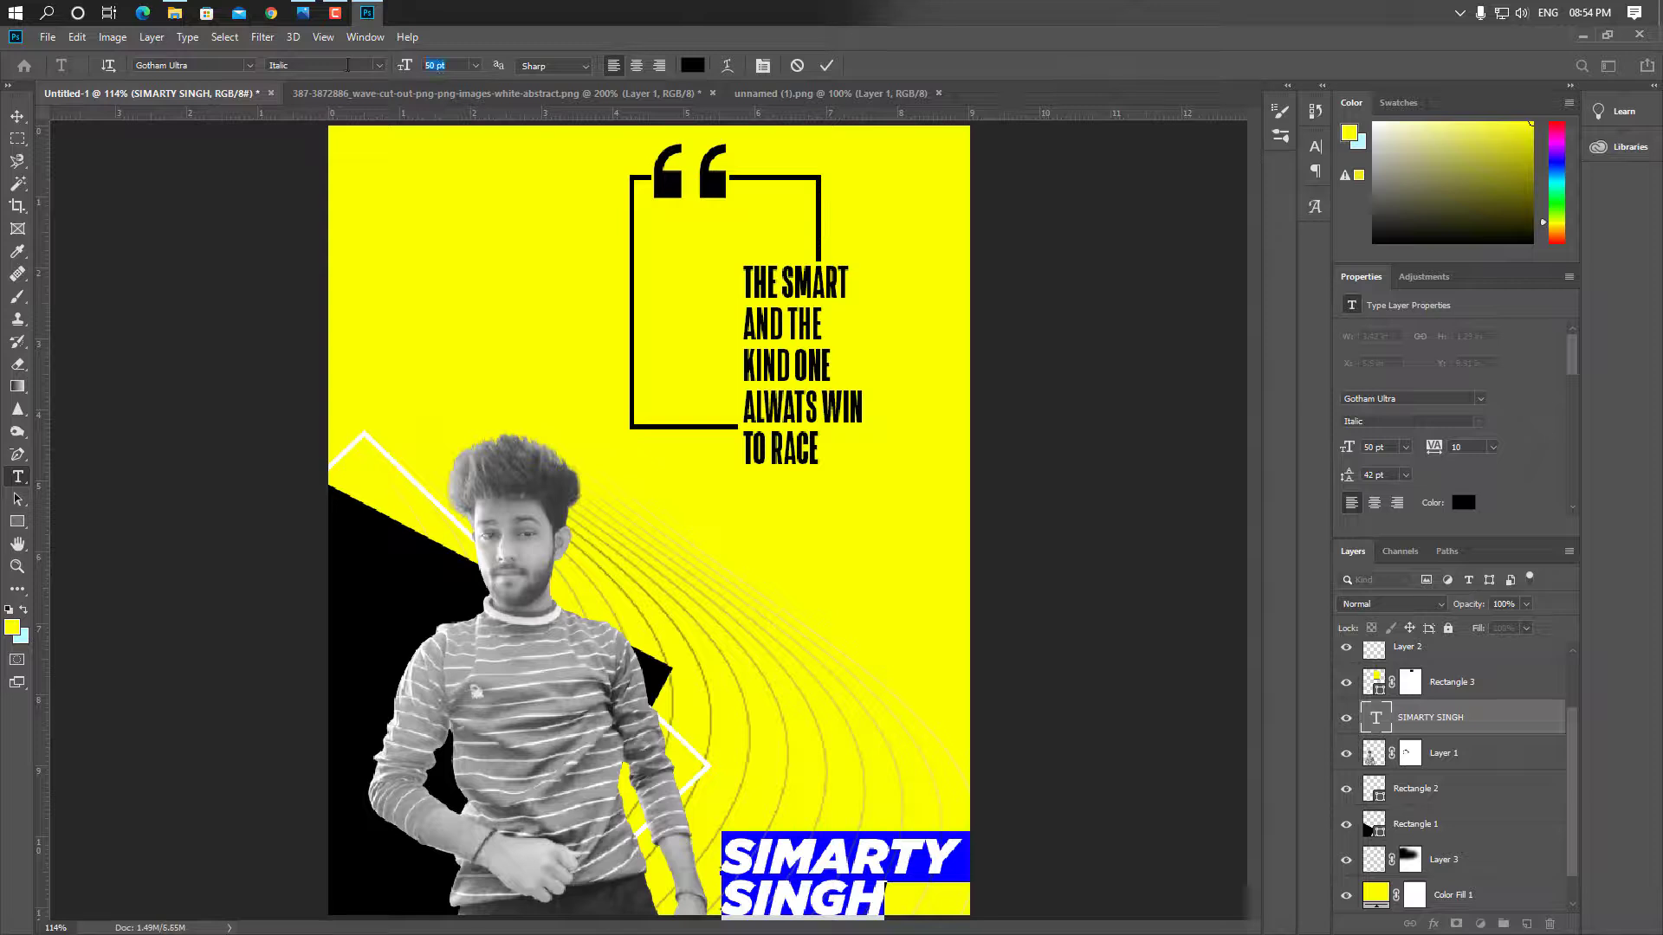
text(35)
key(Return)
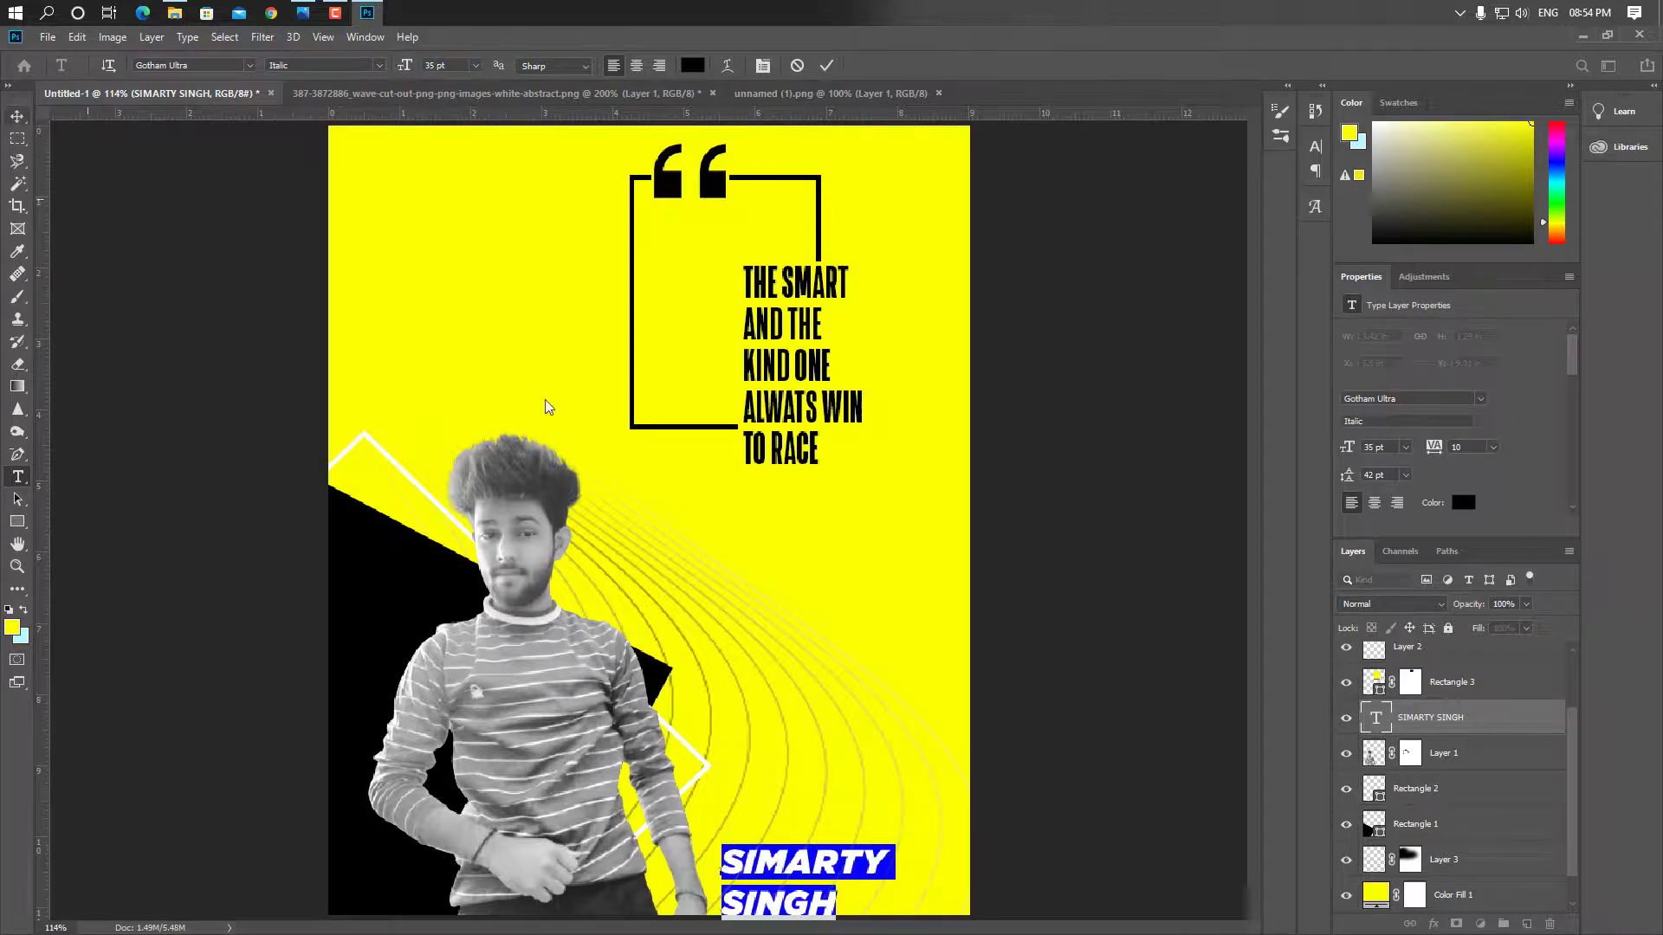
drag(1348, 483, 1324, 477)
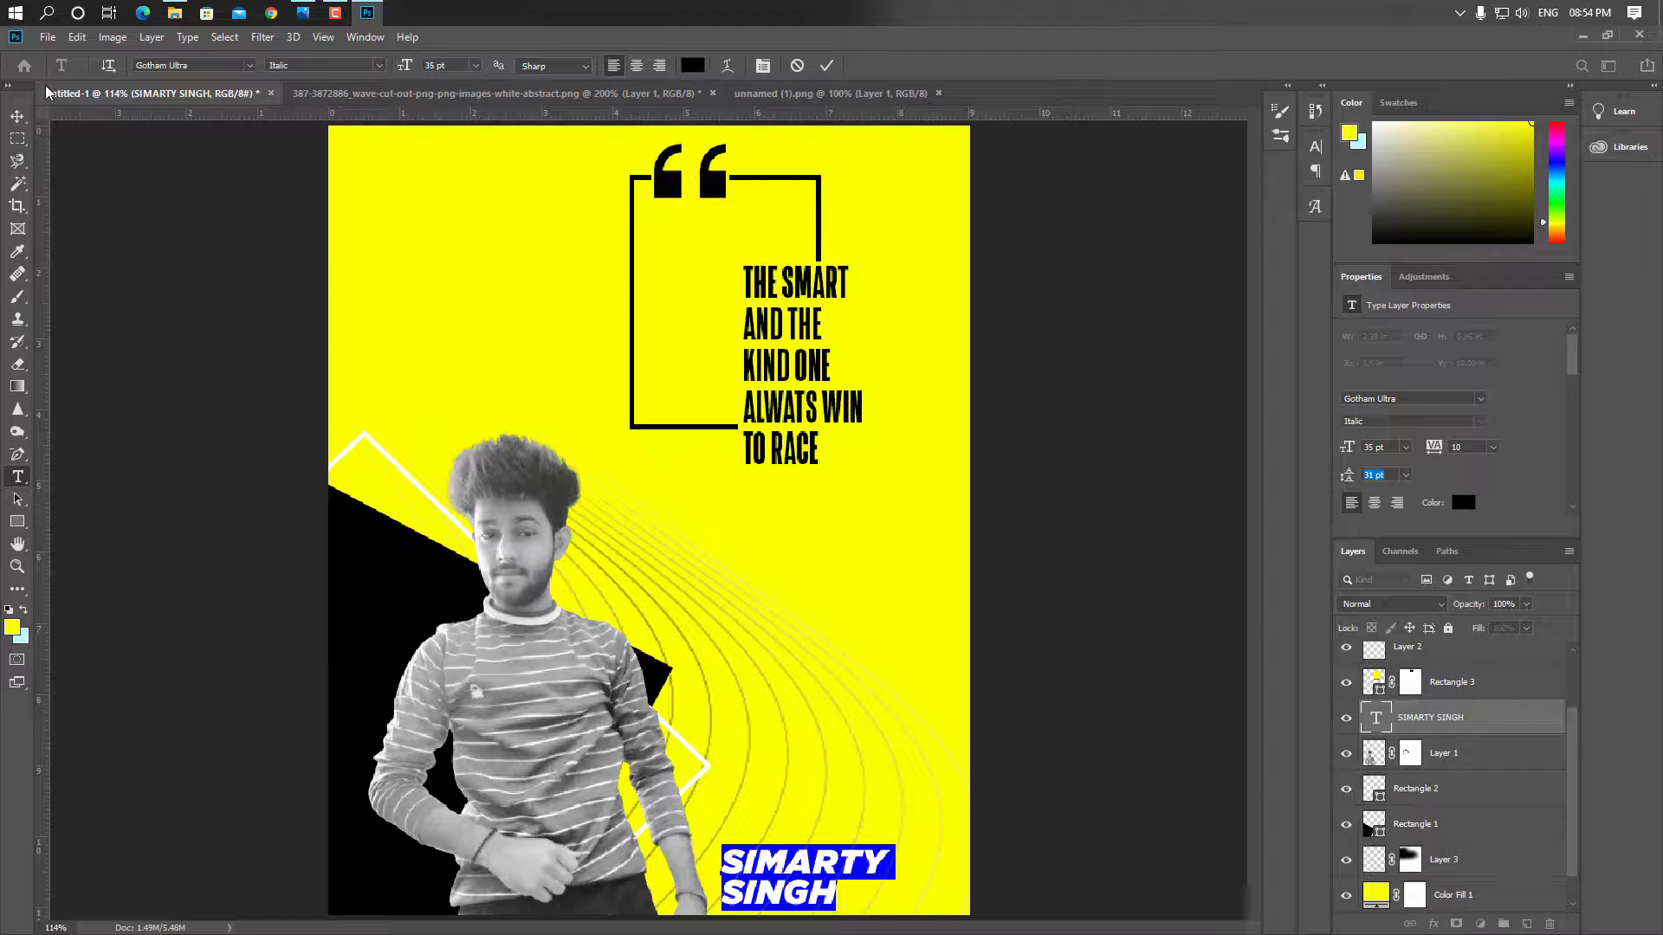
click(18, 115)
drag(781, 860, 853, 858)
key(Right)
key(Right)
key(Right)
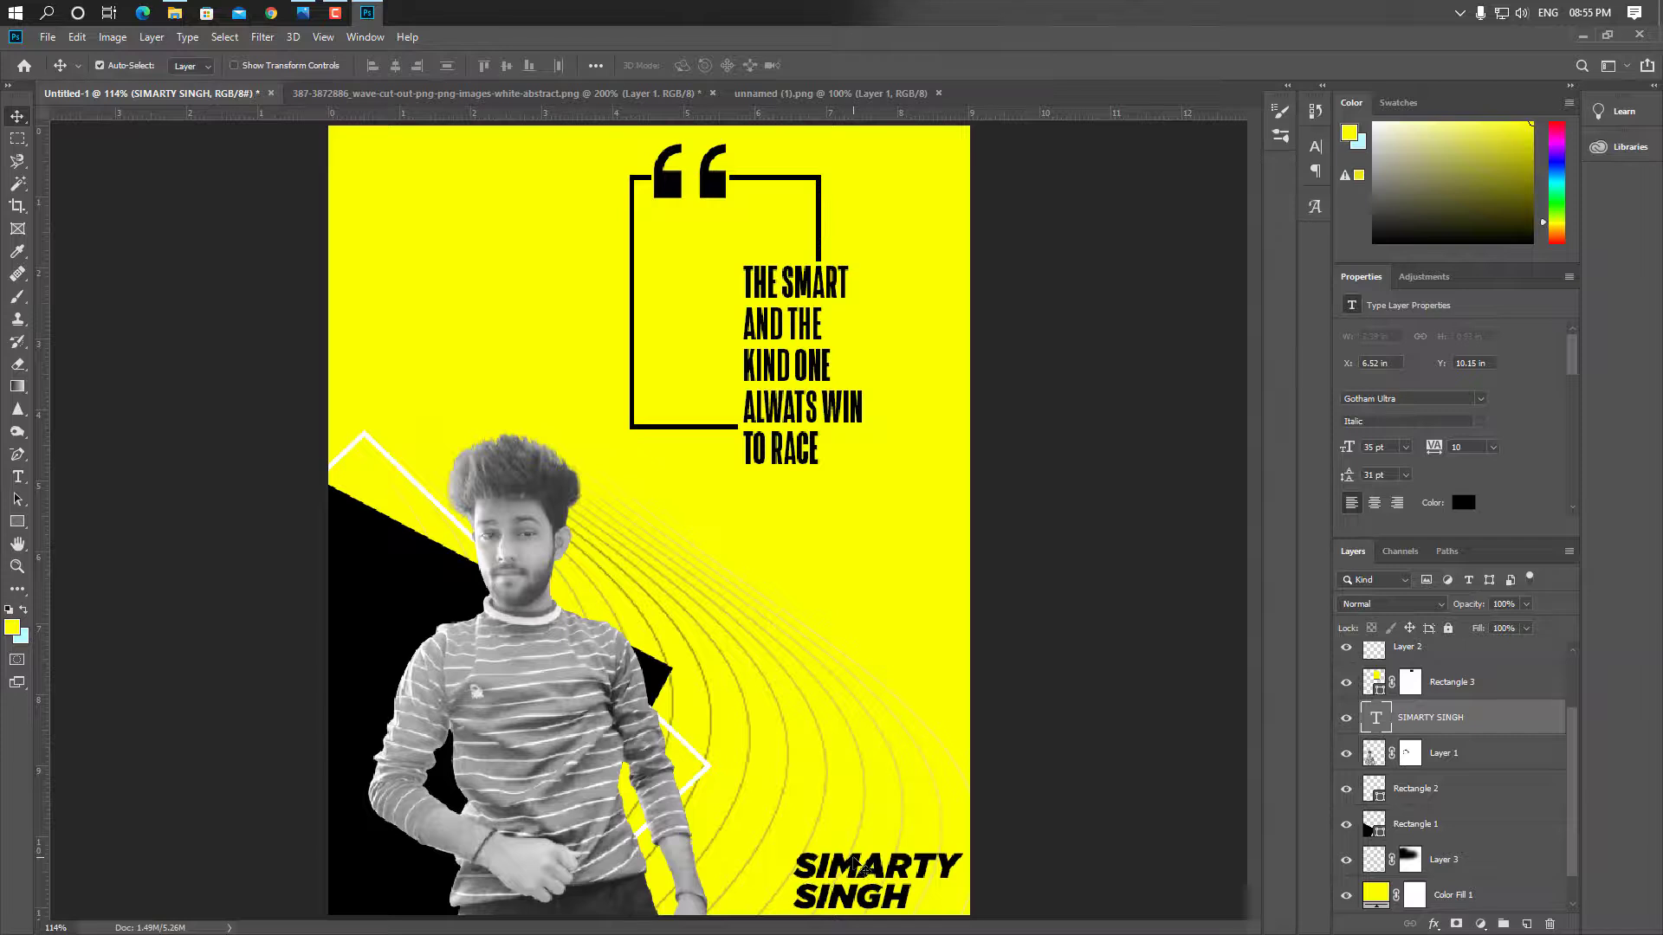
key(Down)
key(Down)
key(Down)
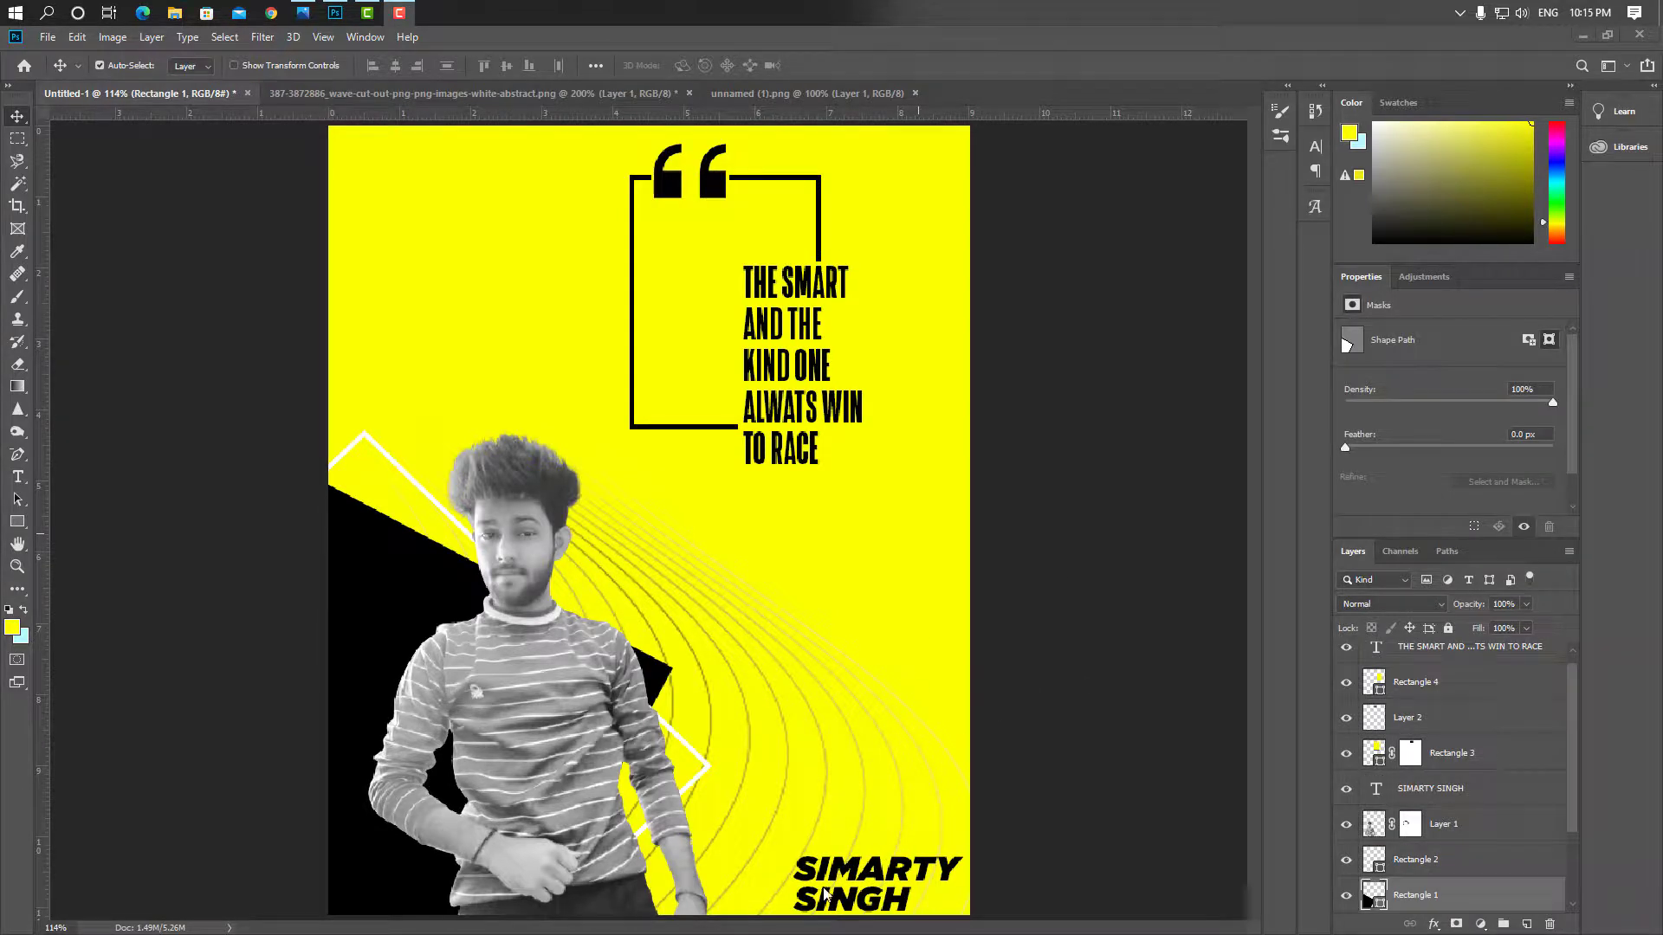
click(836, 876)
double_click(833, 870)
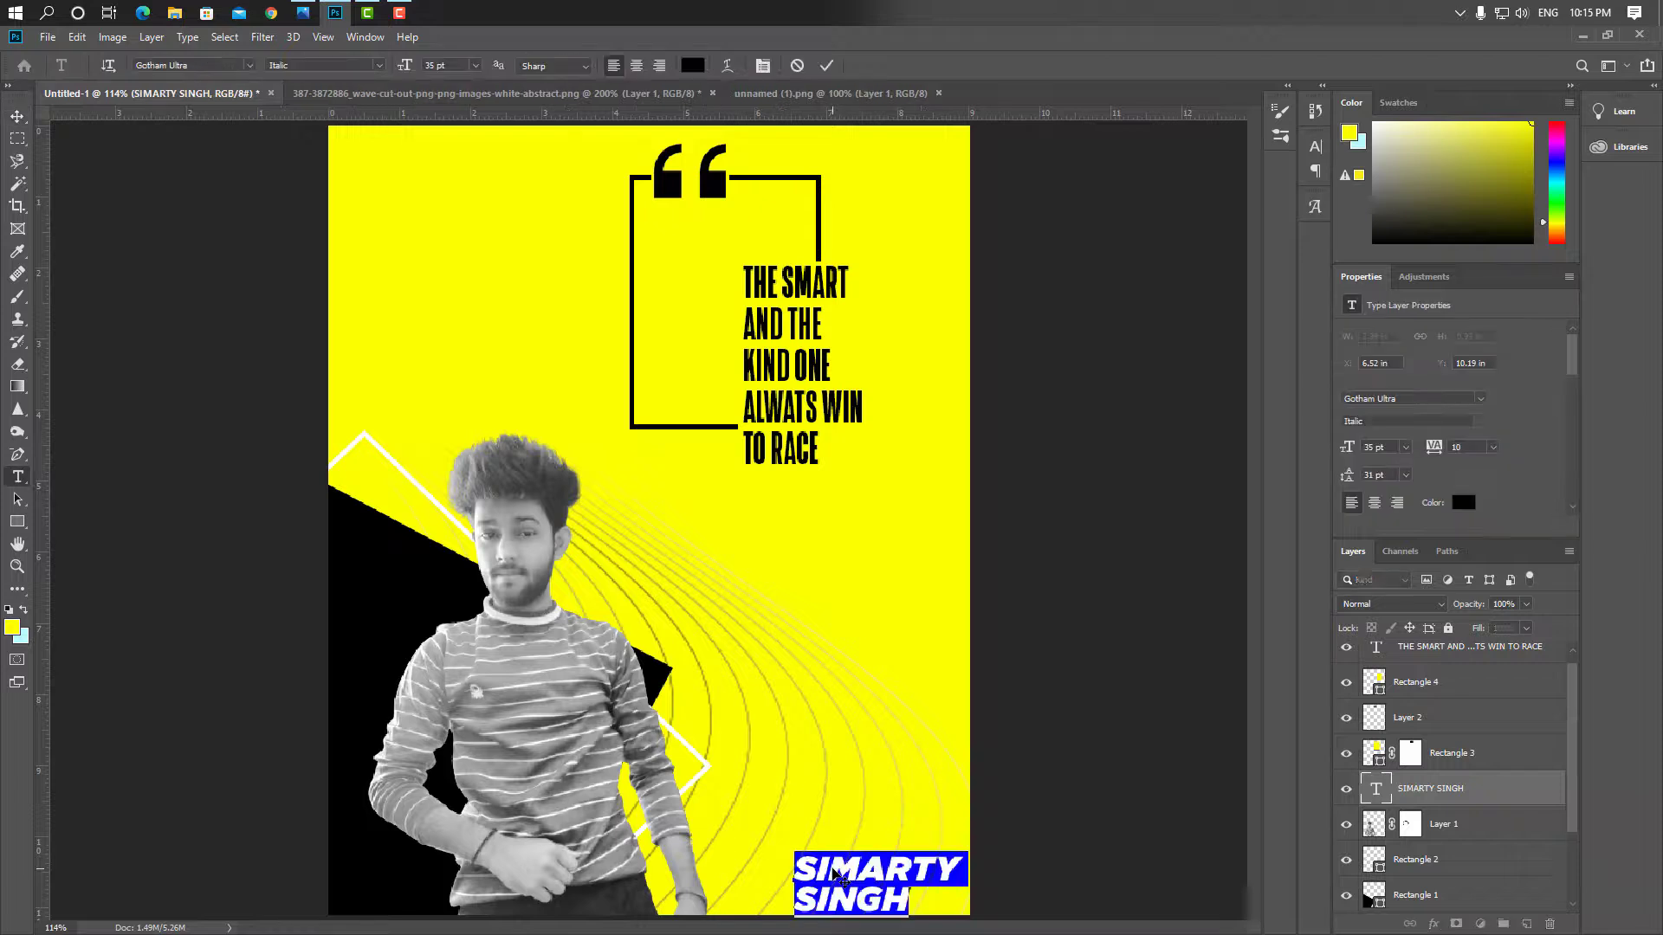
click(830, 866)
key(BackSpace)
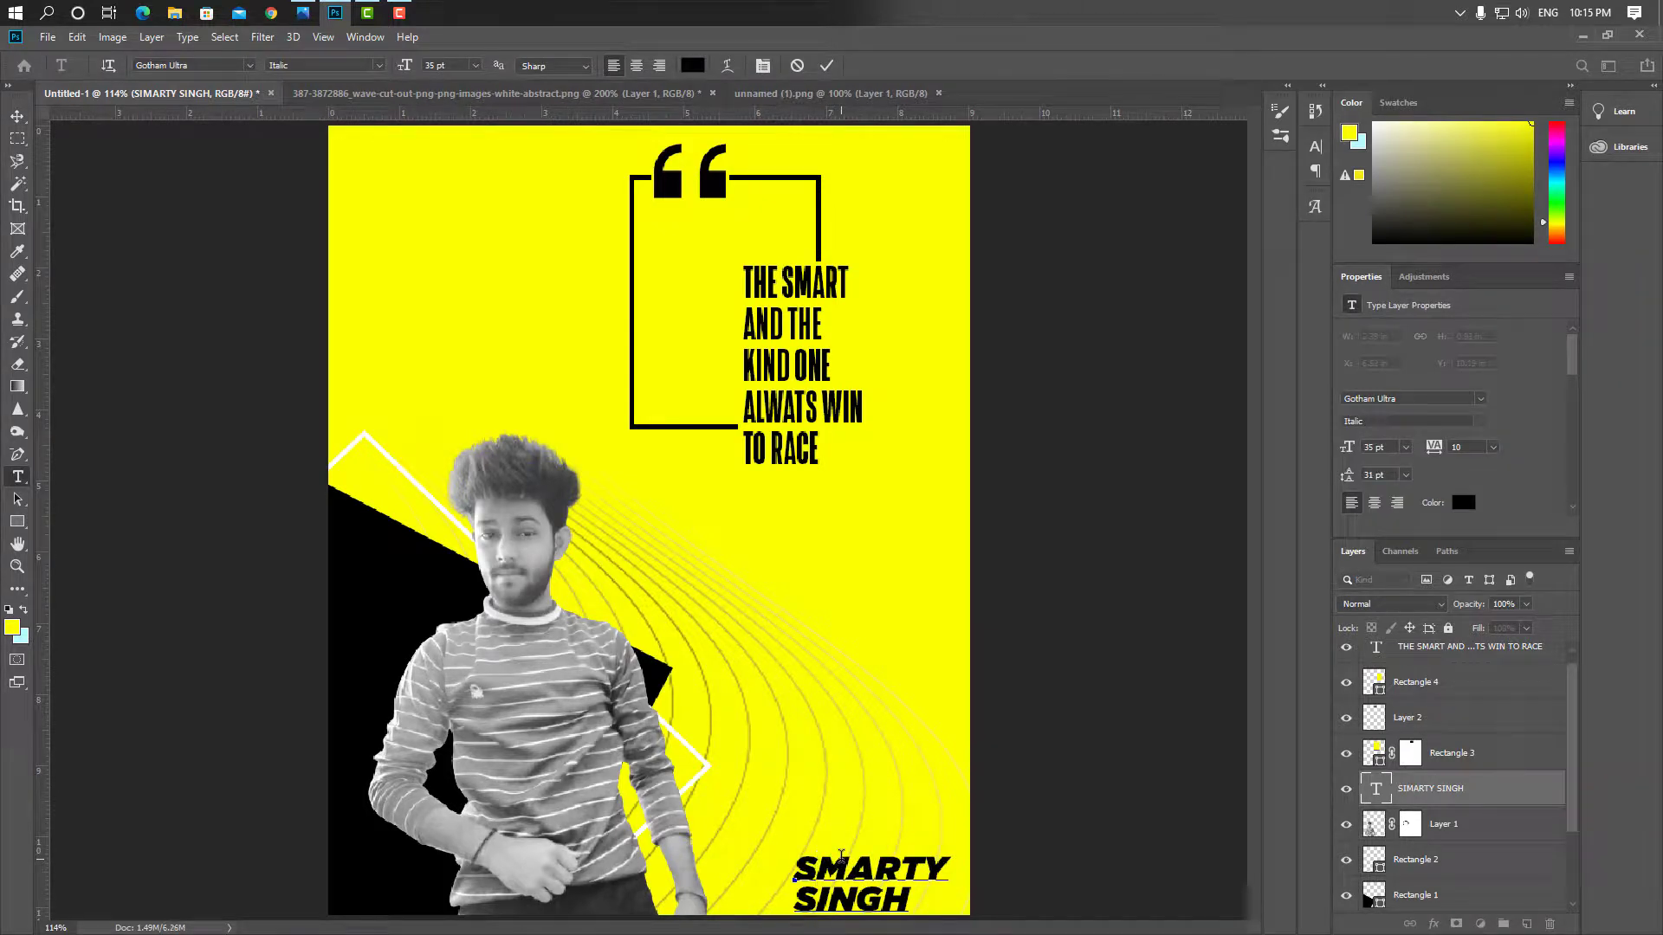
click(17, 116)
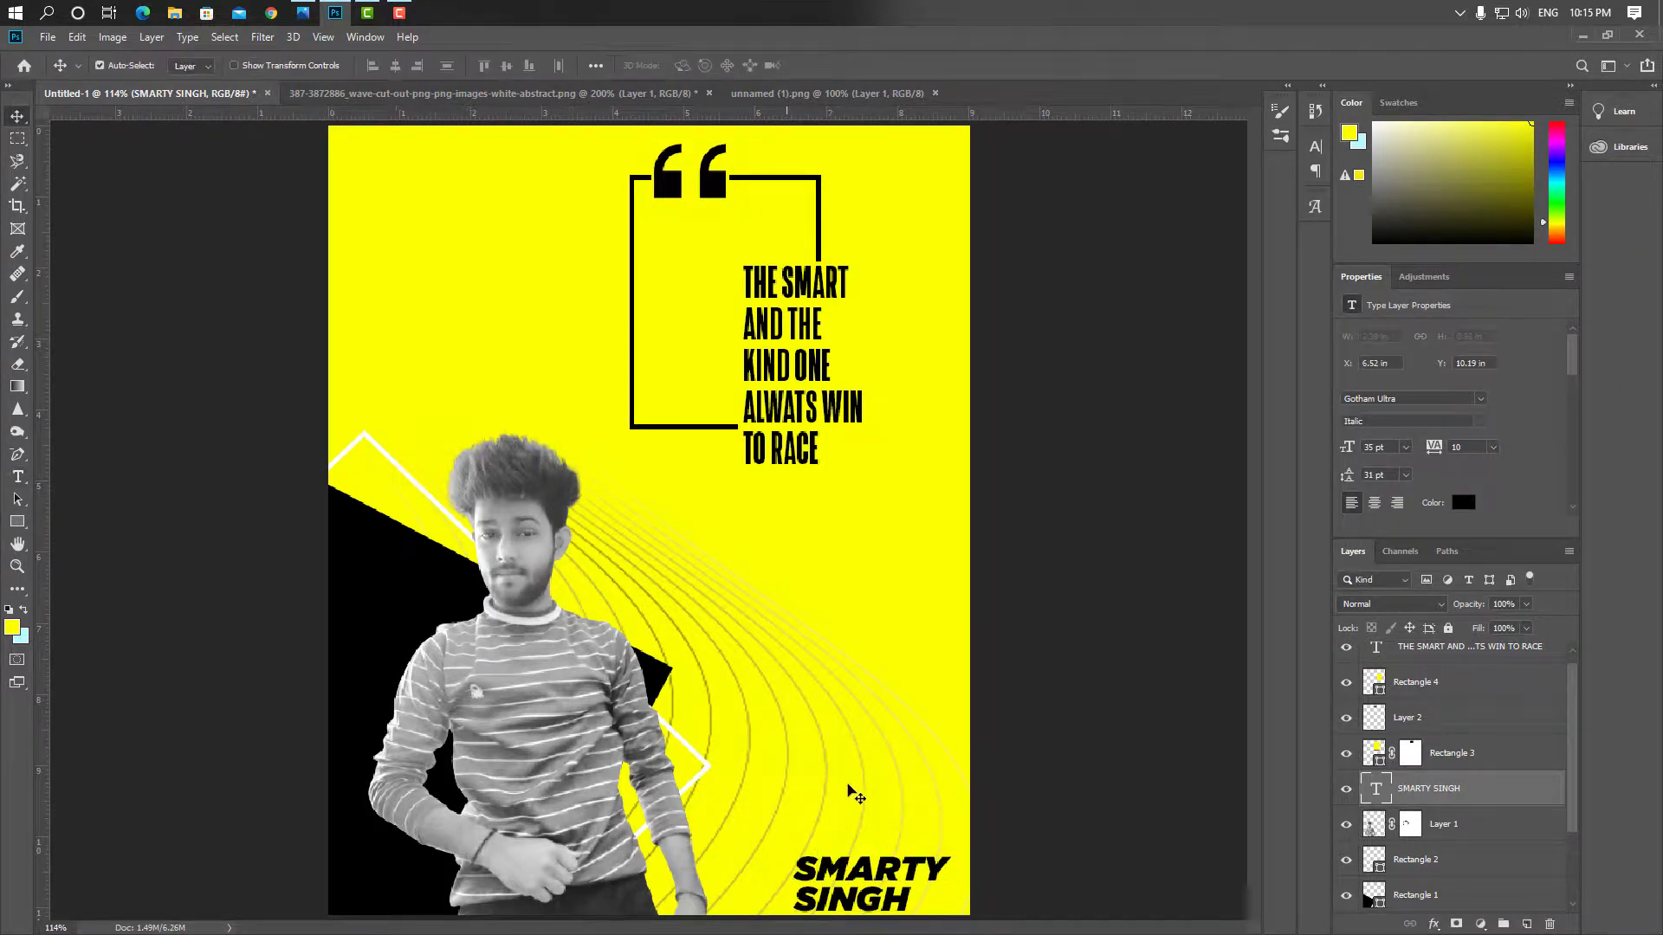
drag(876, 879, 883, 875)
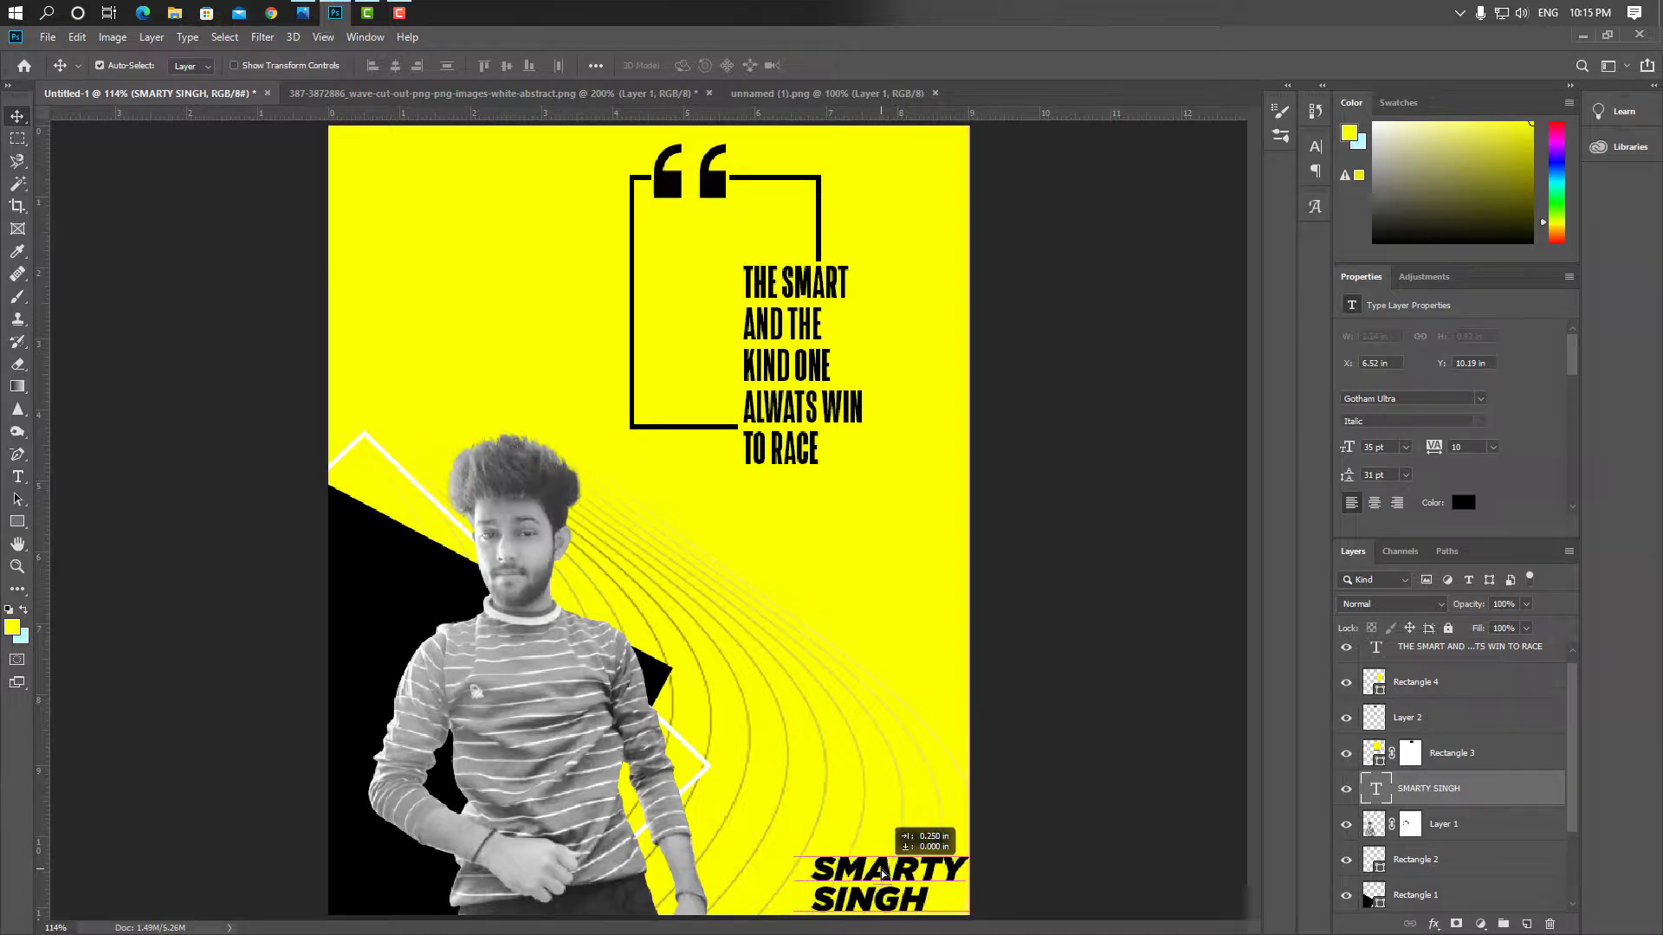
click(1020, 741)
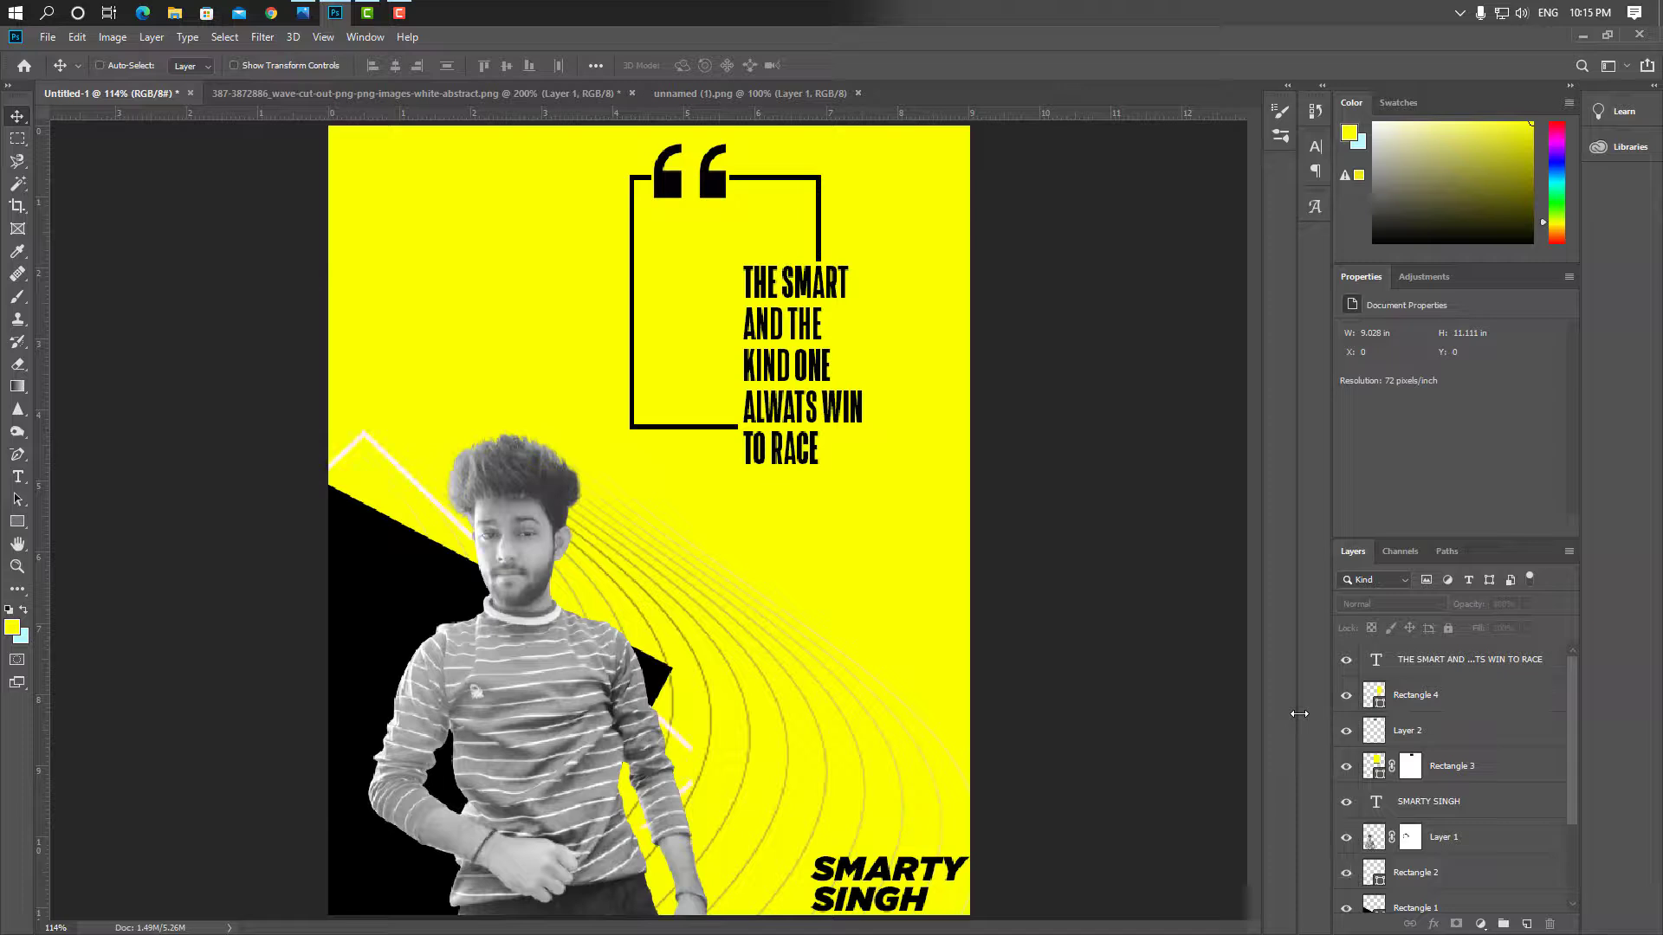
Set the wave lines layer, Layer 3, to 20% opacity
click(1550, 871)
scroll(1459, 875, down, 3)
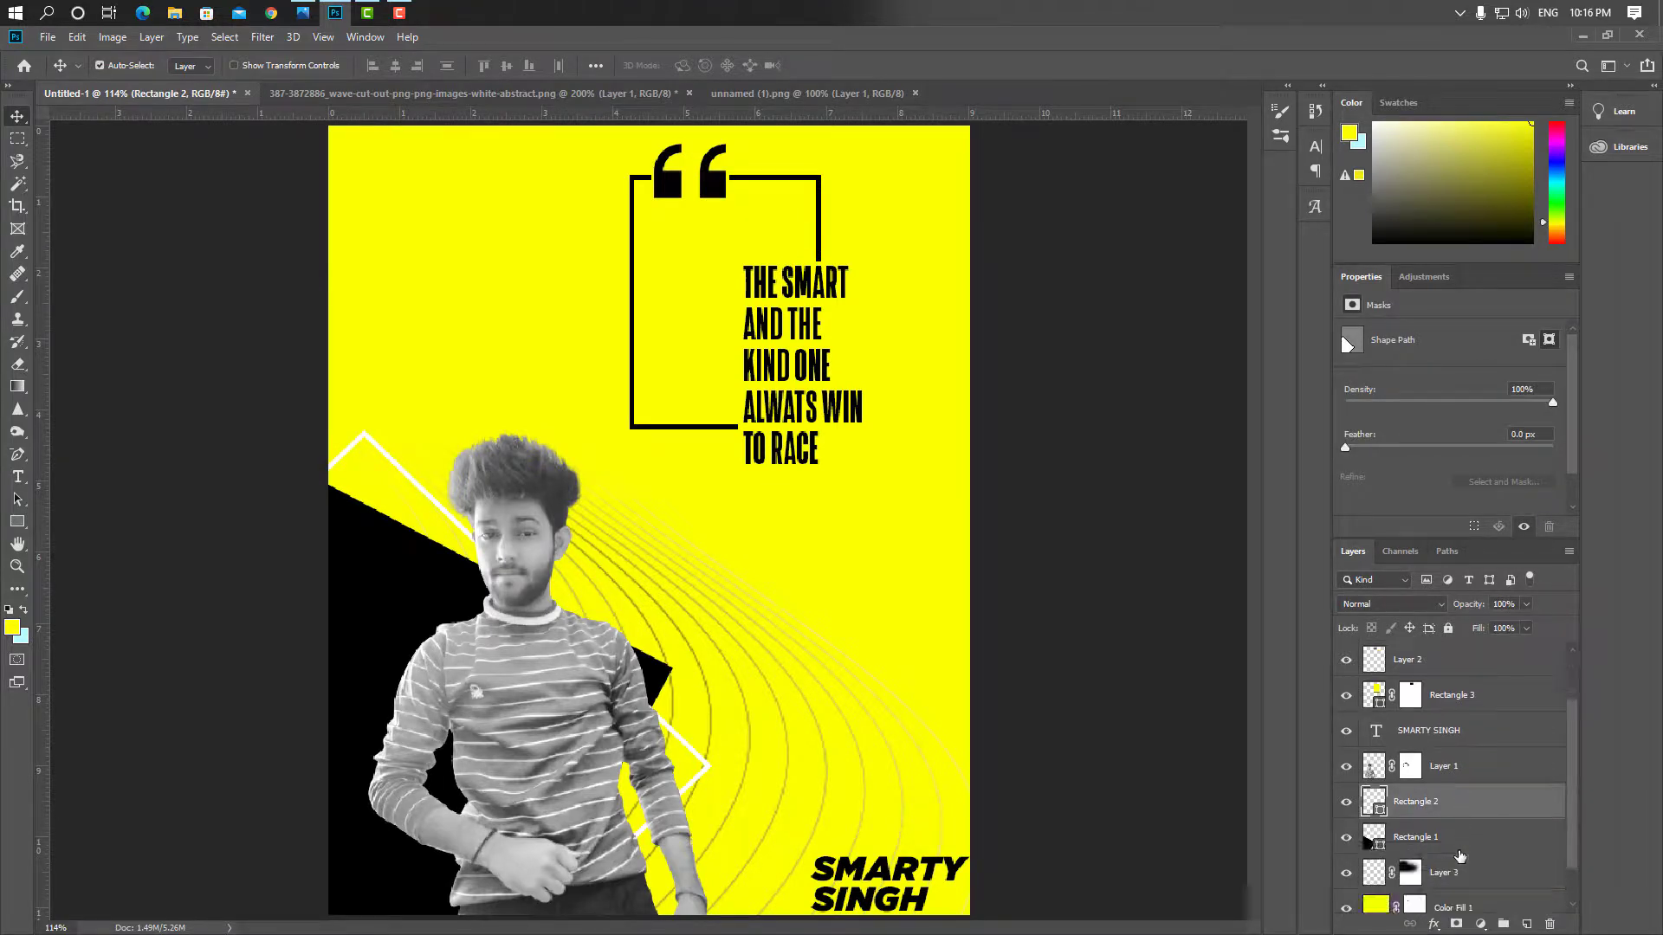
click(1476, 838)
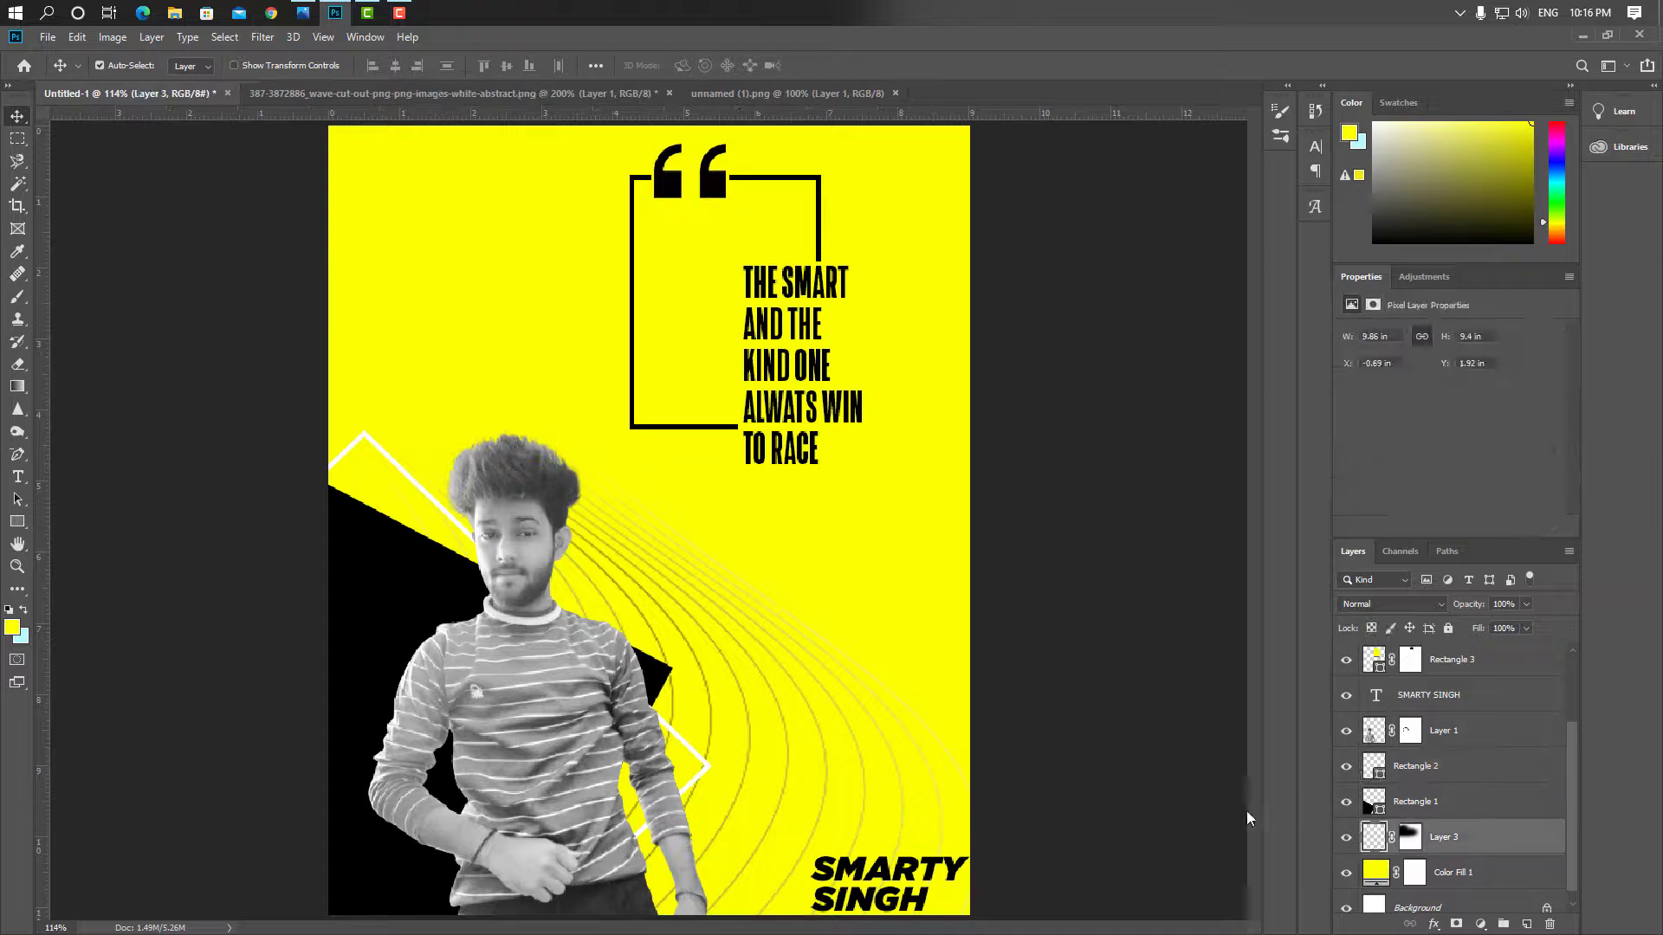
click(1244, 808)
click(1456, 840)
text(20)
key(Return)
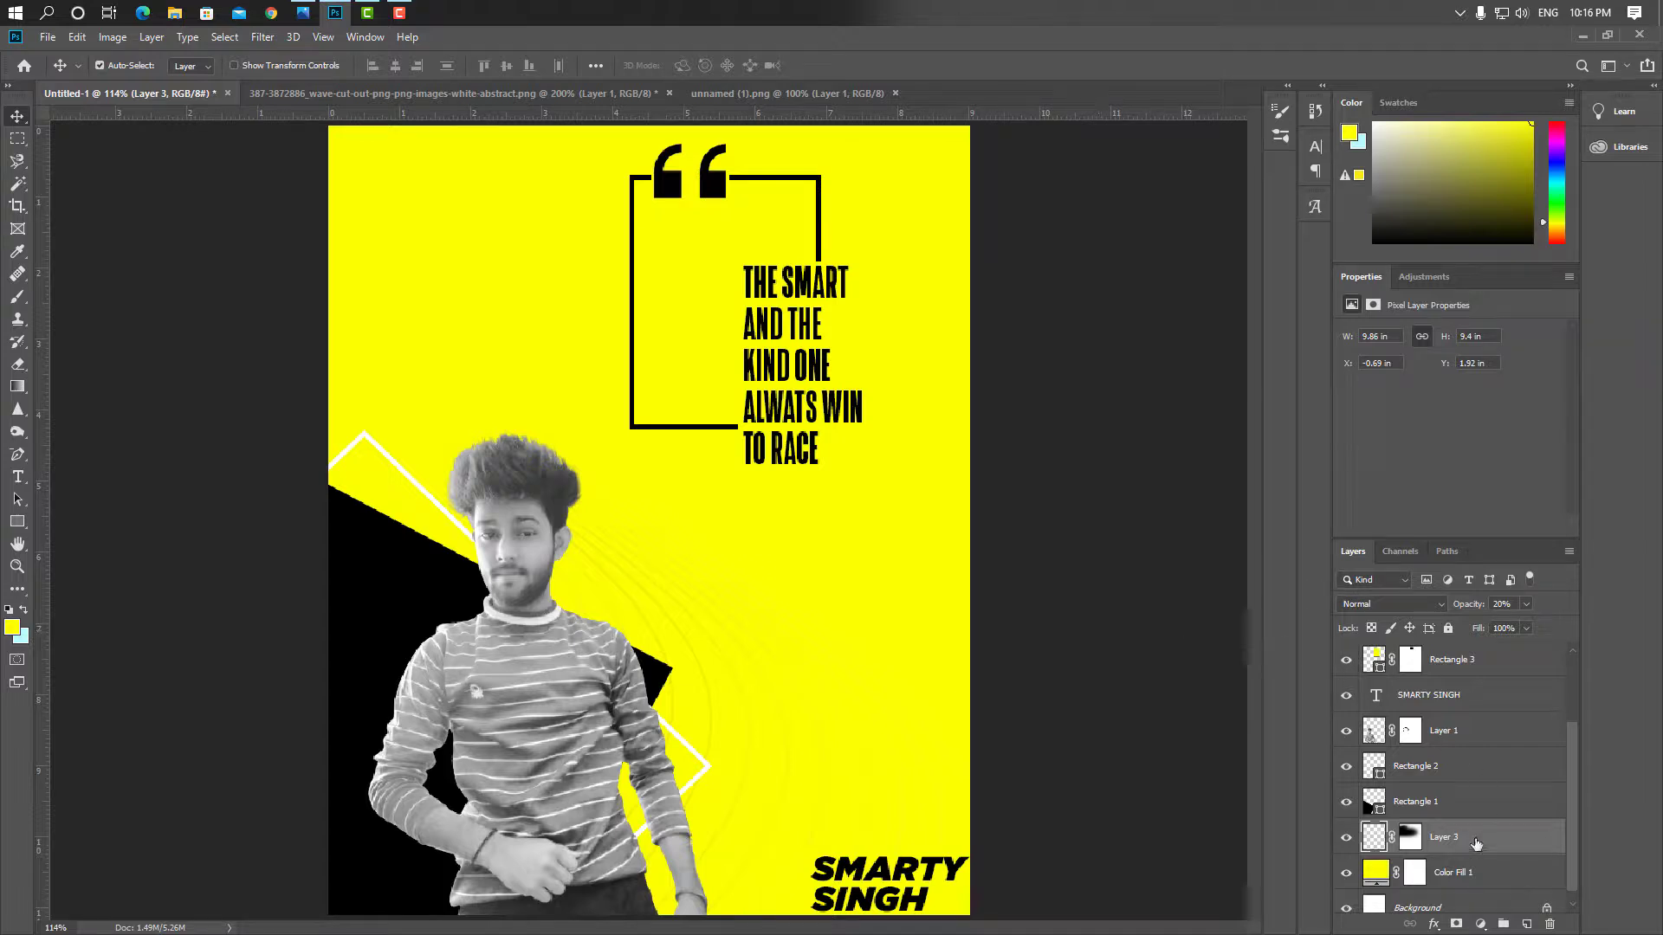
Add a white (#ffffff) Color Overlay effect to the wave lines layer
click(1434, 925)
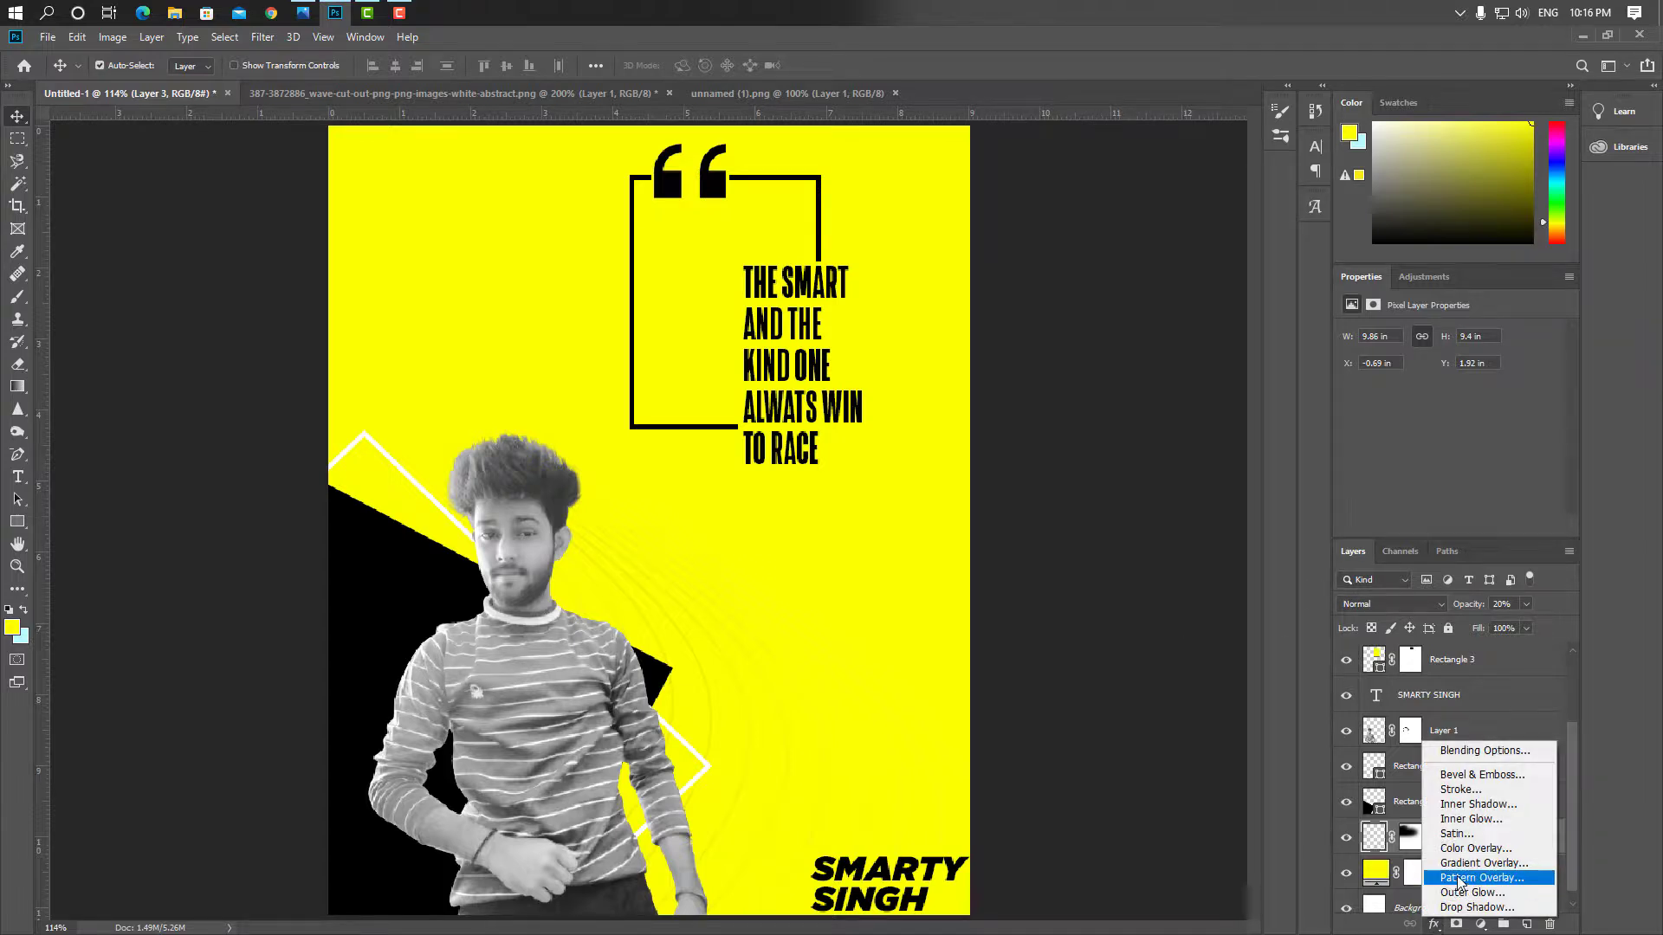
click(1477, 848)
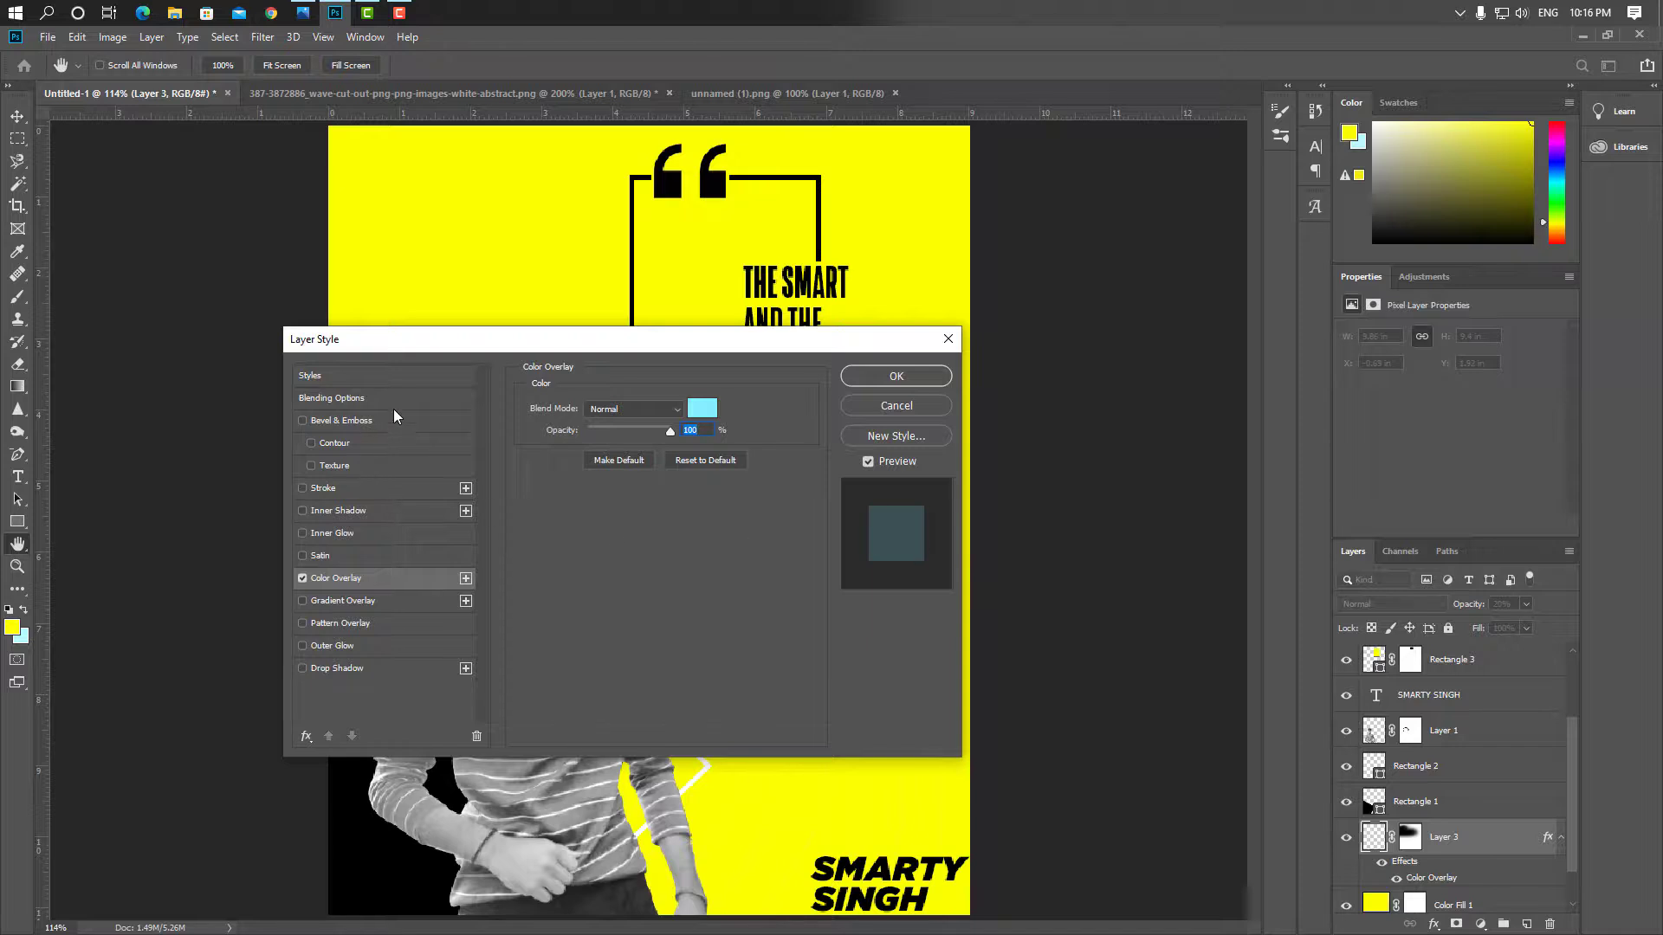
drag(473, 338, 1224, 344)
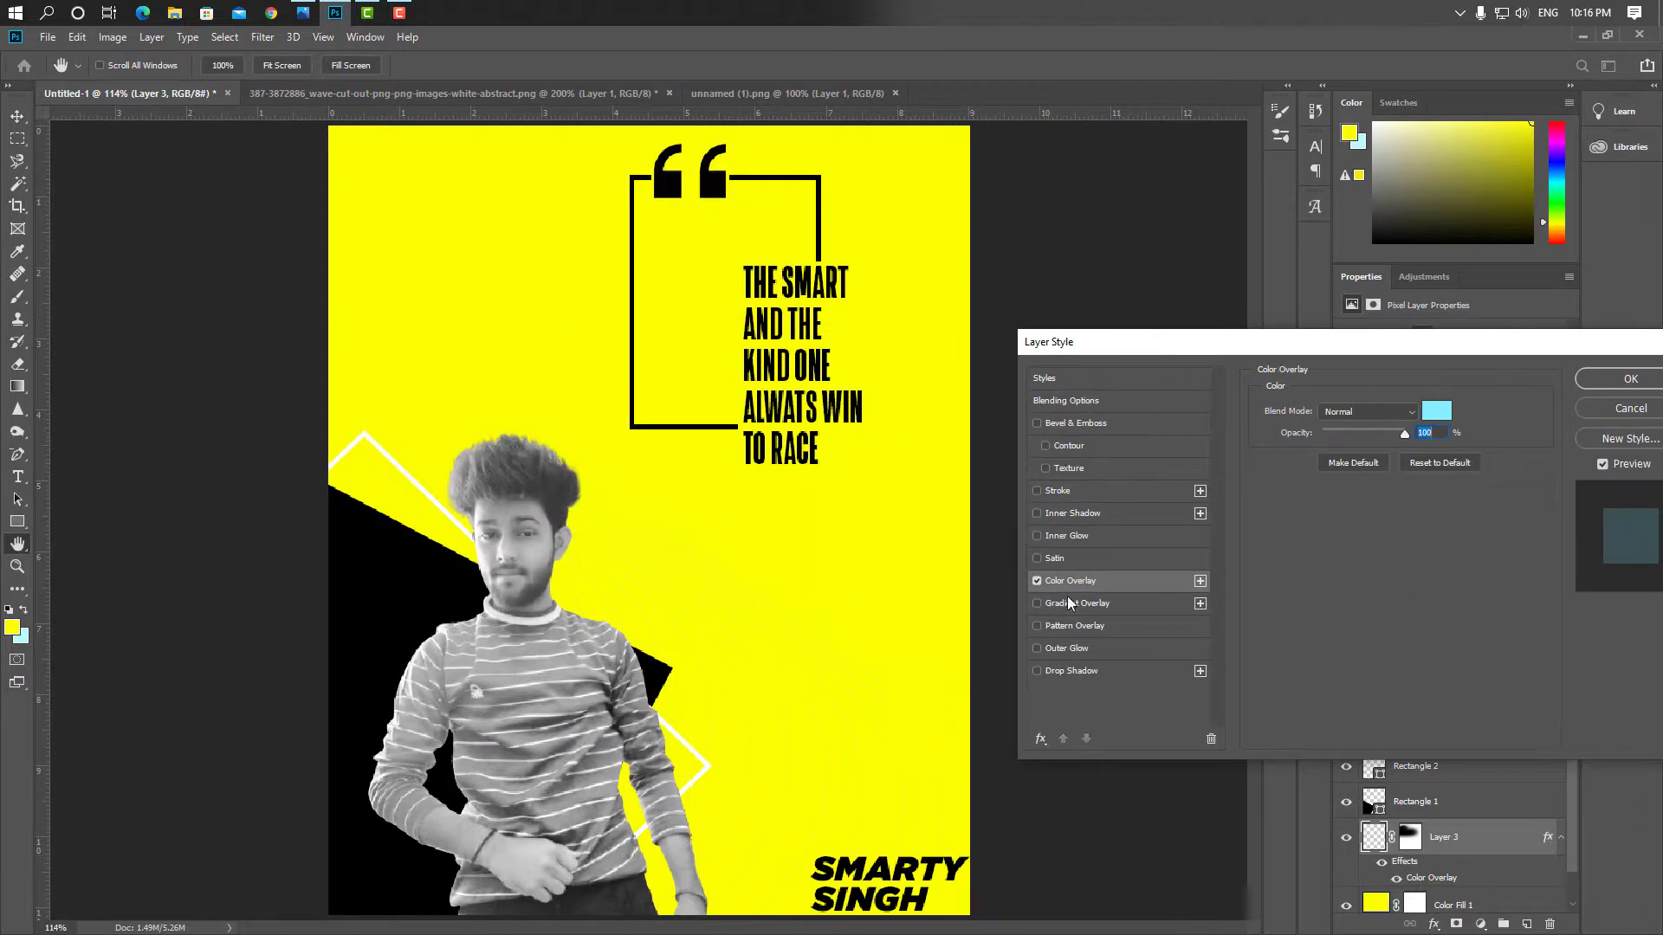
click(1430, 405)
drag(1074, 441, 1018, 327)
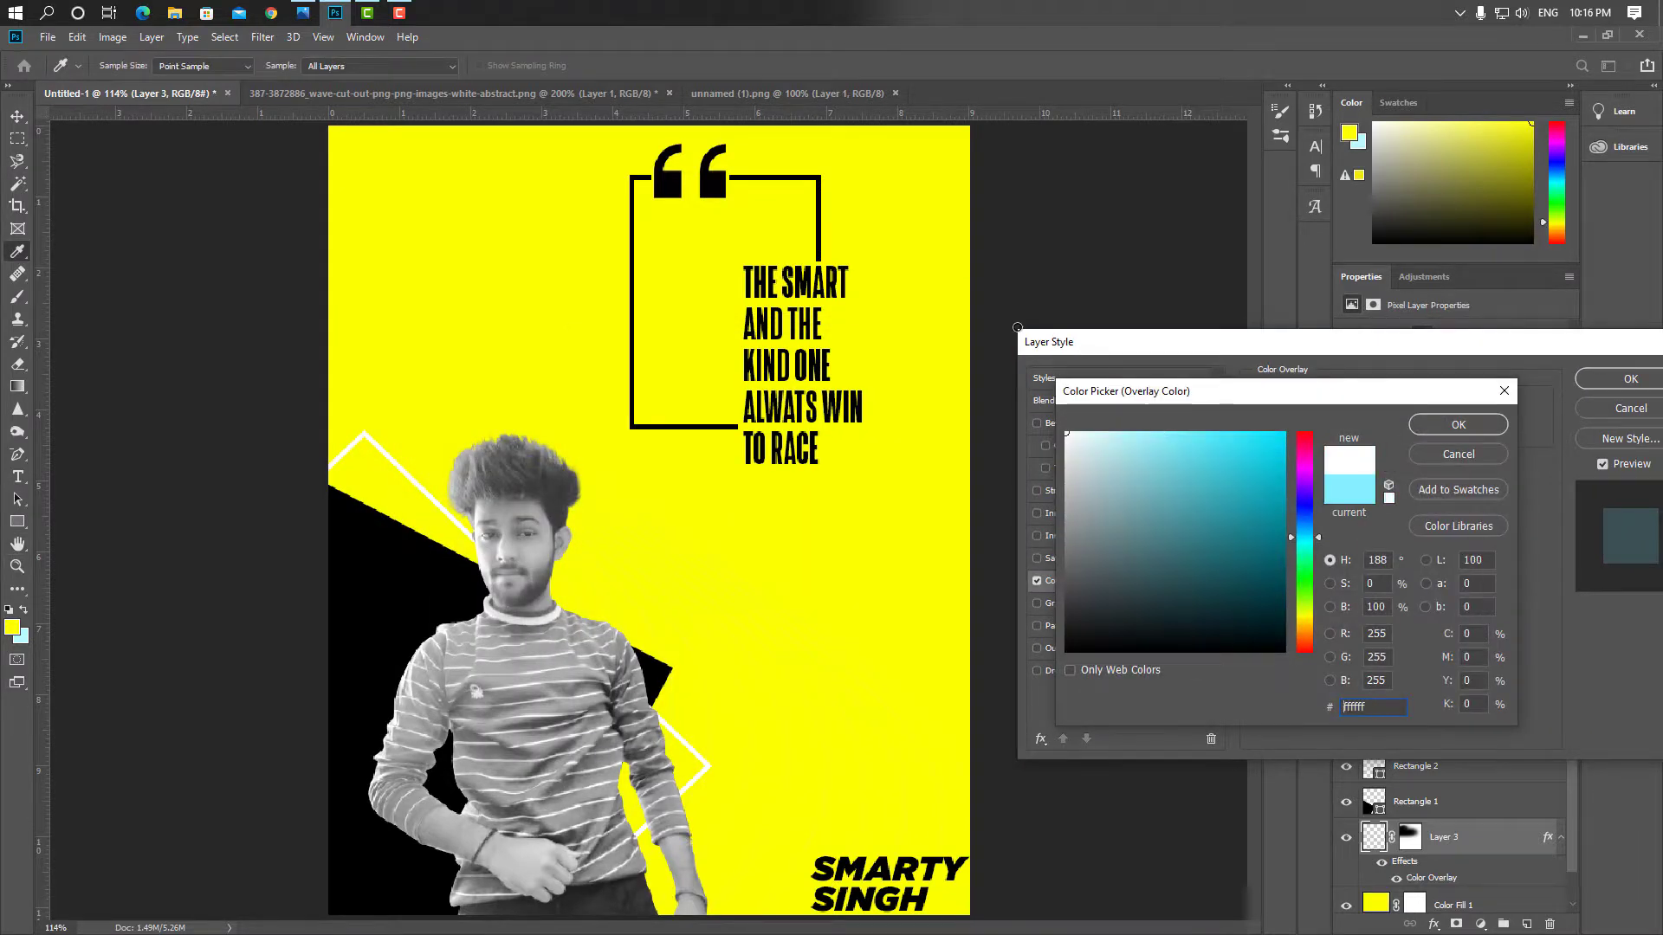
click(1458, 424)
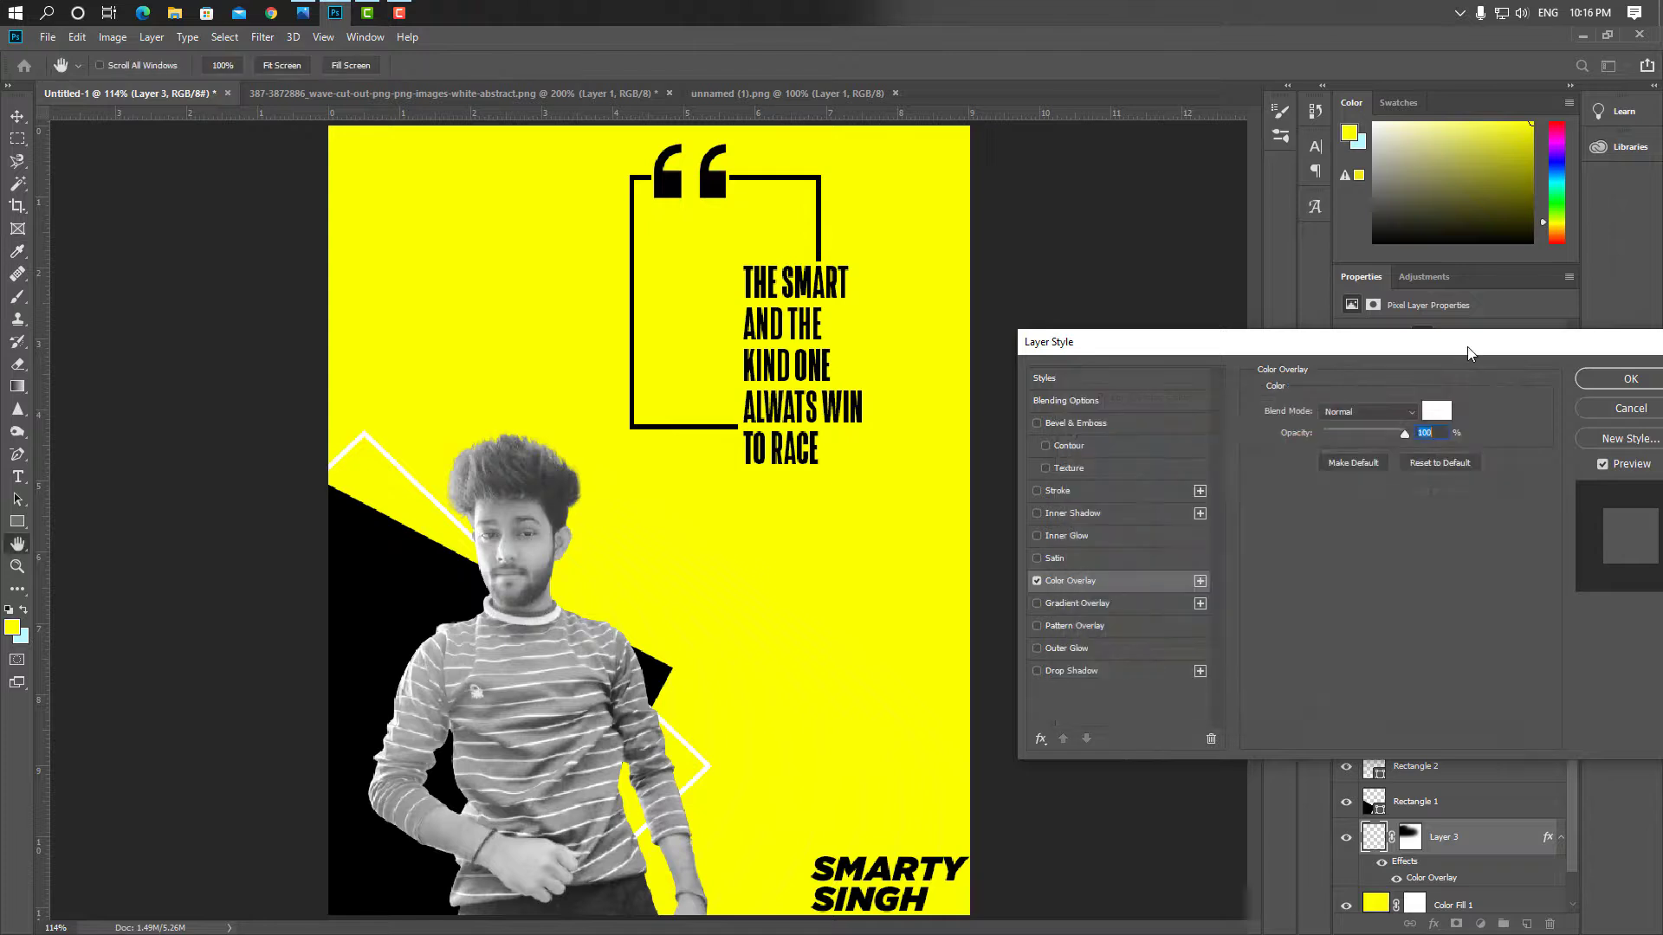
drag(1534, 351, 1259, 367)
click(1355, 394)
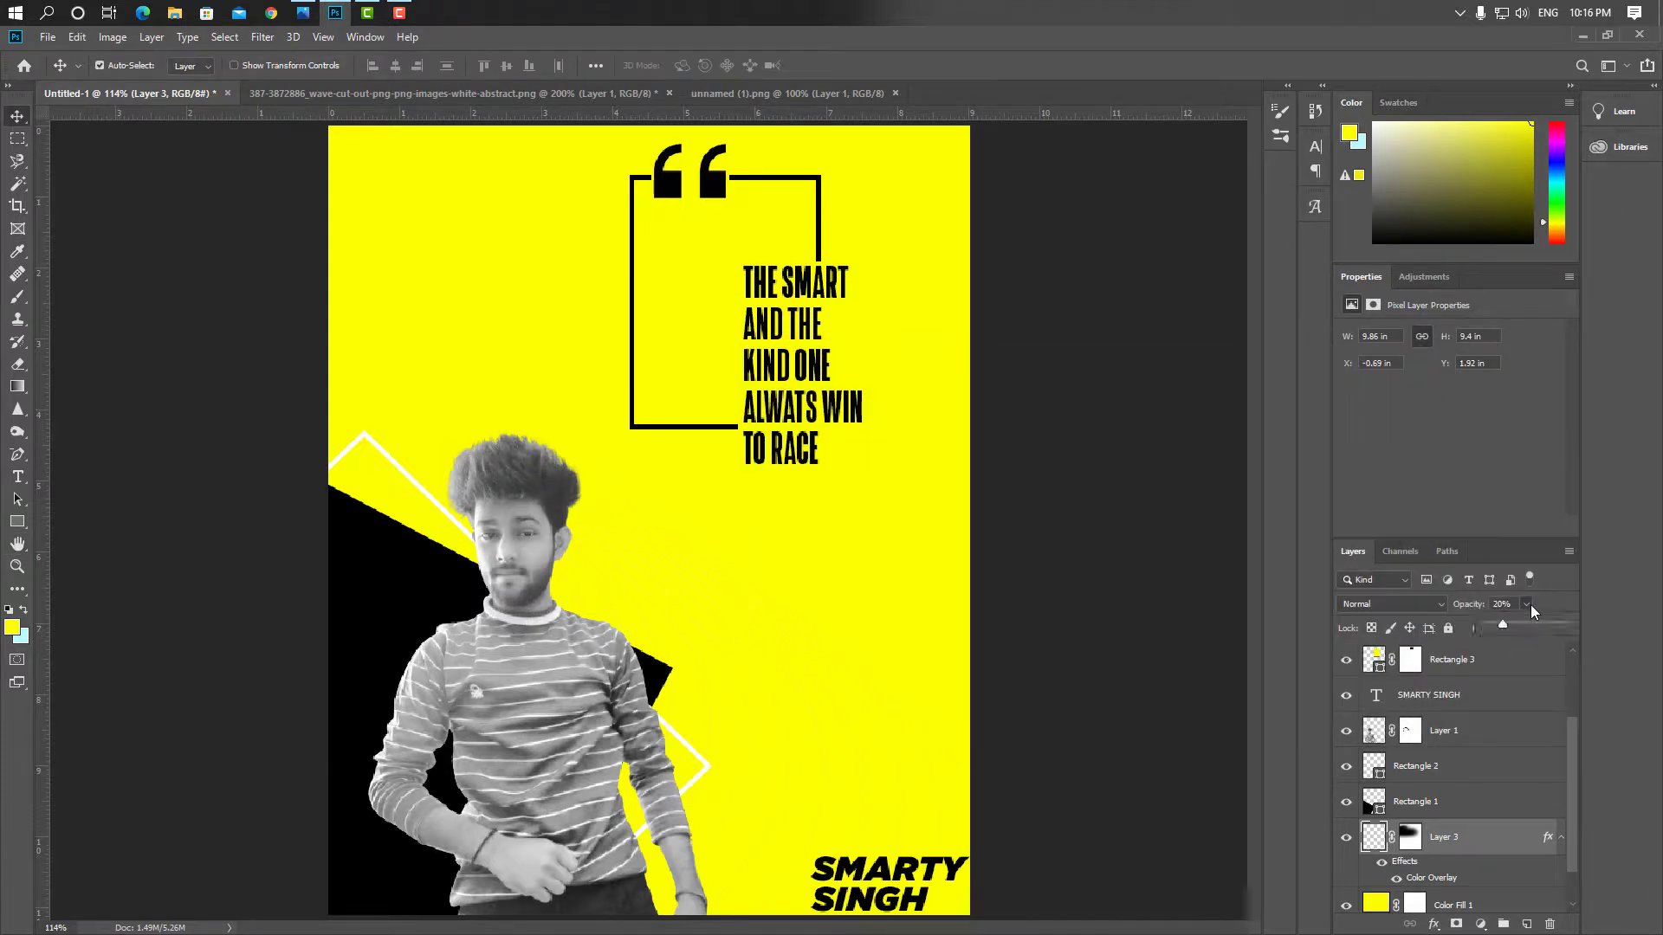
click(1527, 604)
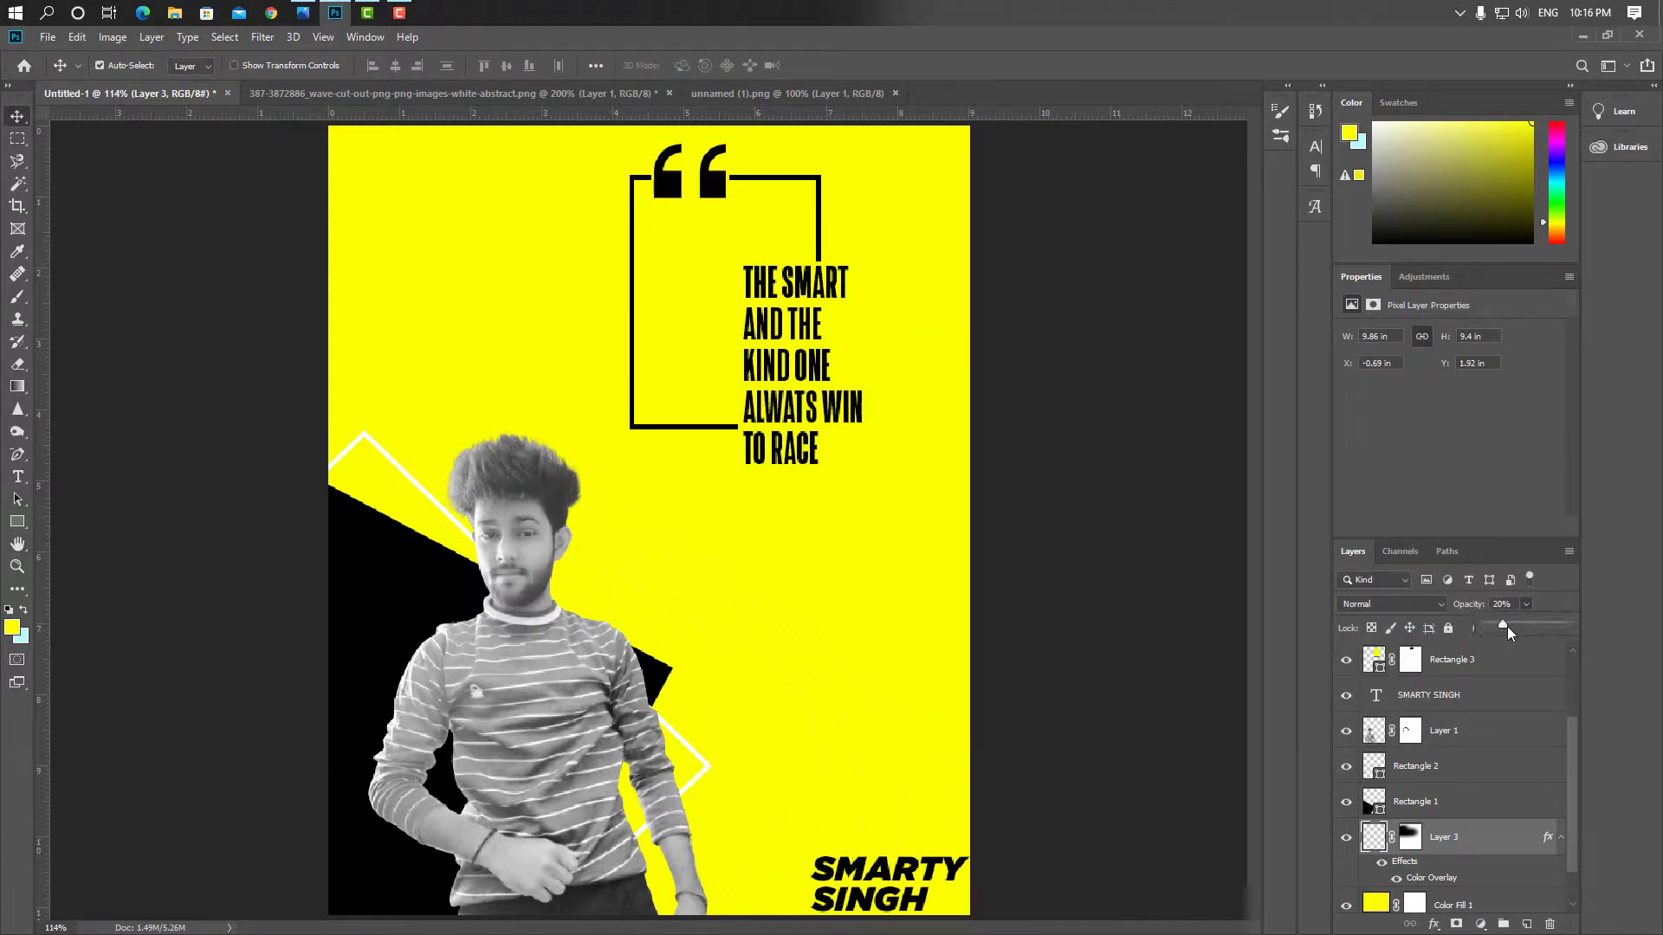
click(1189, 631)
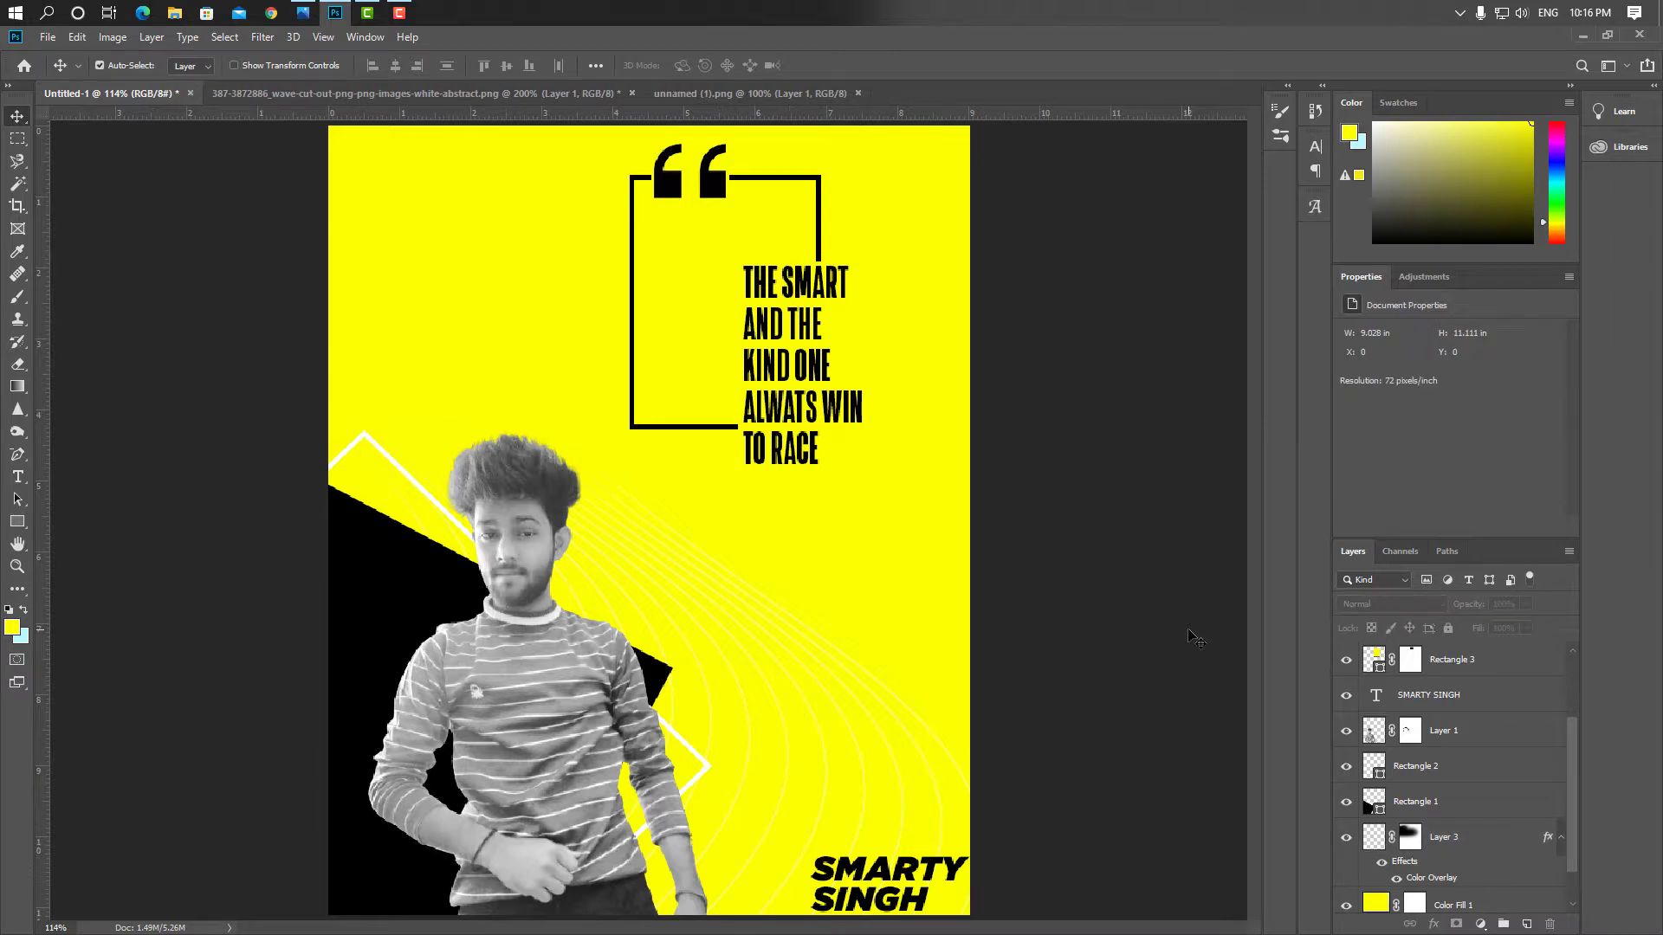